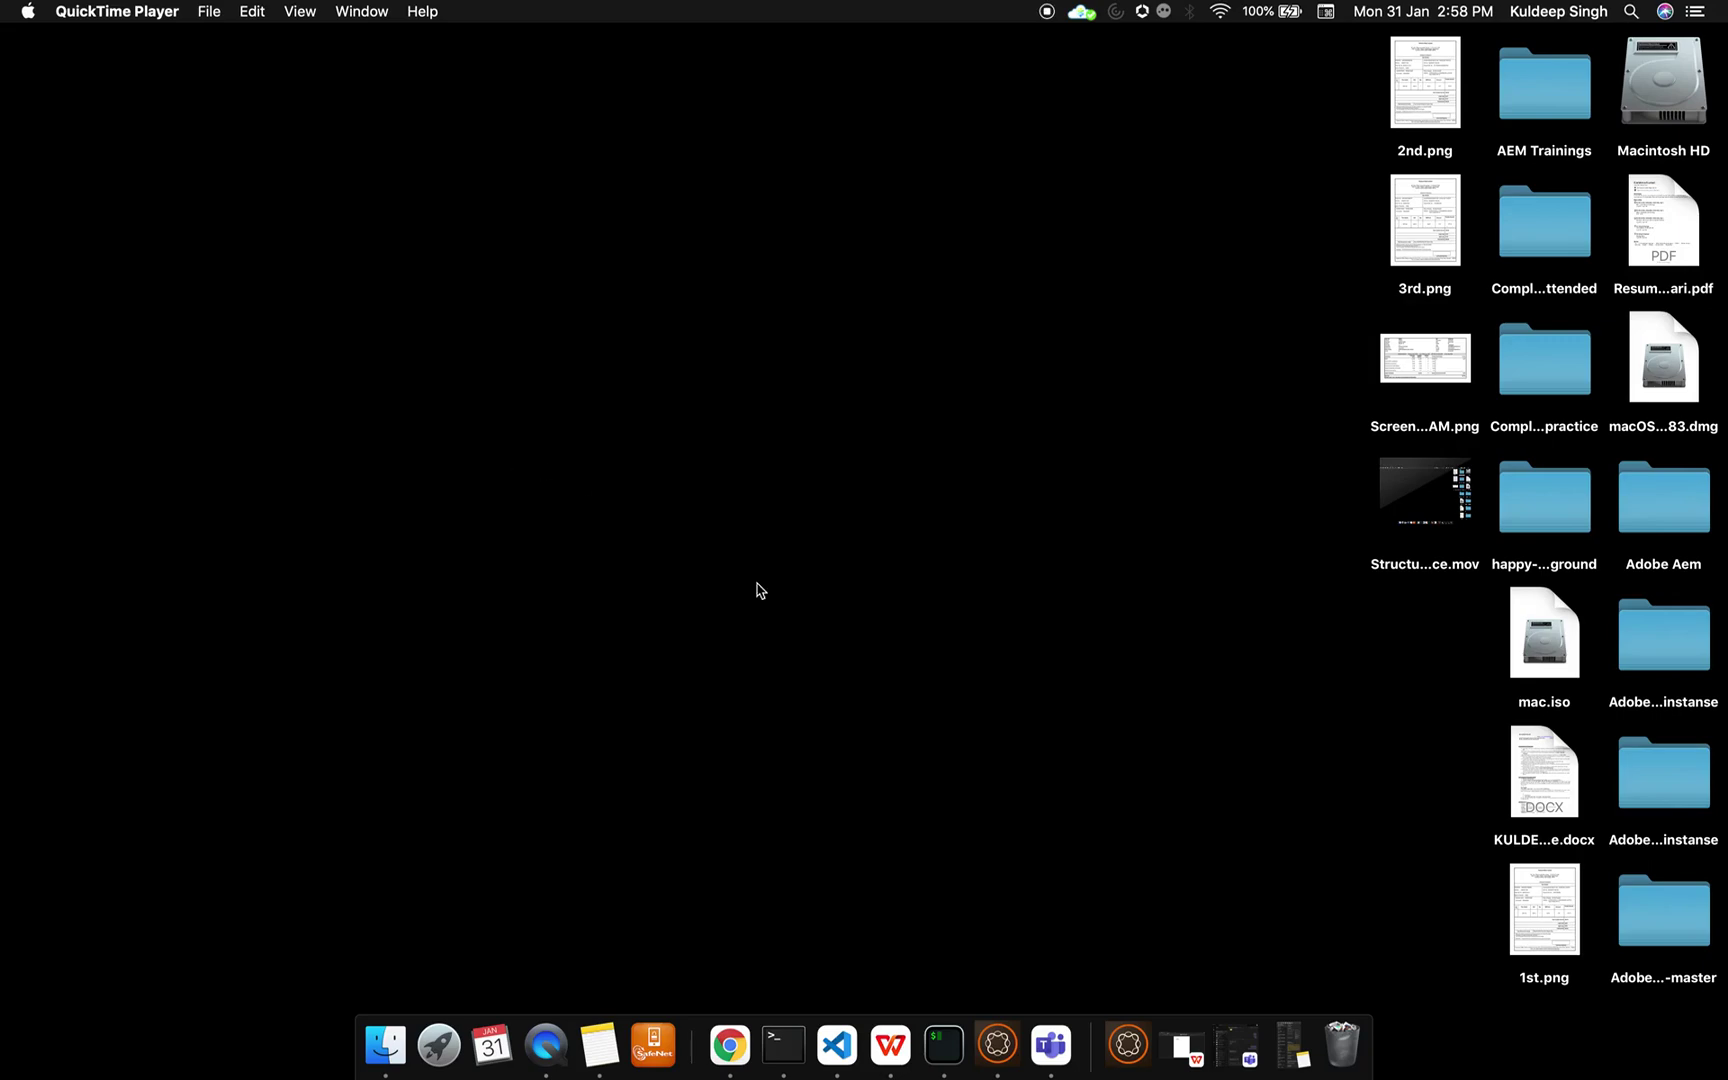
Bring up the We.Retail Tabs Practice page in Chrome and scroll to the footer and back up
click(730, 1068)
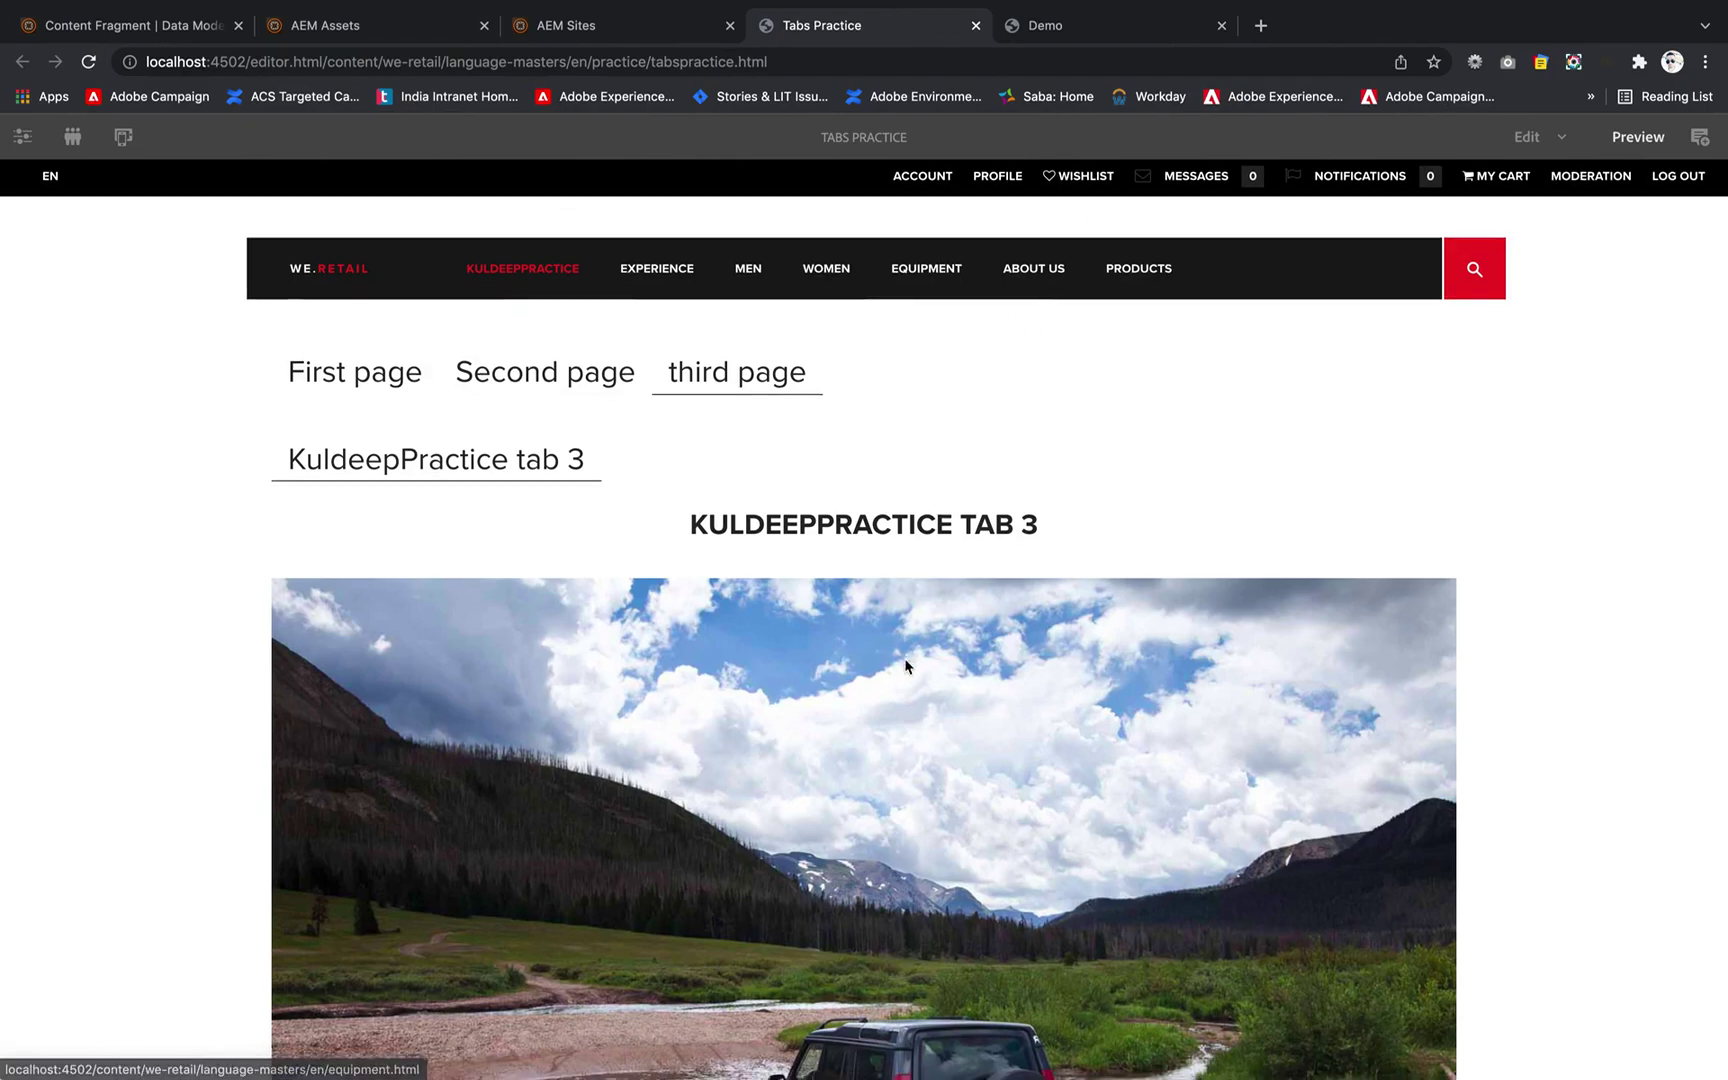
scroll(906, 663, down, 20)
scroll(872, 650, up, 2)
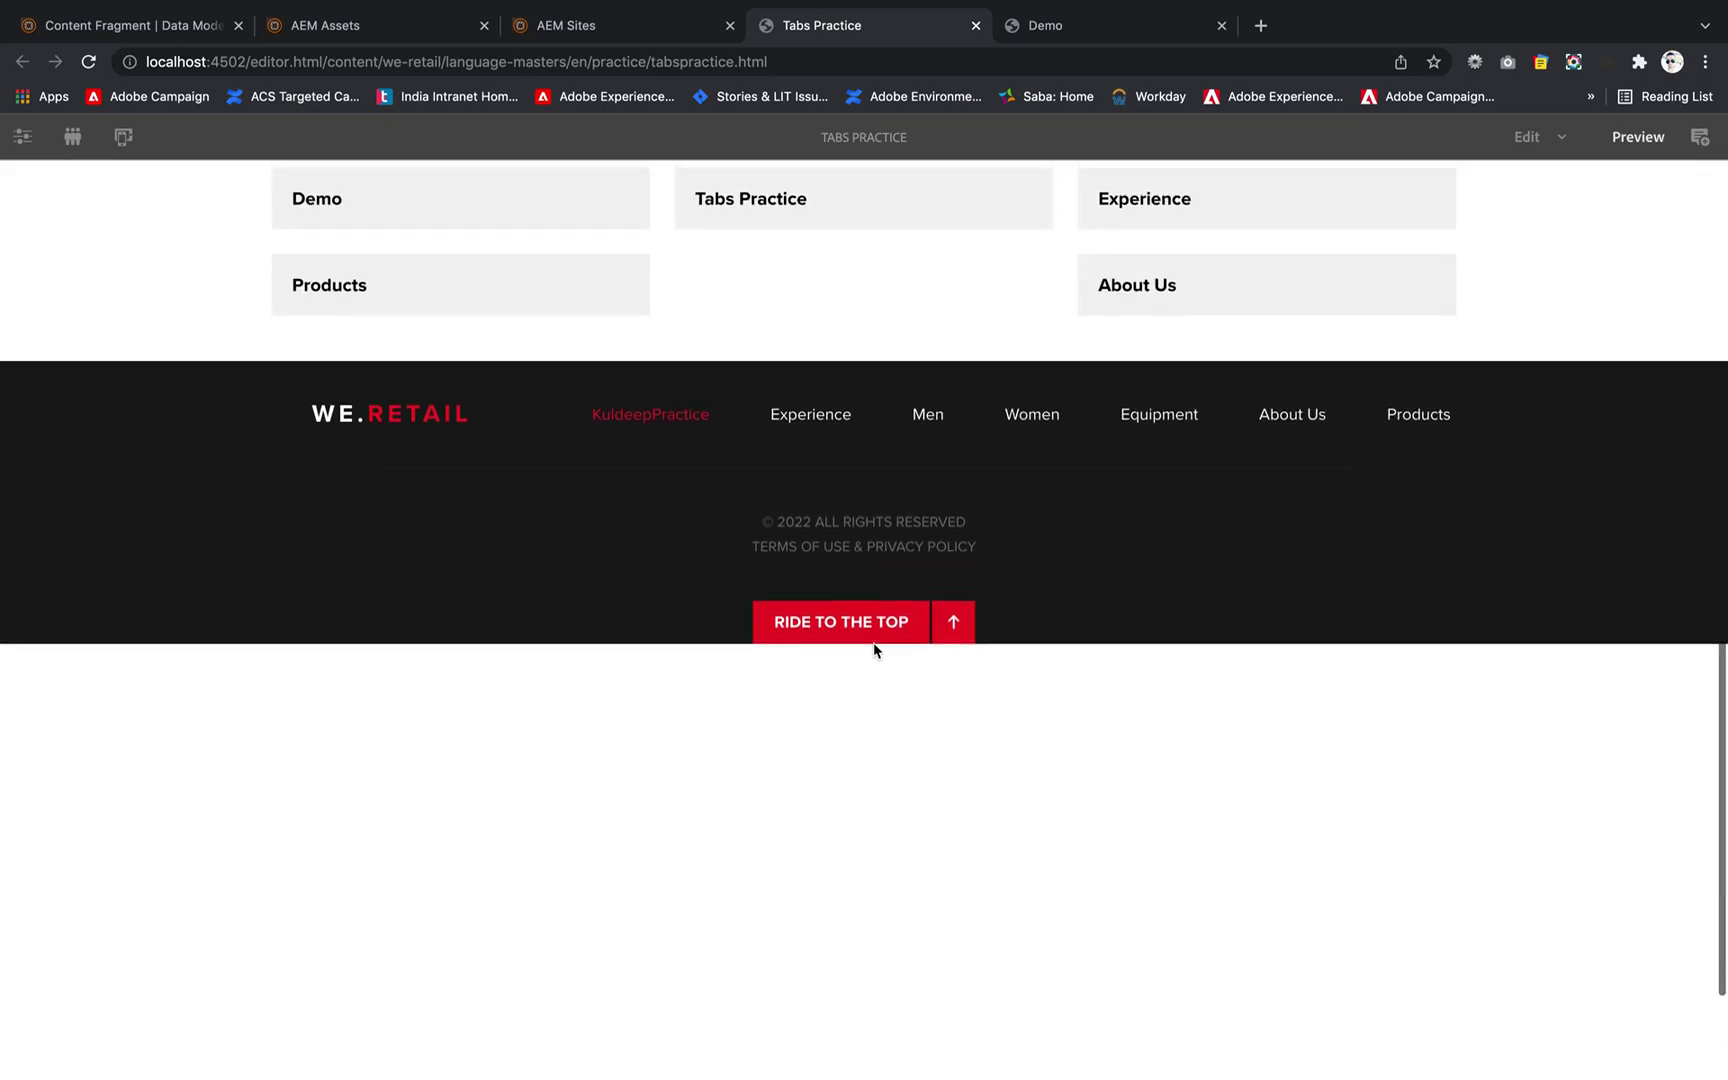
scroll(780, 590, up, 15)
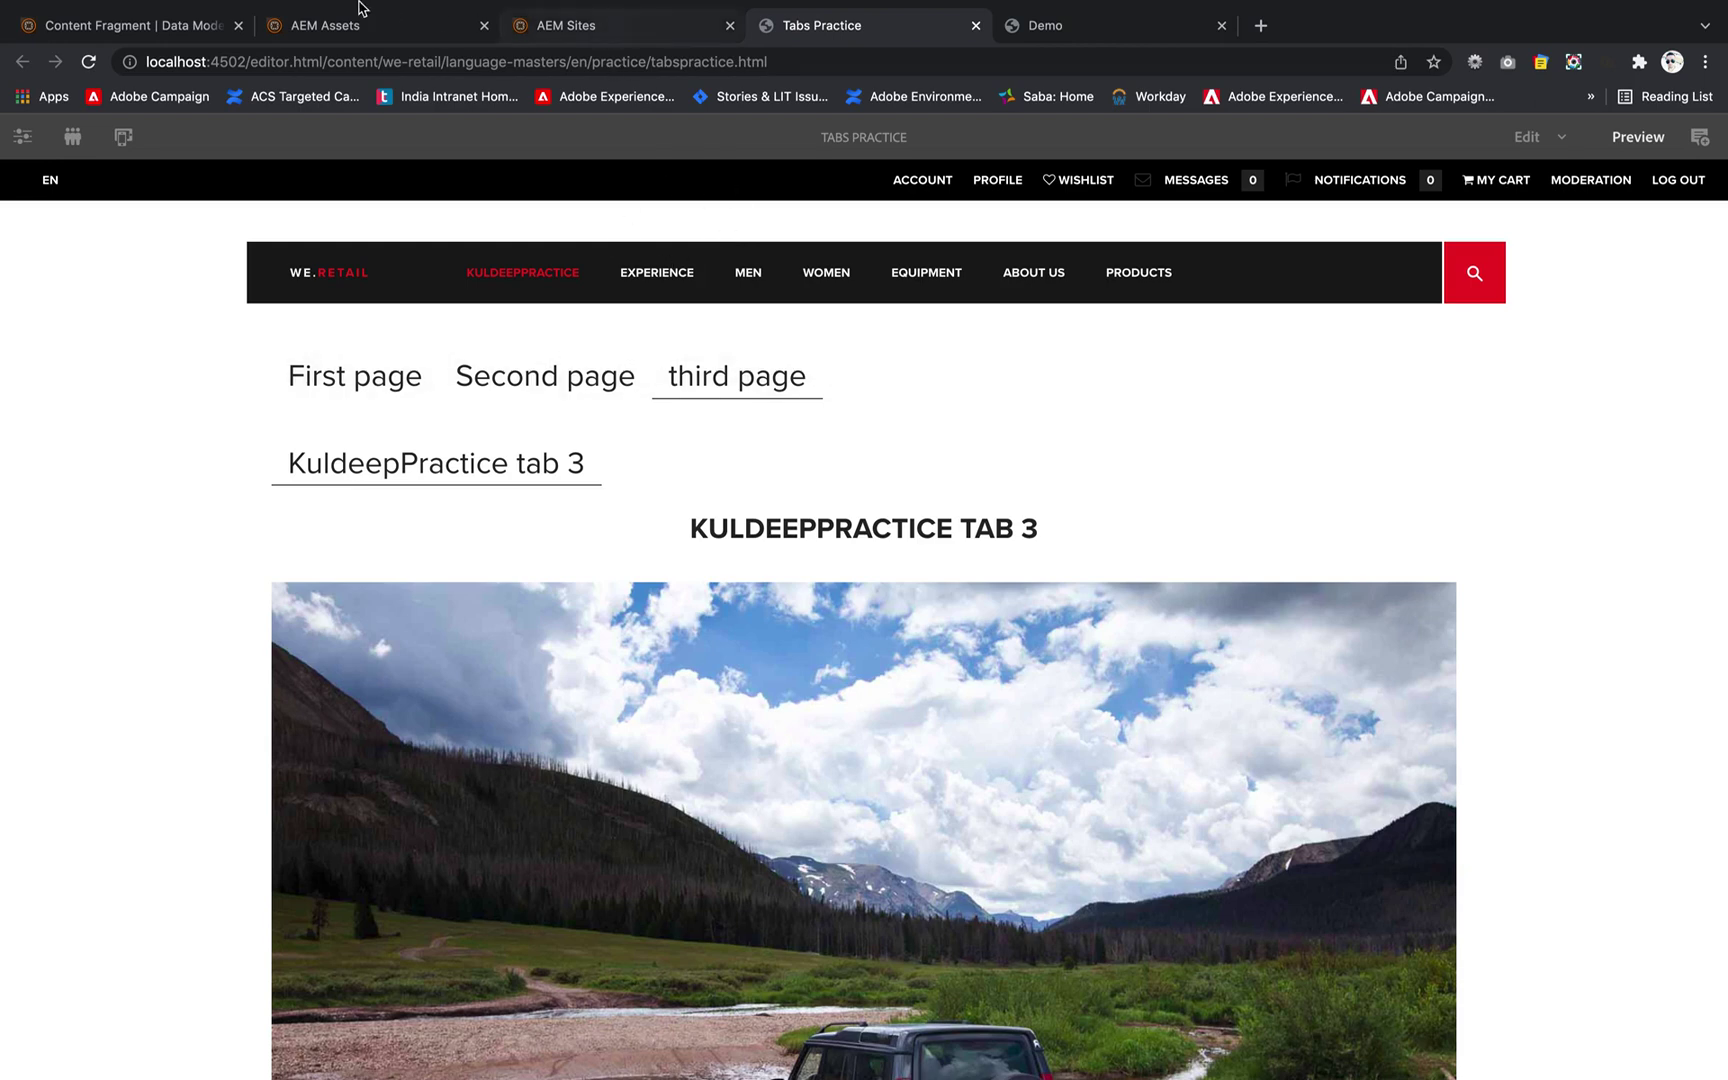
Go from the AEM Assets tab through top-level Navigation into the Experience Fragments console
mouse_move(360, 5)
click(150, 72)
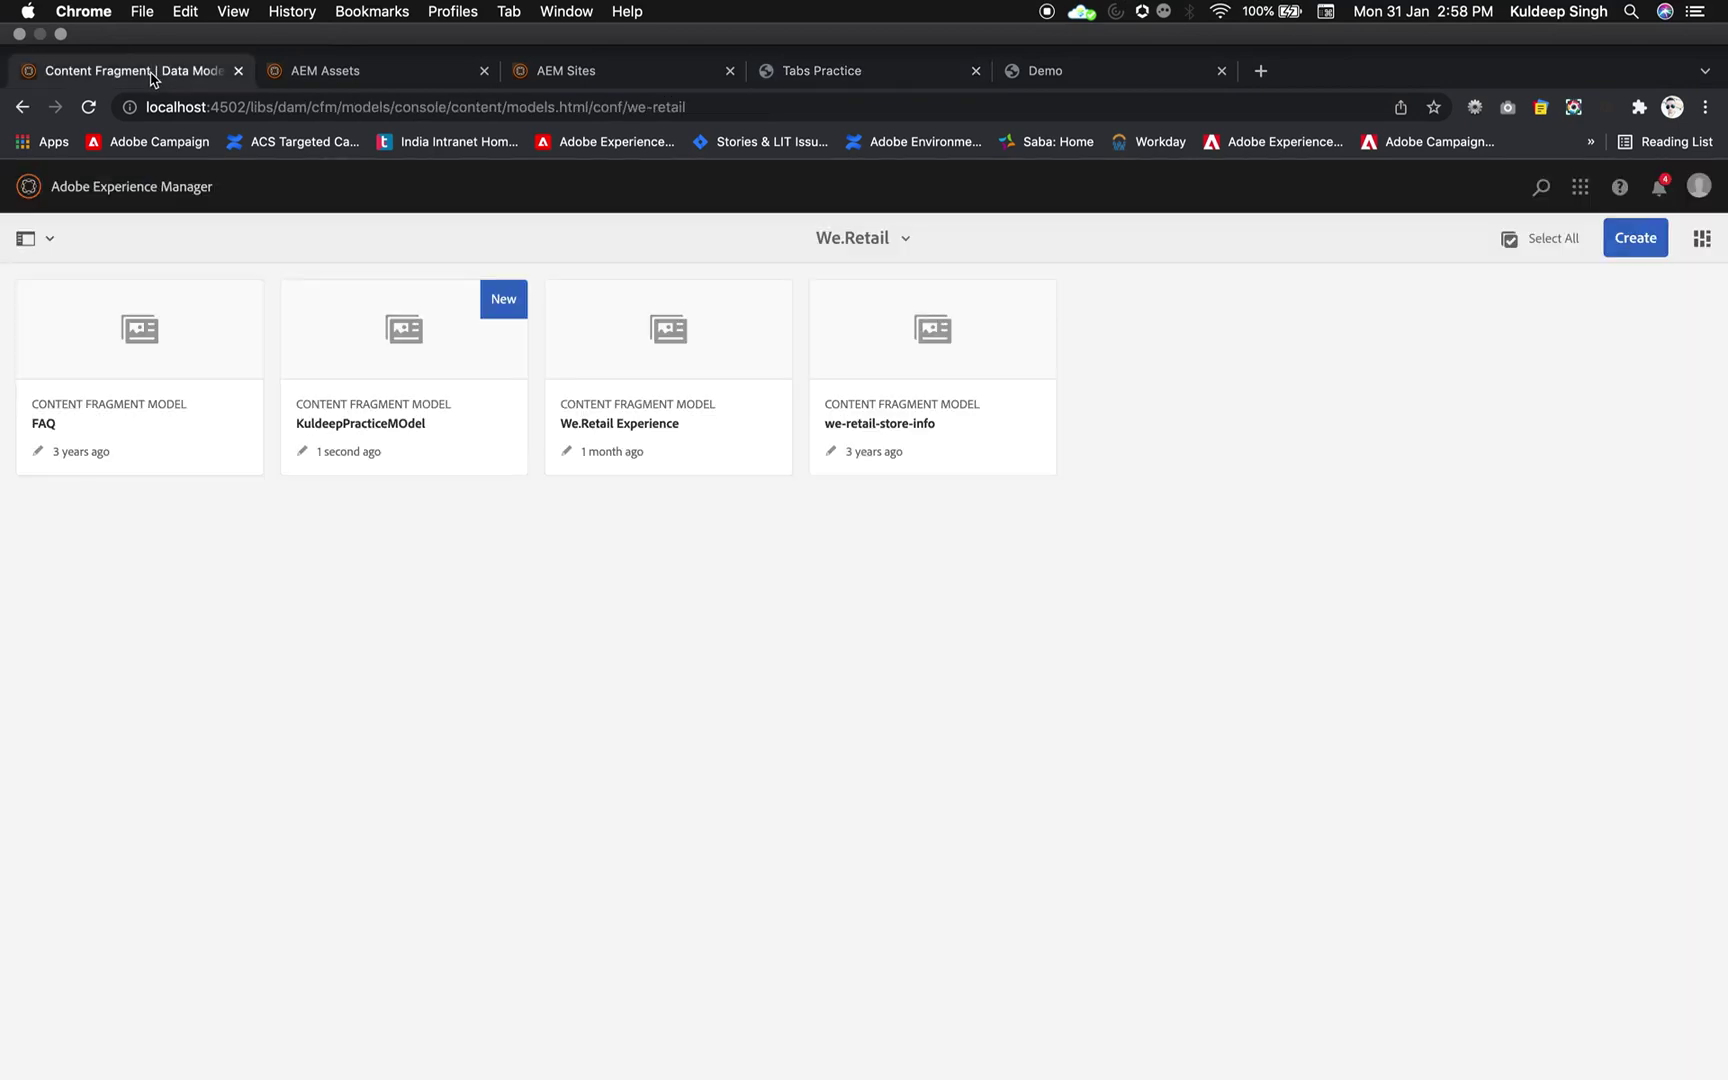
click(366, 72)
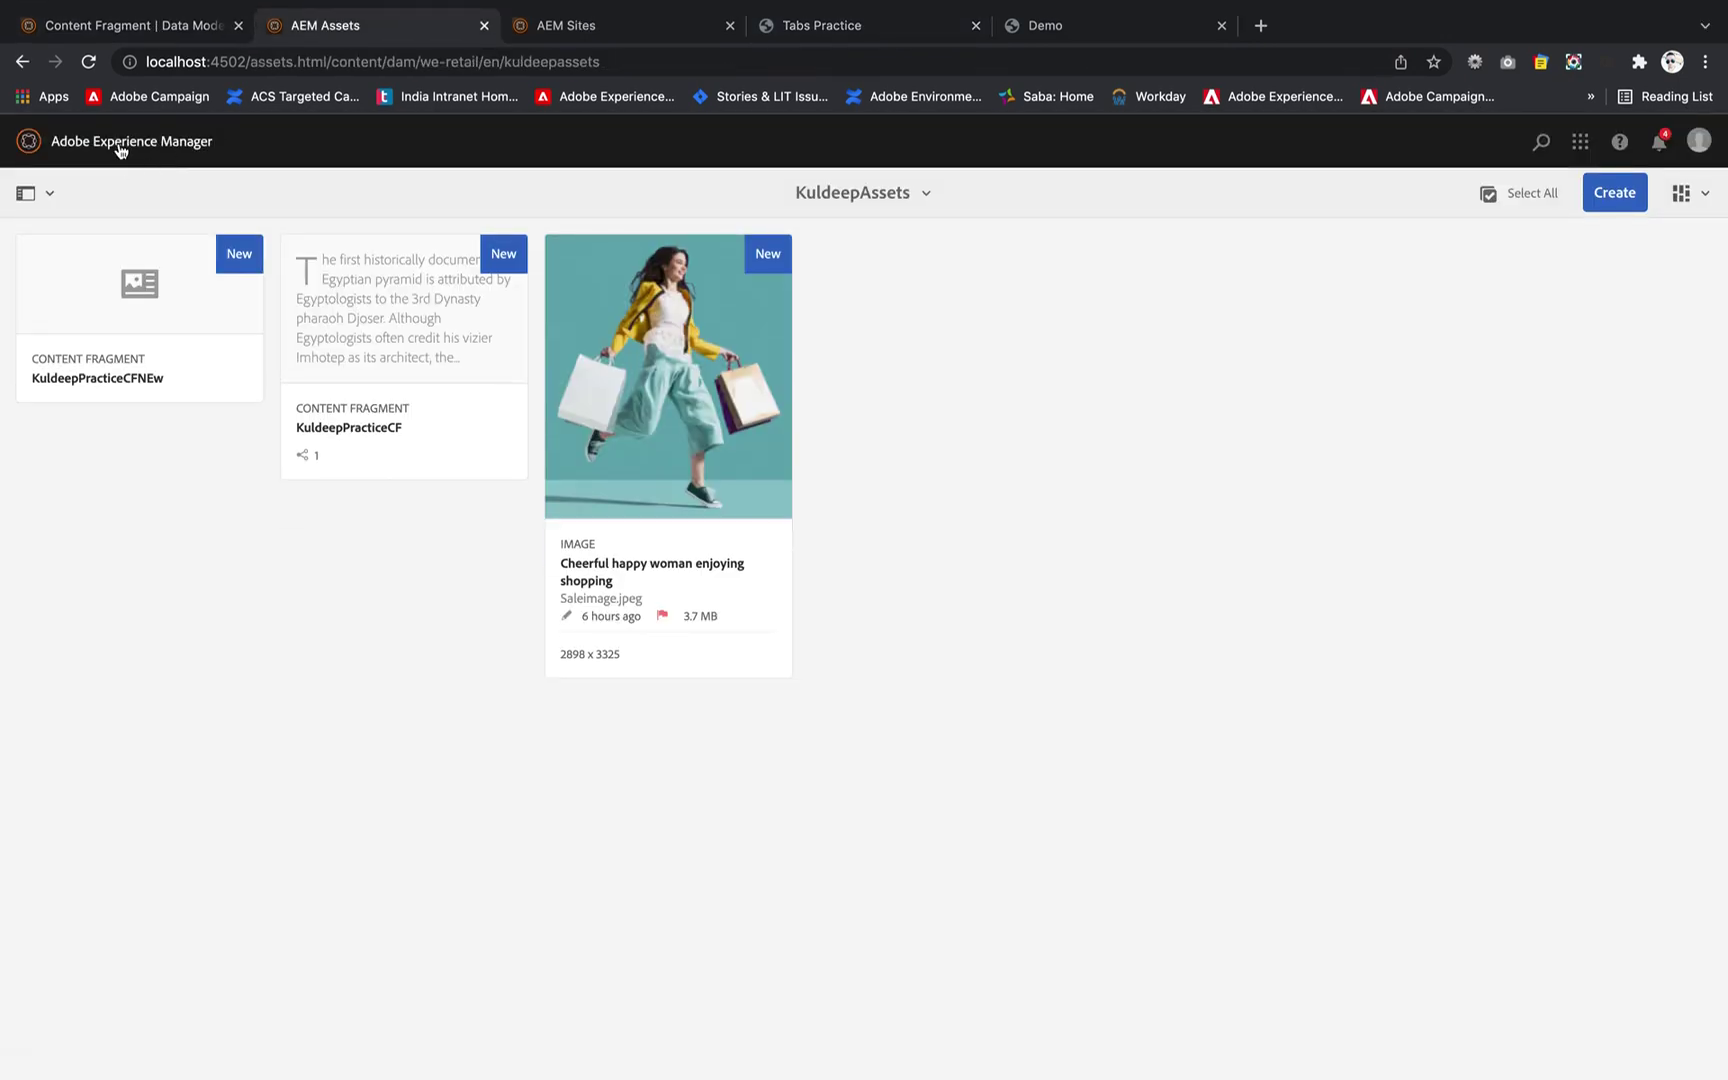
click(120, 148)
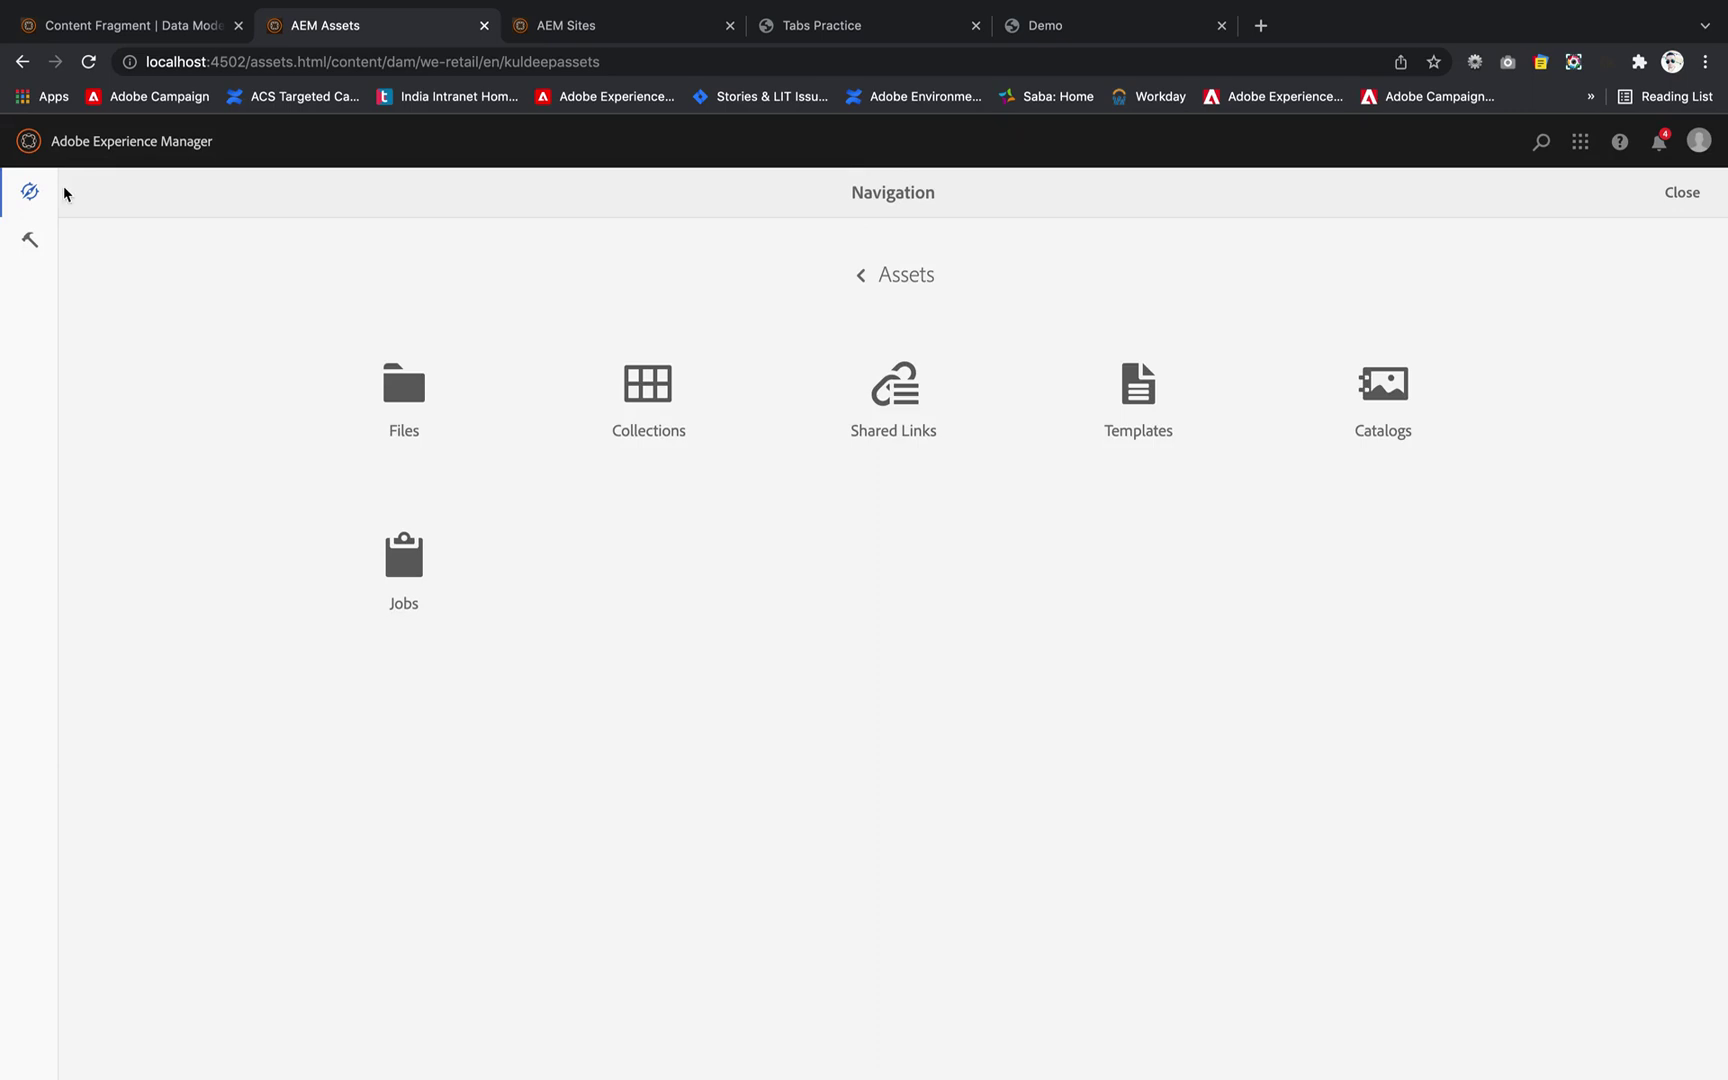
click(861, 279)
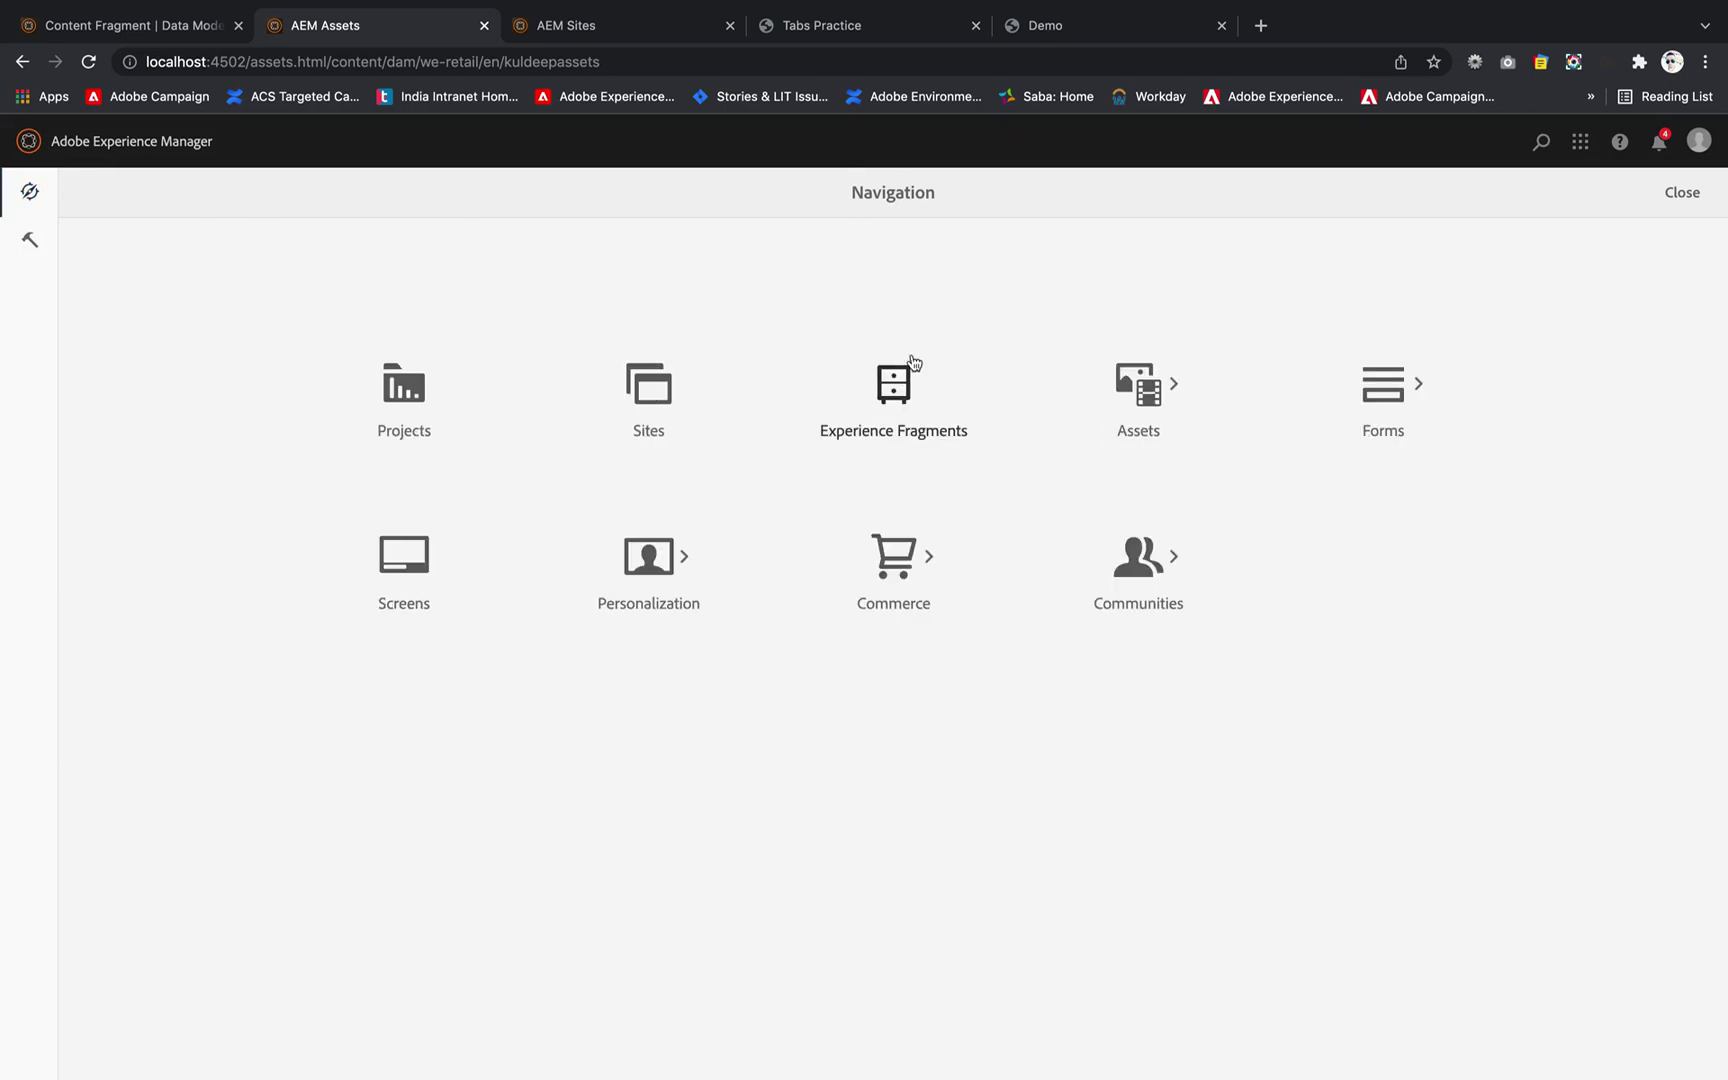
click(897, 392)
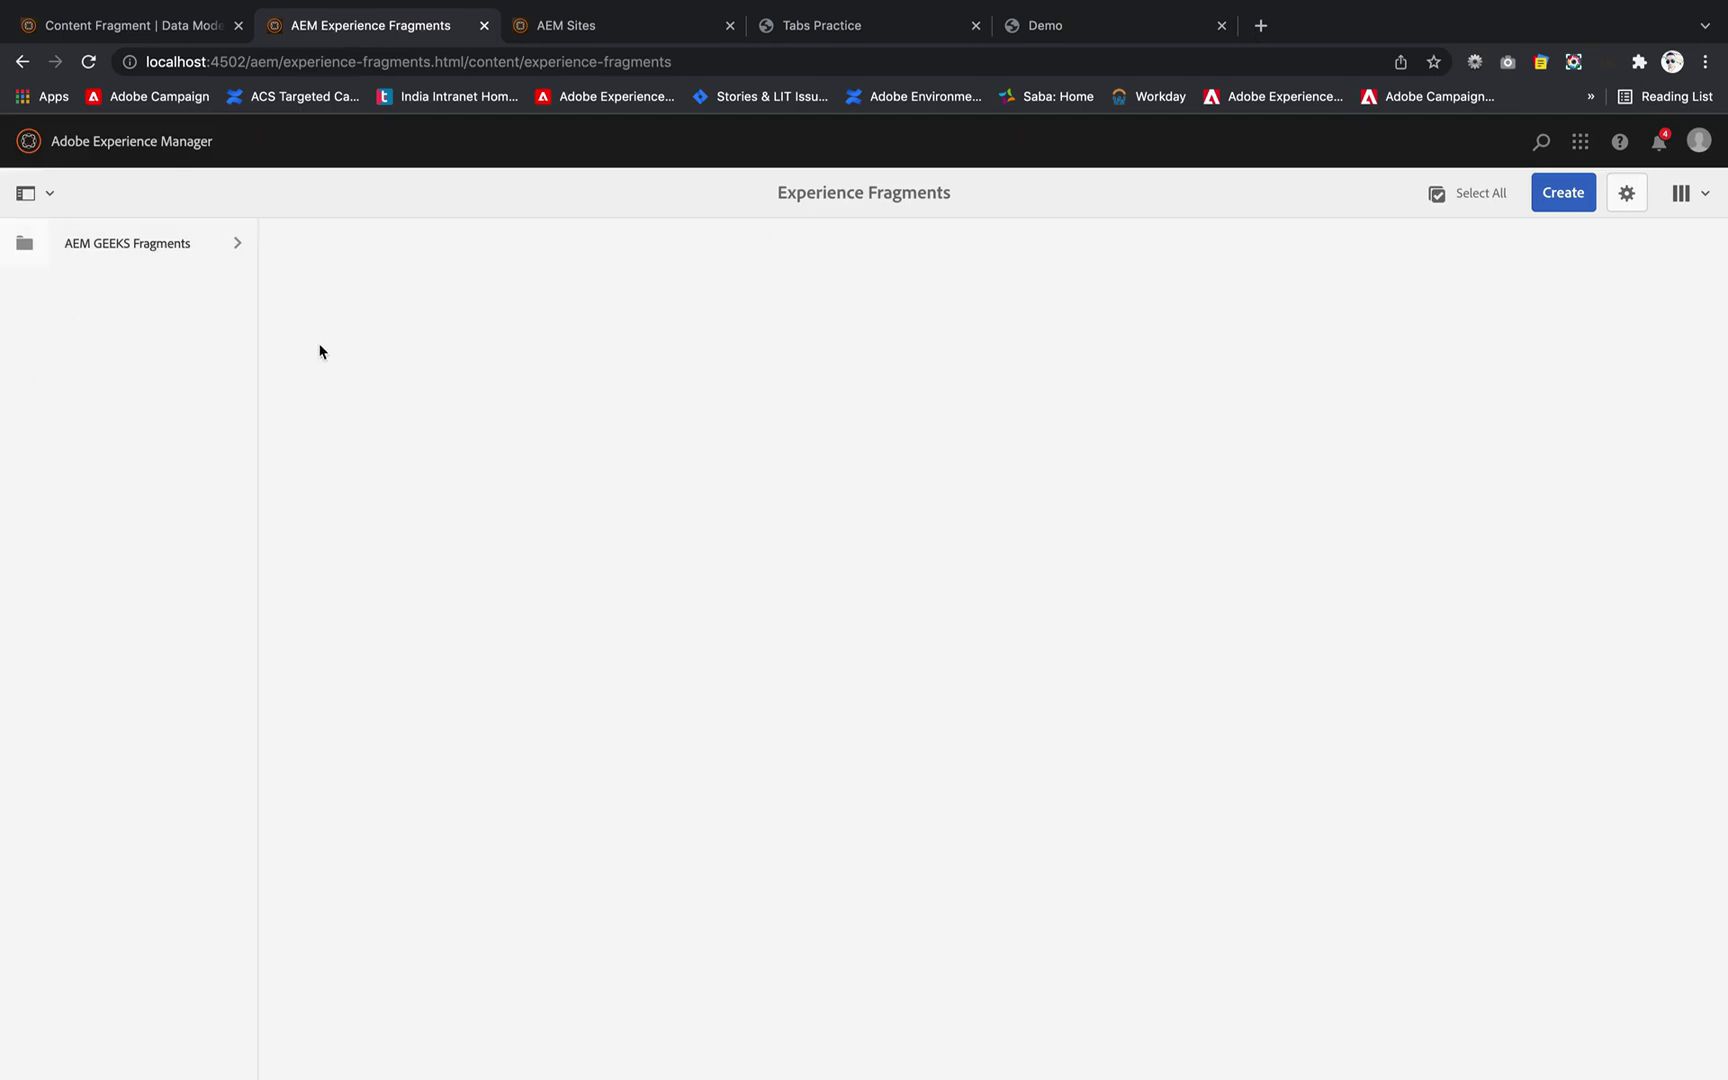
click(1585, 192)
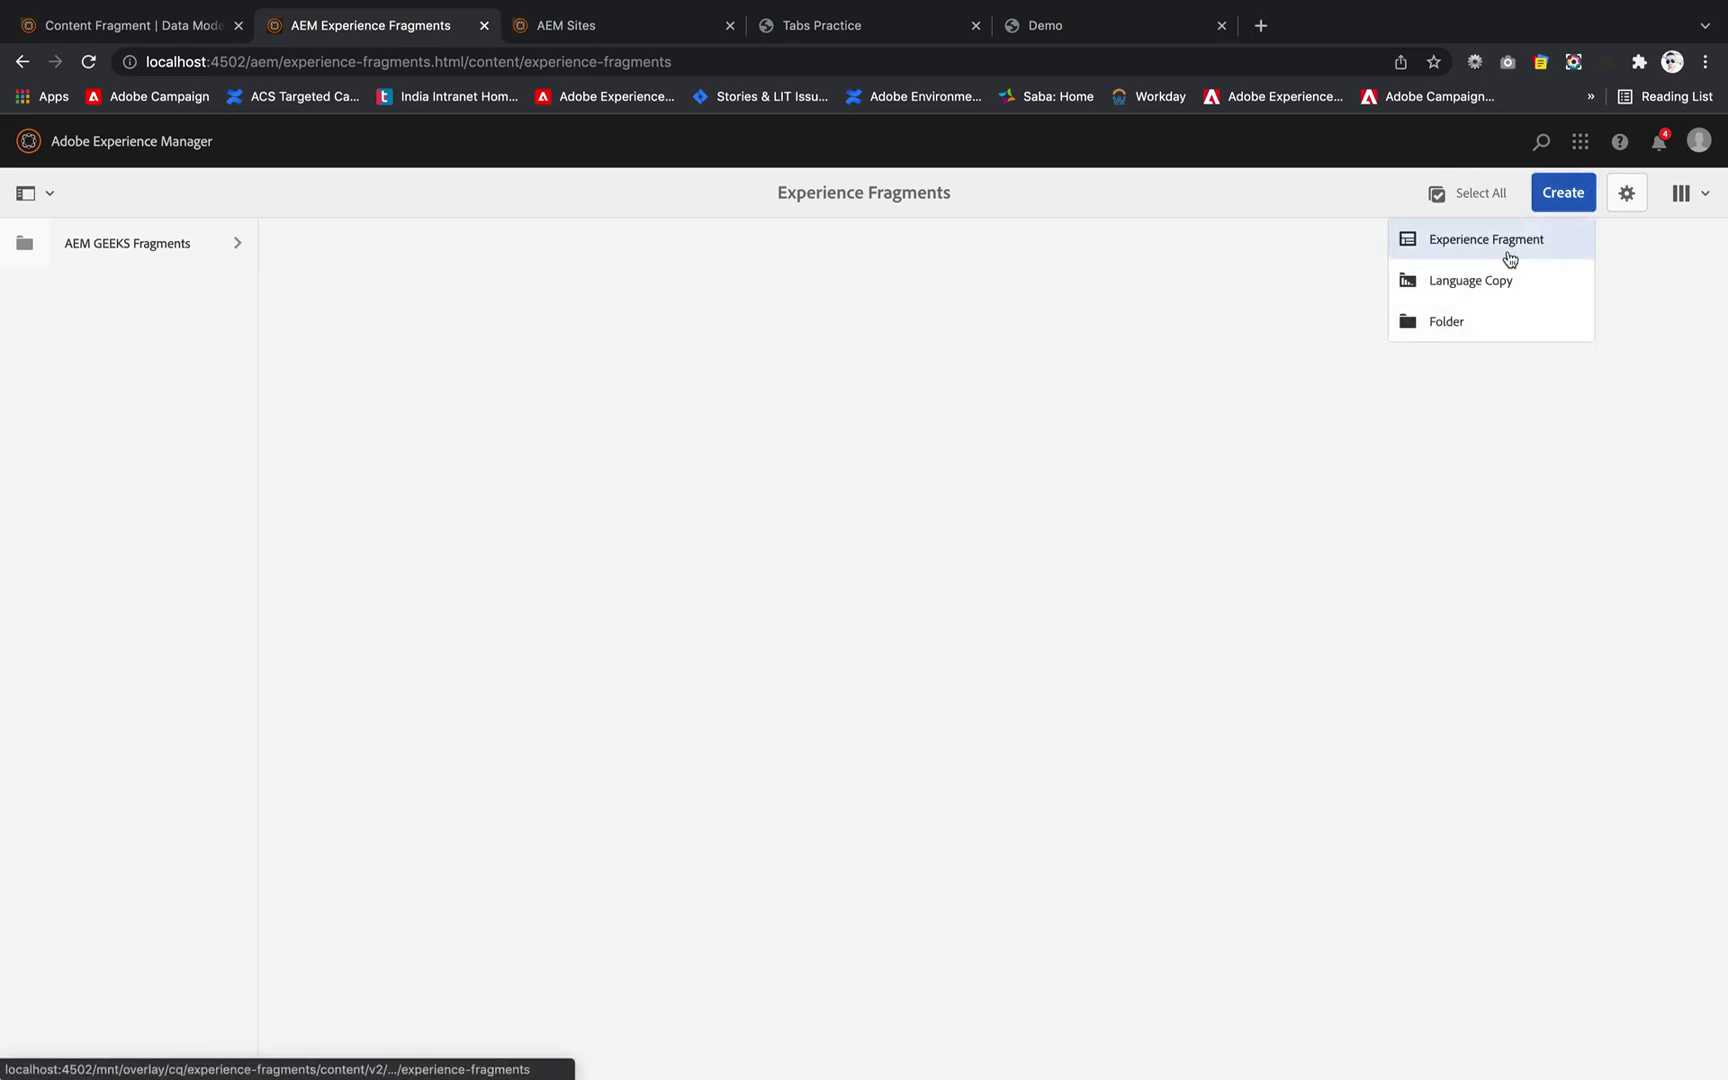
Start a new folder titled with the user's name plus 'Practice Ex Fragments', correcting typos
click(1477, 321)
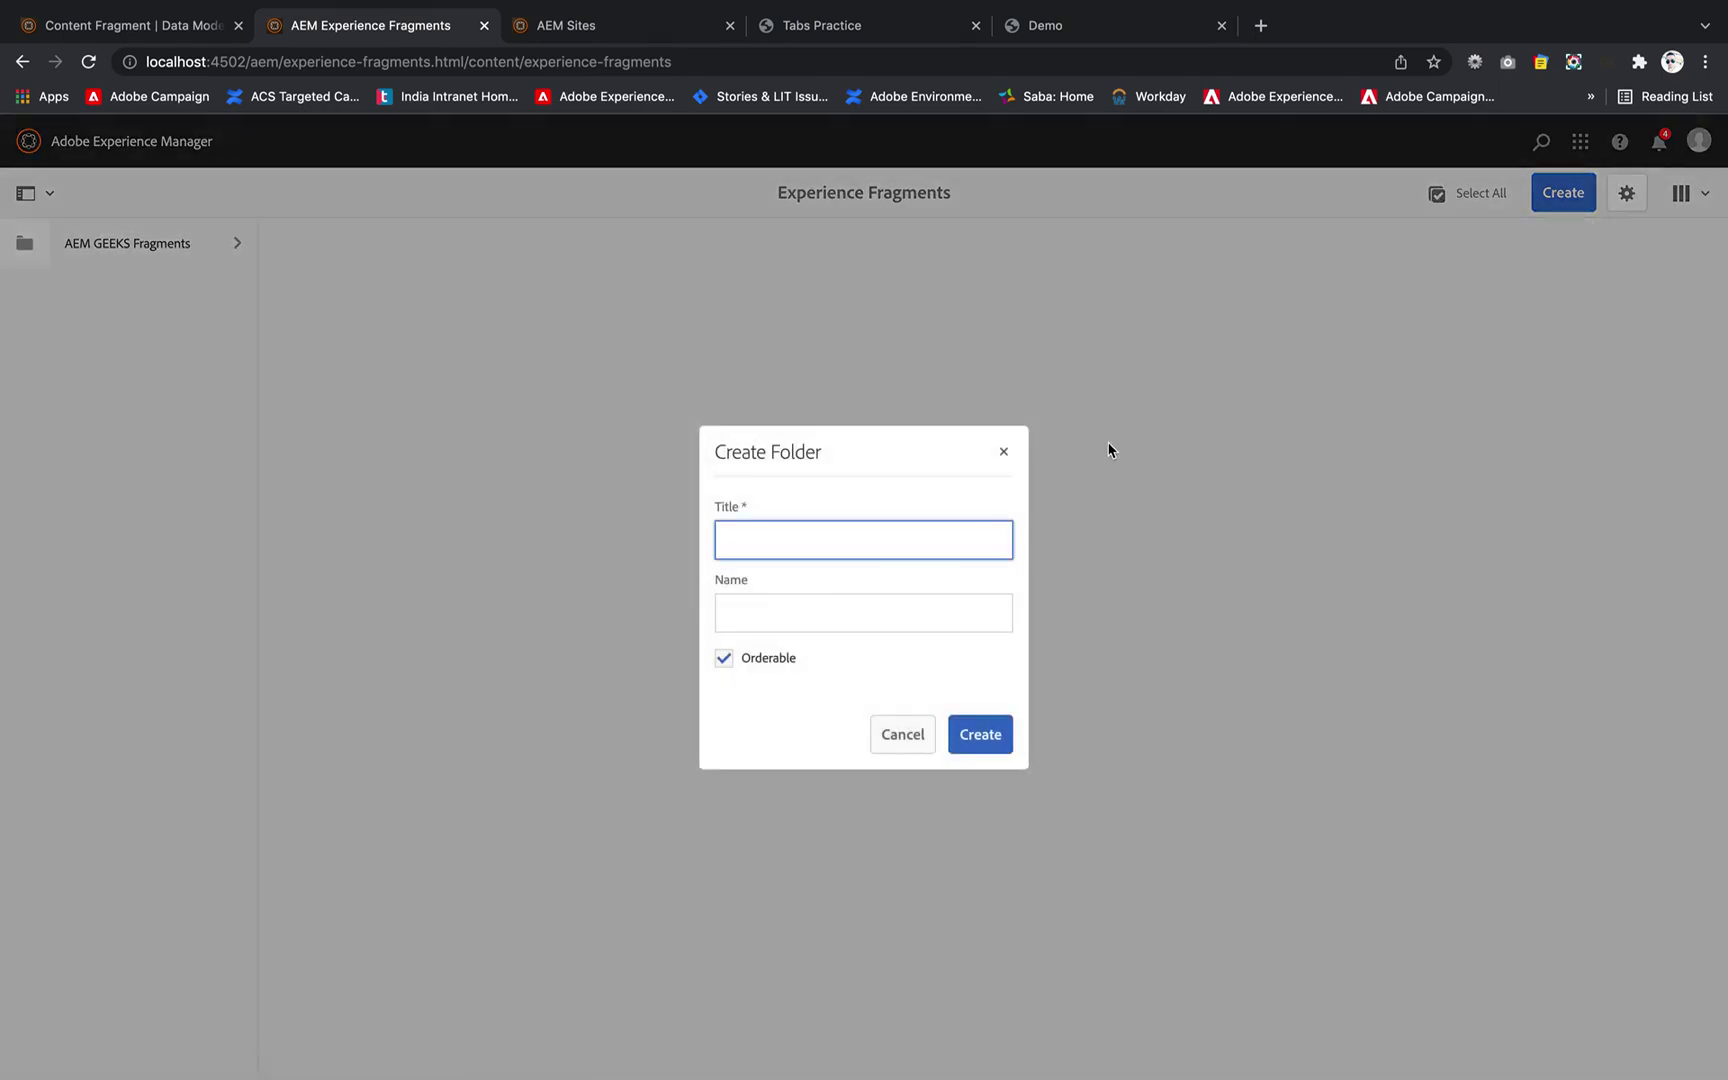
text(kulde)
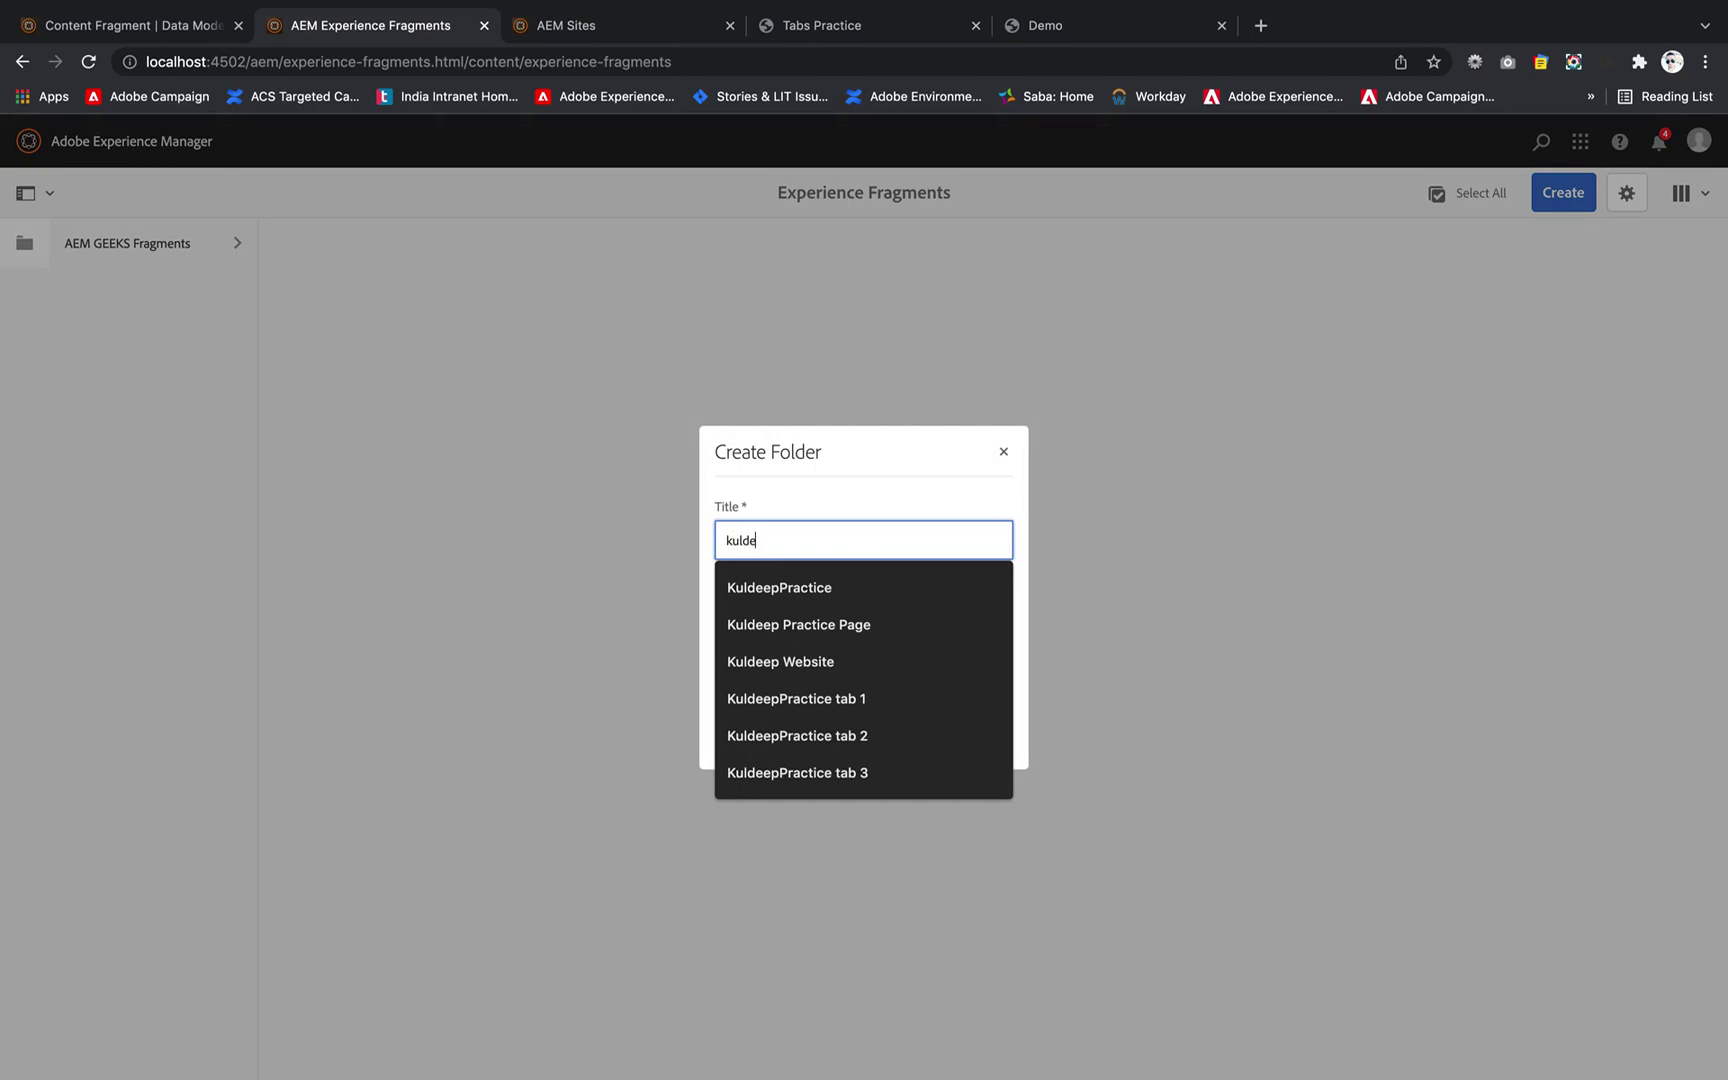
text(ep)
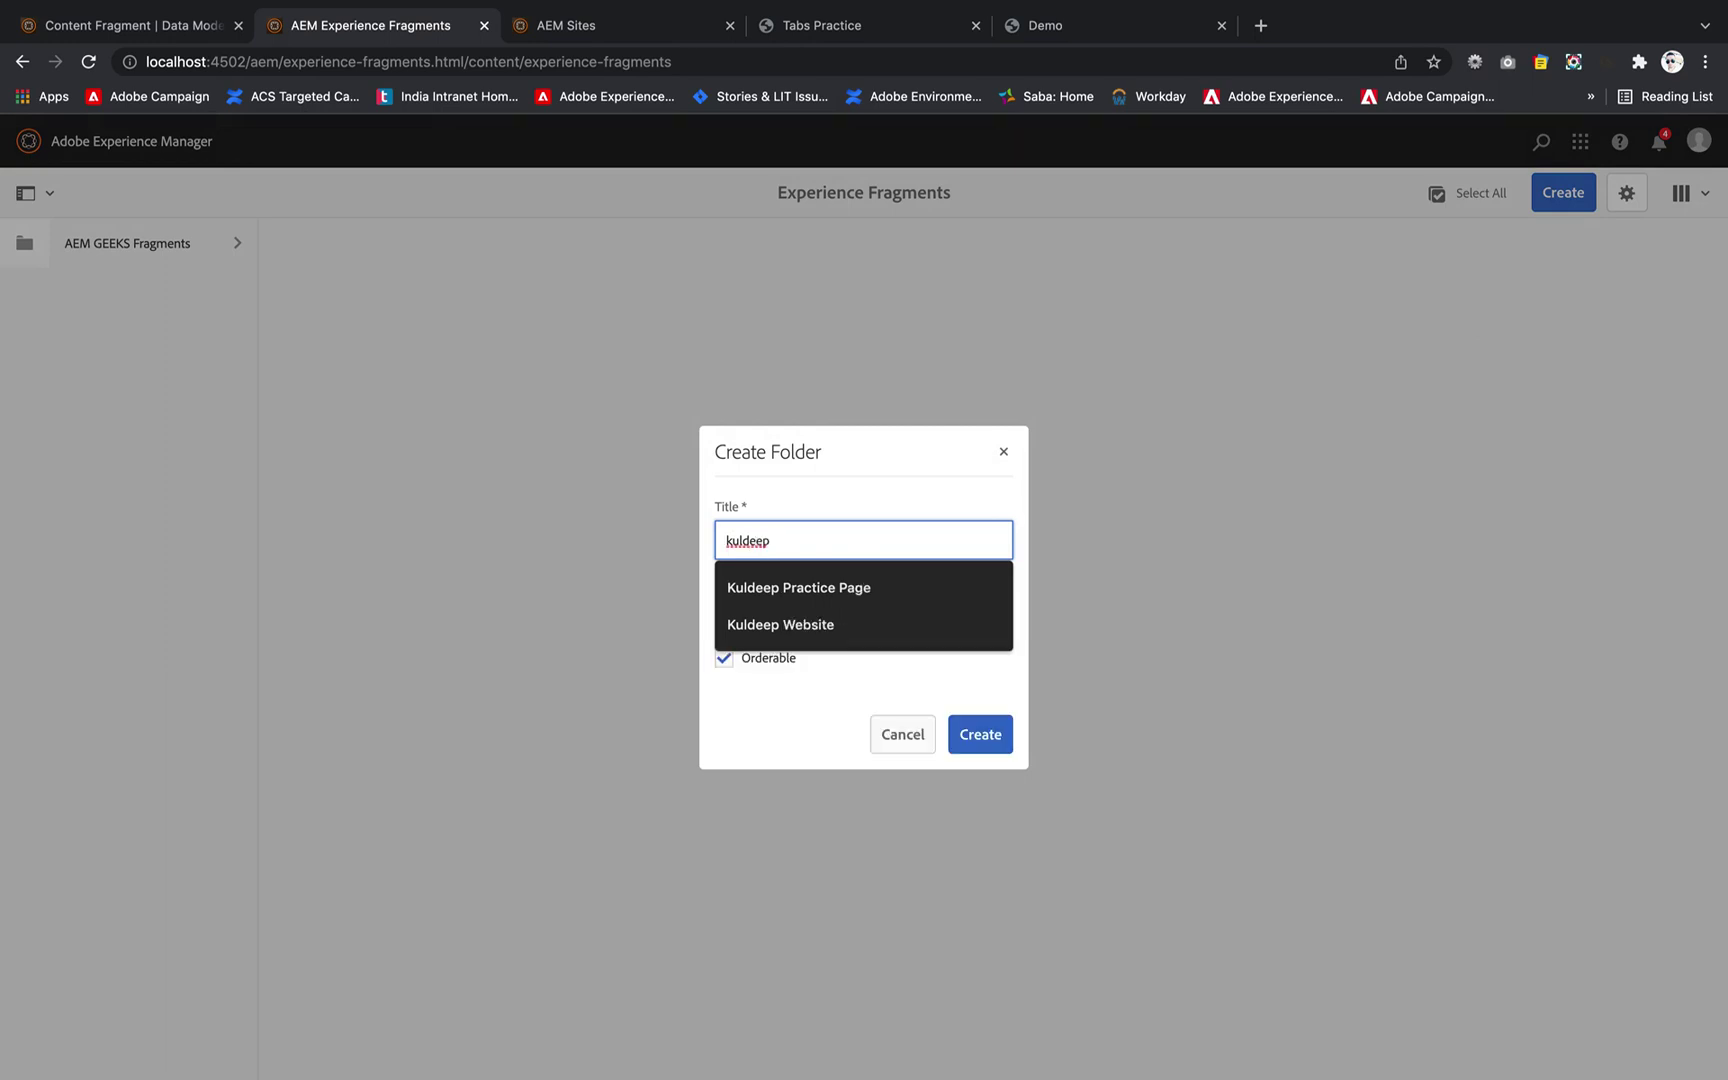
key(Down)
key(BackSpace)
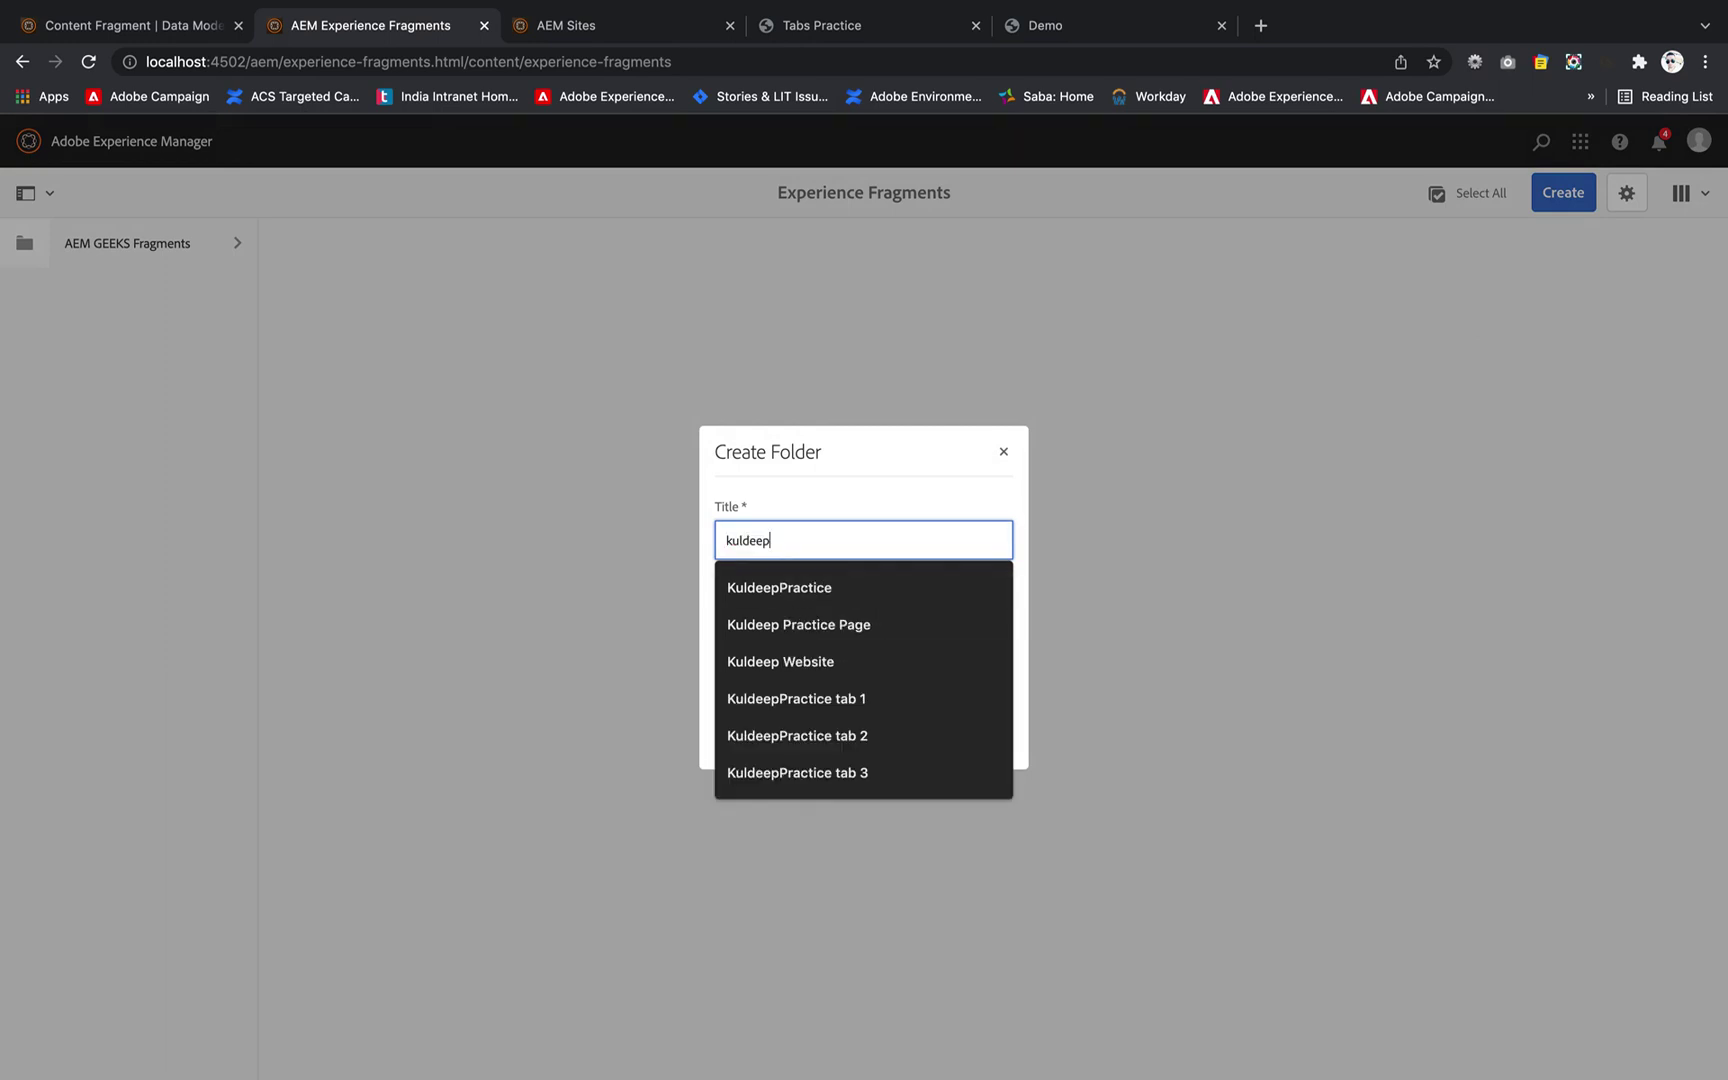
text(Practic)
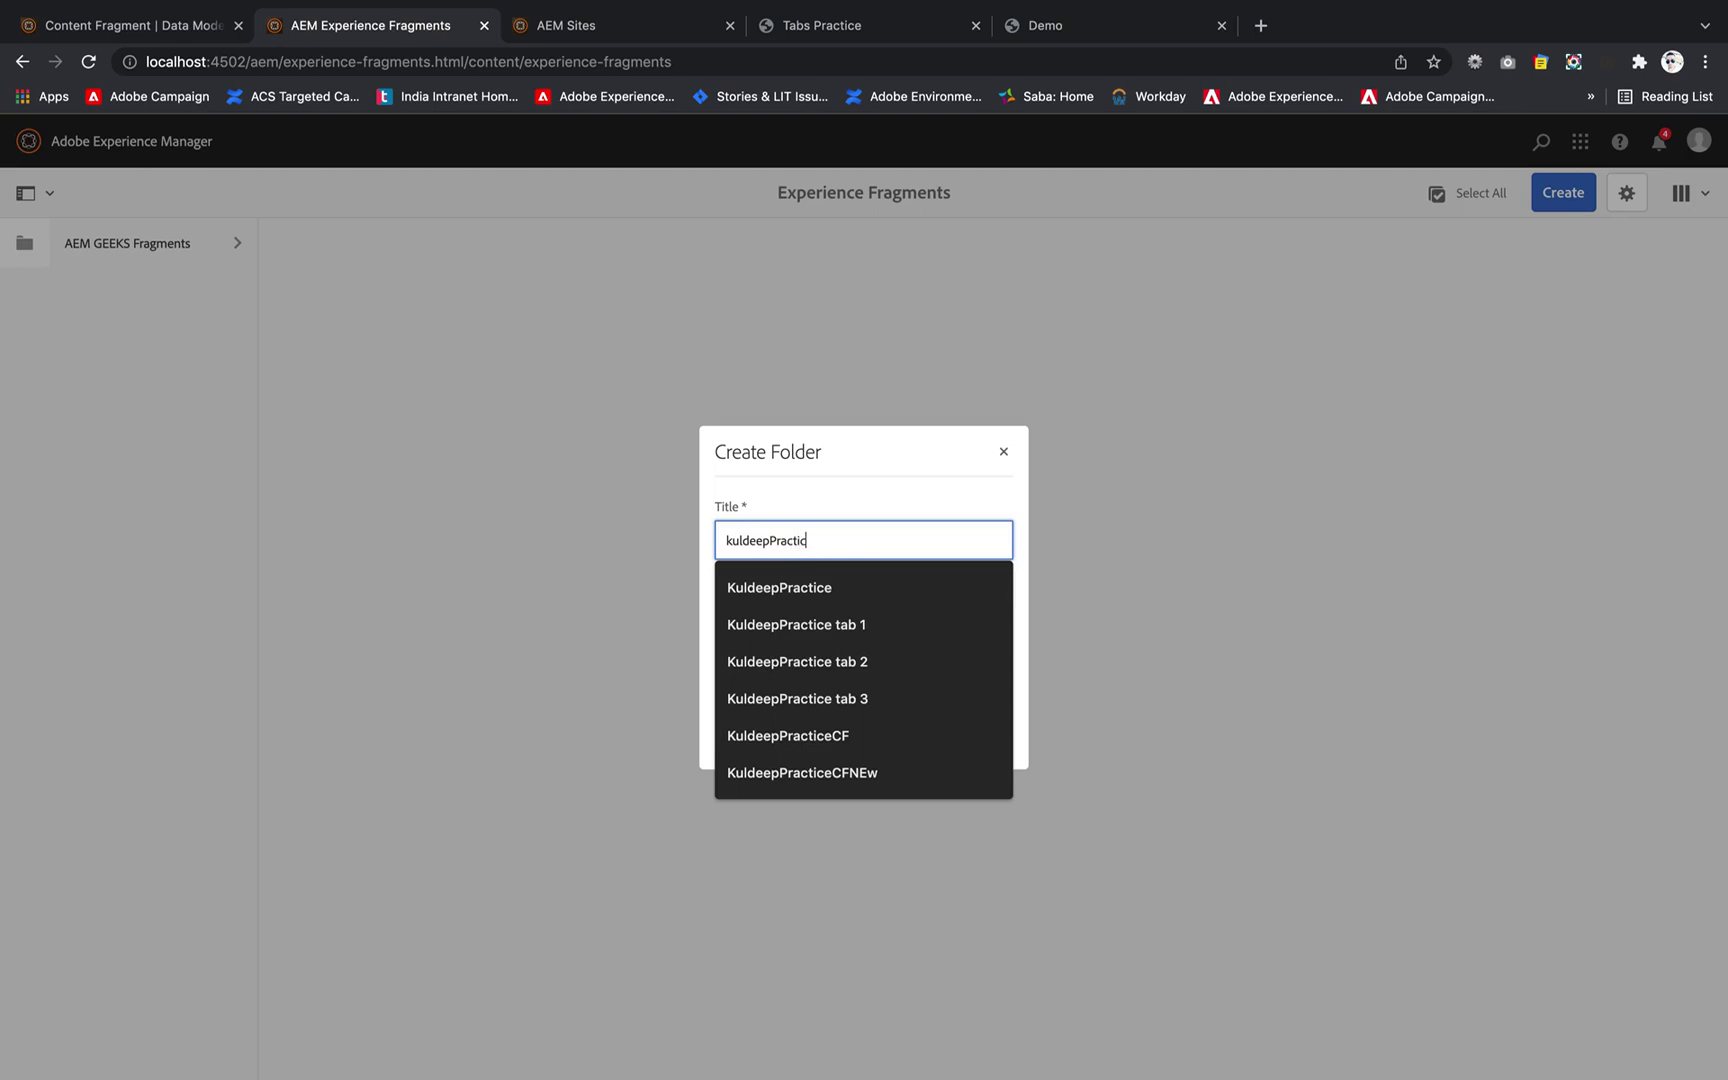
text(e ExFragmets)
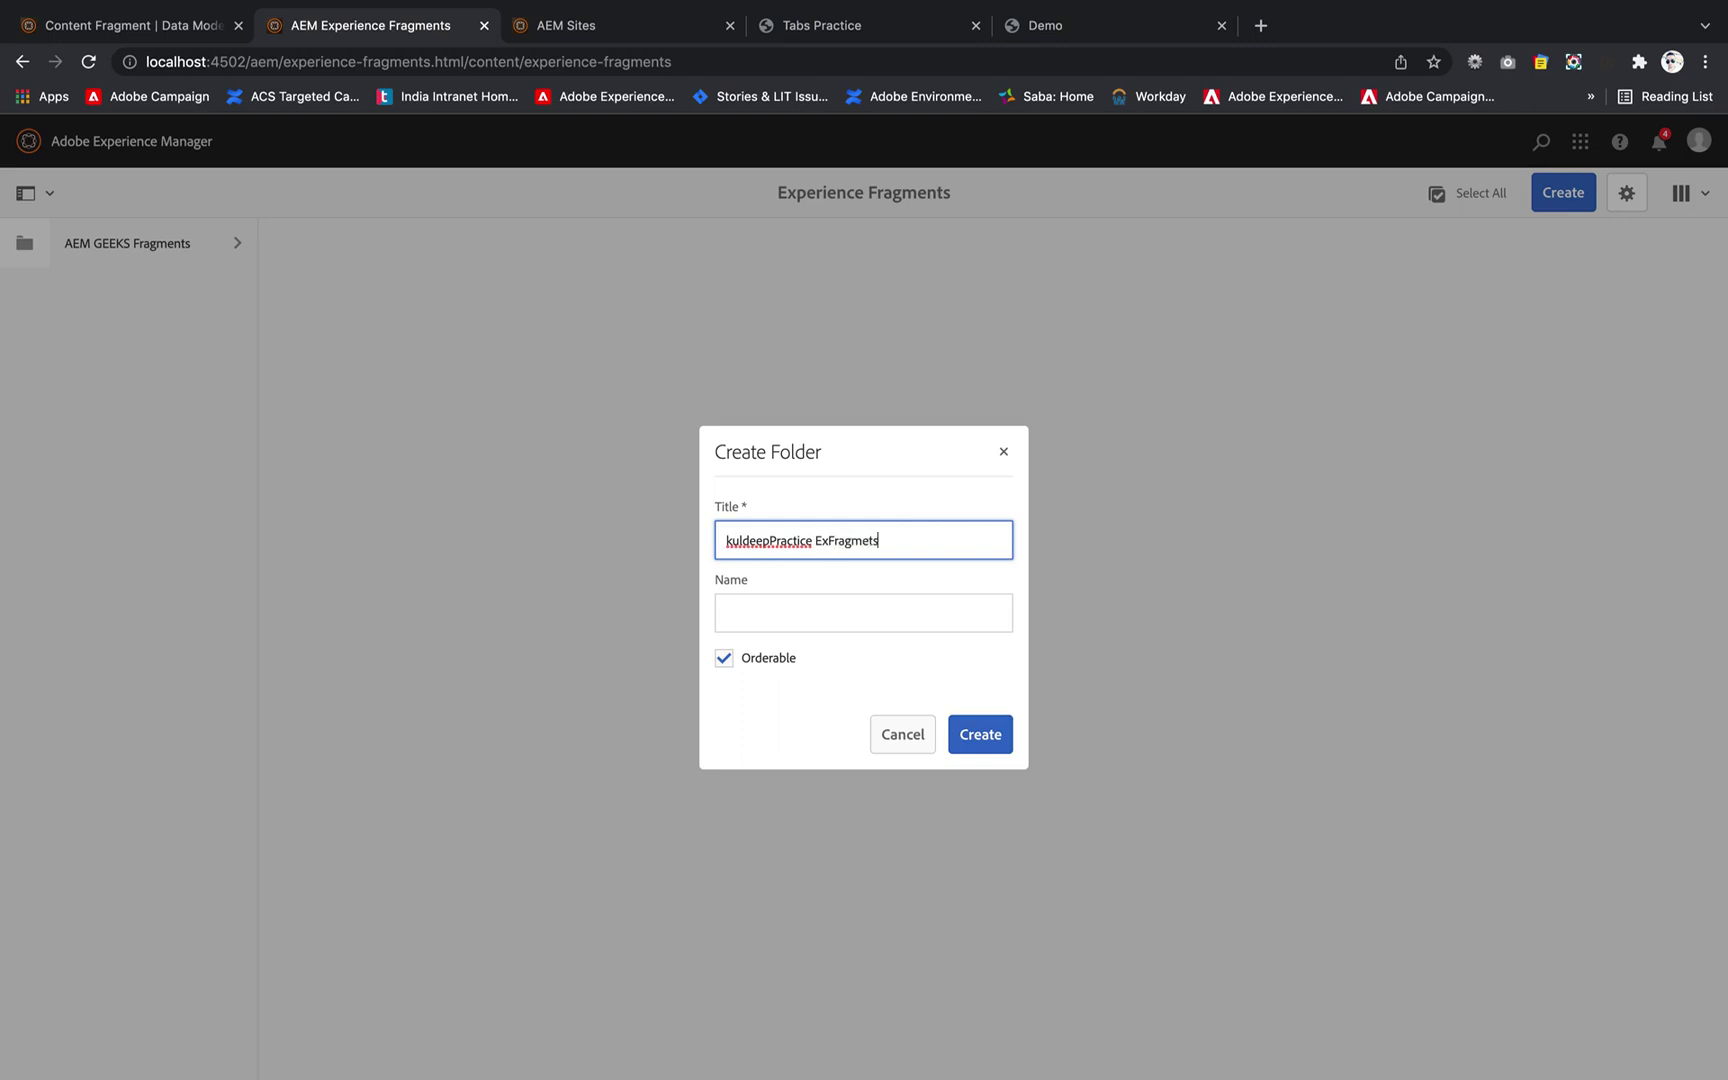
click(869, 540)
text(n)
click(769, 540)
key(Delete)
text(K)
Give the folder a name ending in 'XF', create it, and open it
click(882, 610)
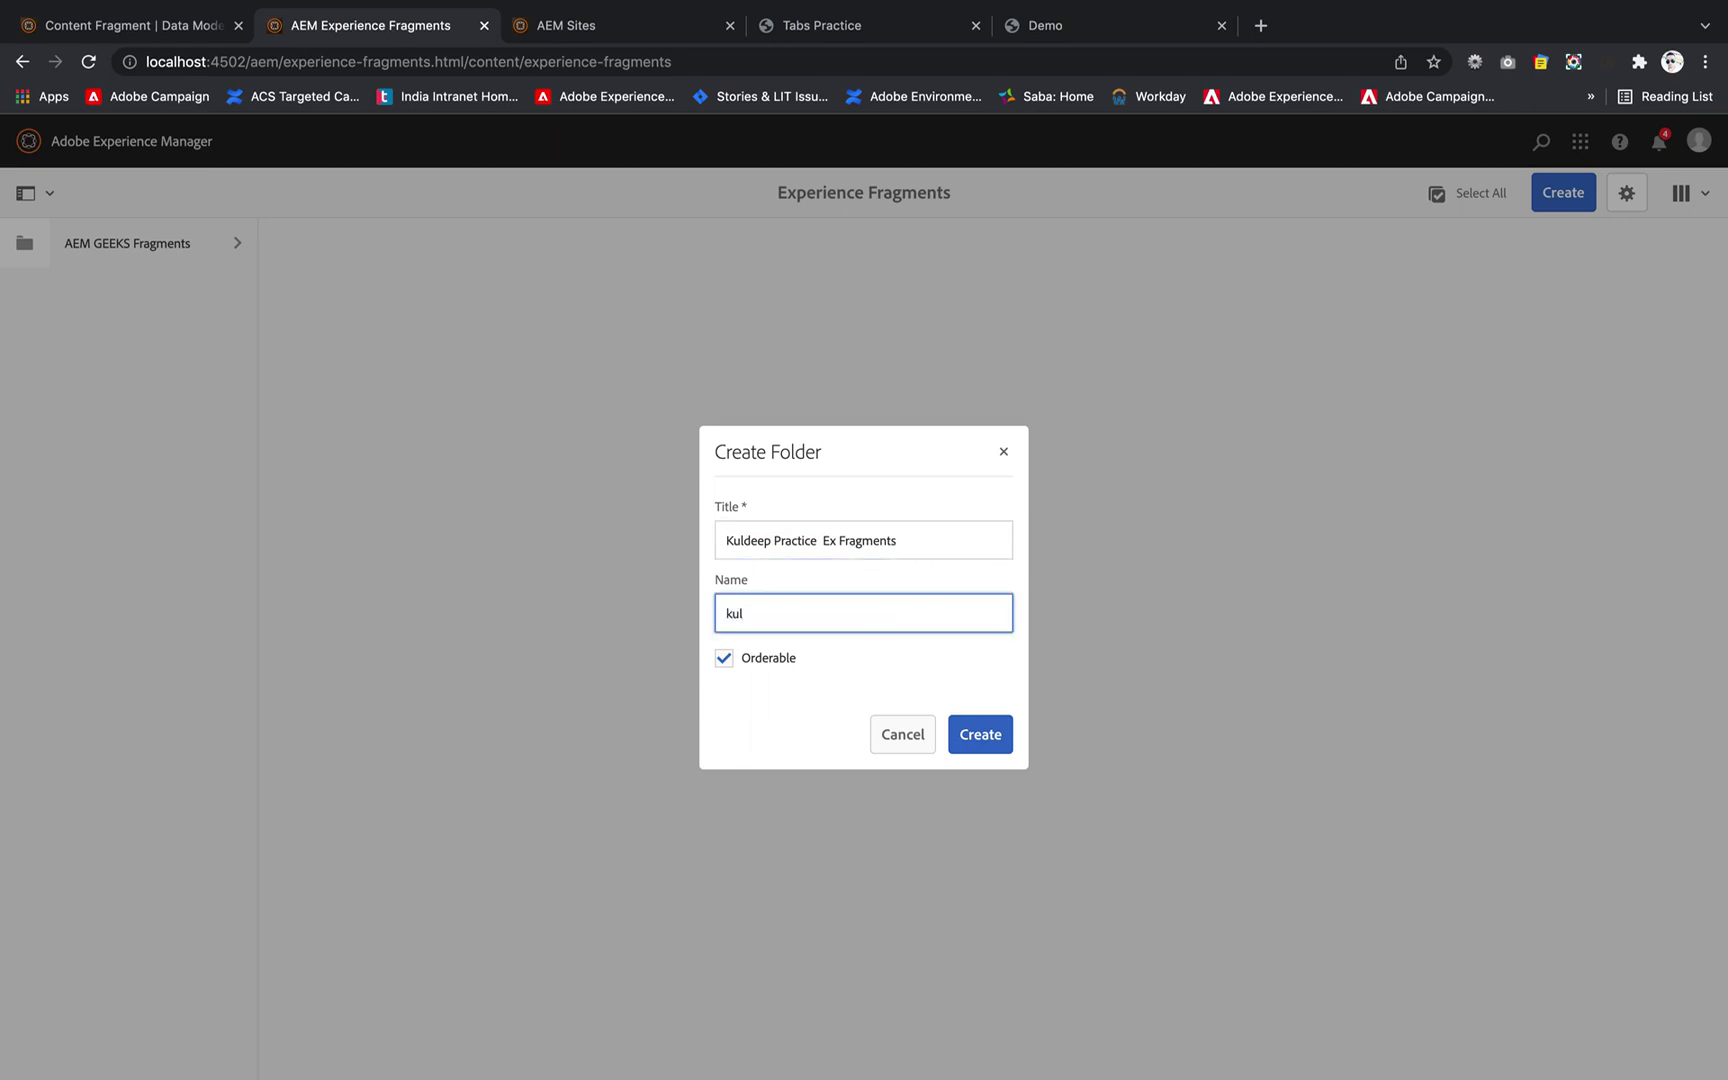
text(kuldeepXF)
click(990, 746)
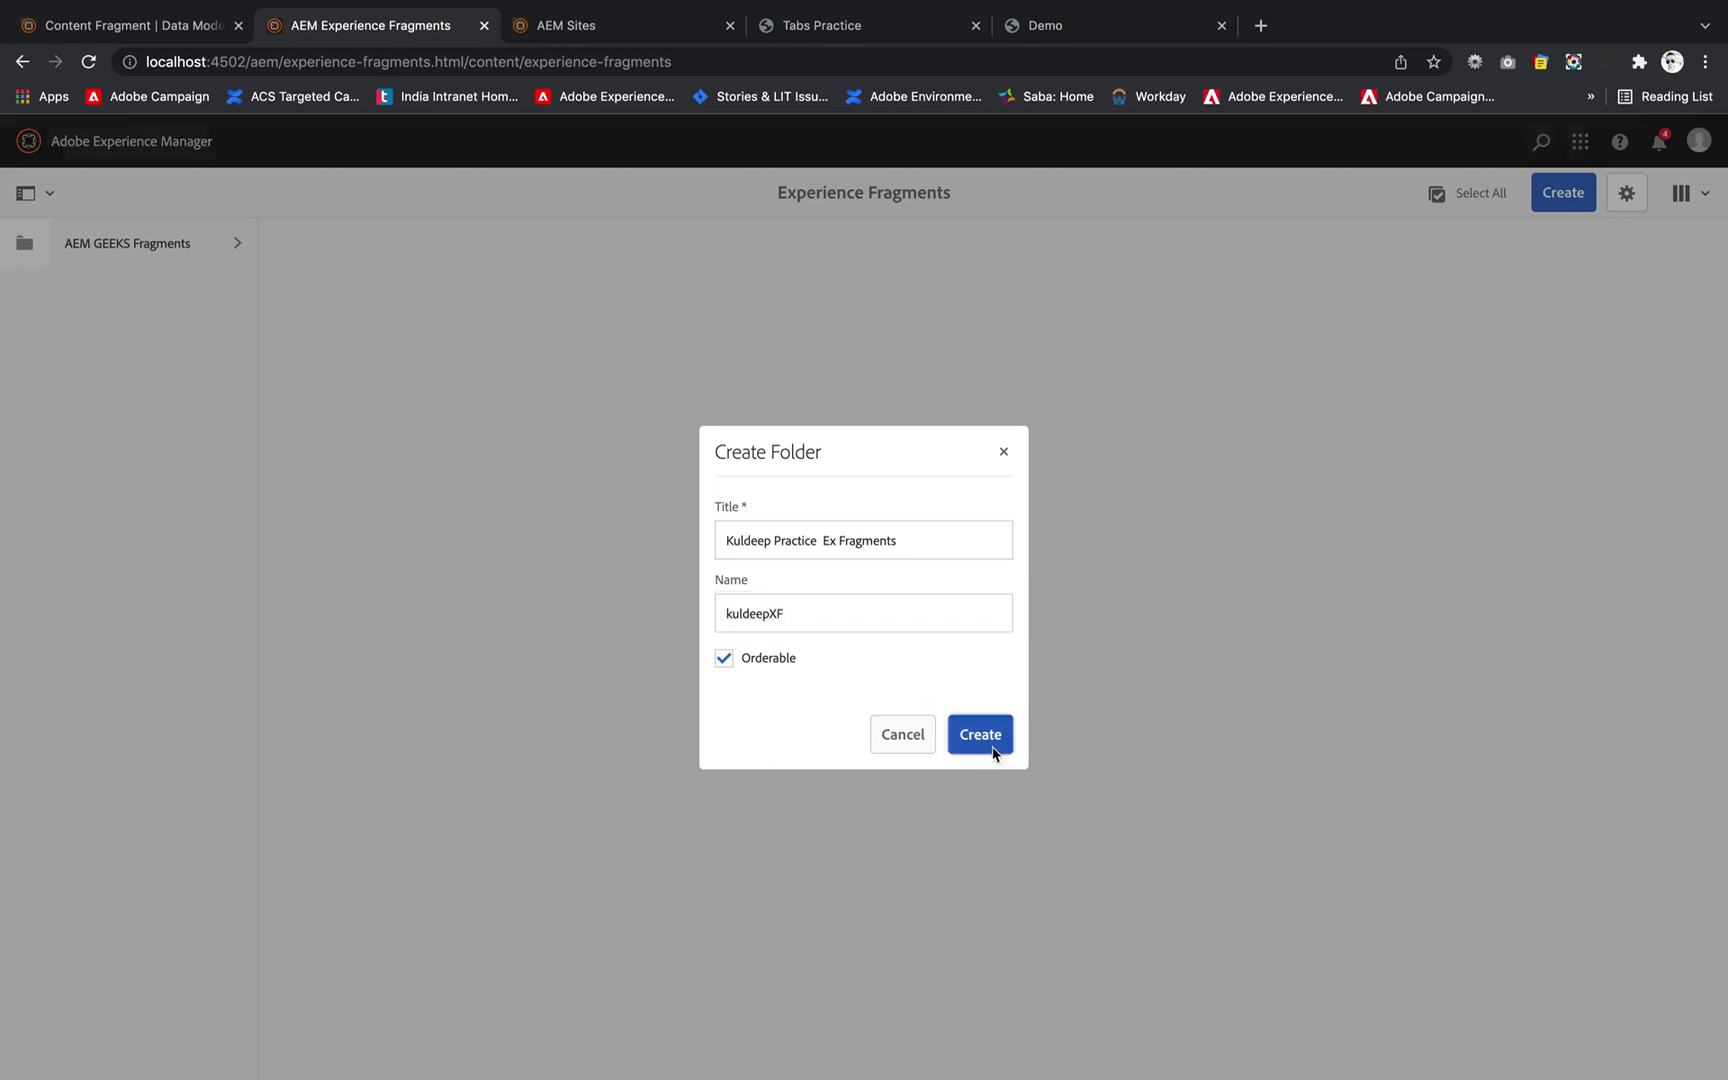
click(195, 301)
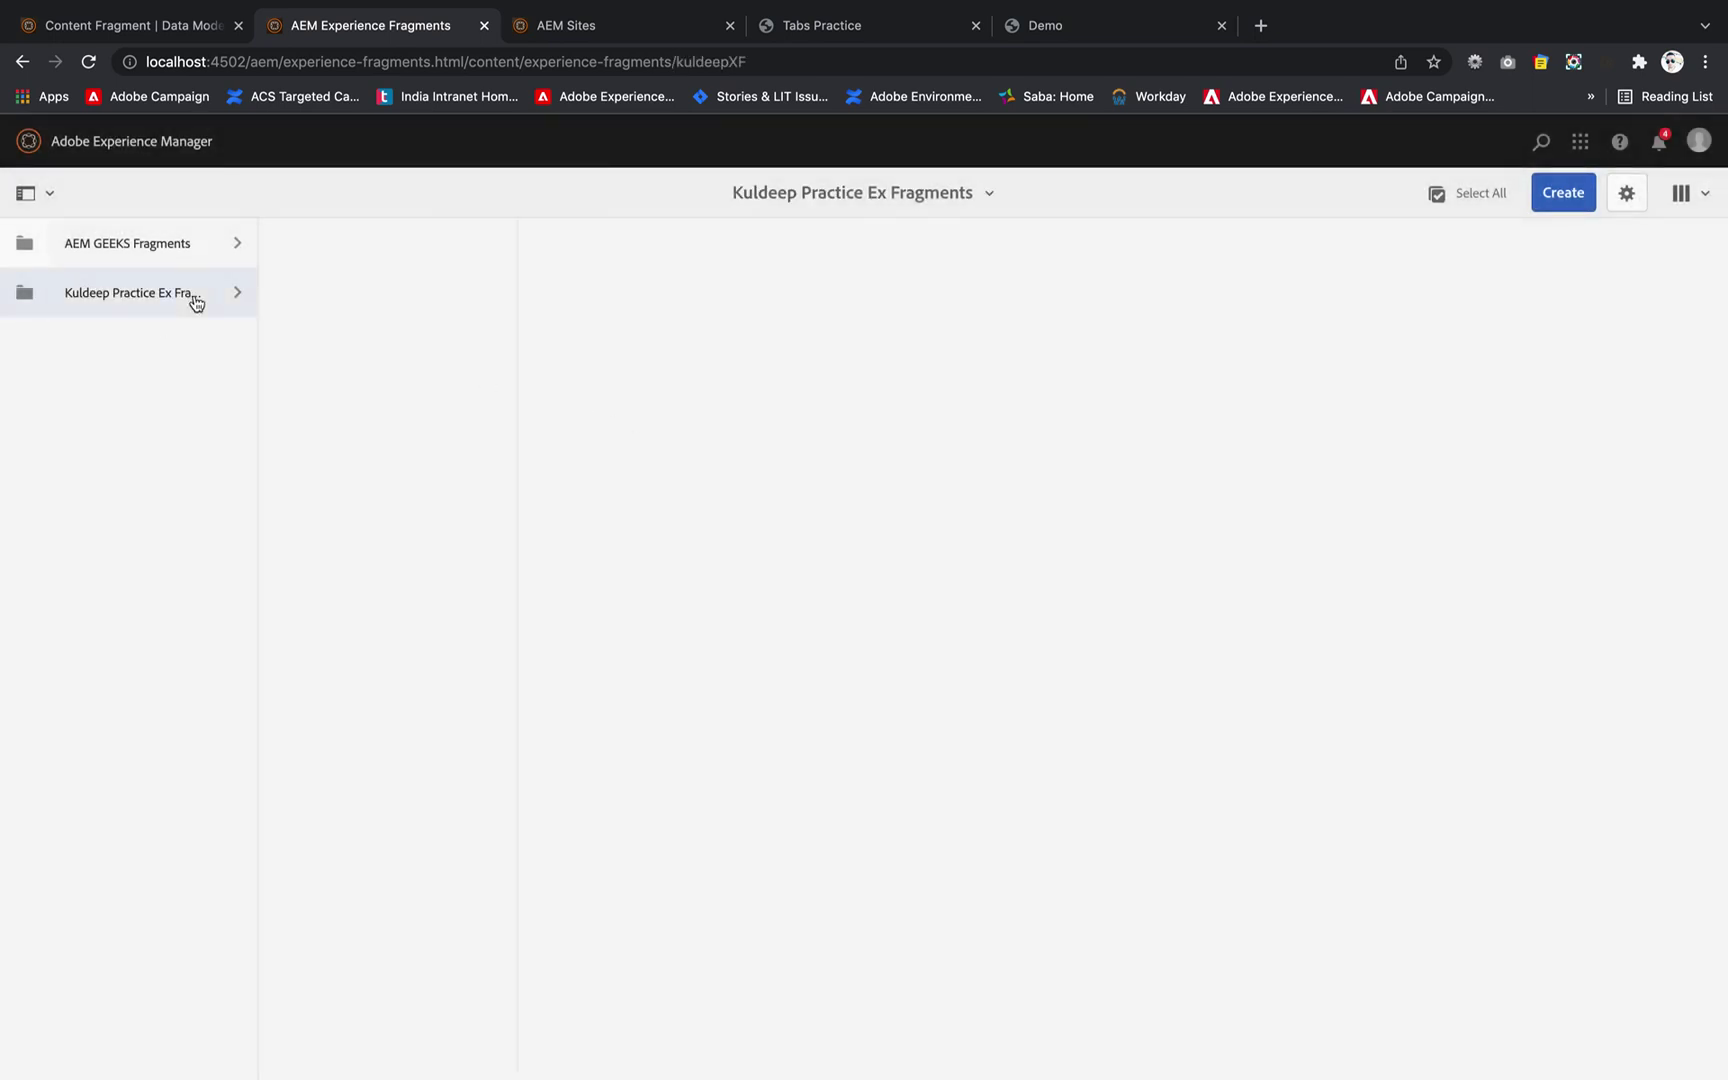
From inside the new practice folder, start a new Experience Fragment via Create
click(234, 245)
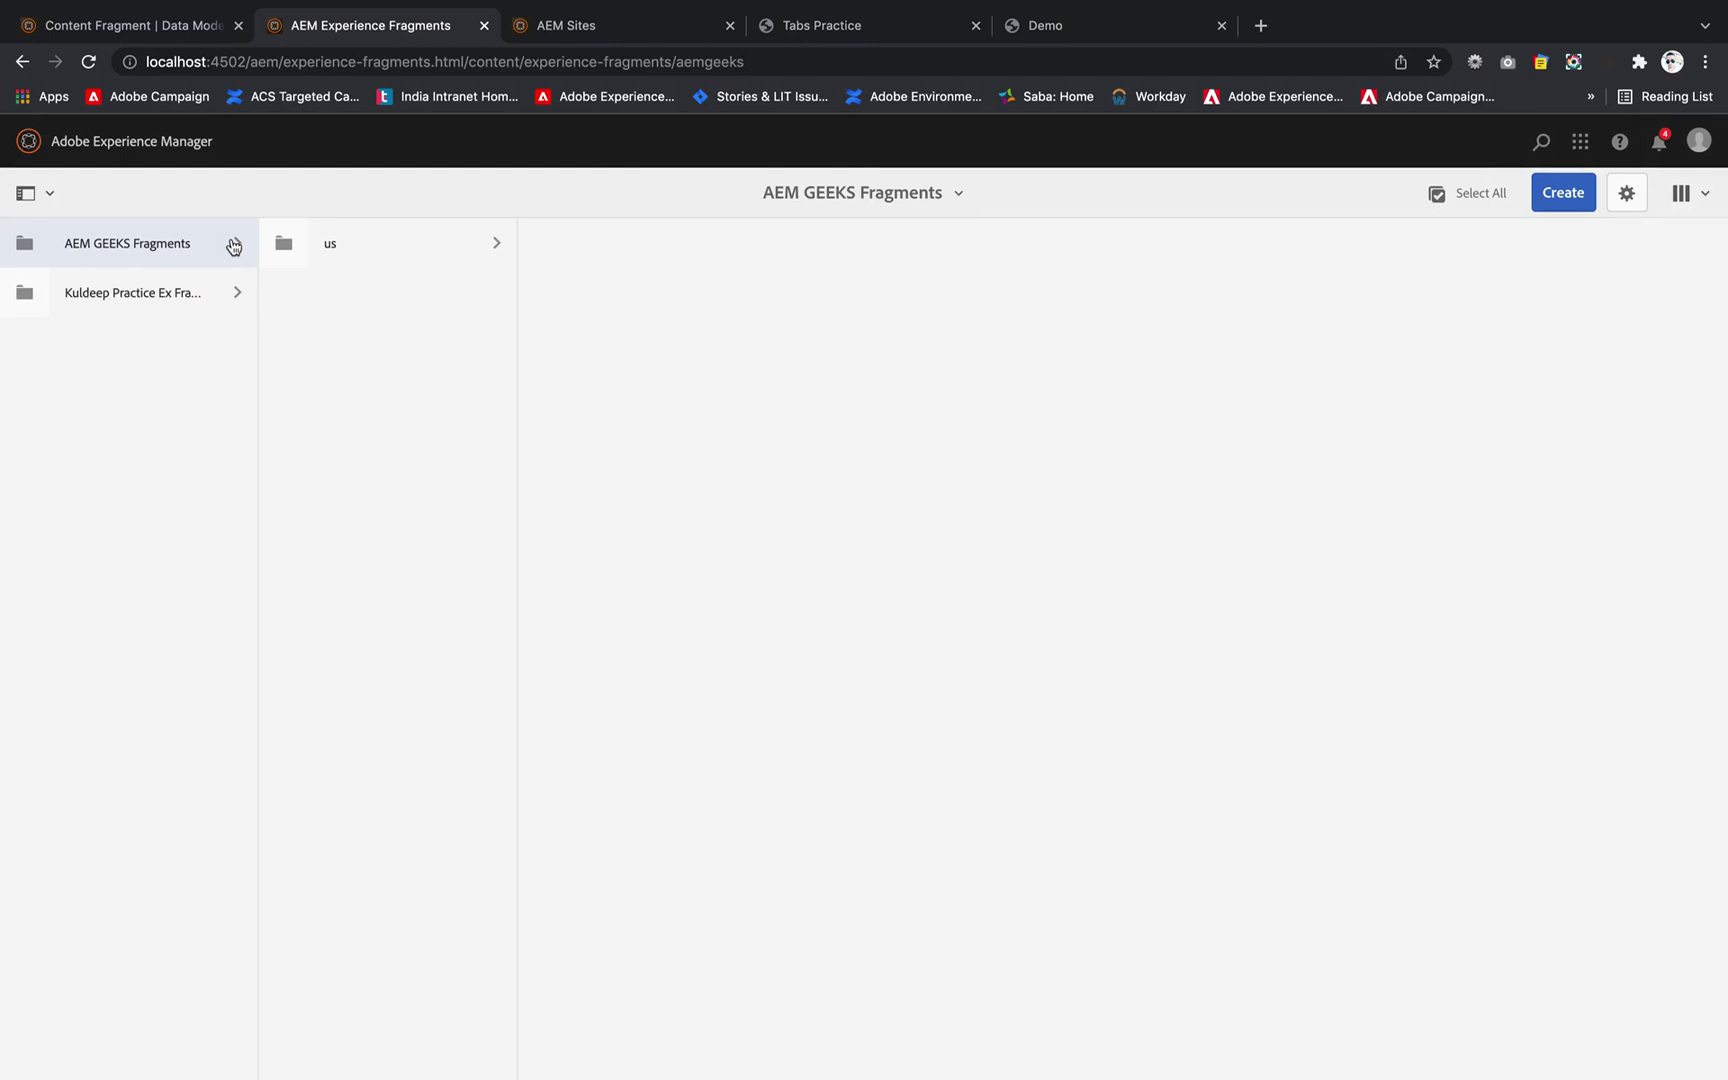
click(226, 298)
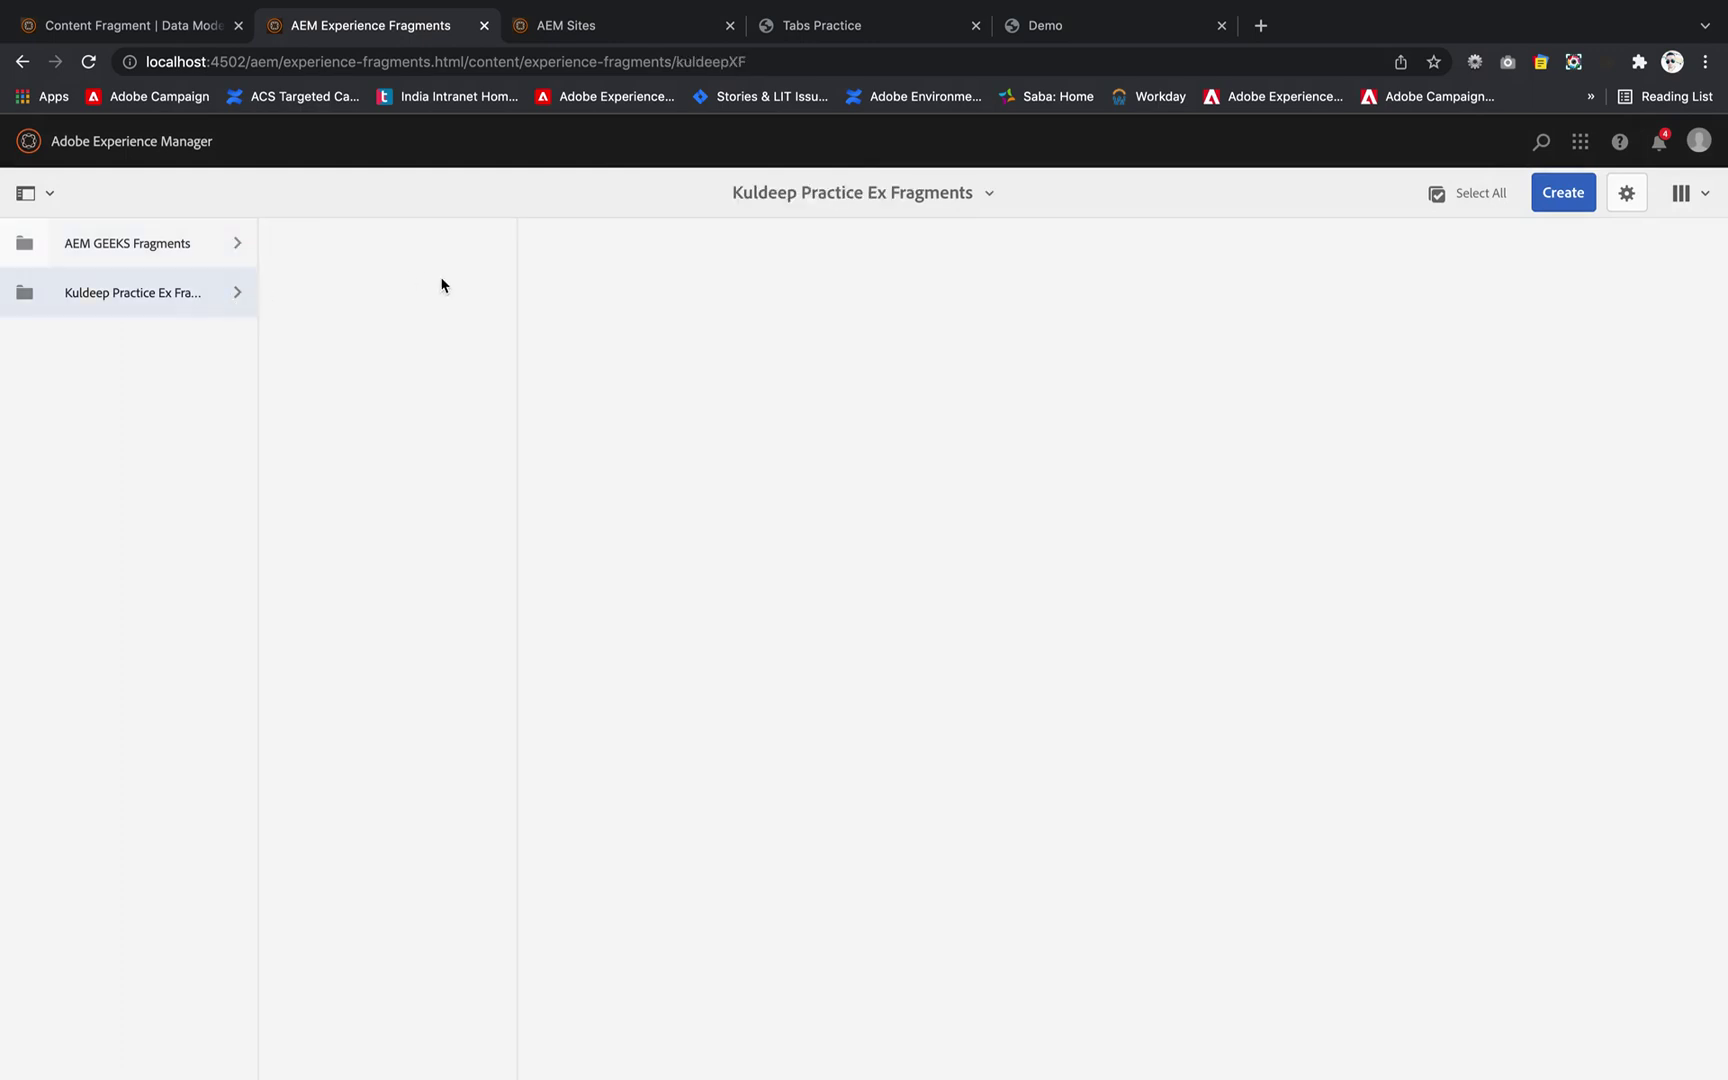
click(1563, 193)
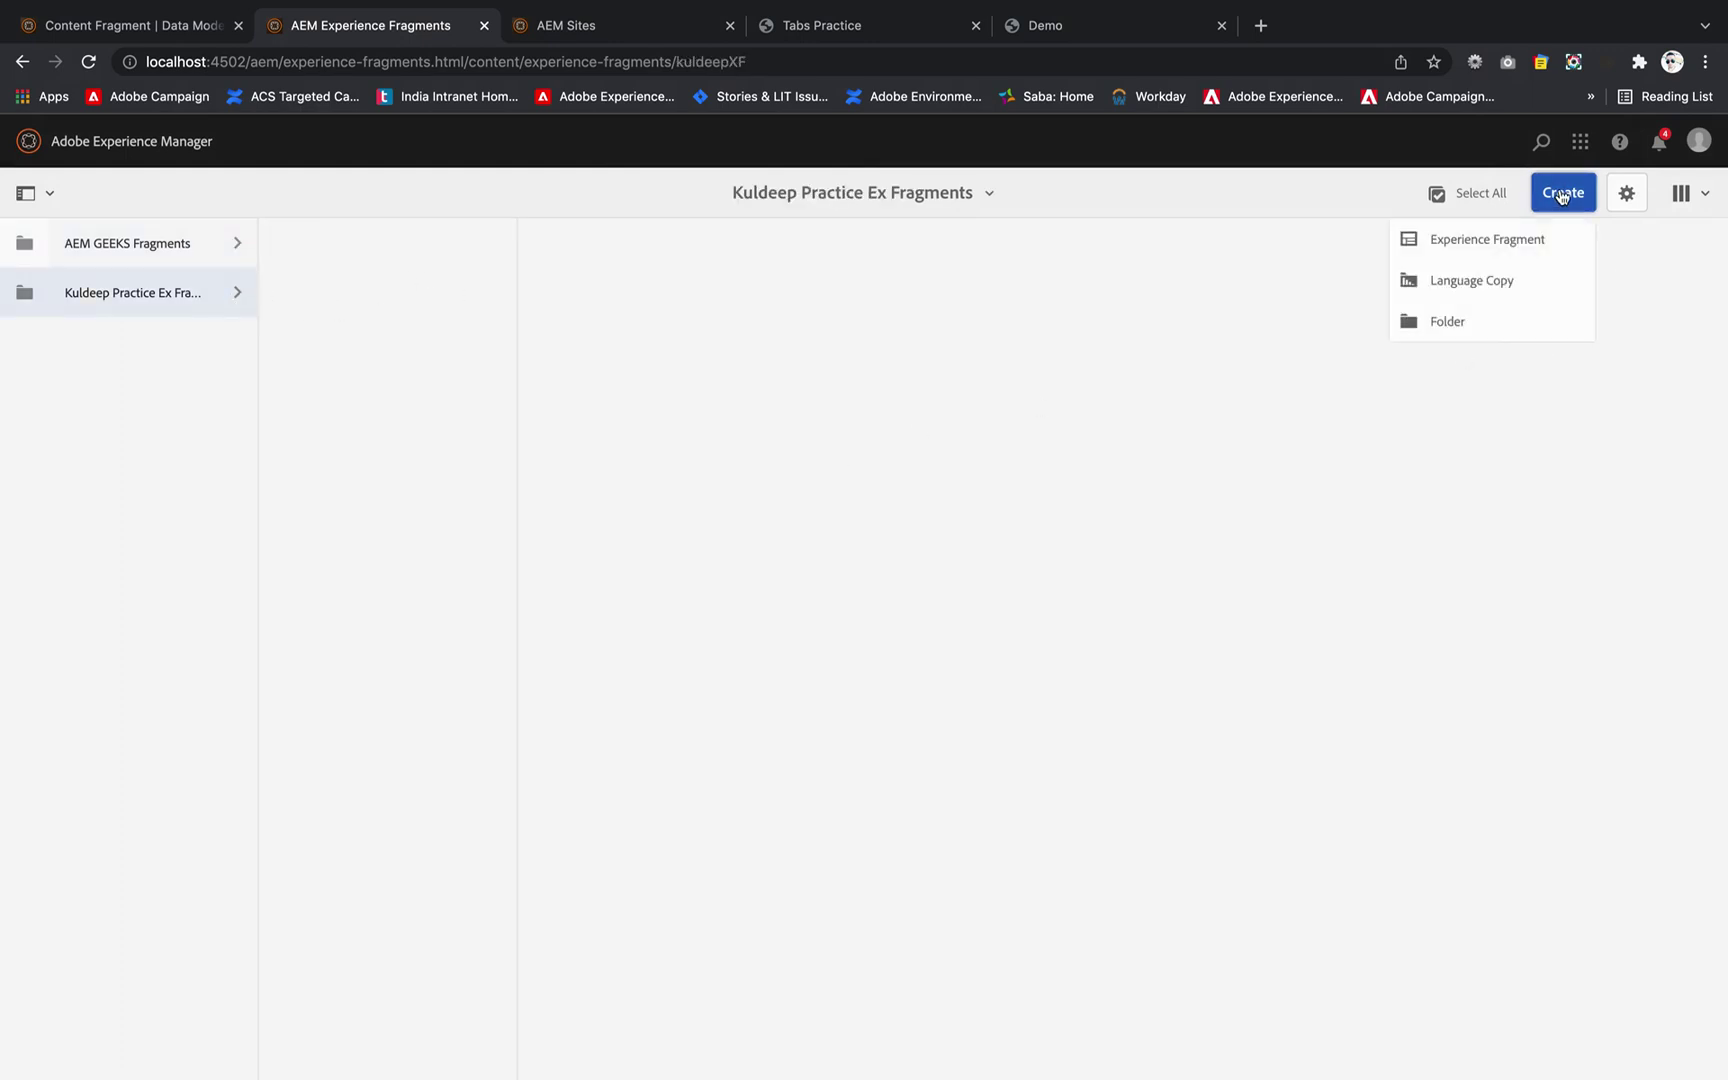
click(1470, 243)
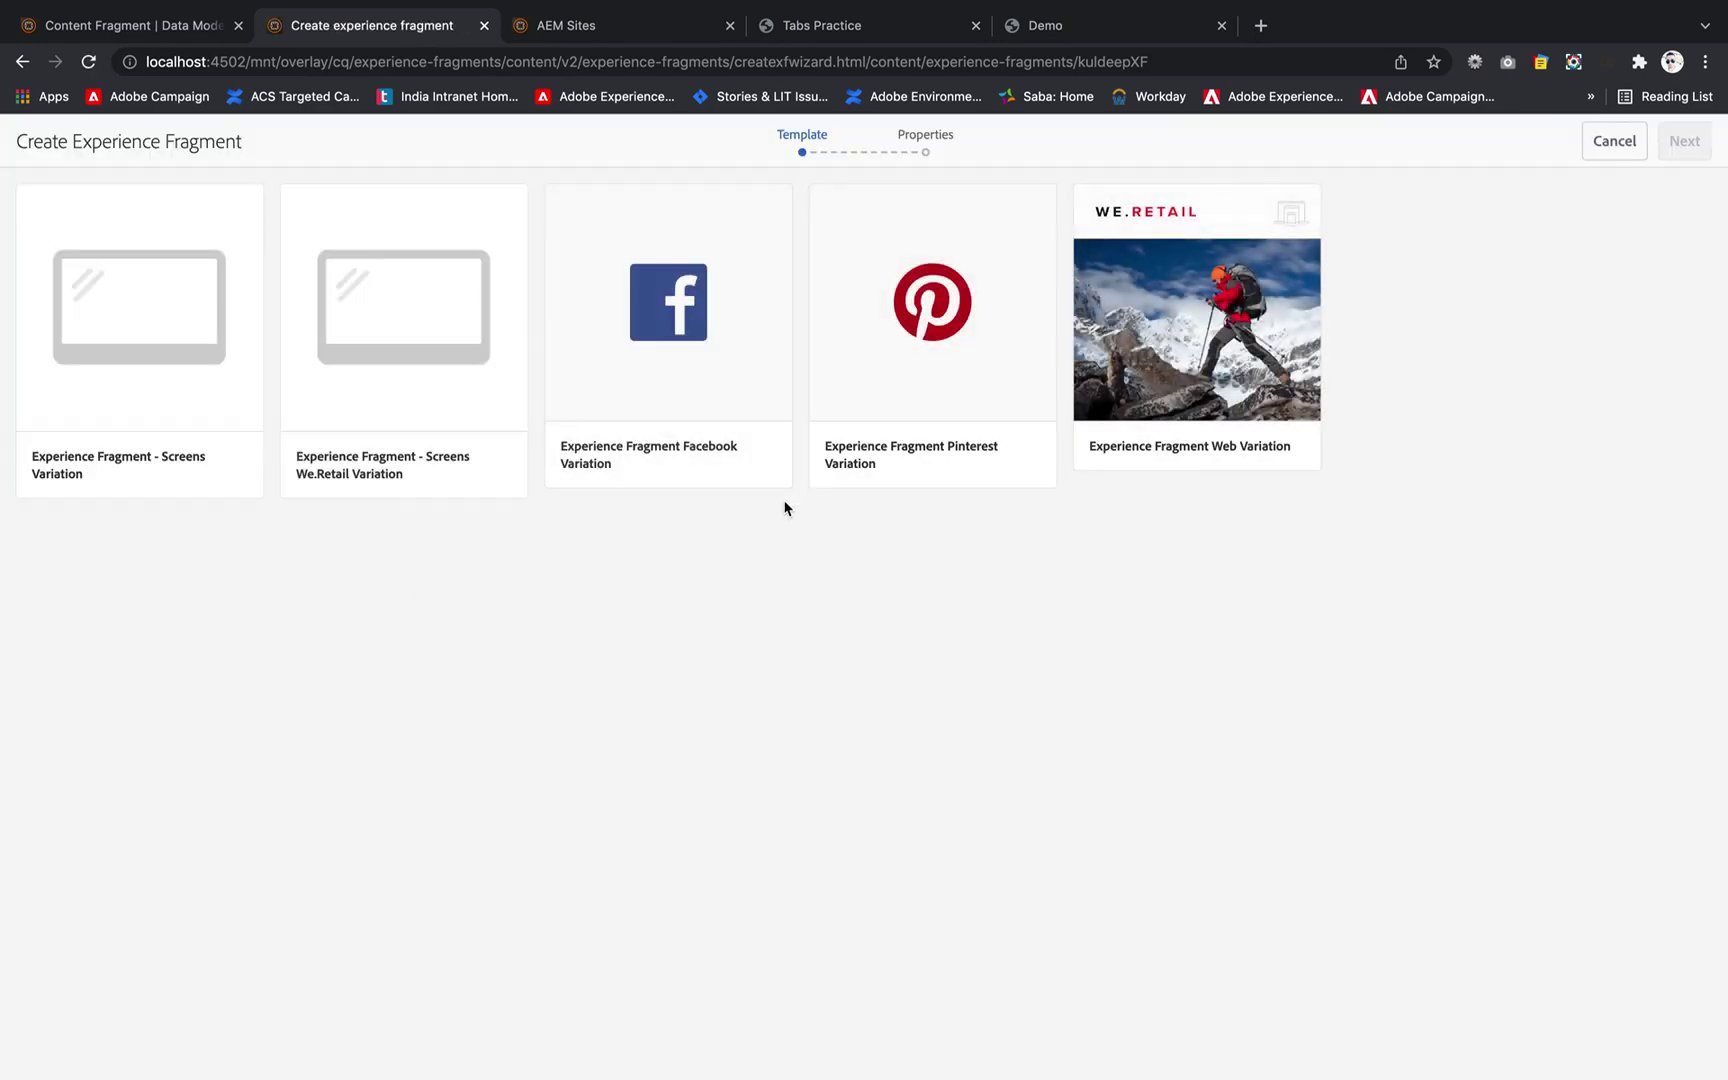
Choose Experience Fragment Web Variation, prefix the title with the user's name, and name it ending 'XF'
click(1212, 324)
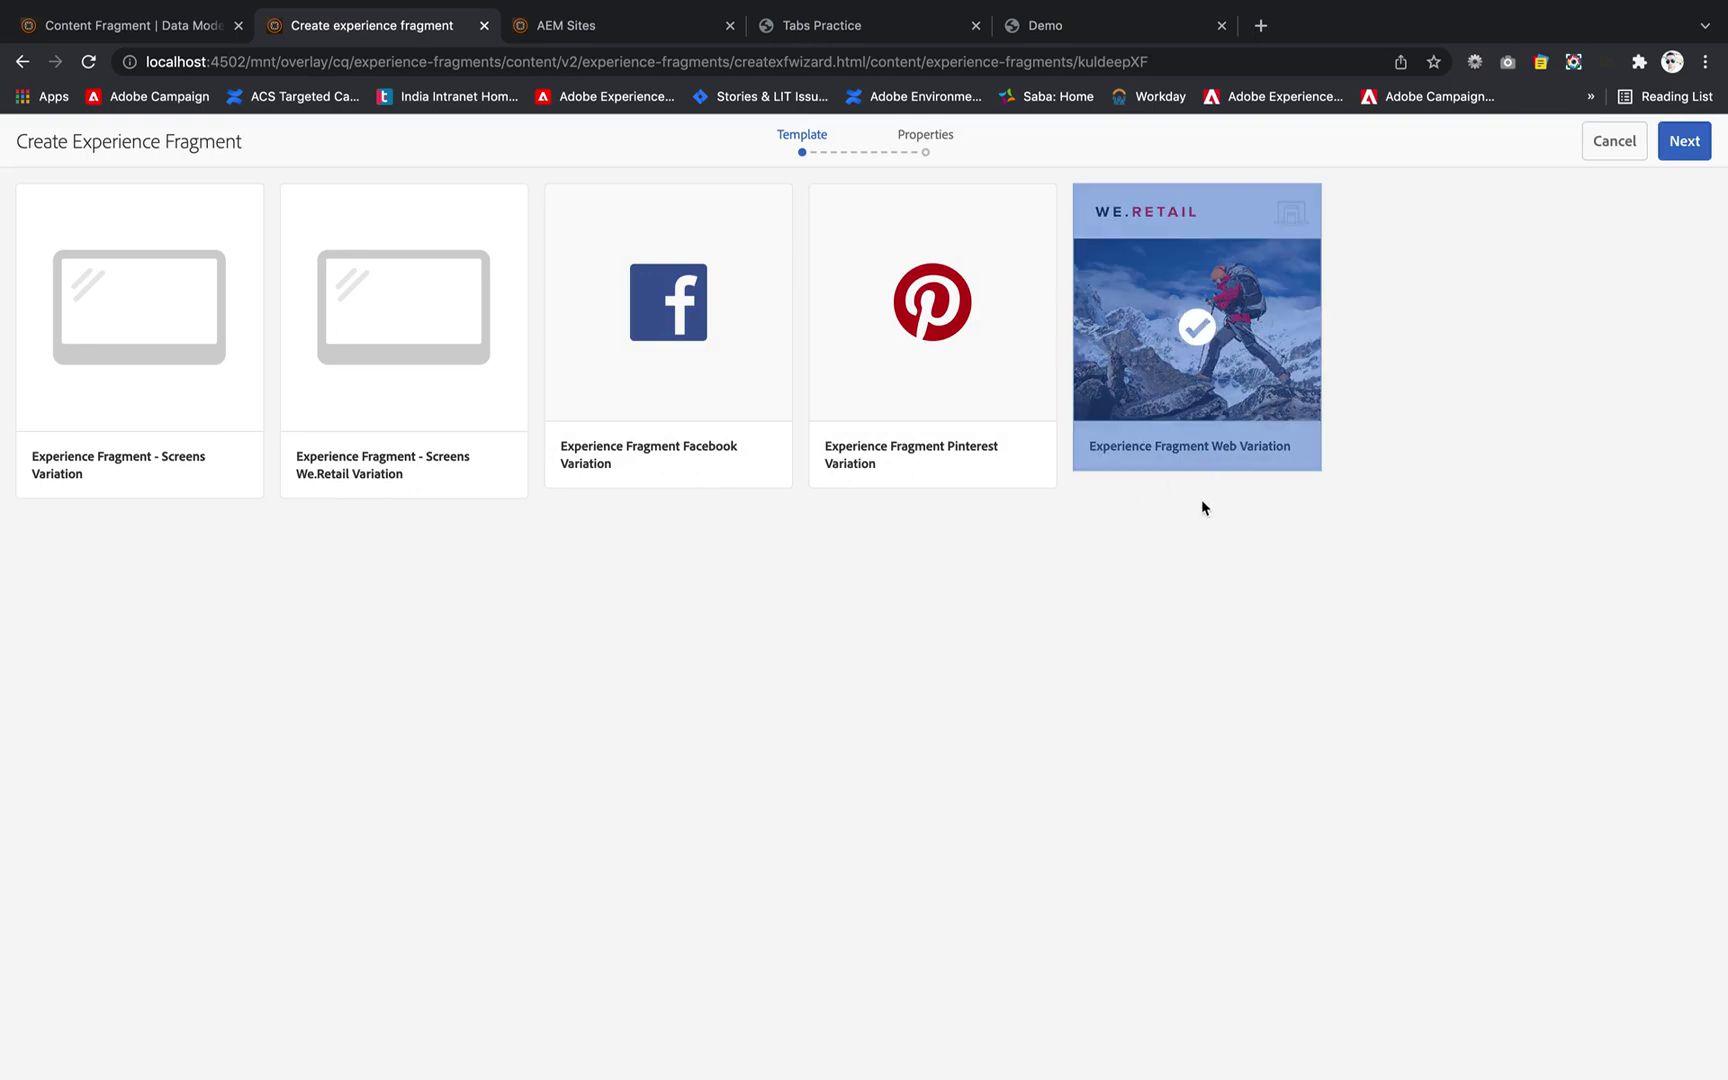
click(1684, 141)
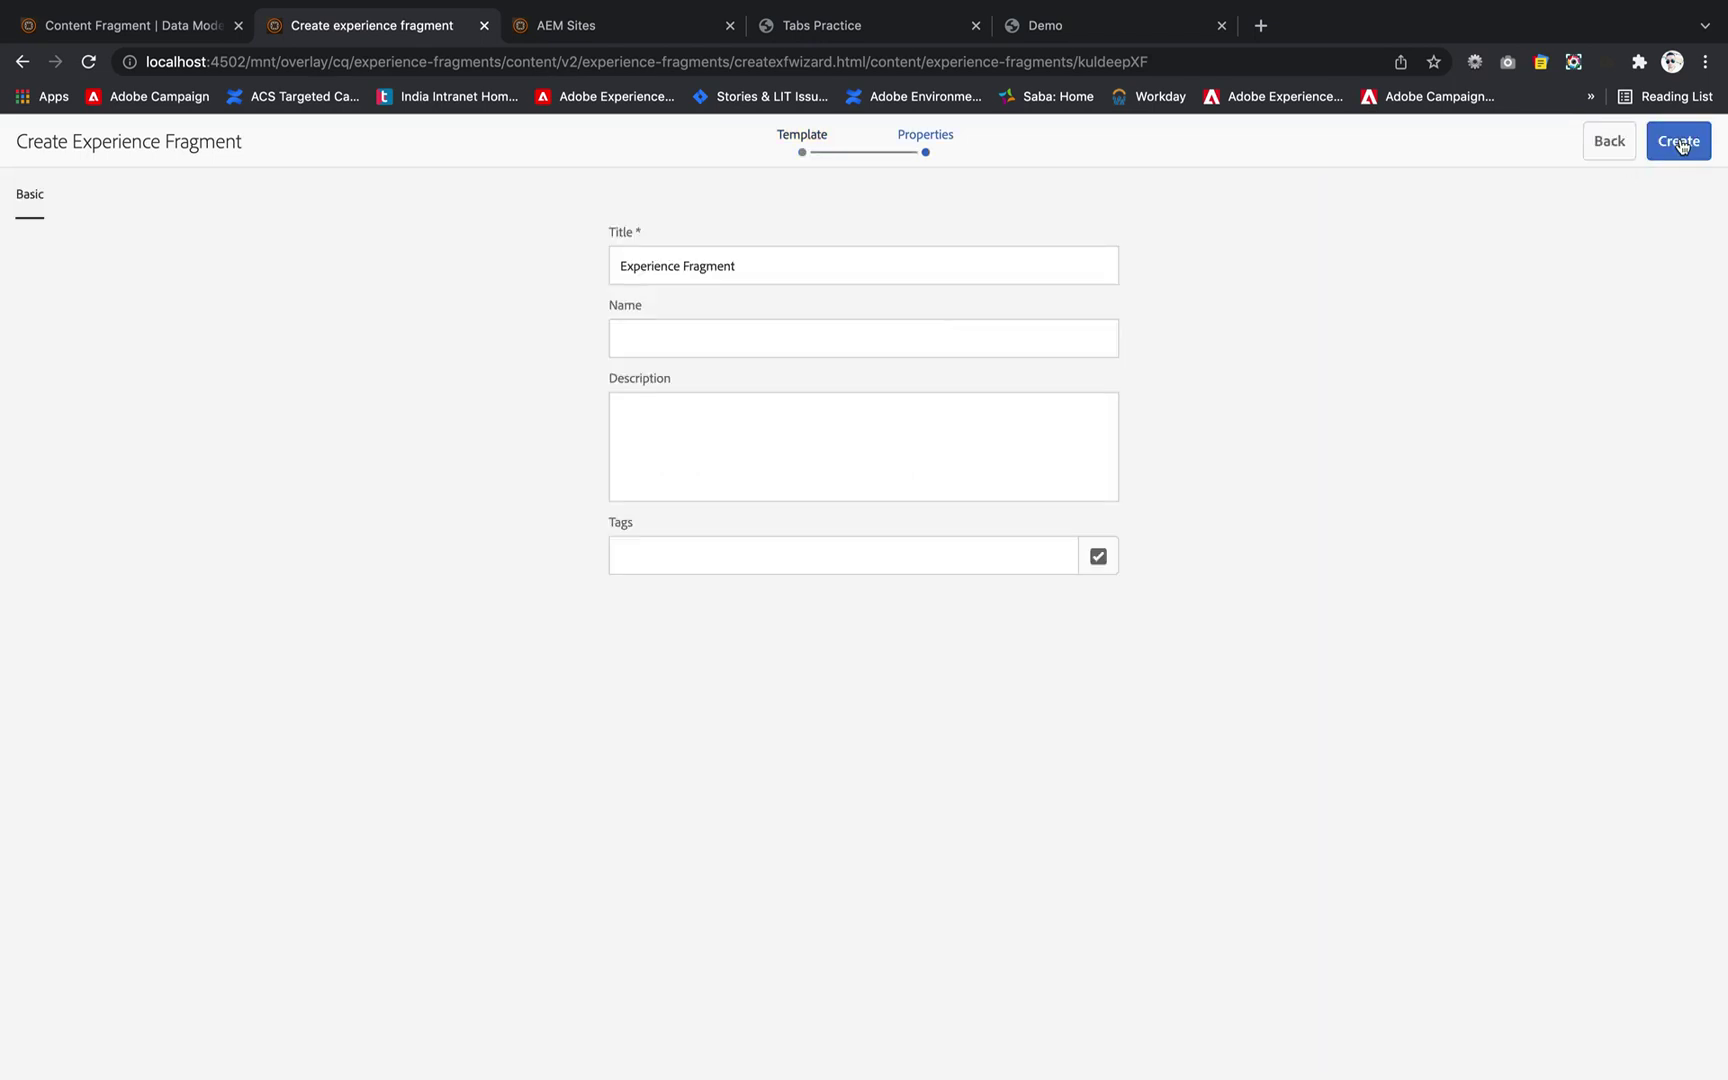
click(776, 258)
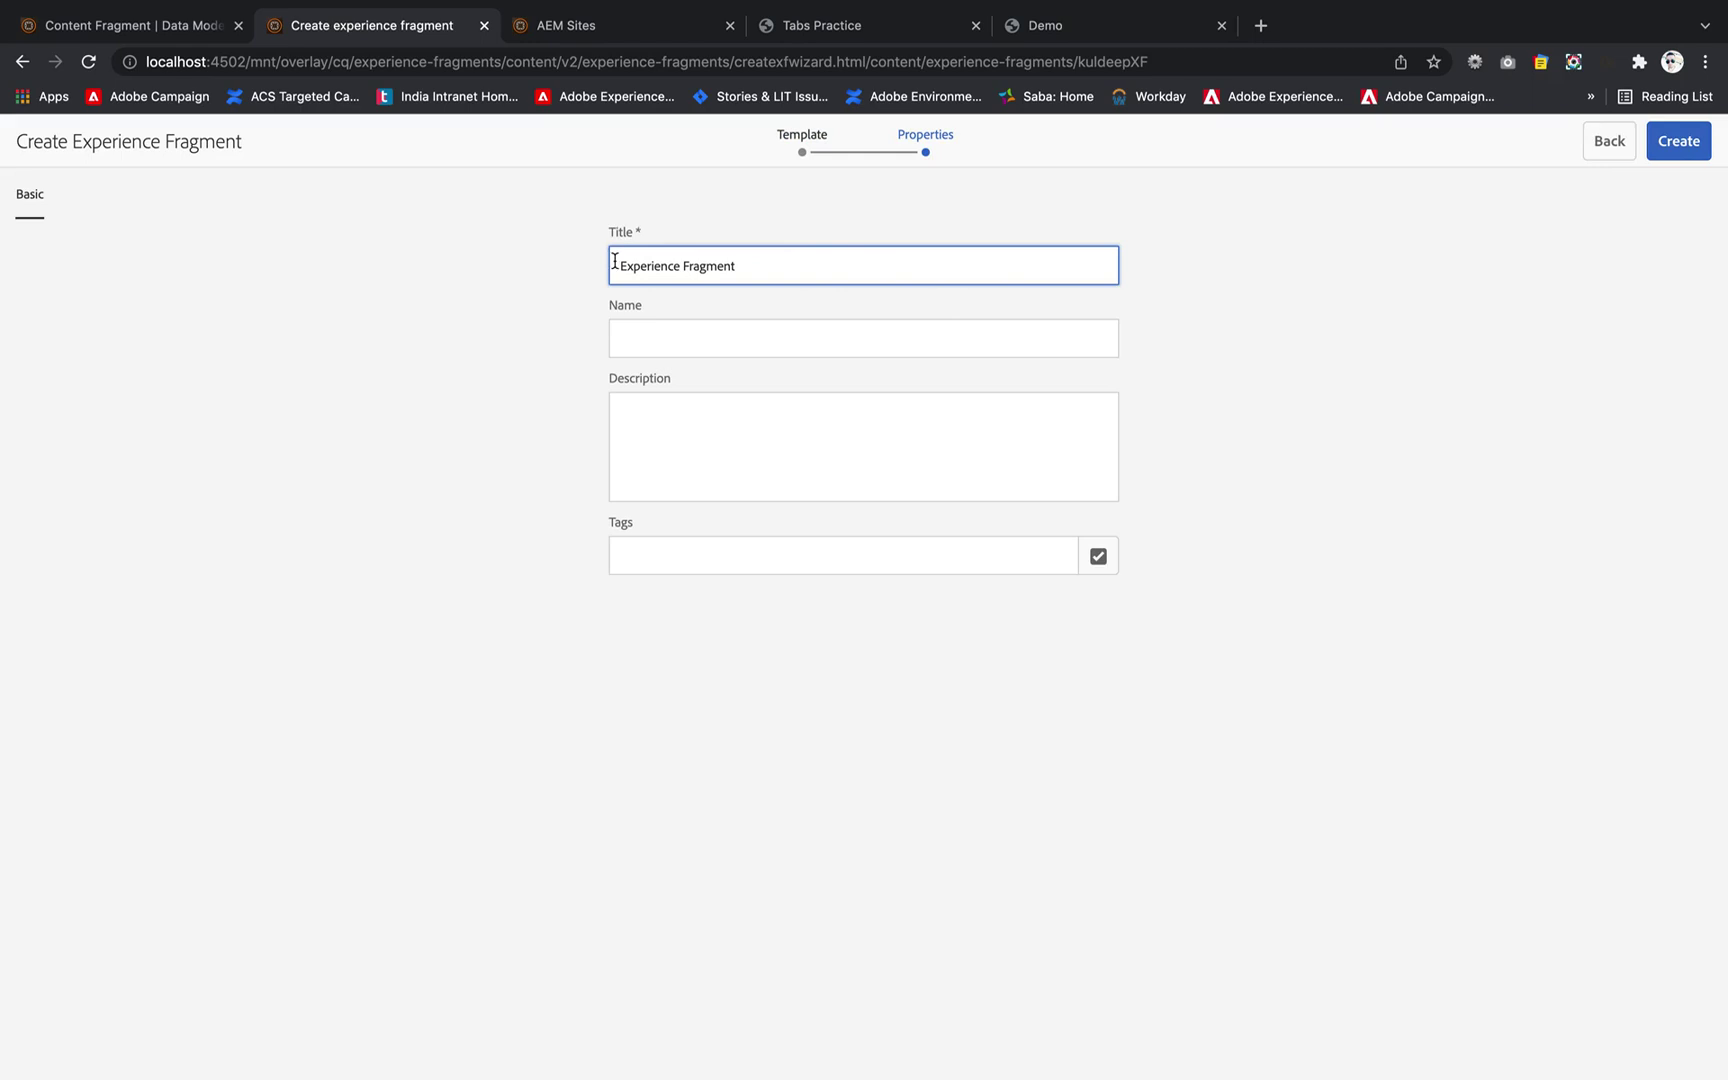
click(614, 263)
text(Kuldeep)
click(661, 355)
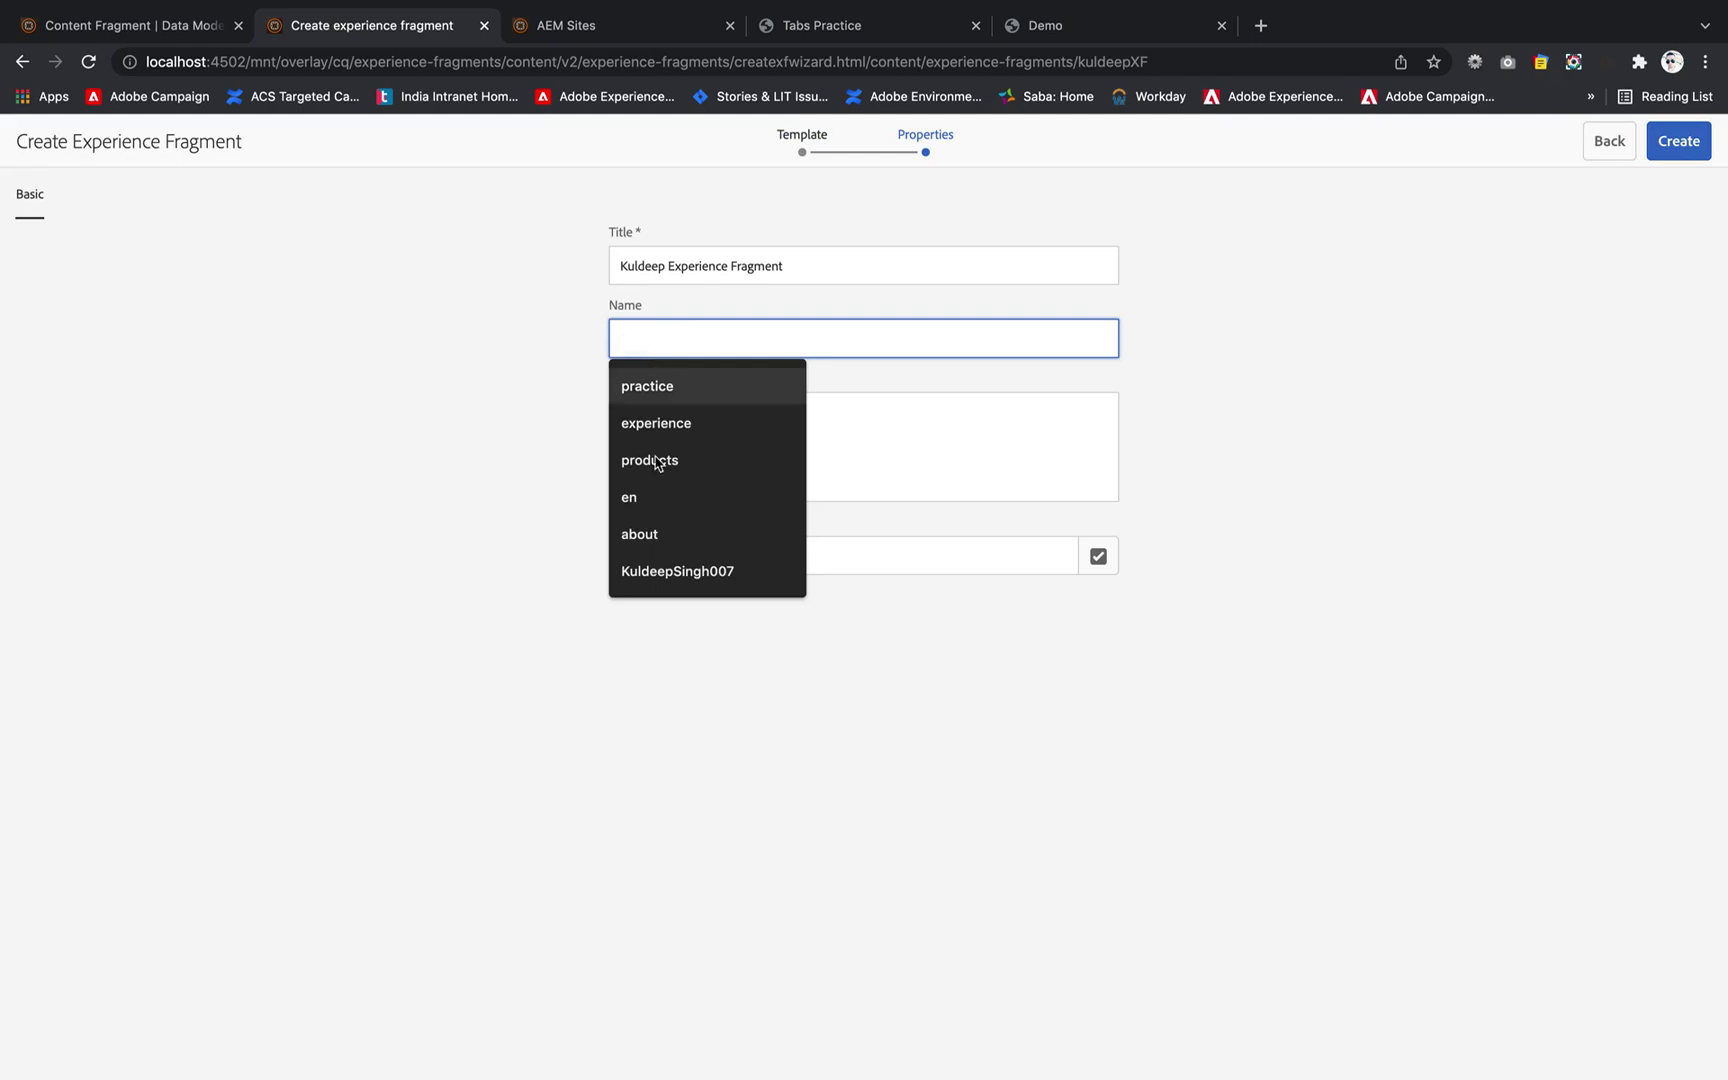
click(650, 588)
key(BackSpace)
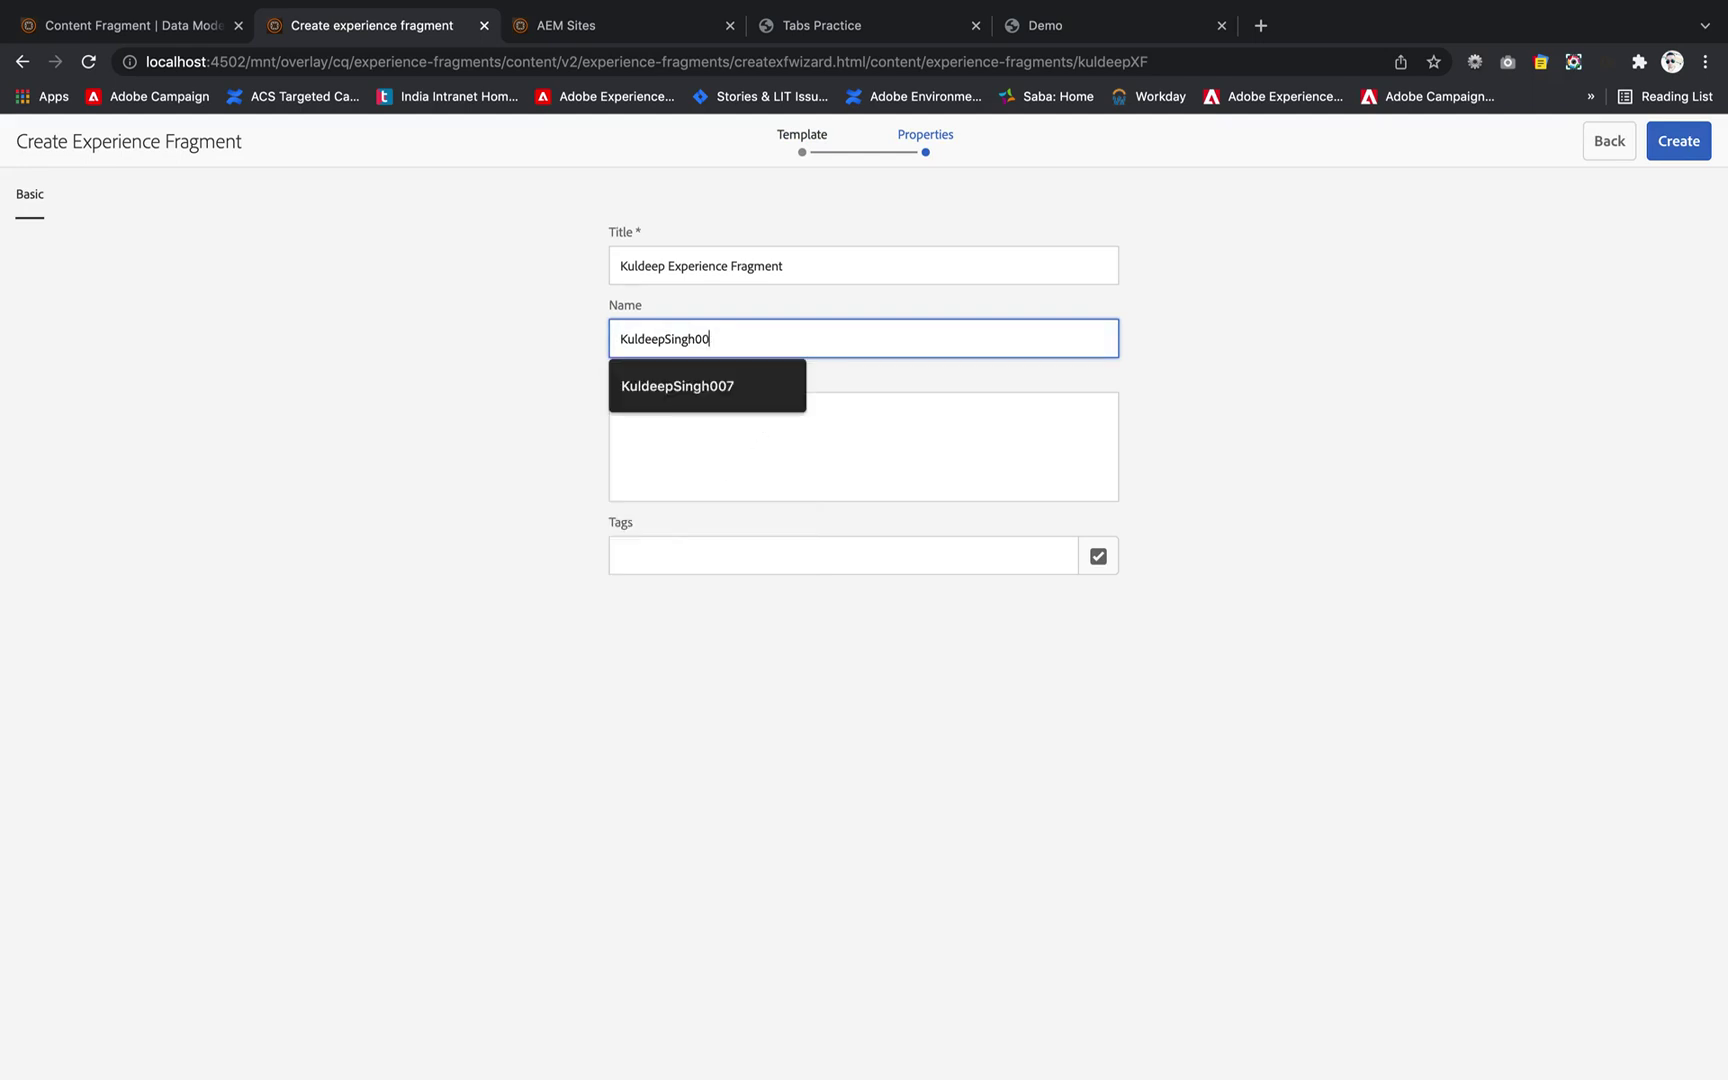
text(XF)
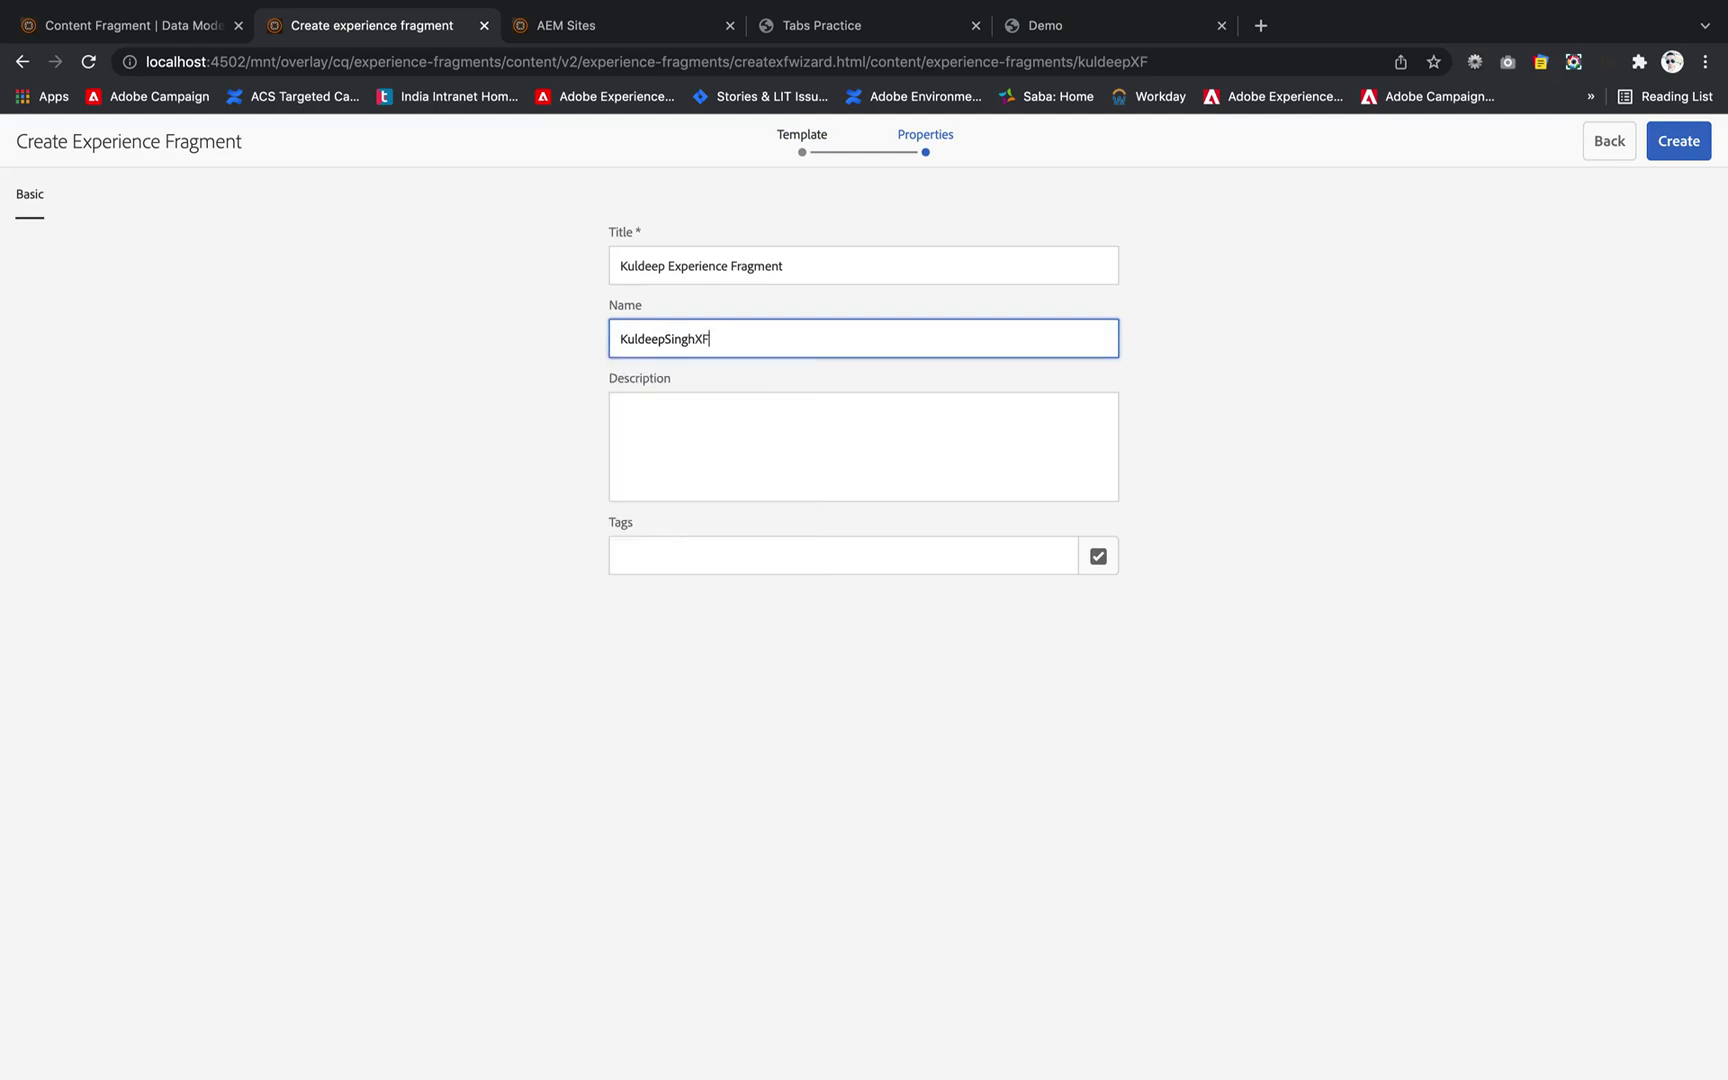
click(887, 552)
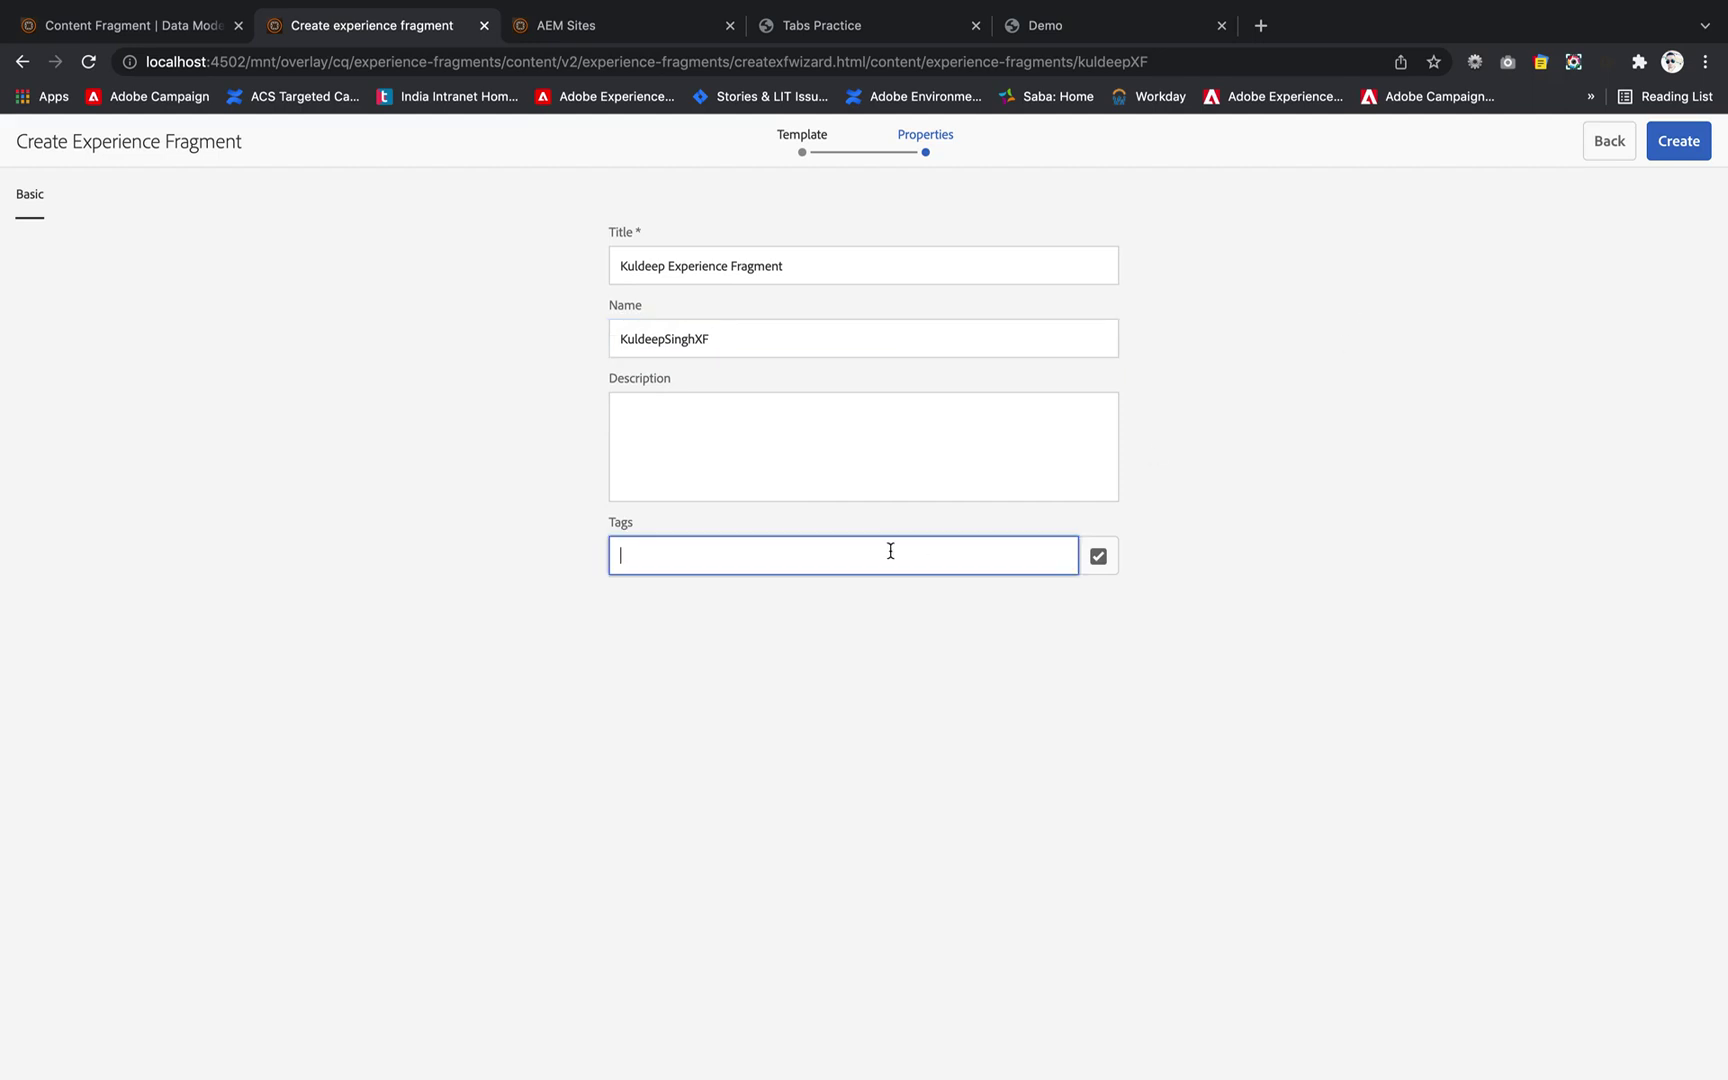
Pick the Biking tag under We.Retail > Activity, create the fragment, and open it from Success
click(1103, 556)
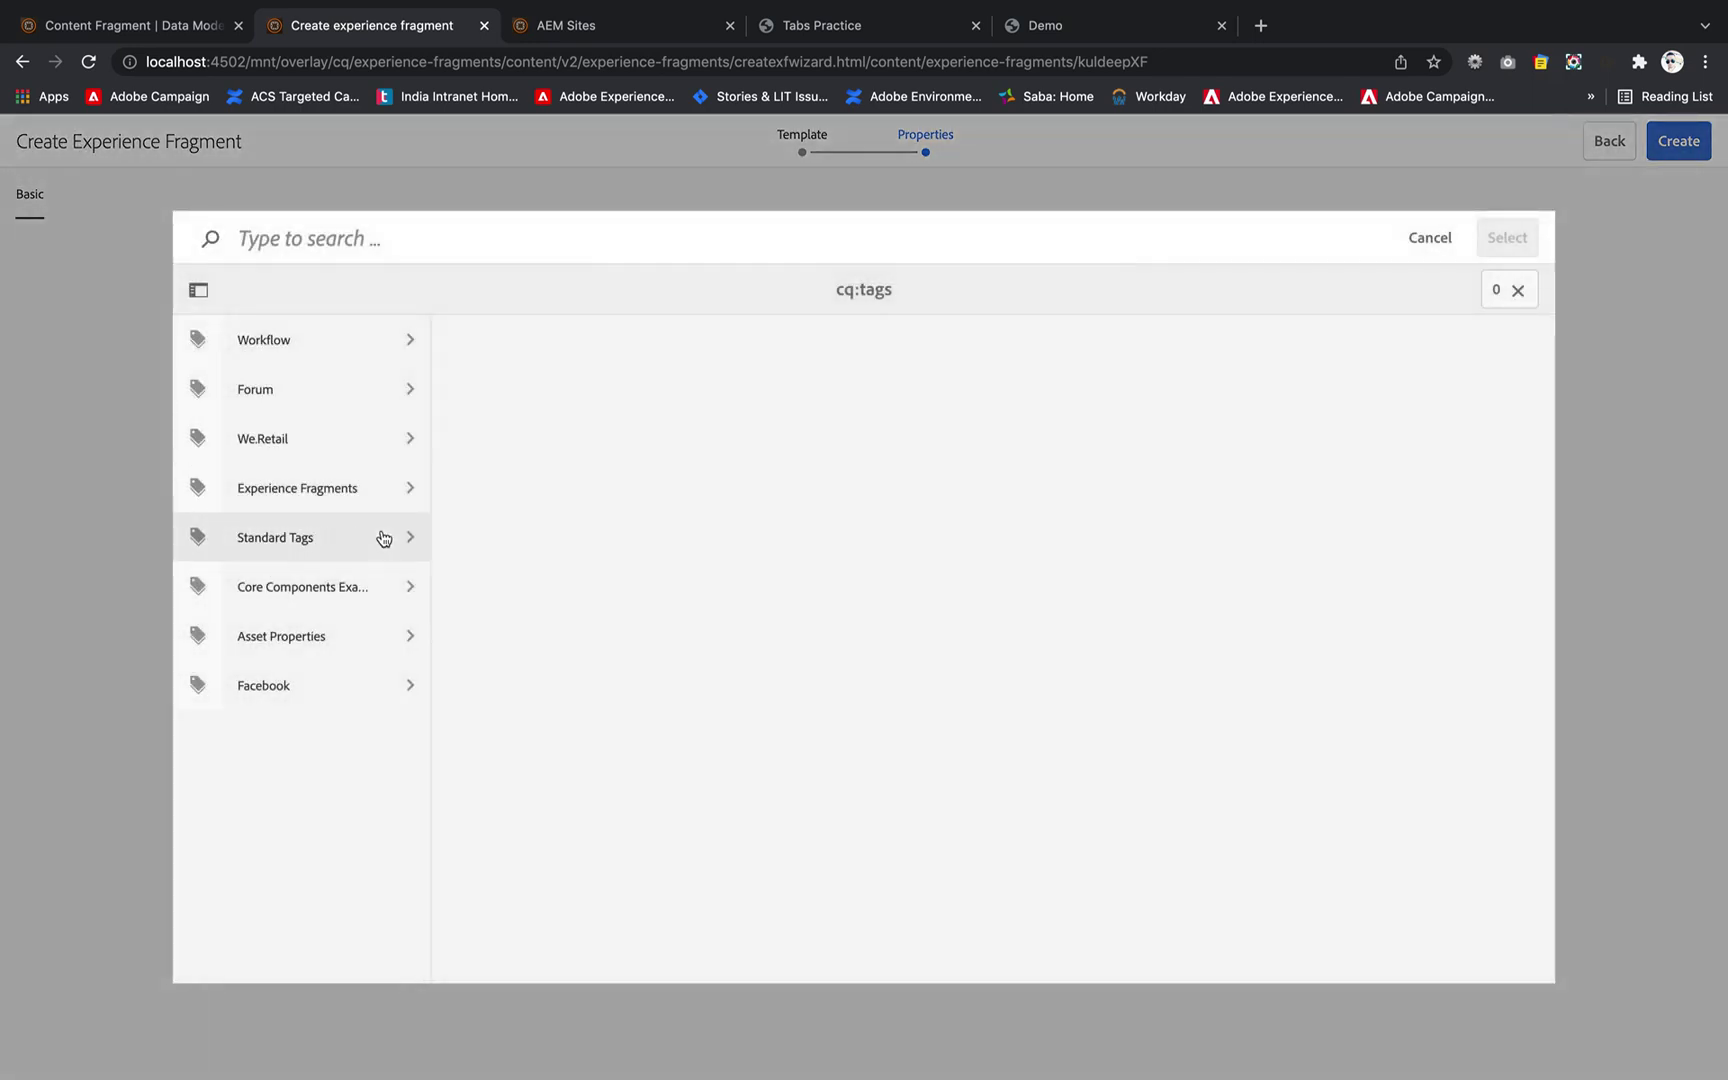
click(410, 442)
click(640, 350)
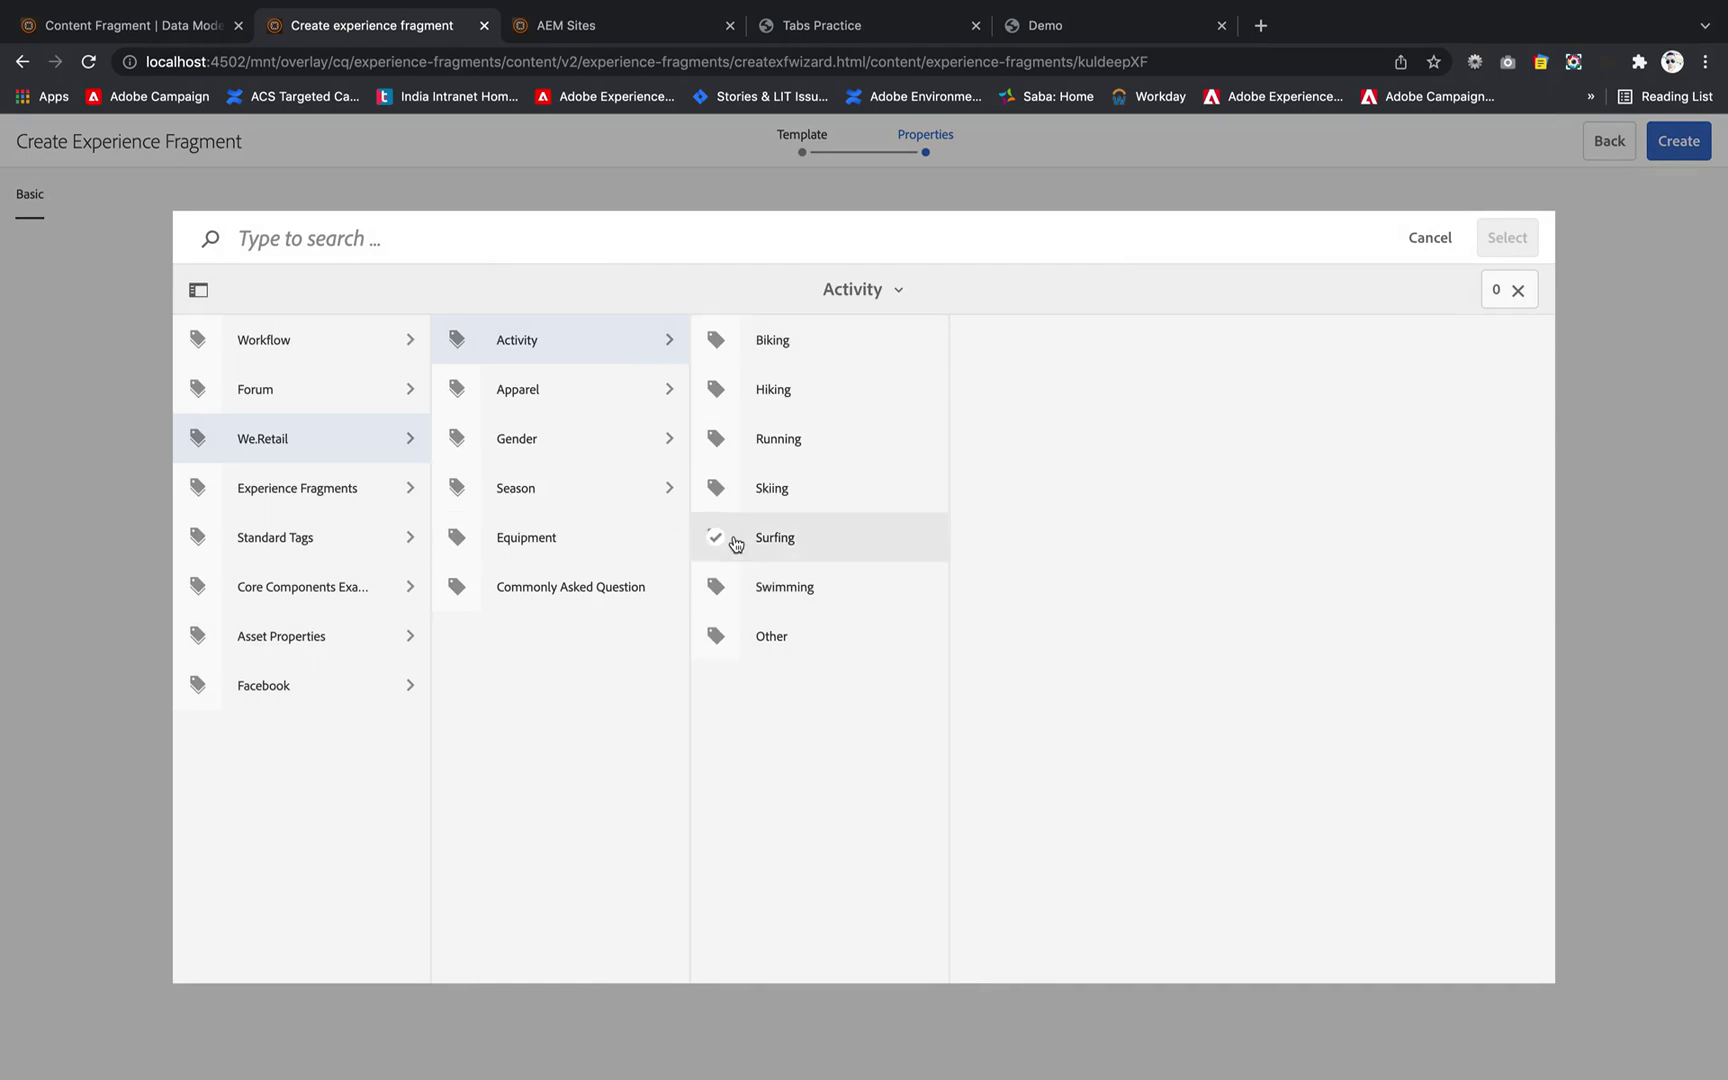
click(715, 340)
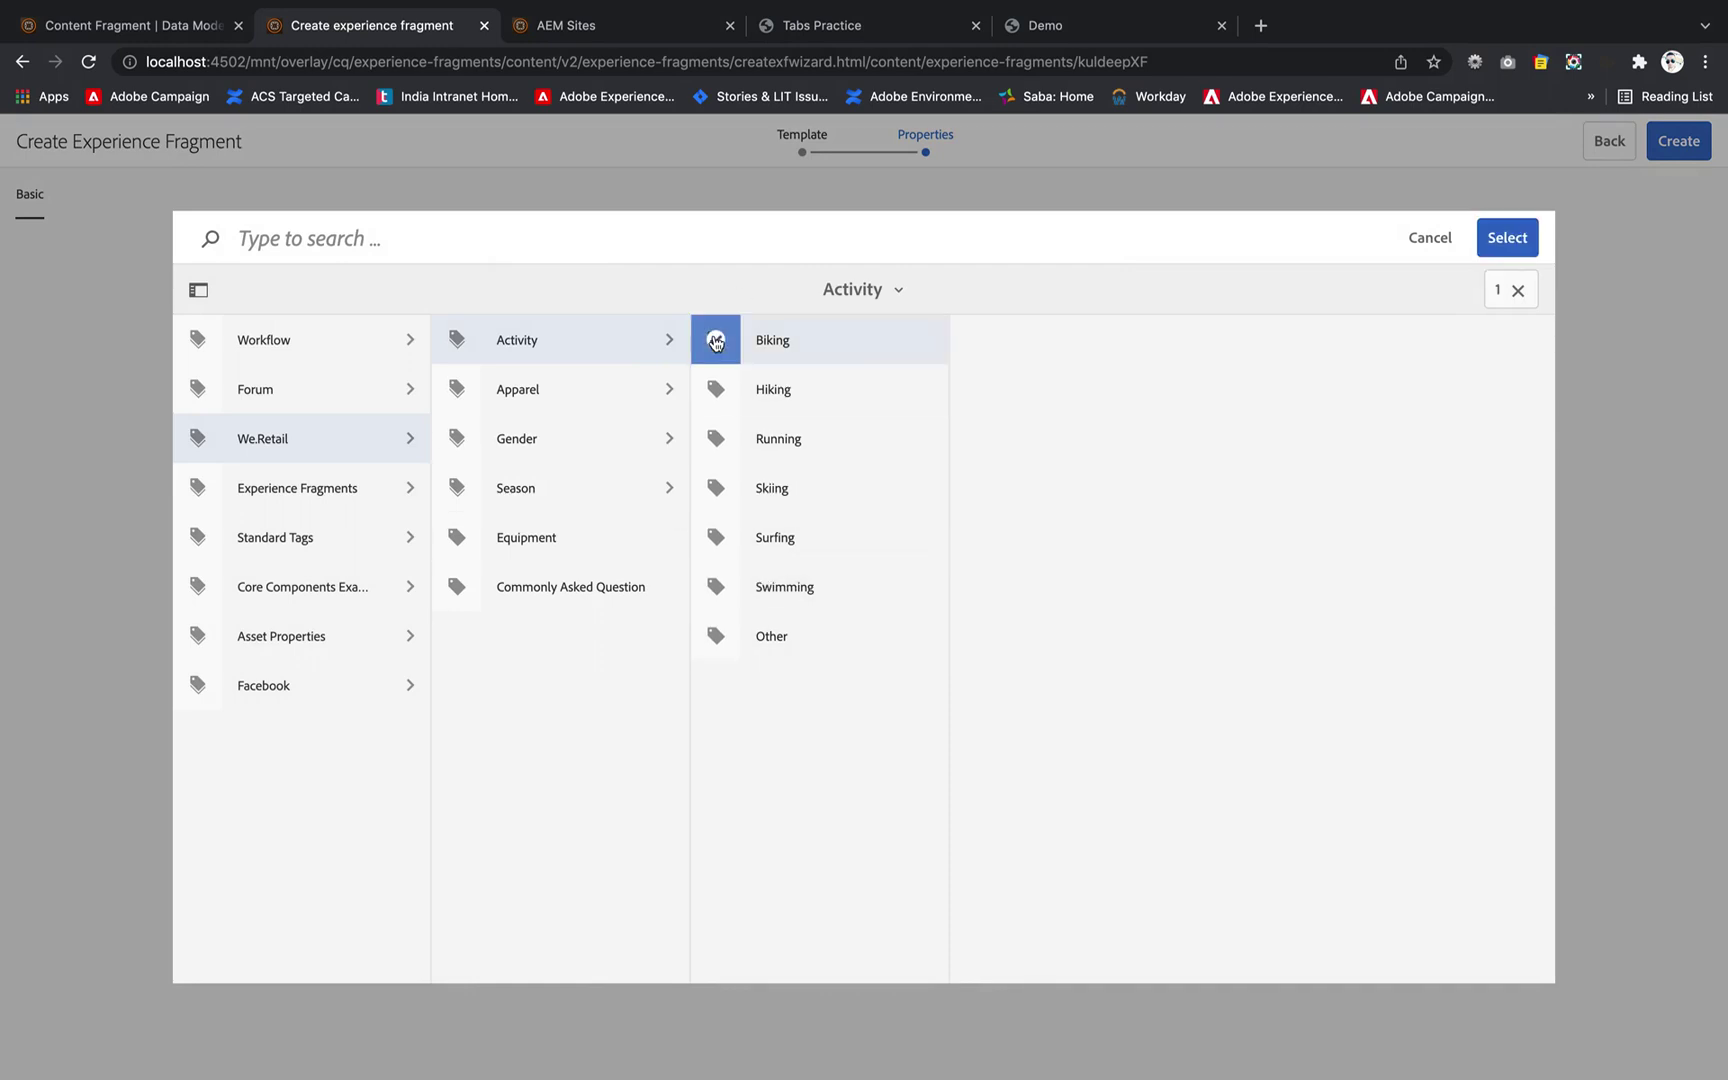
click(1507, 237)
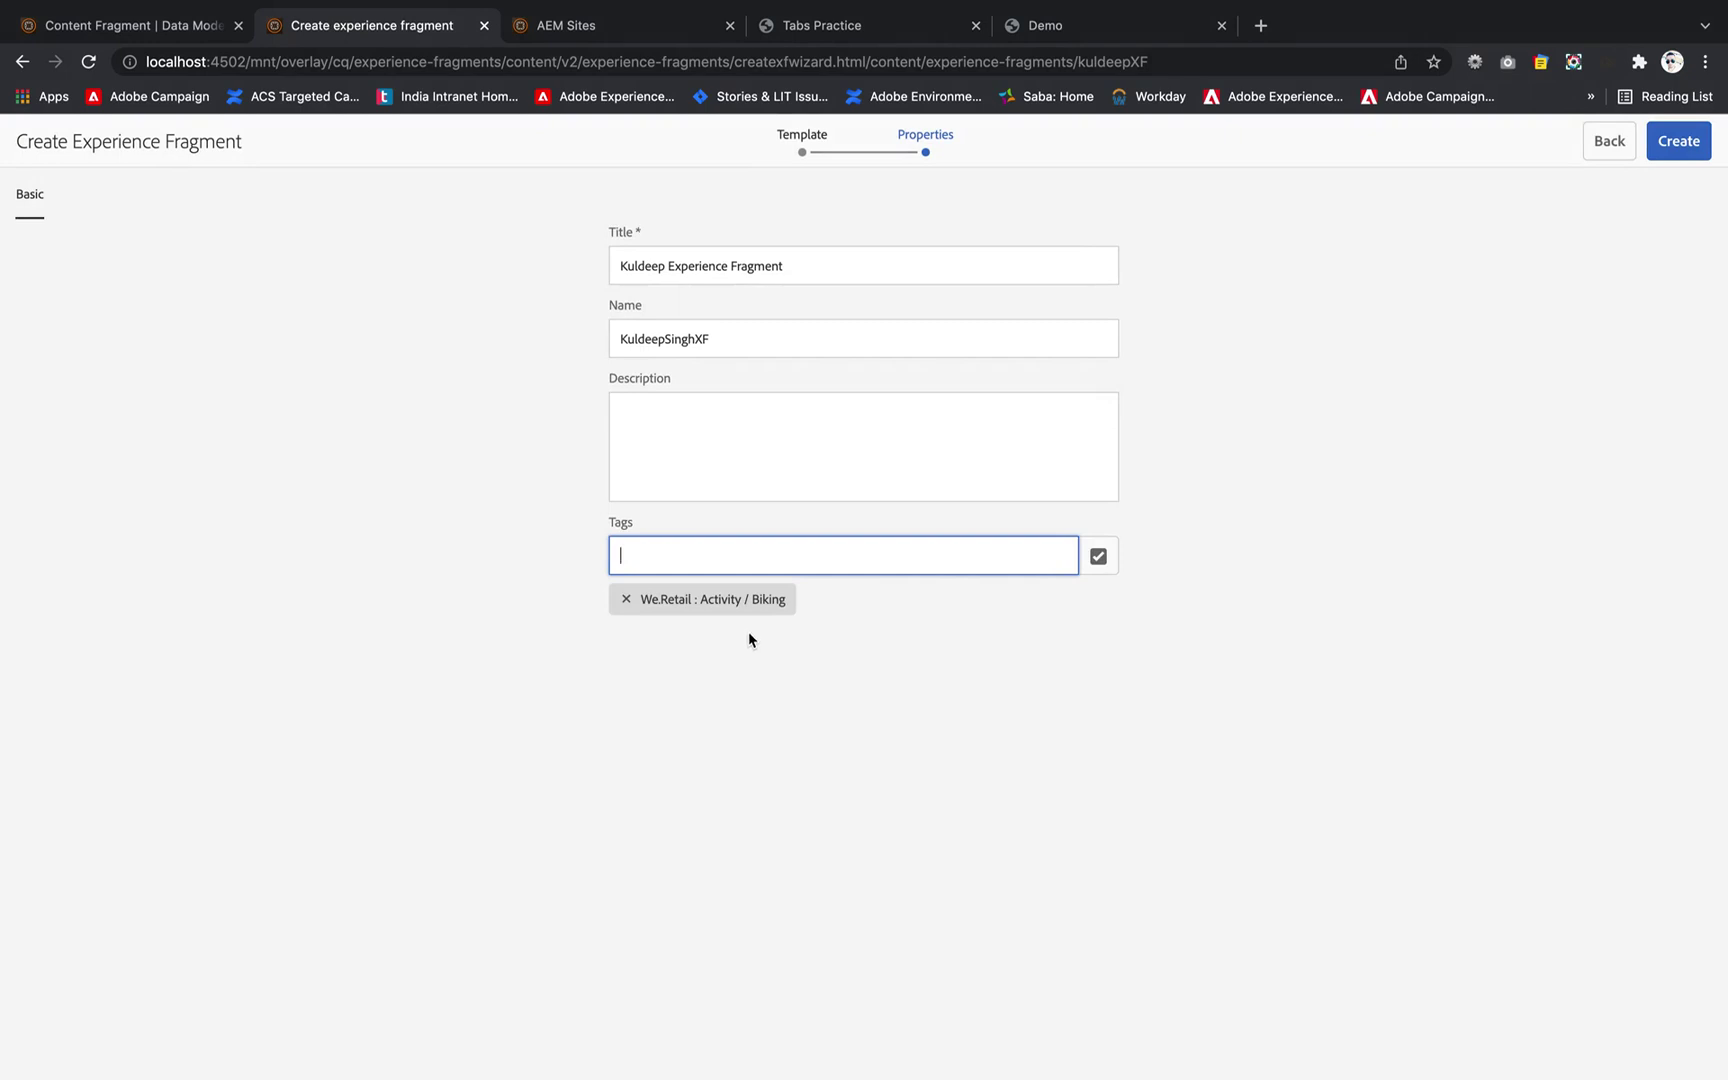
click(1678, 141)
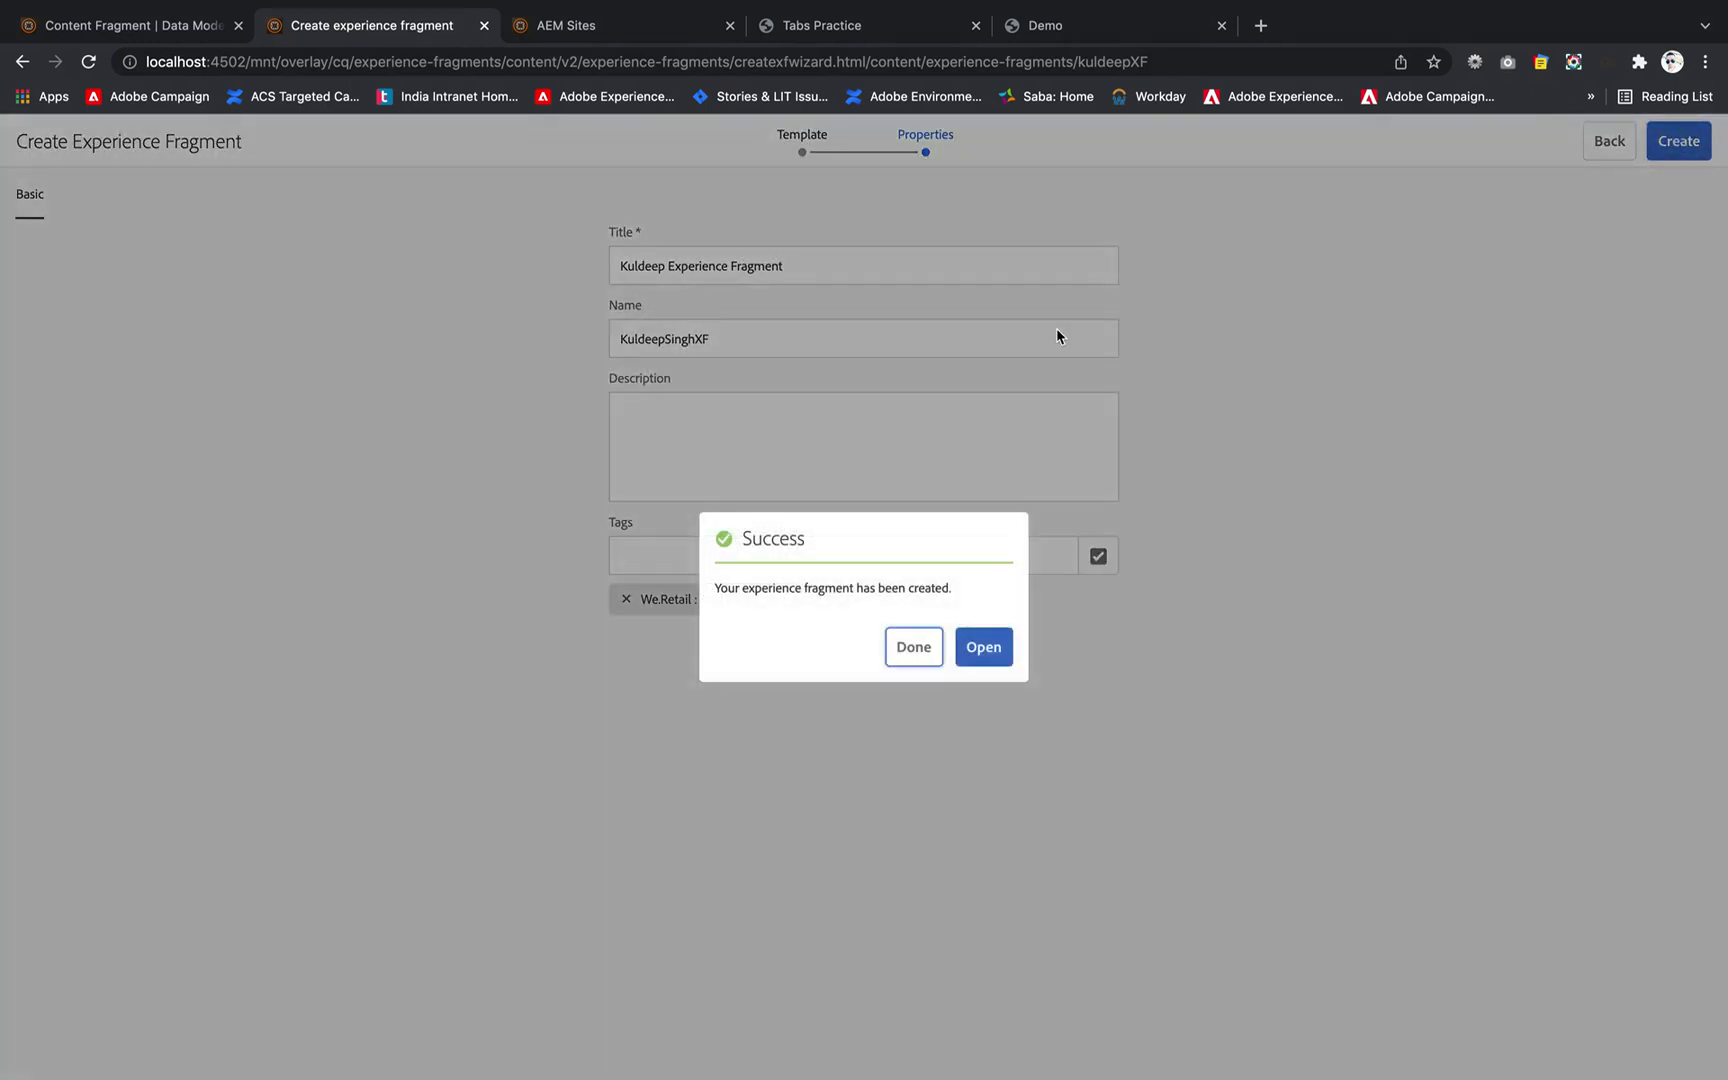
click(993, 649)
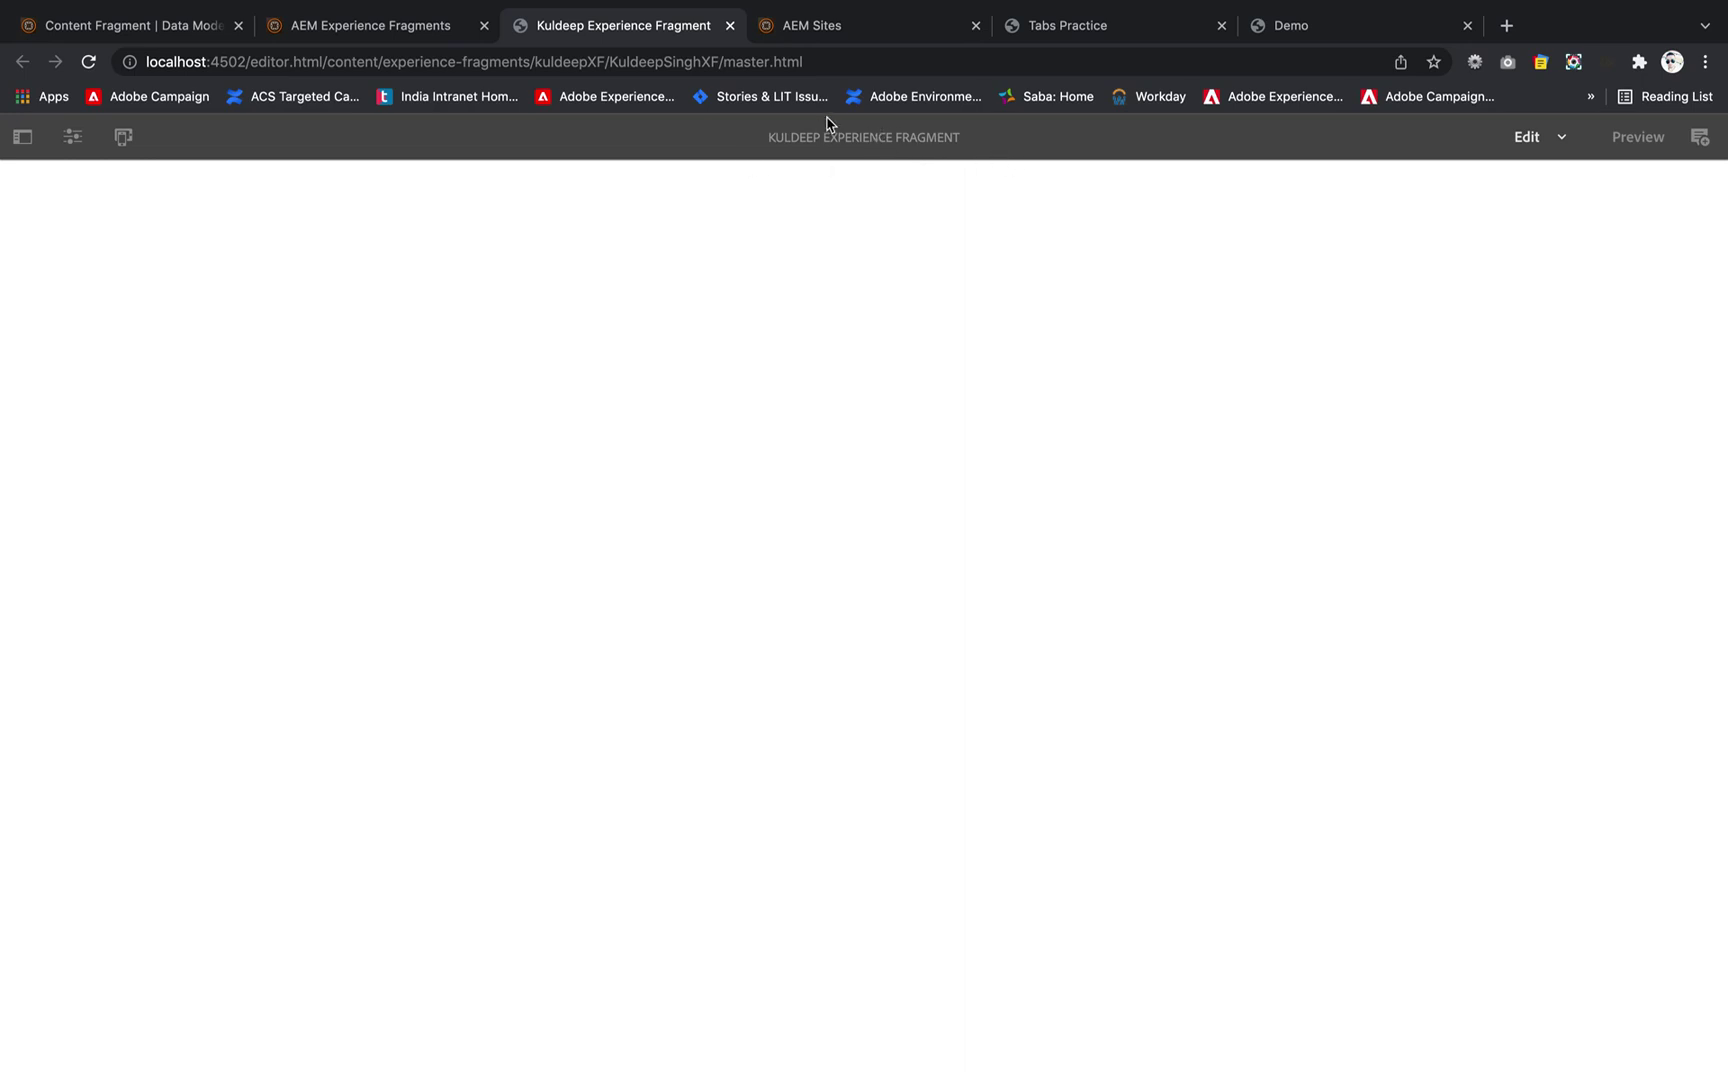
Drag an Experience Fragment component from the side panel's Components list into the root container
click(837, 218)
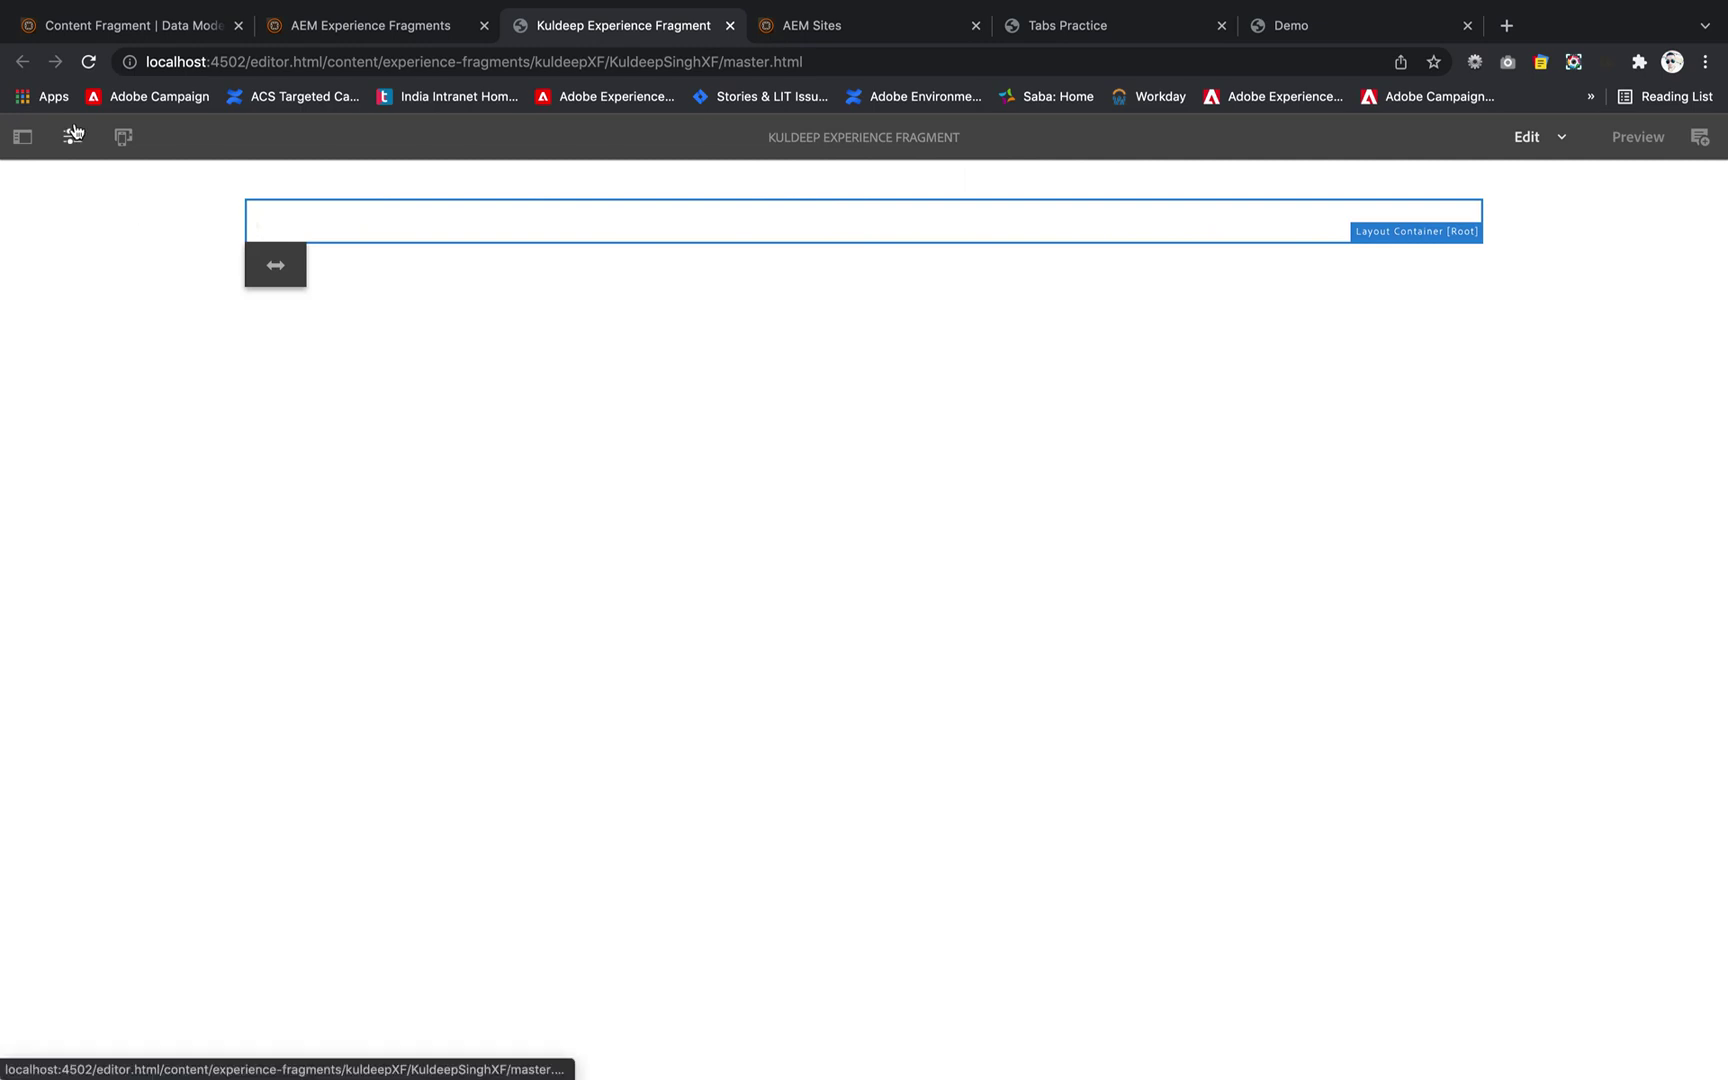
click(24, 136)
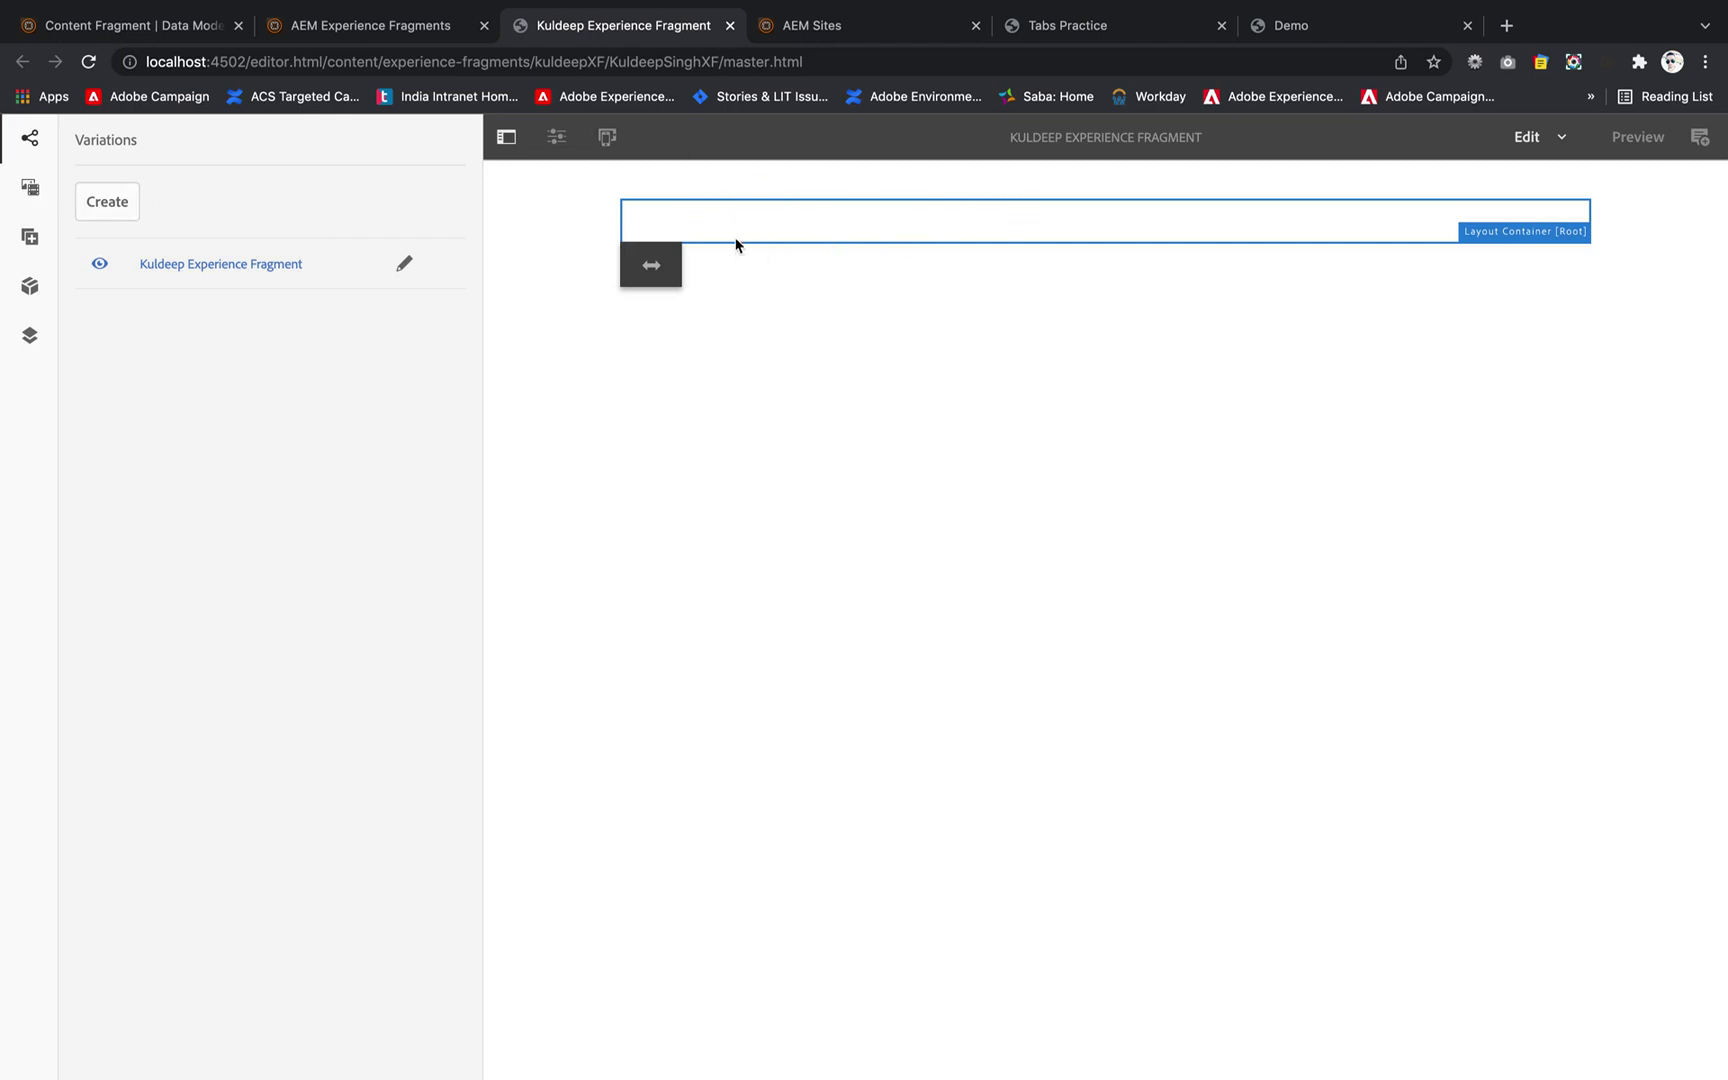
click(30, 187)
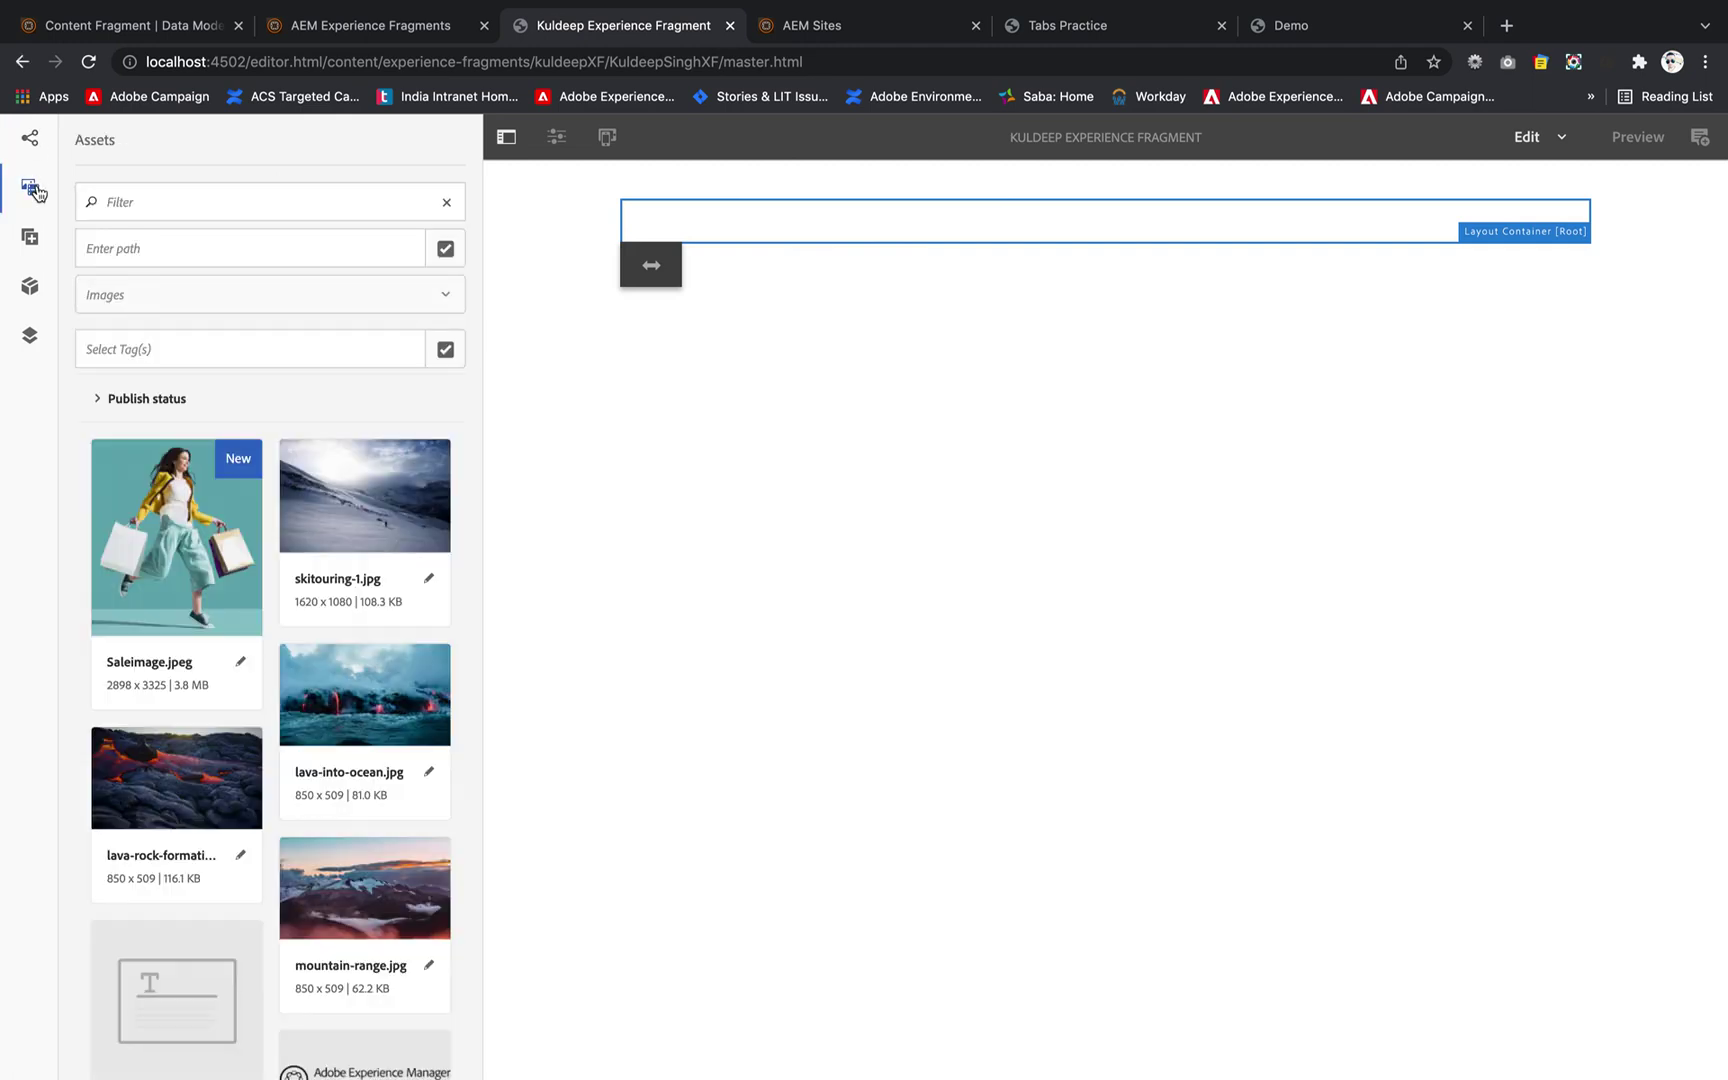
click(30, 238)
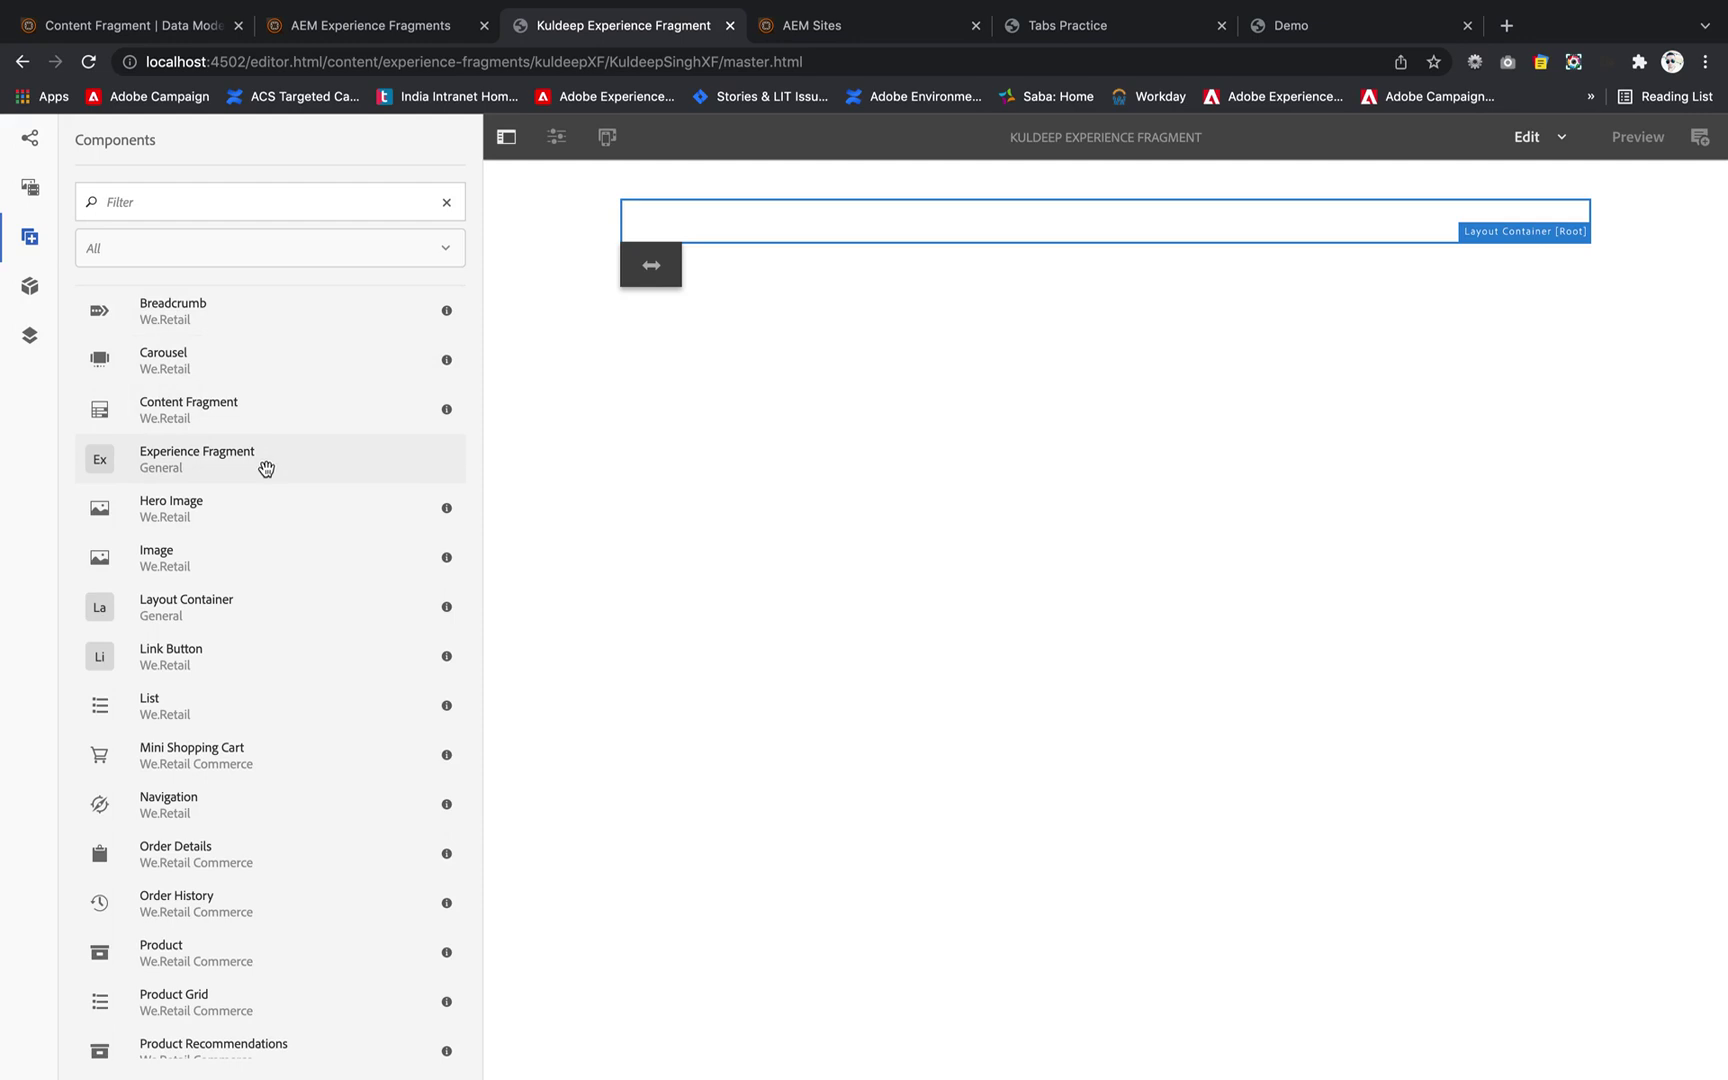
drag(266, 469, 917, 214)
click(553, 141)
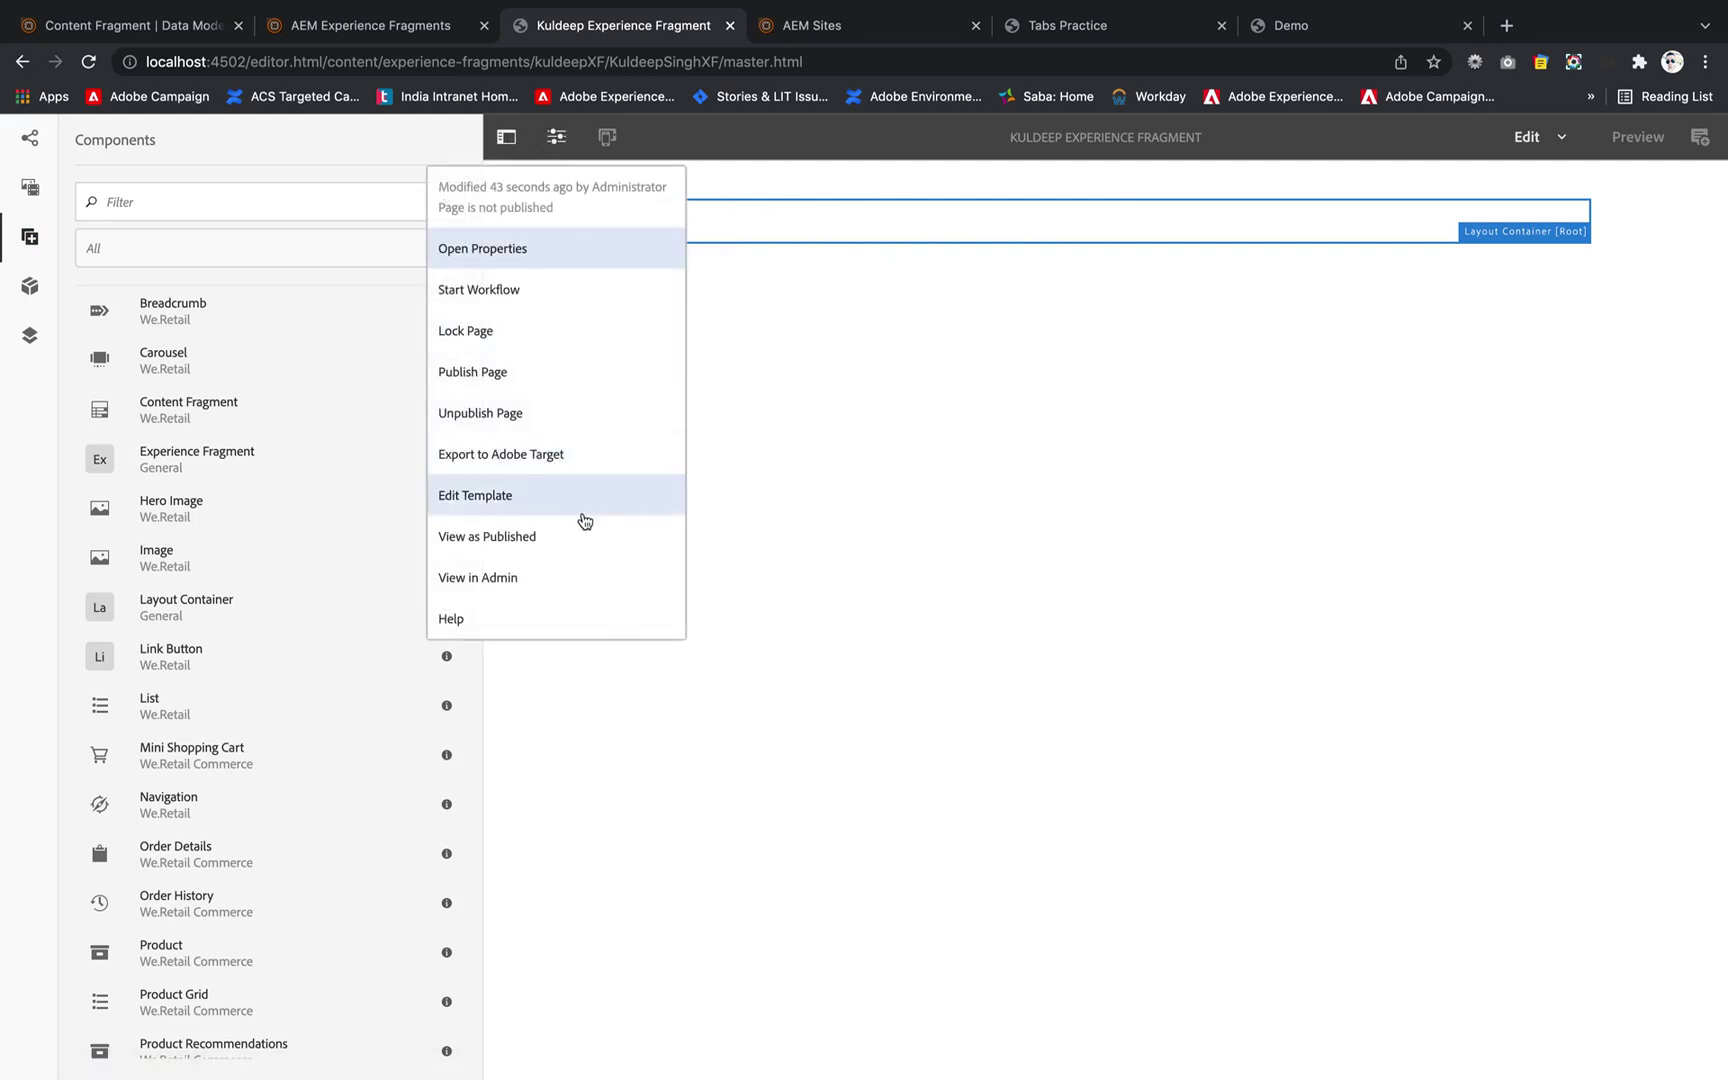
Open the fragment's template using Edit Template from the Page Information menu
click(583, 512)
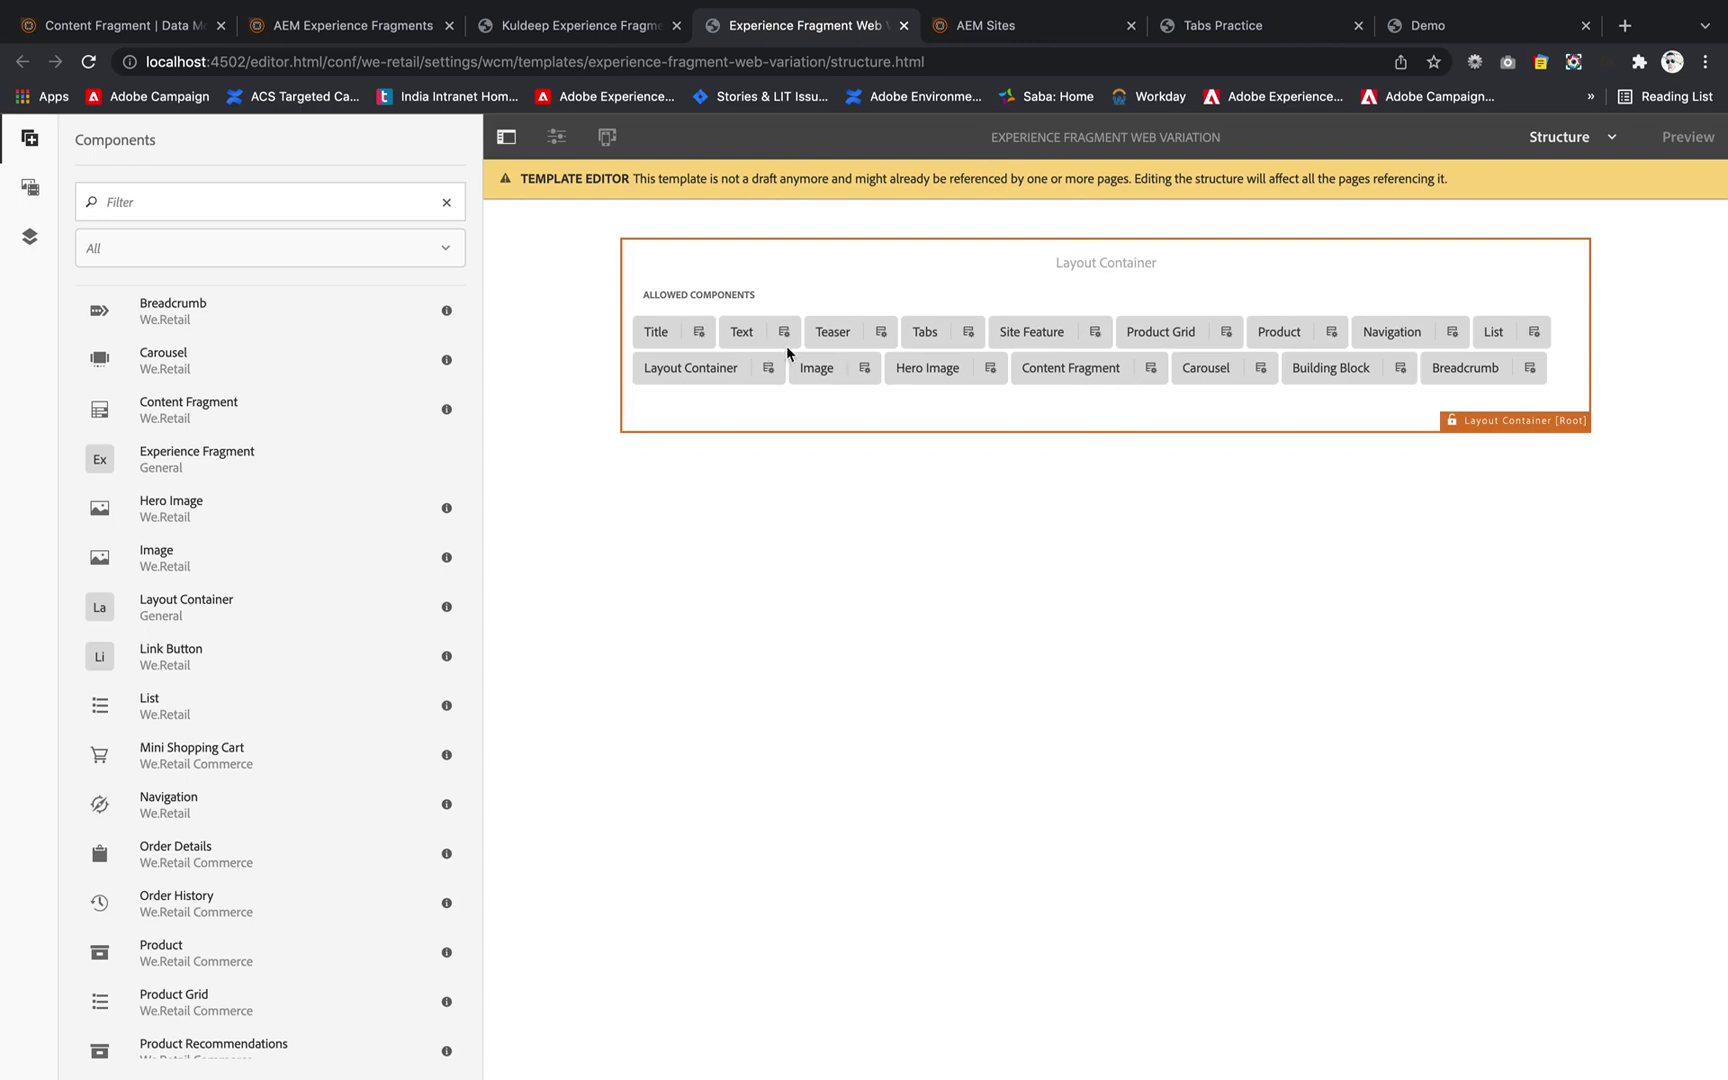
Lock the template's root Layout Container and insert an Experience Fragment component into it
click(1061, 408)
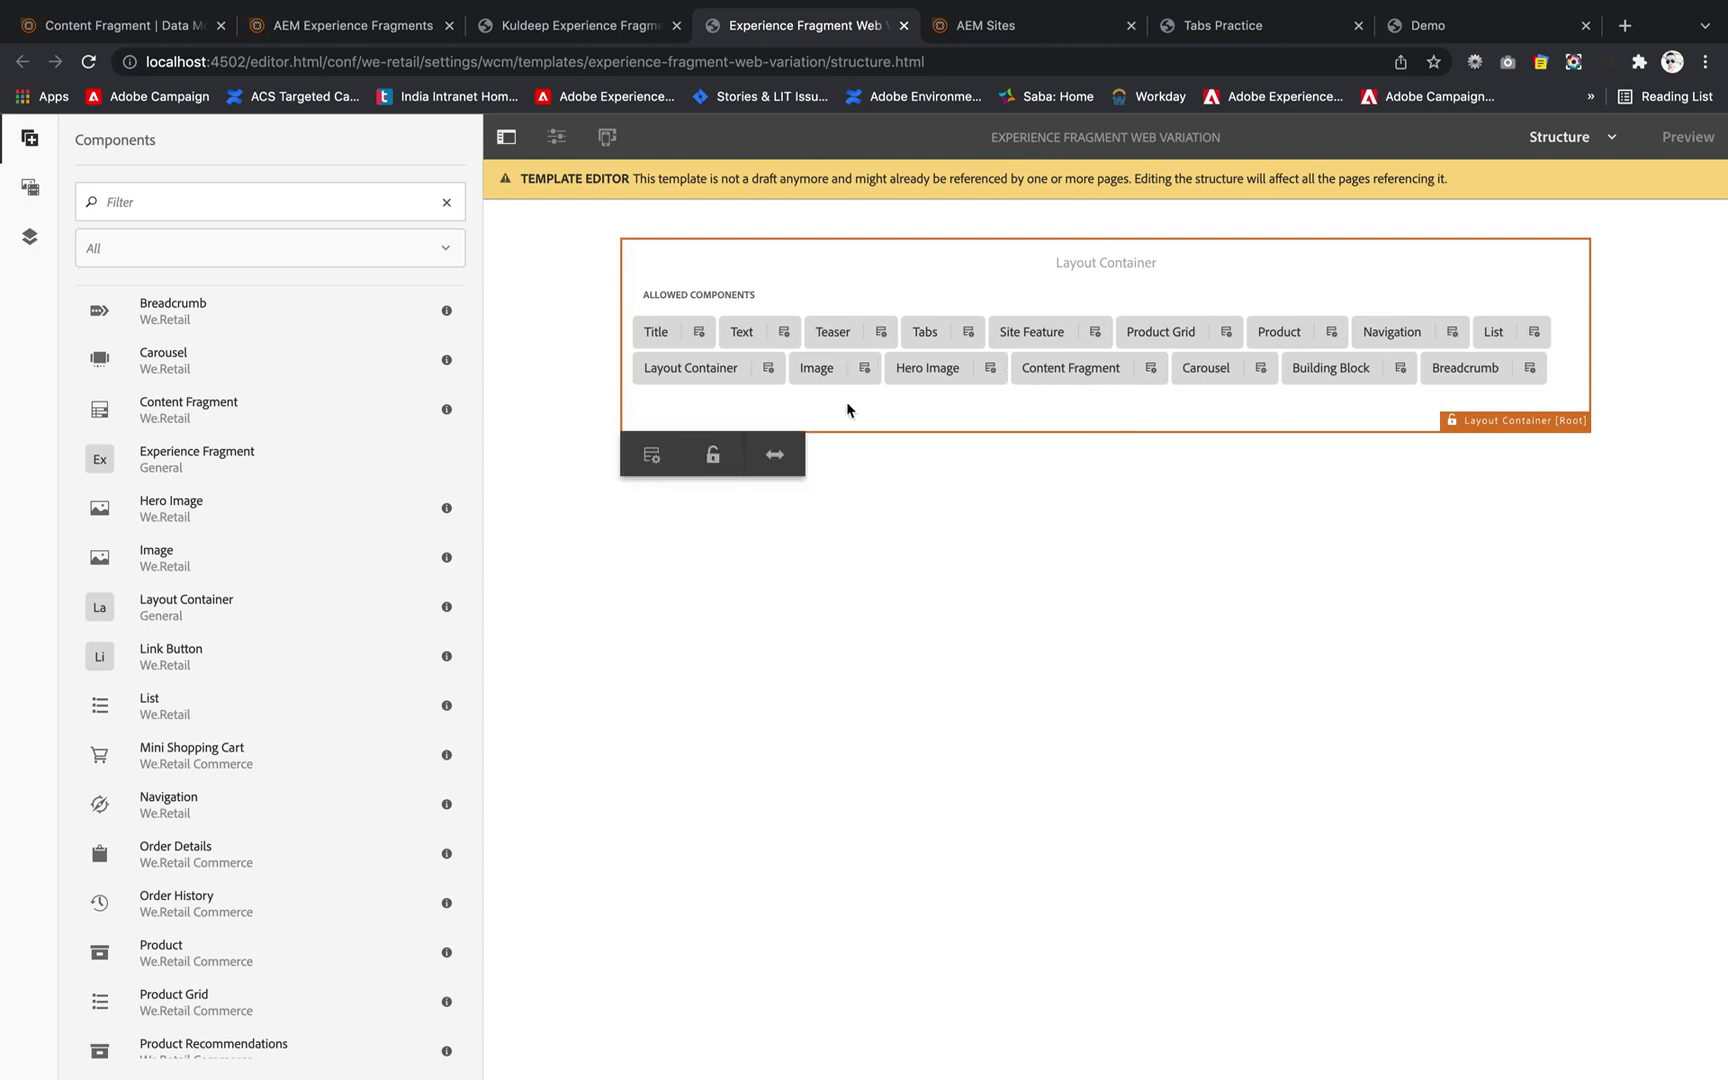
click(713, 456)
click(1240, 660)
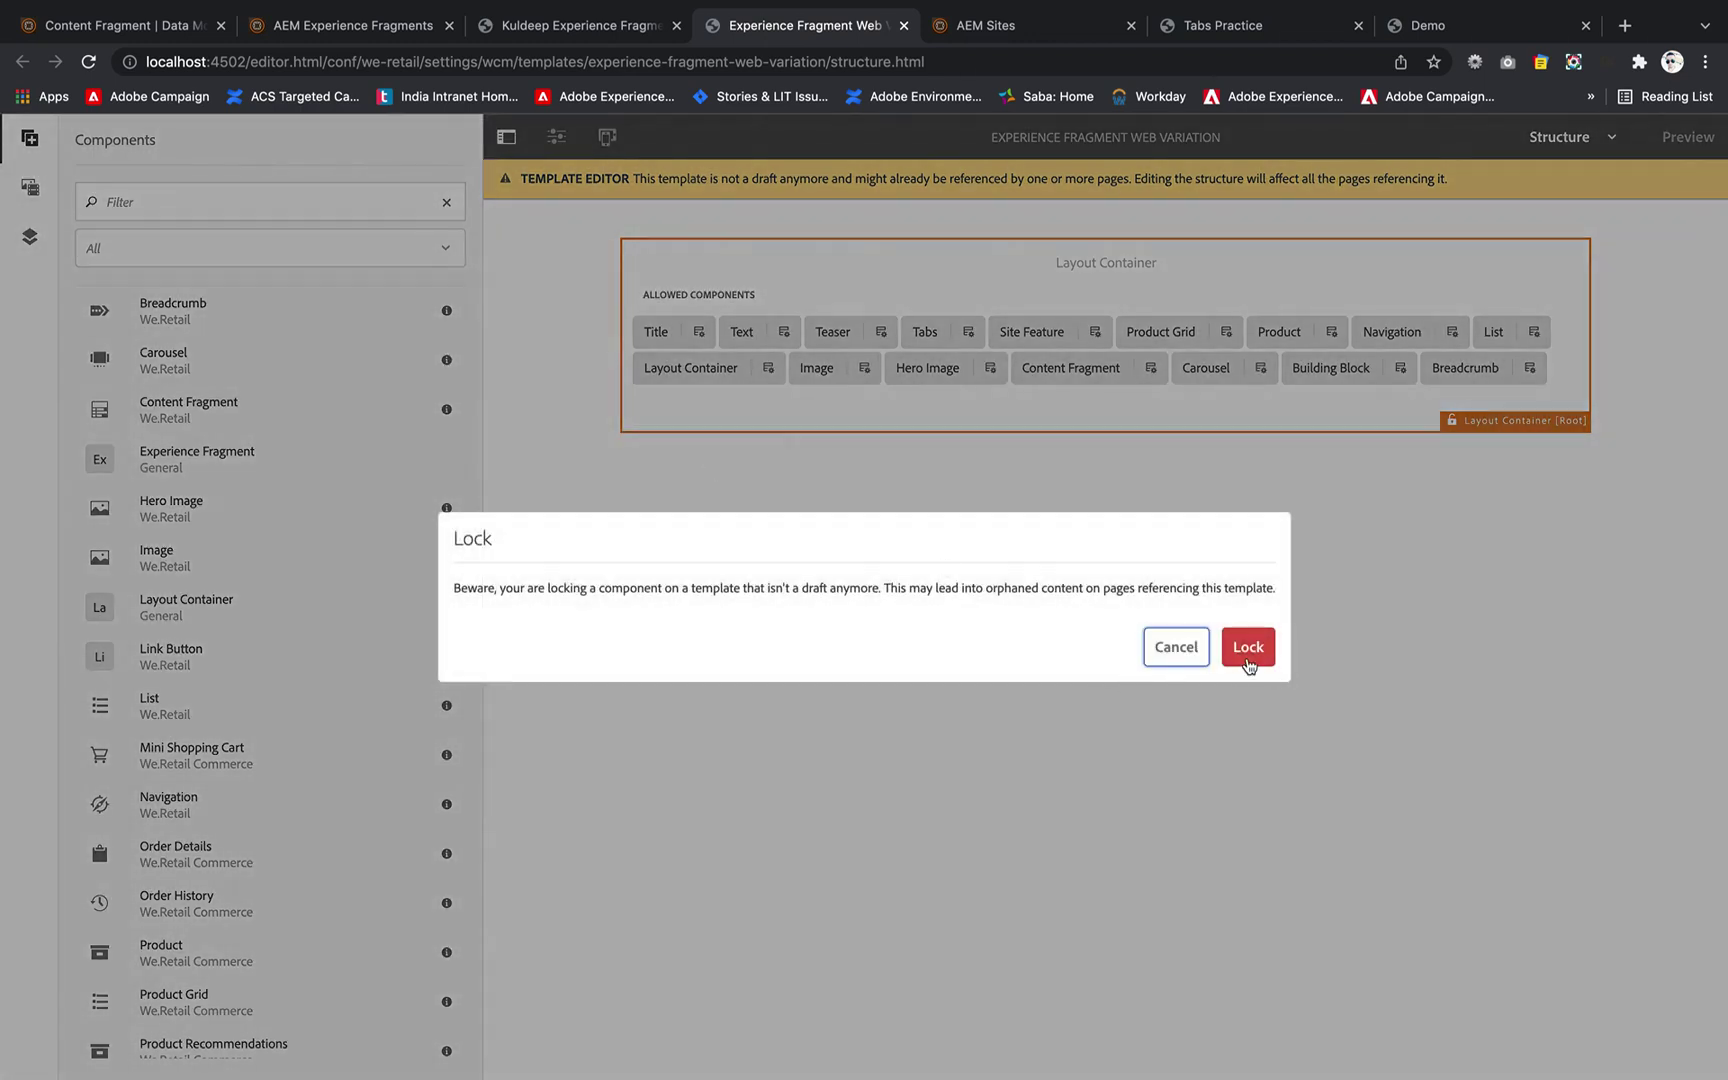
click(1096, 307)
double_click(1096, 307)
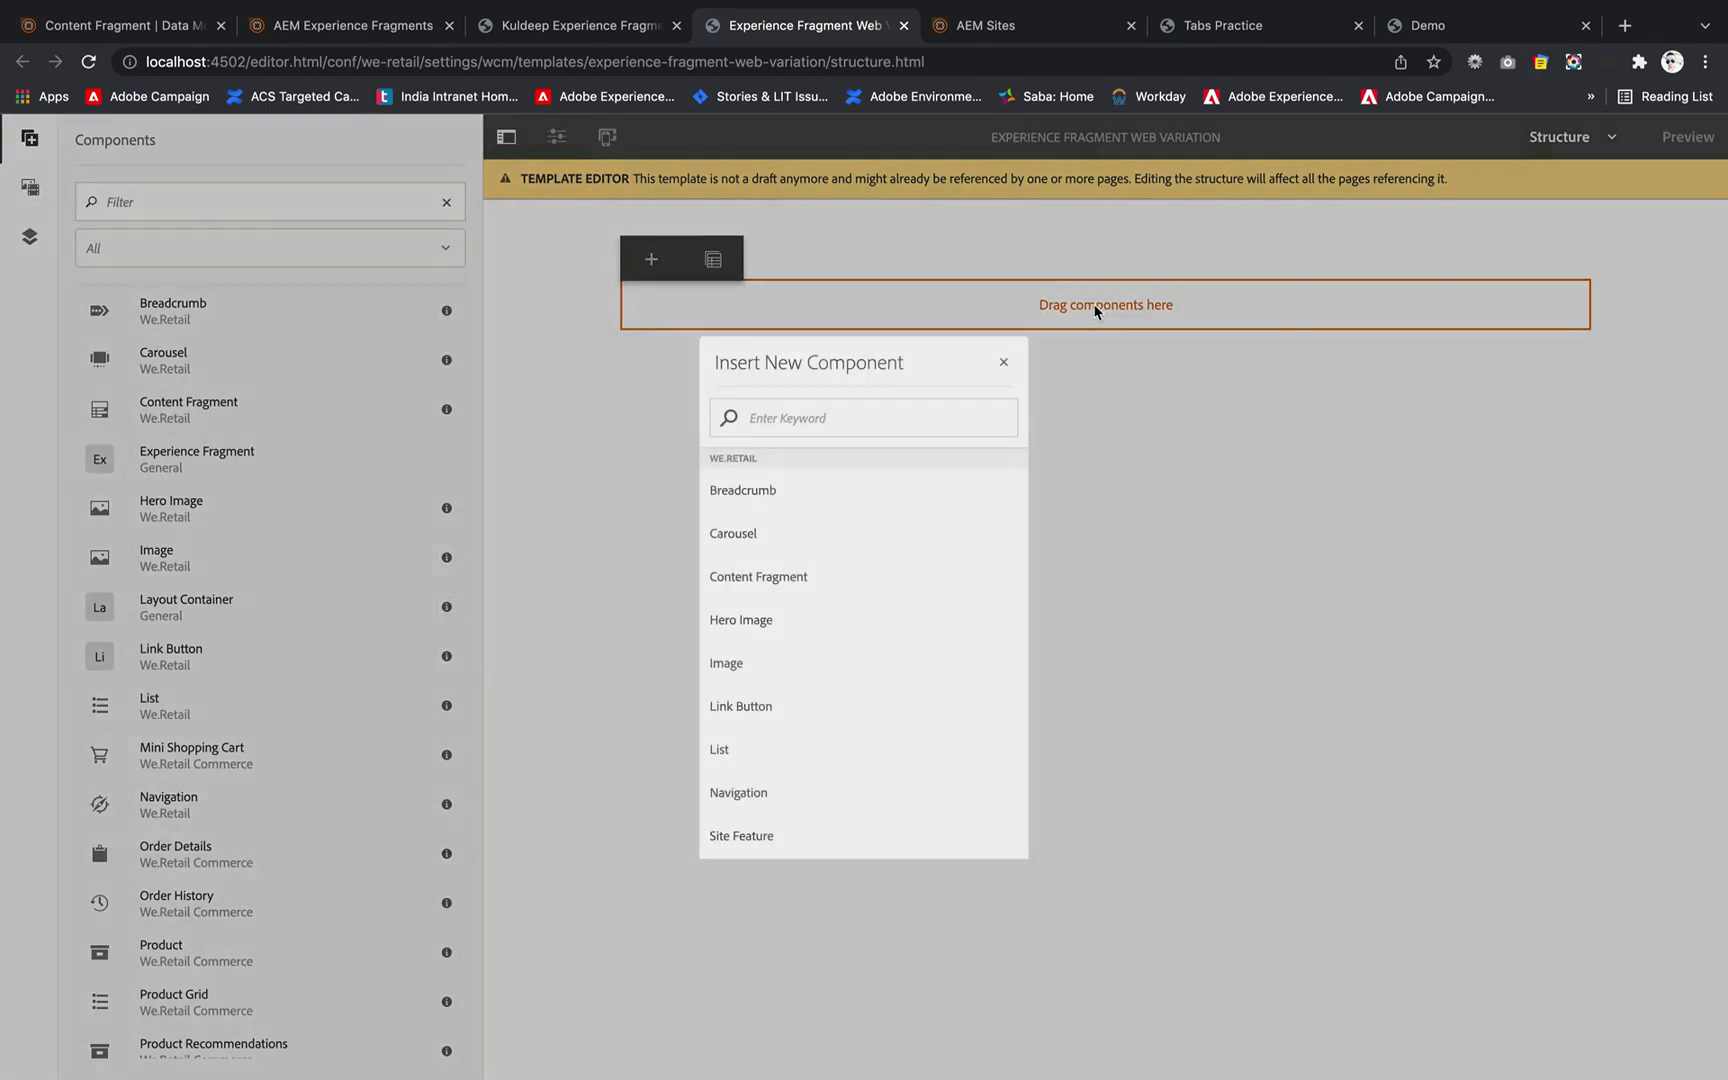
text(ex)
click(838, 500)
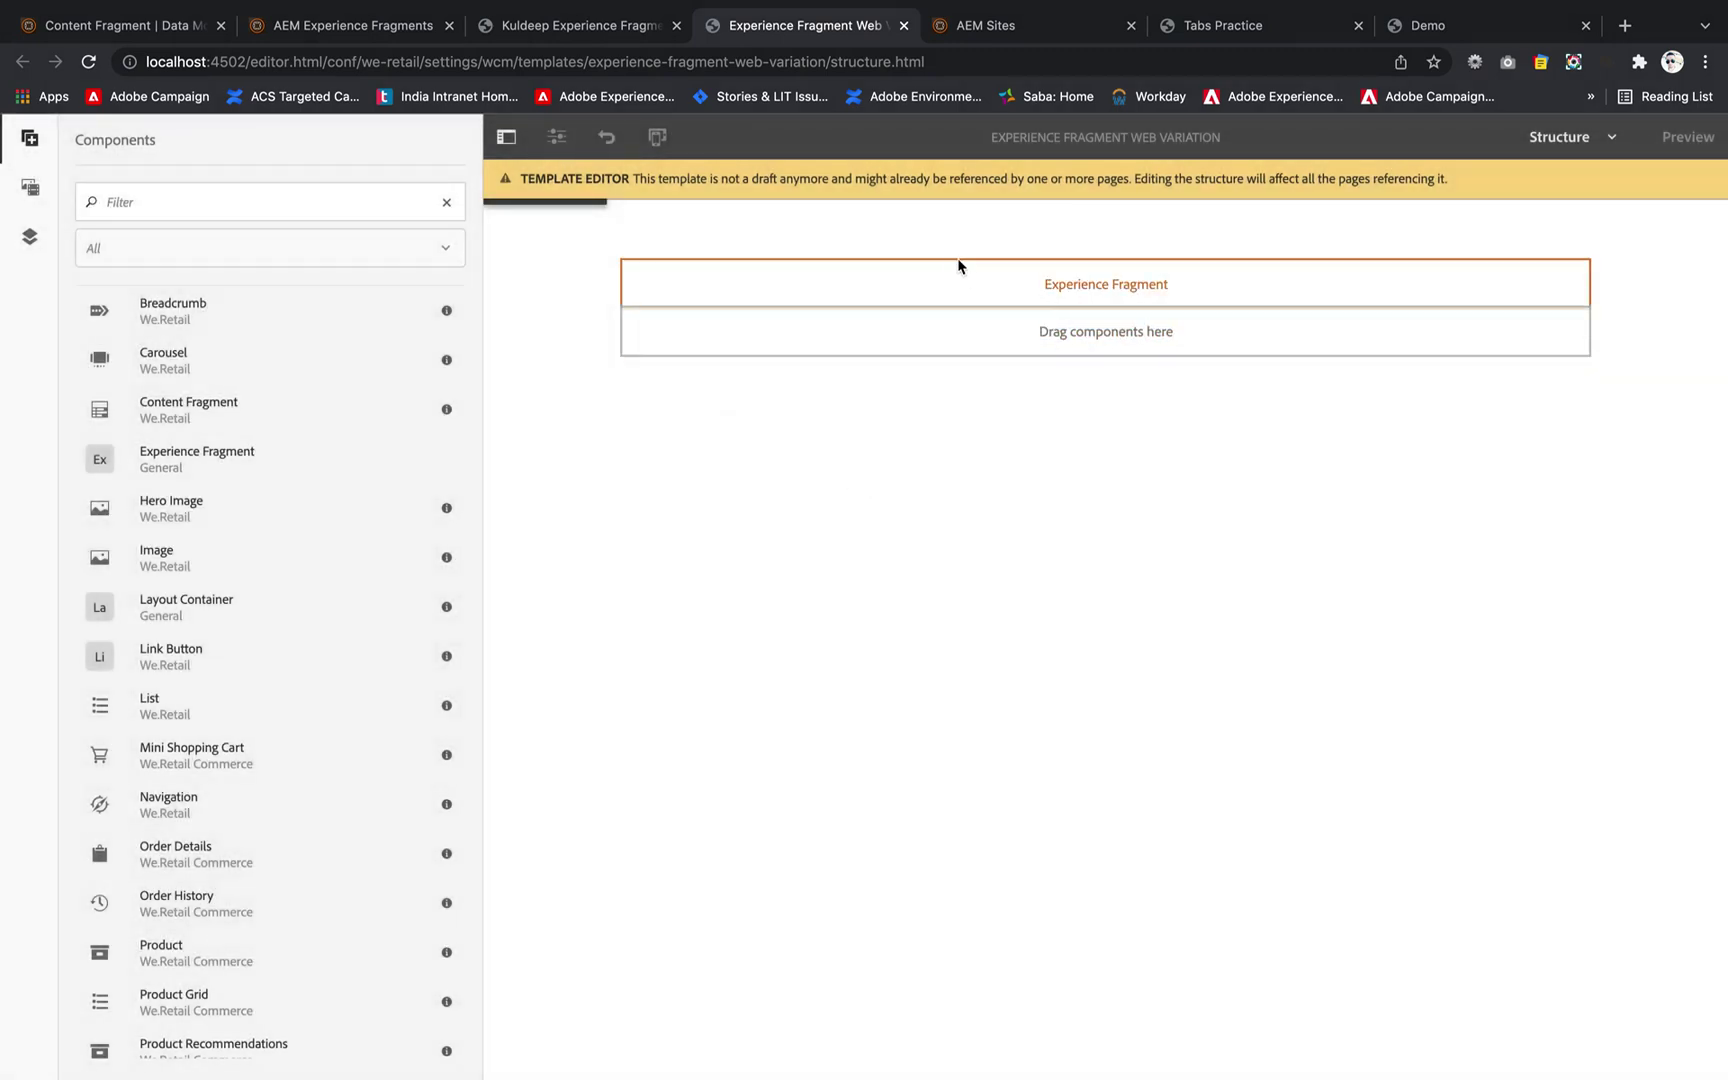
Unlock the root Layout Container and return to the fragment's editor tab
click(959, 266)
click(885, 381)
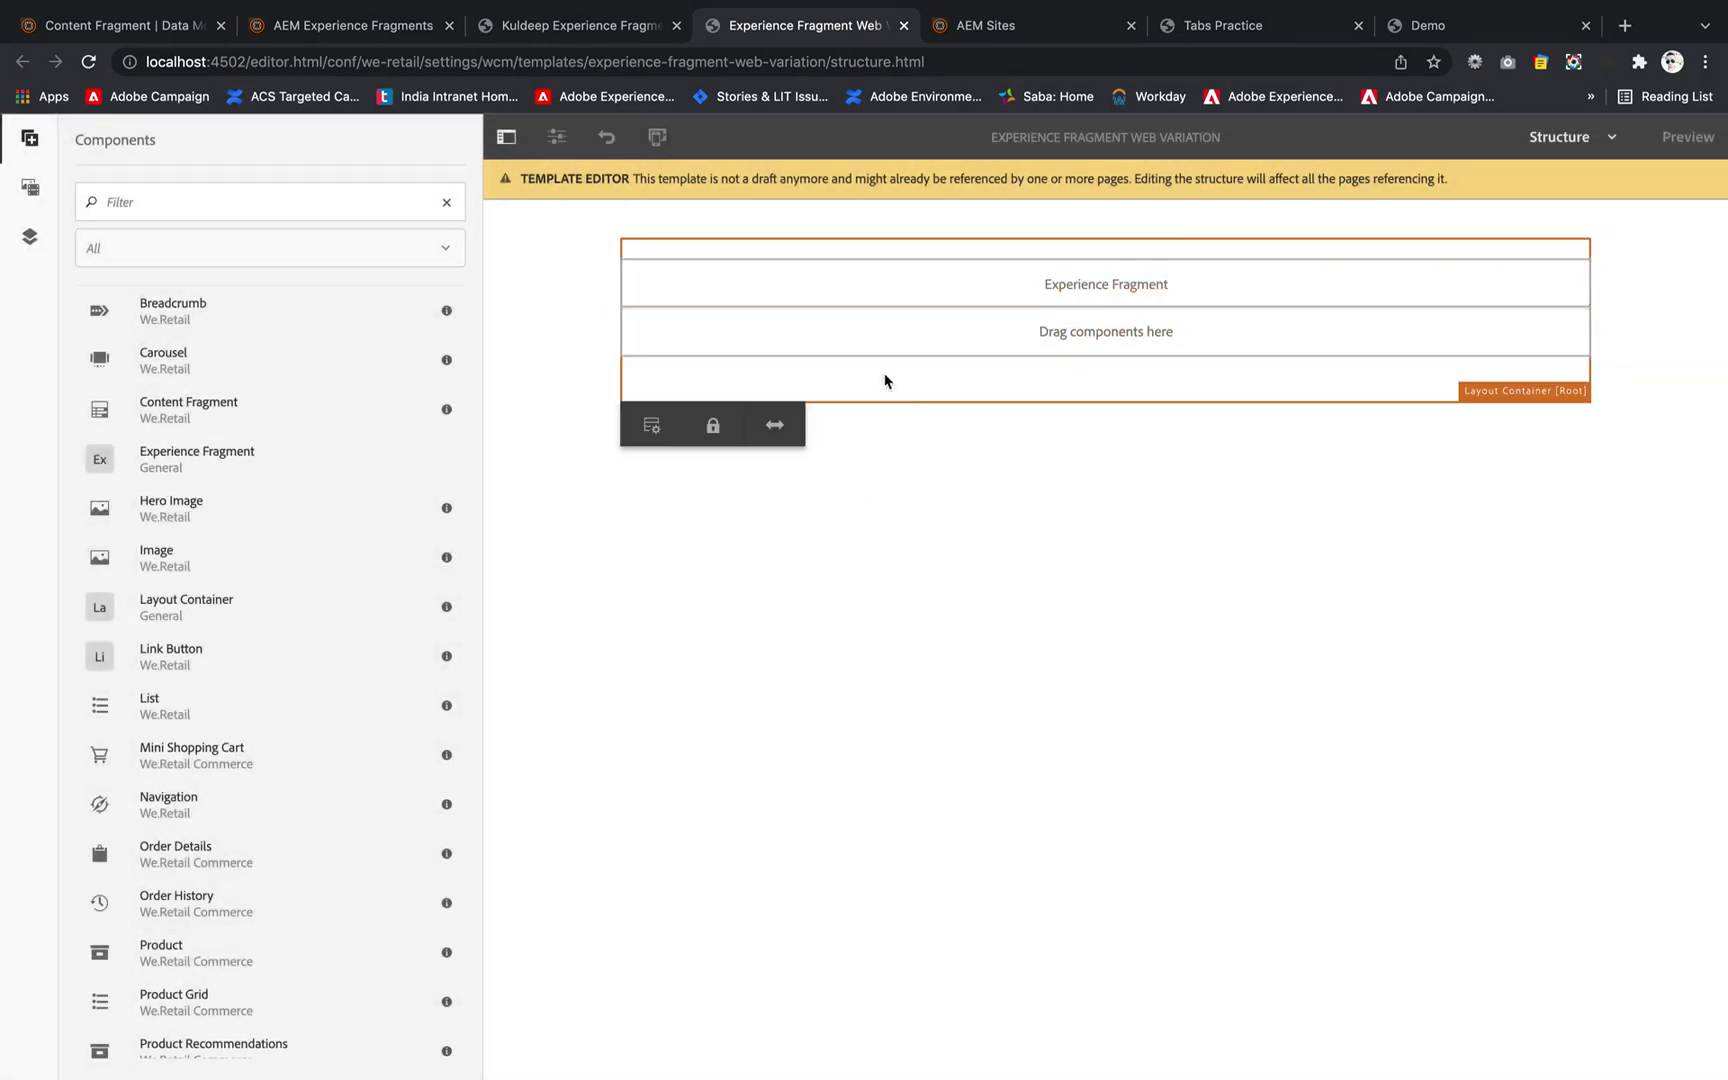
click(712, 425)
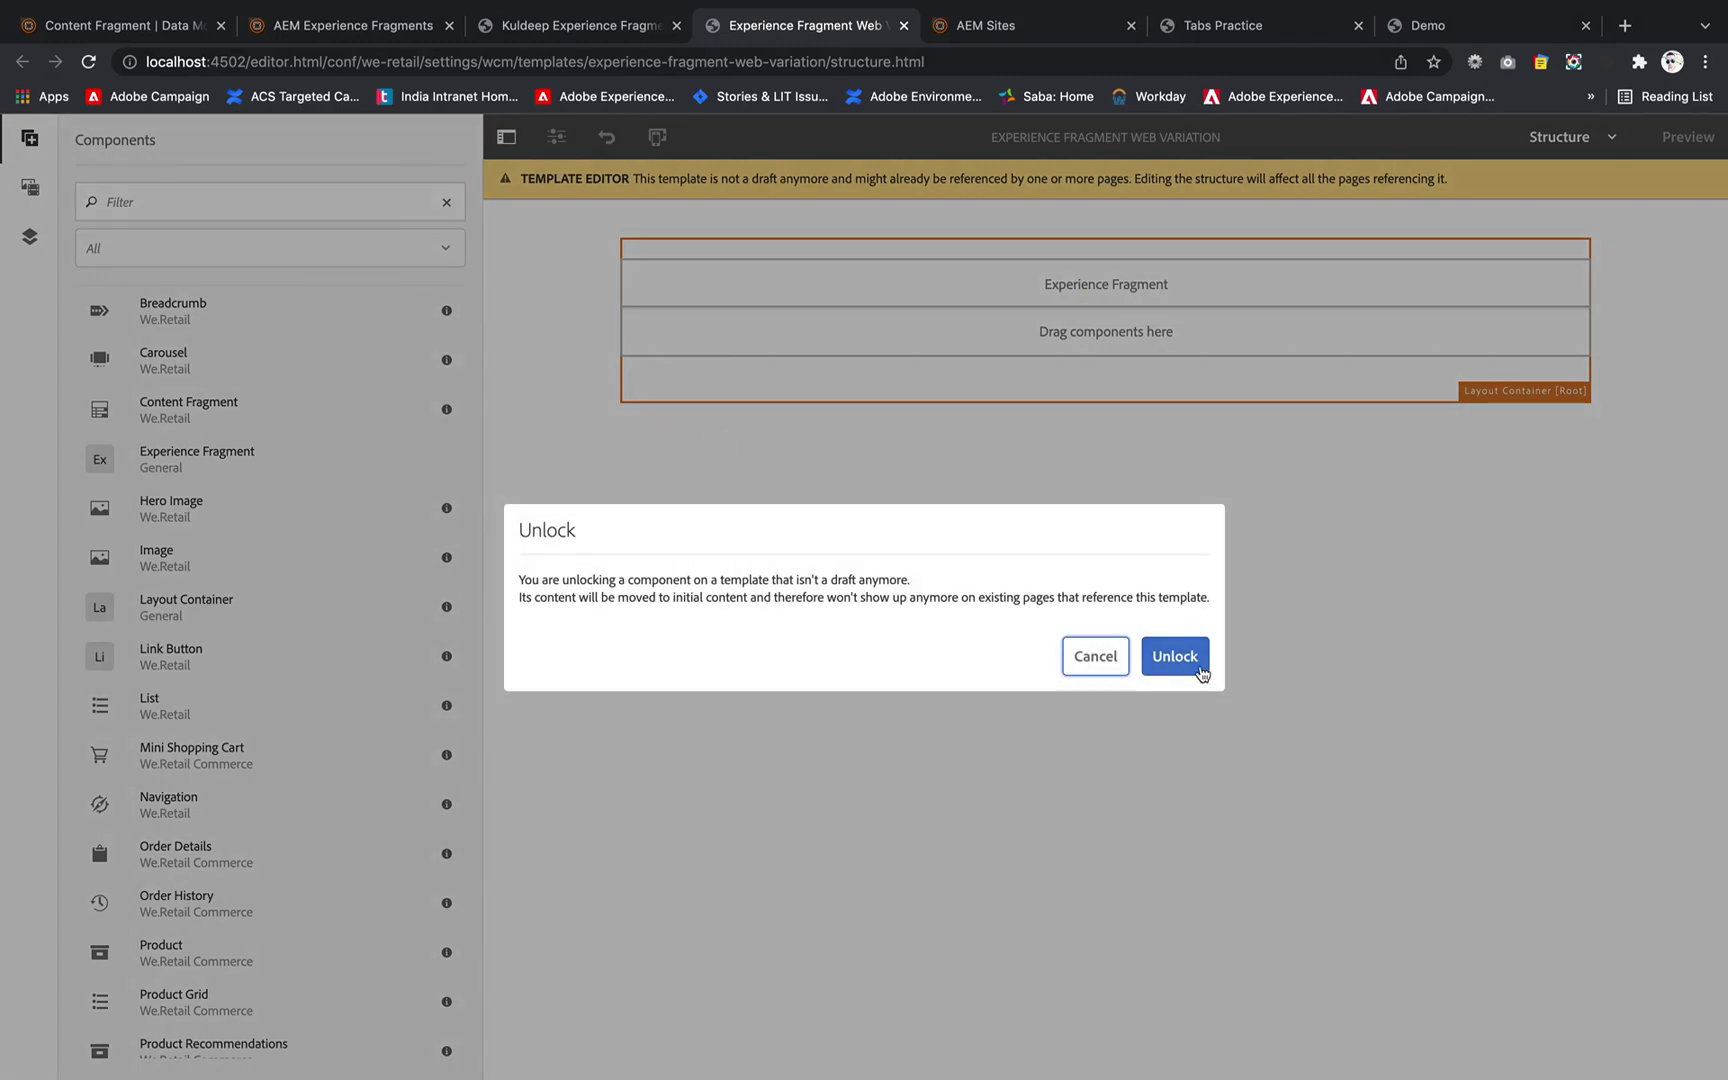
click(1174, 656)
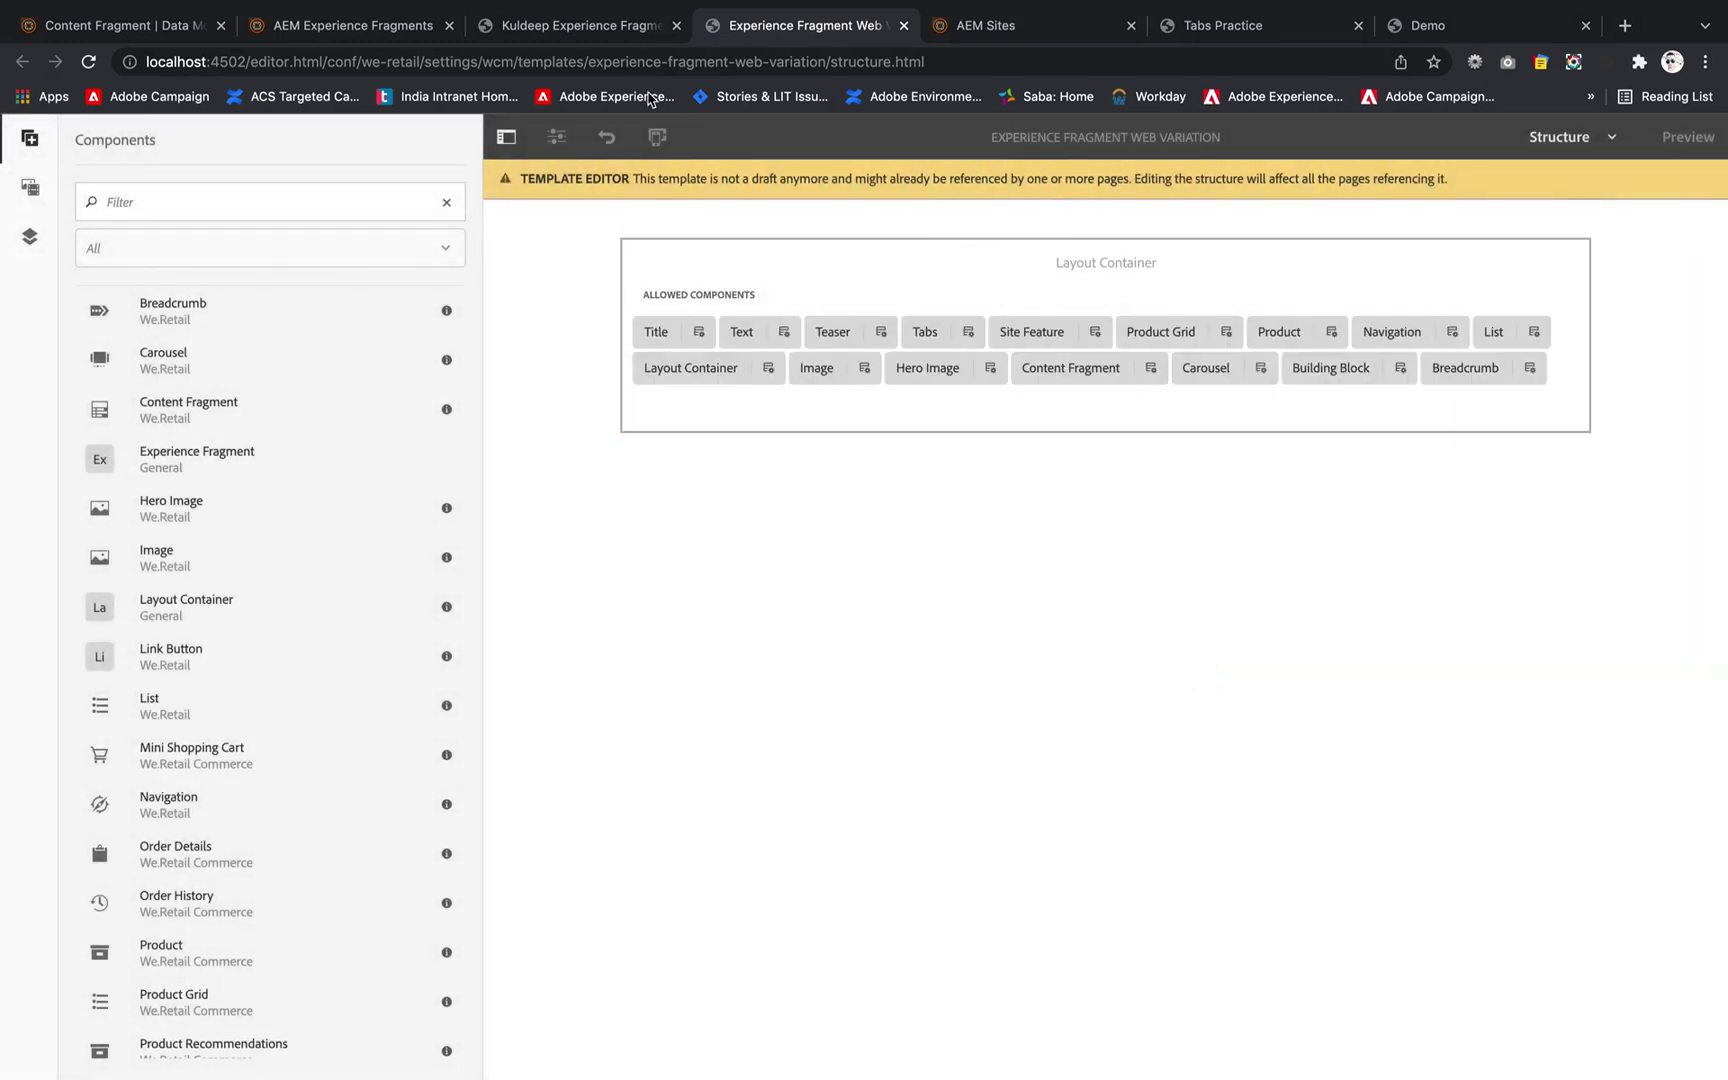
click(605, 28)
Reload the fragment editor and insert an Experience Fragment component into its container
click(591, 60)
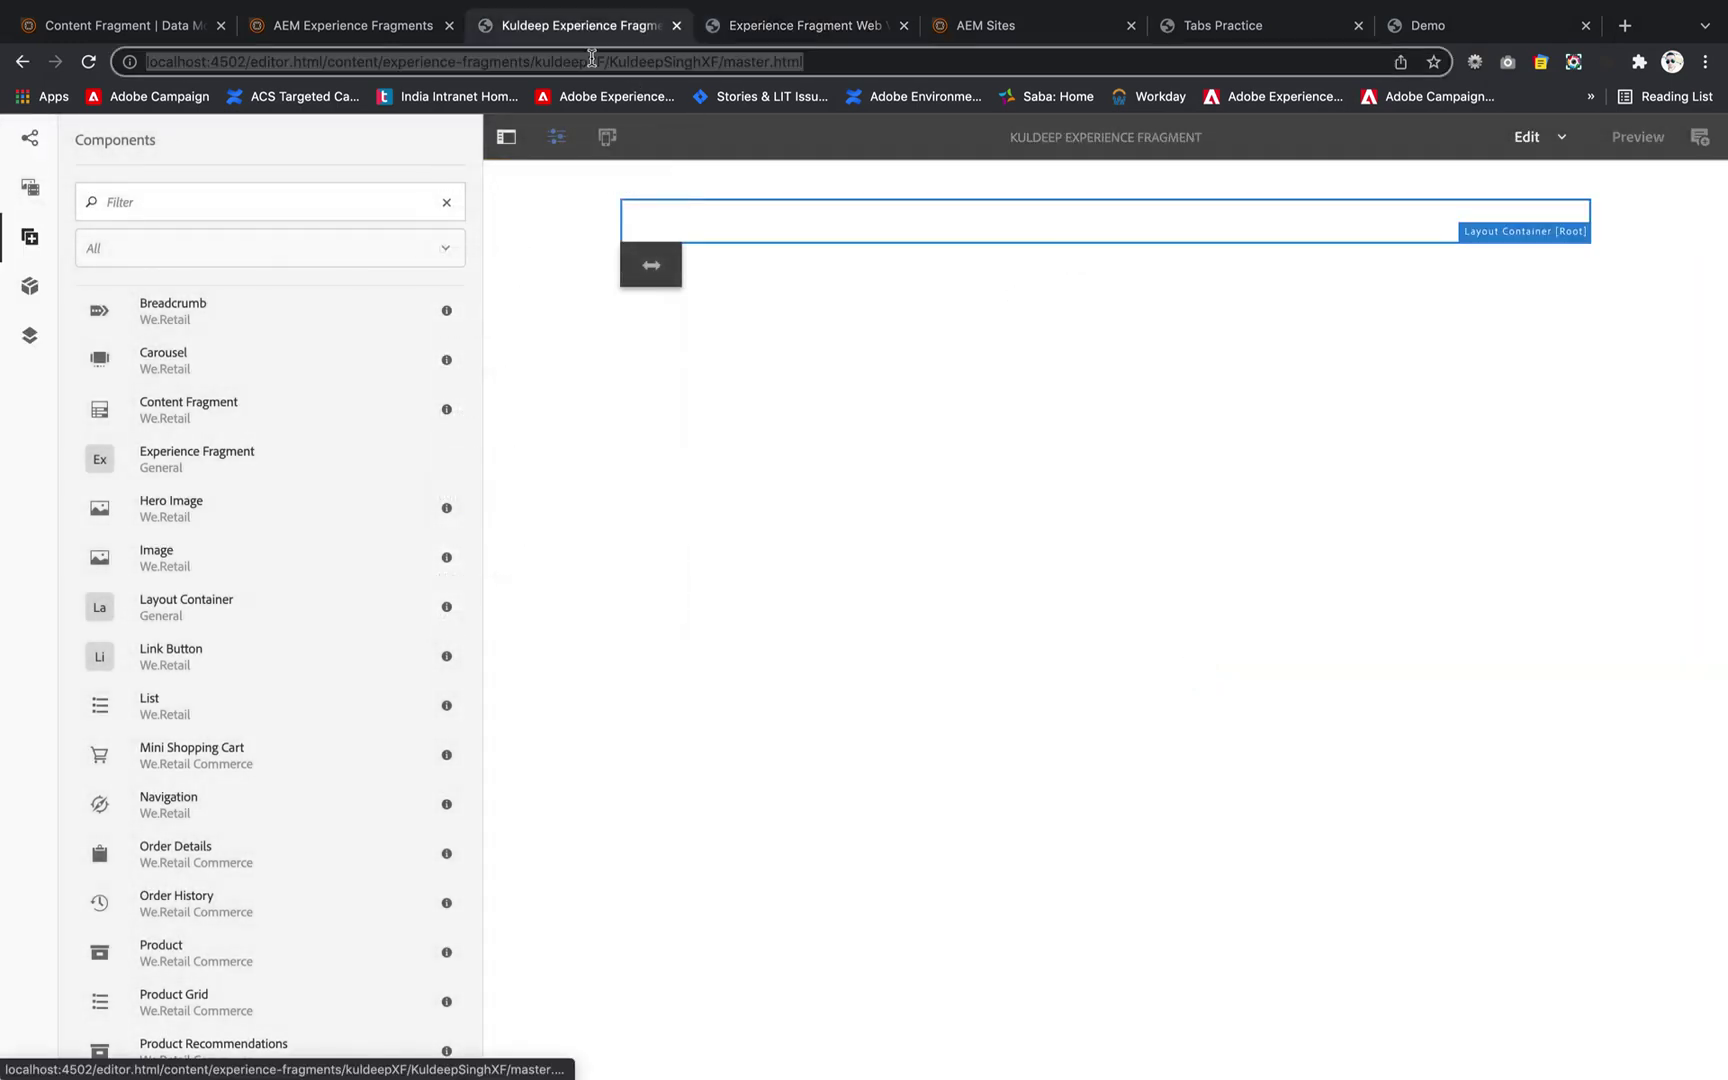
key(Return)
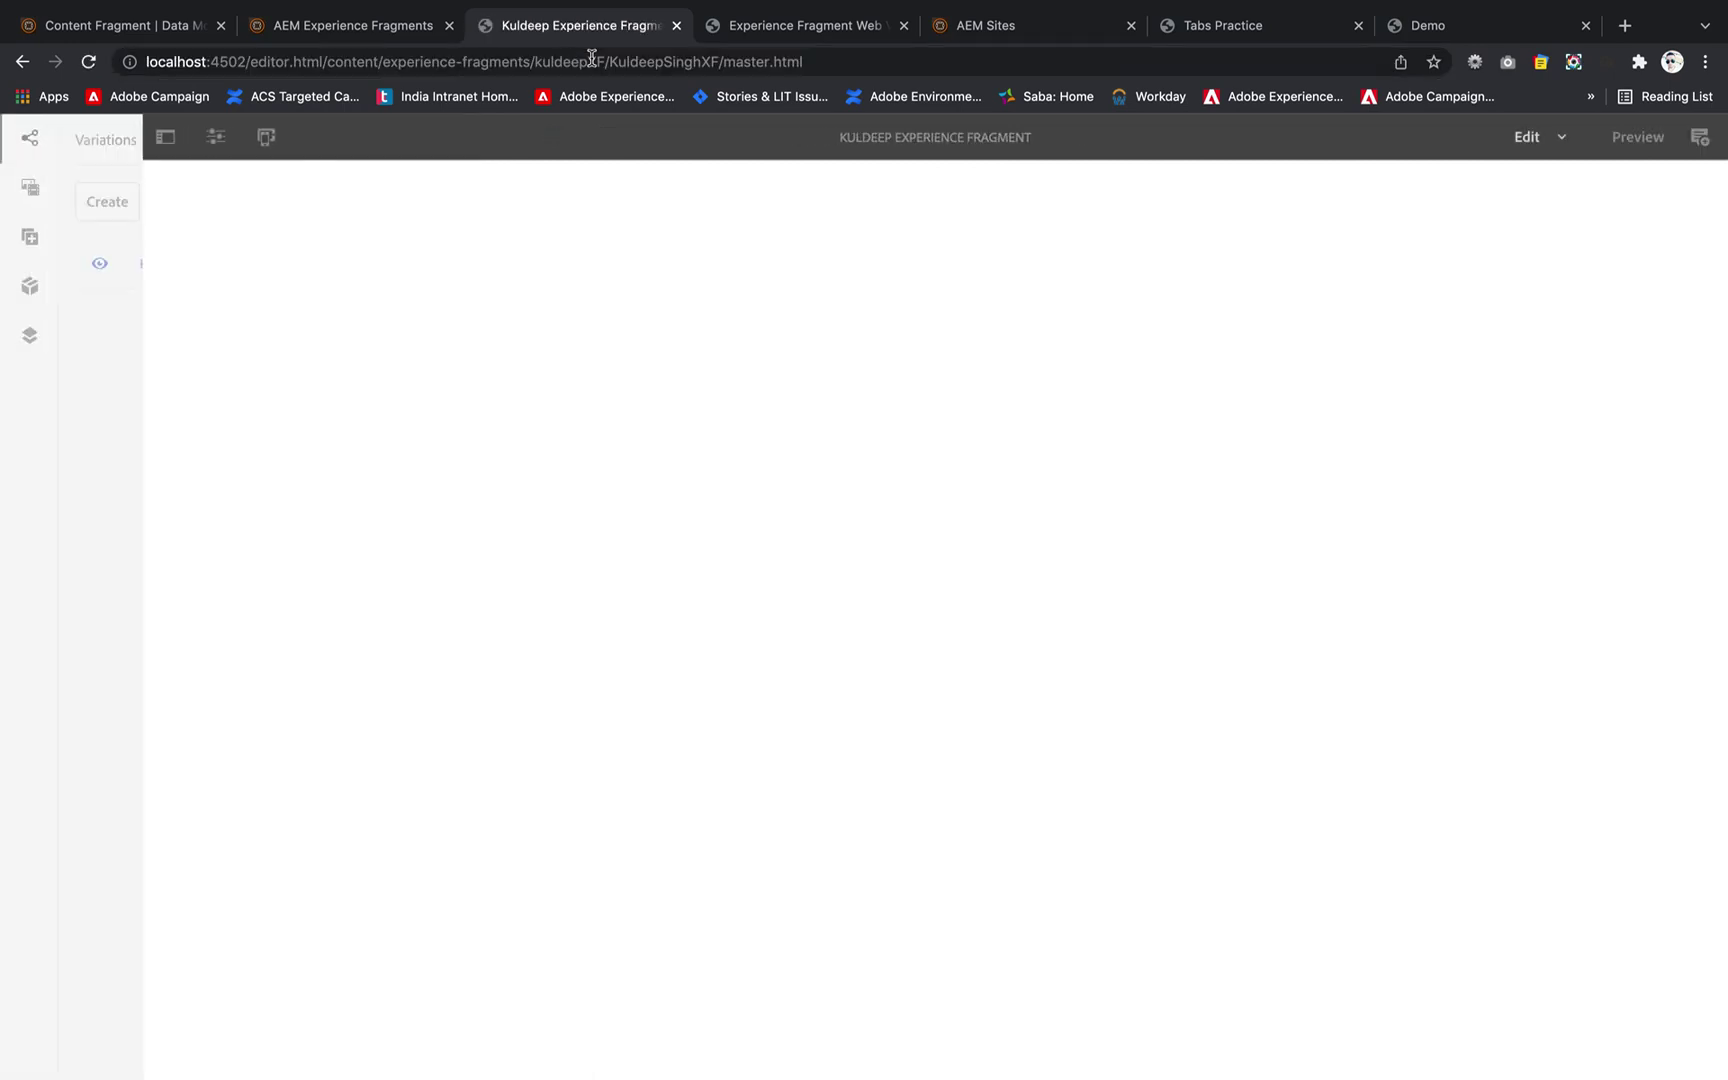
double_click(1104, 245)
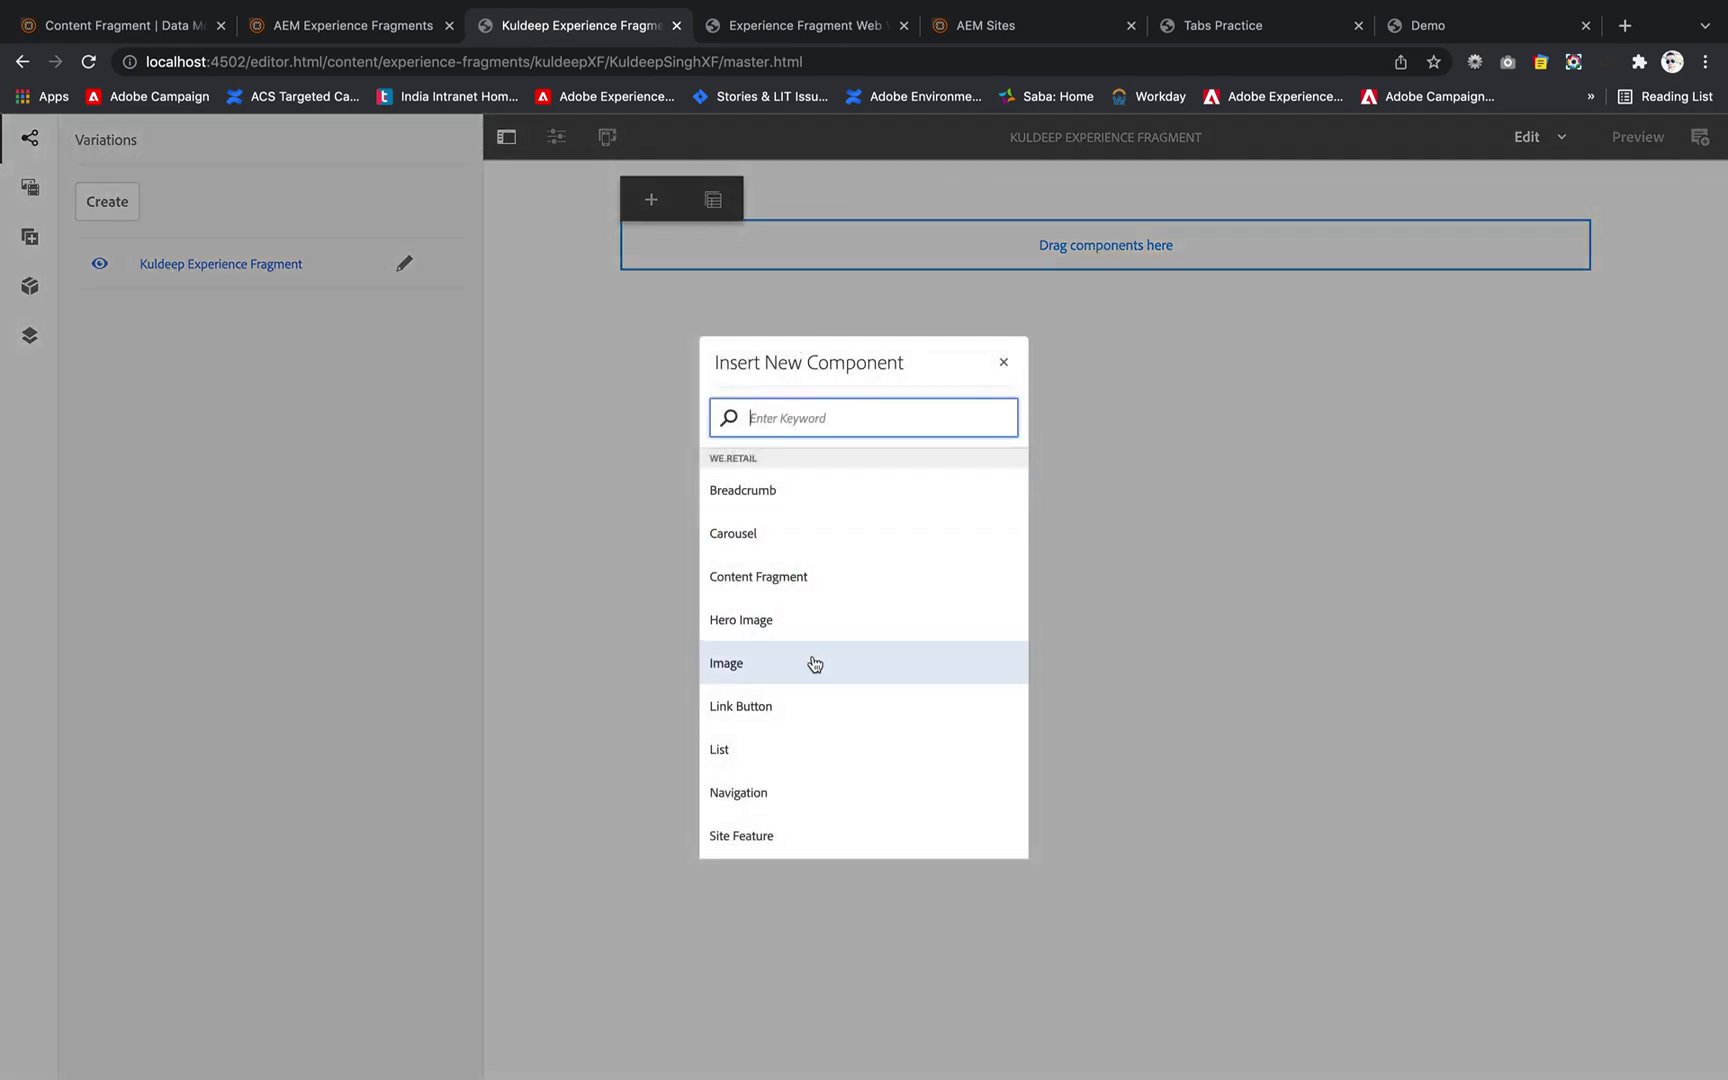
scroll(812, 663, down, 3)
scroll(812, 663, down, 5)
click(795, 497)
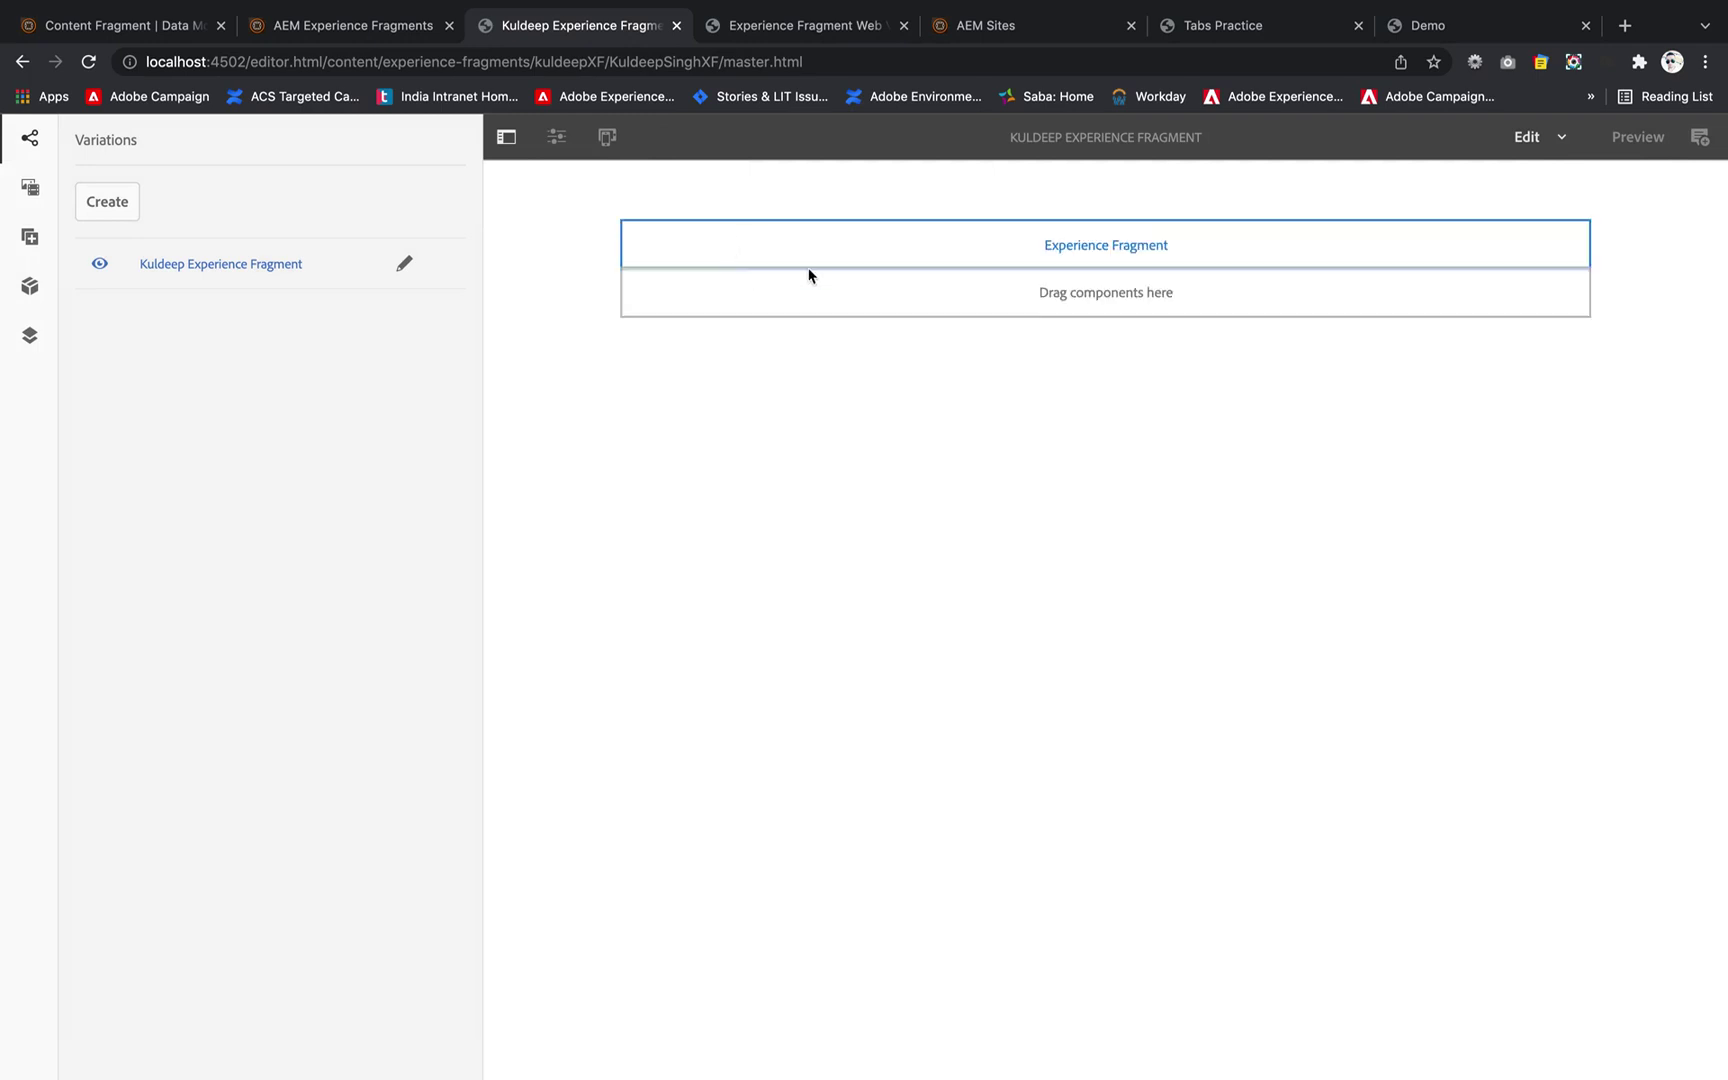
Delete that Experience Fragment component, leaving the container empty
click(802, 248)
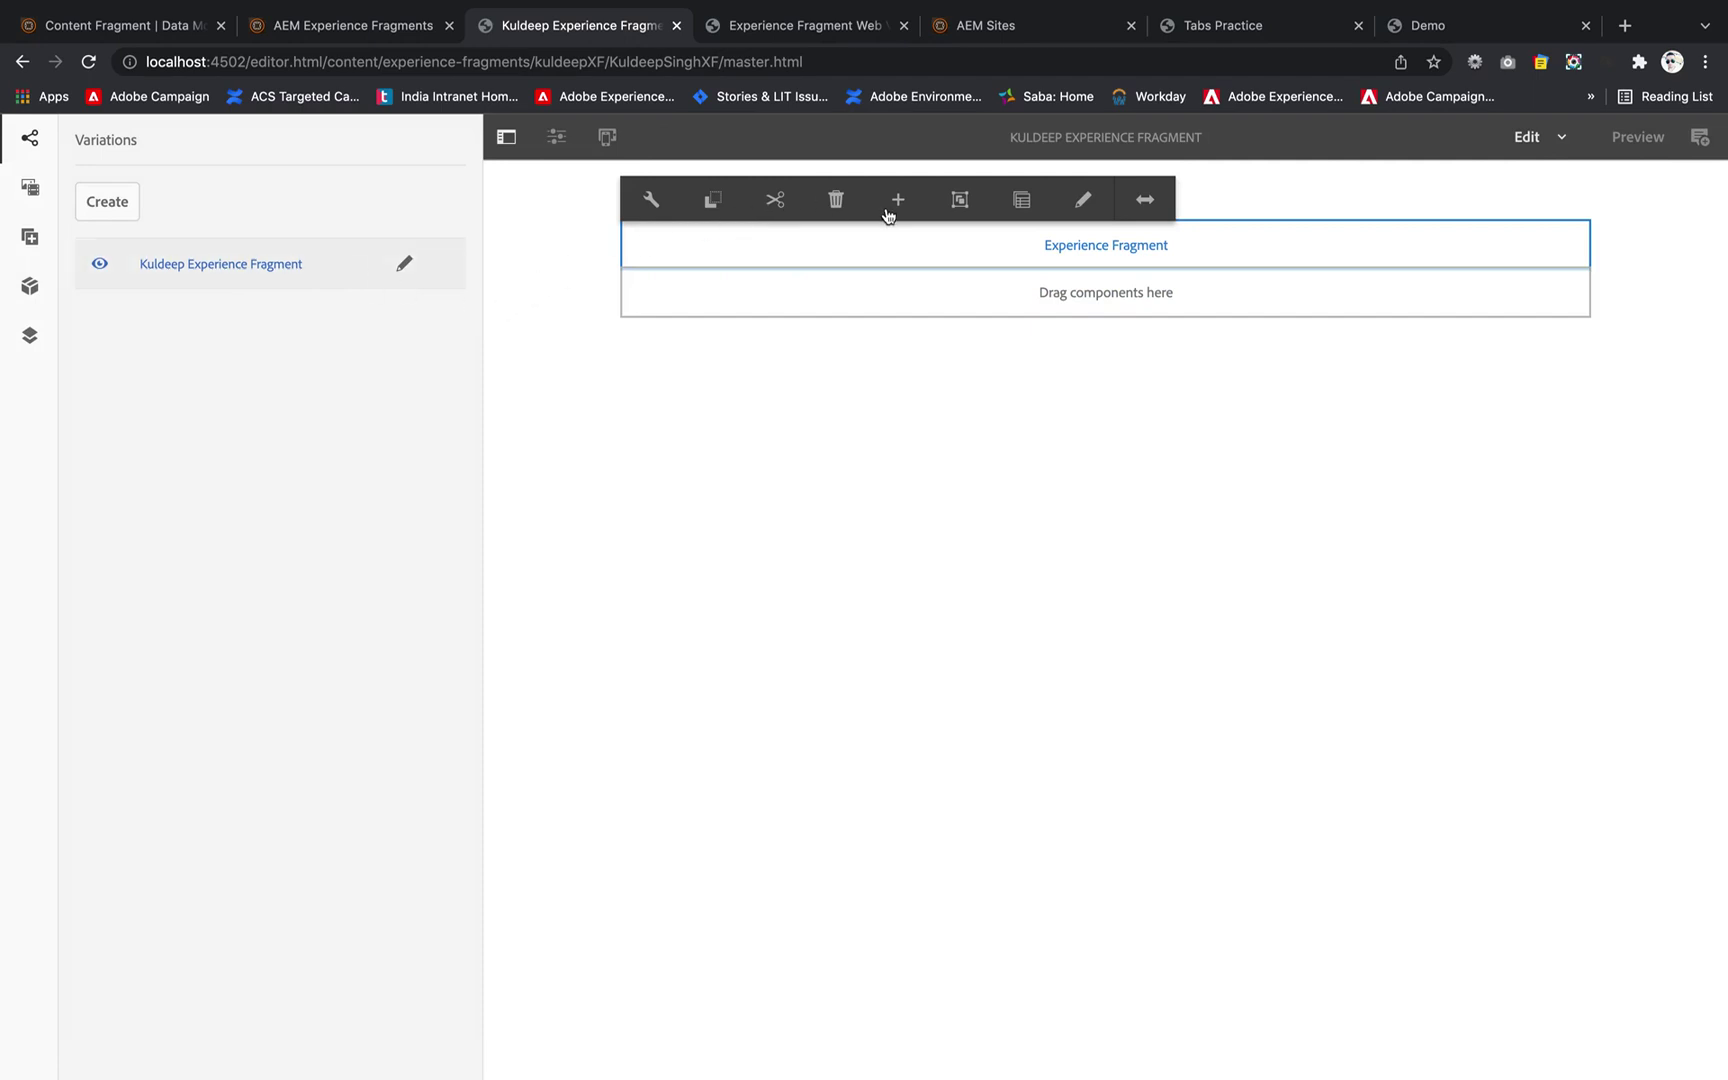
click(836, 200)
click(980, 644)
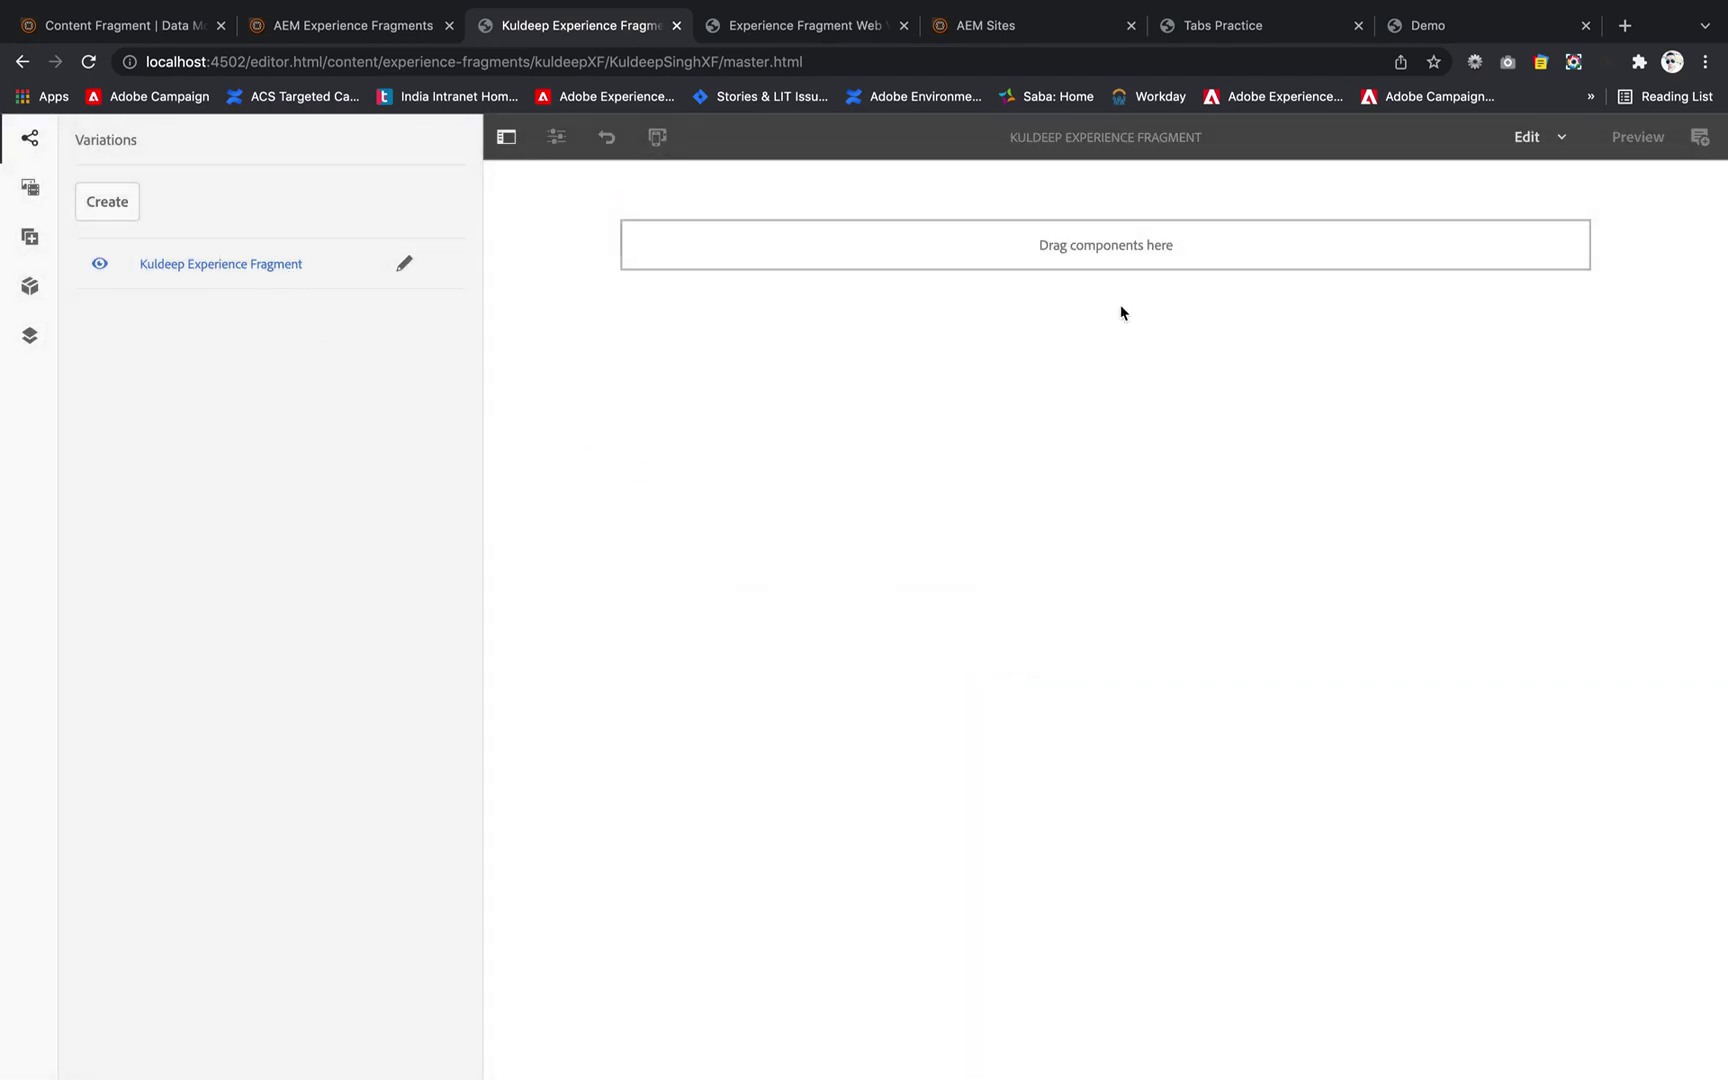
click(1149, 263)
Insert a Title component into the fragment's empty drop area
click(650, 210)
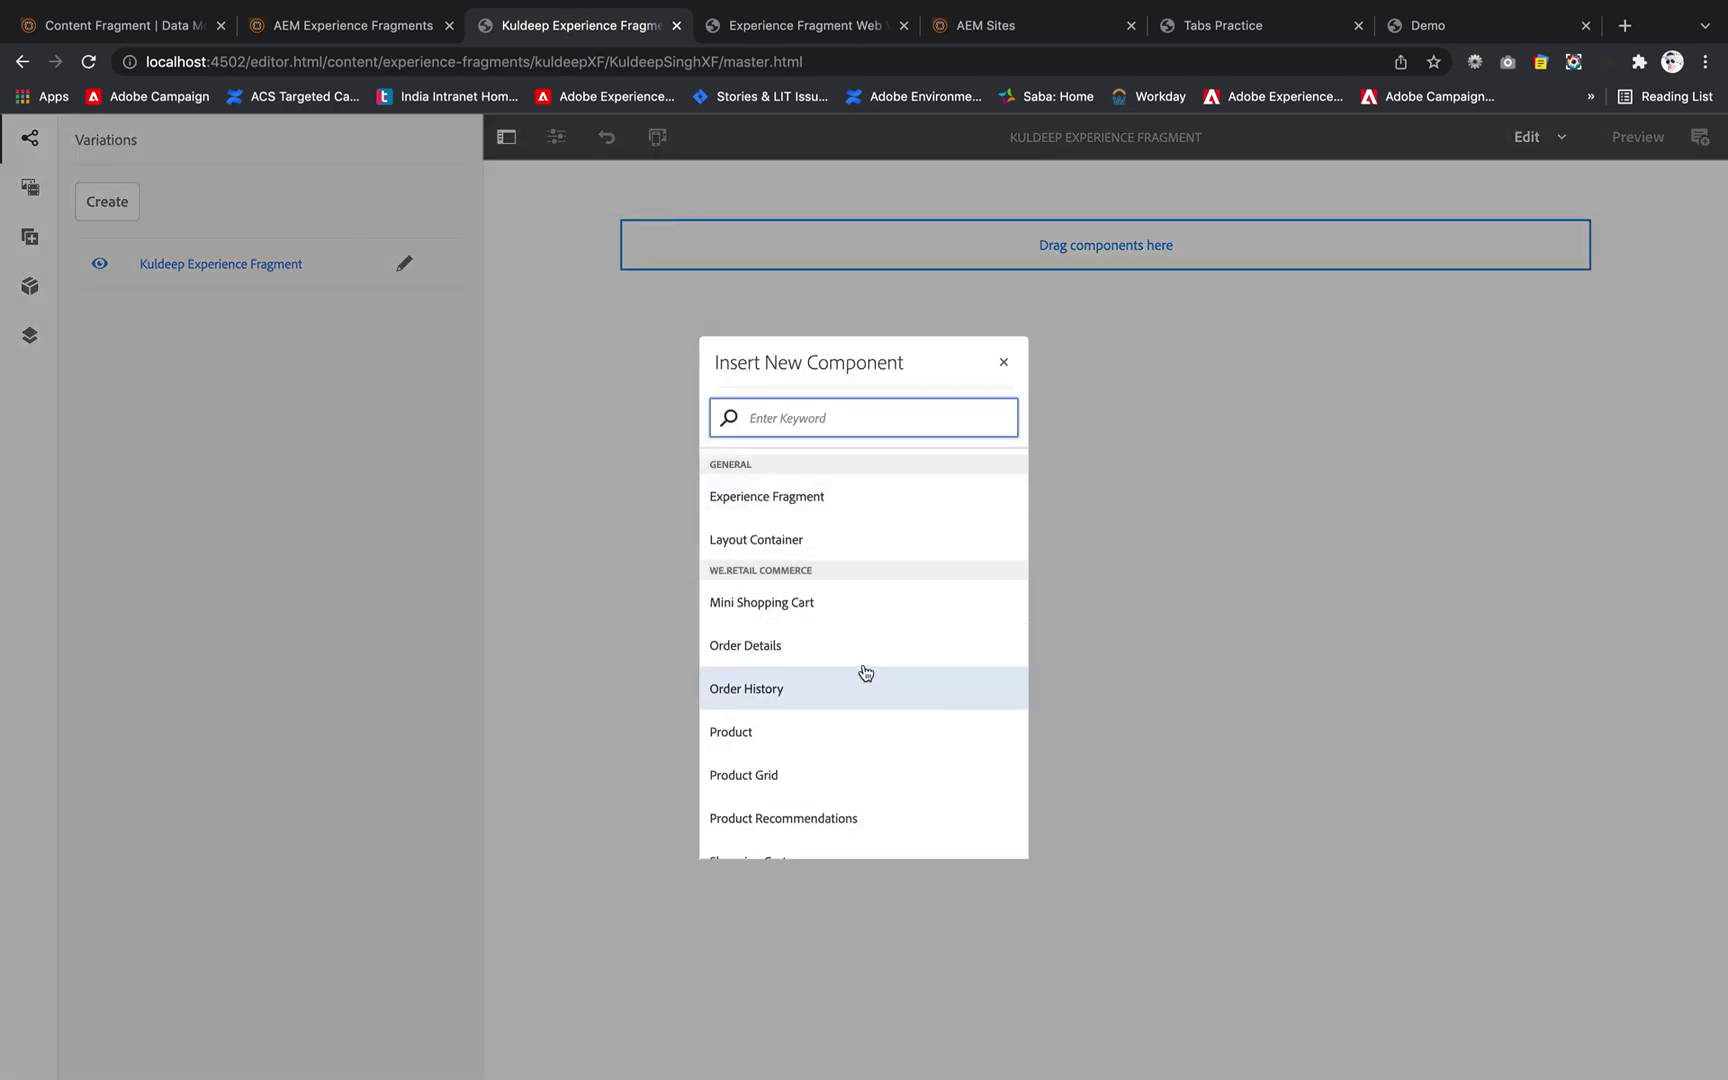
scroll(864, 671, down, 1)
scroll(841, 590, up, 10)
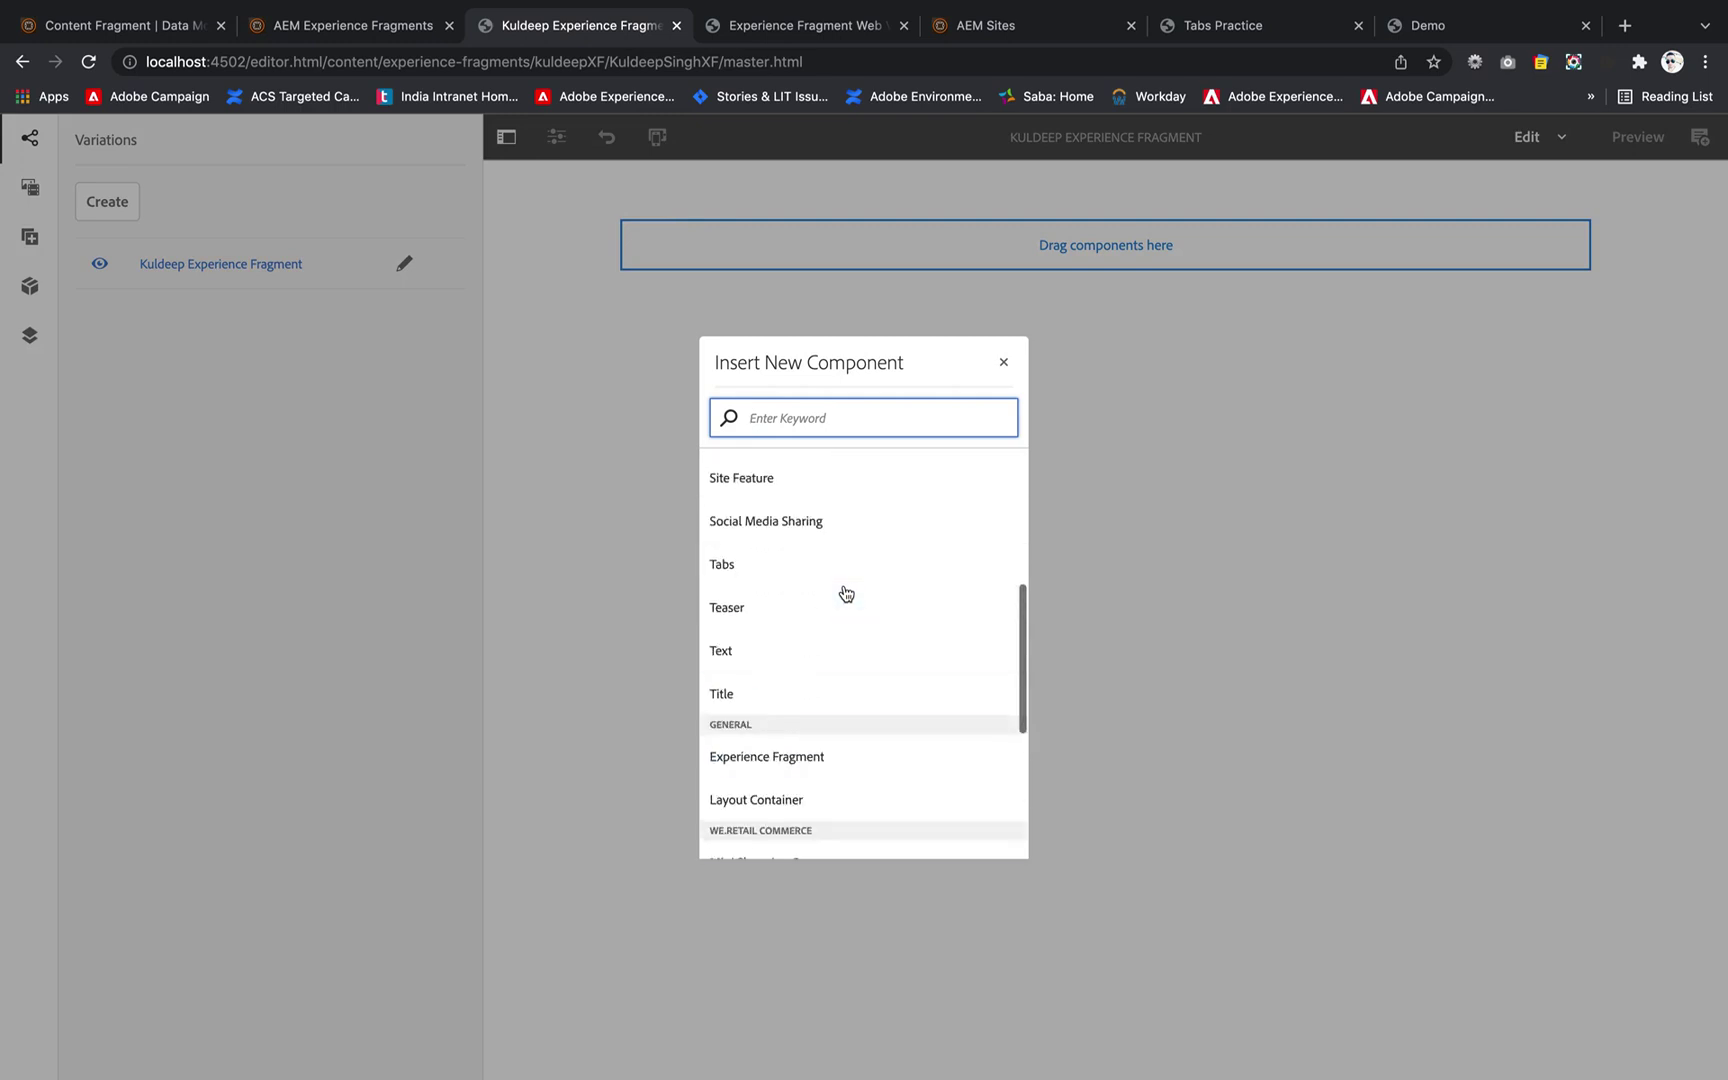
scroll(830, 698, down, 3)
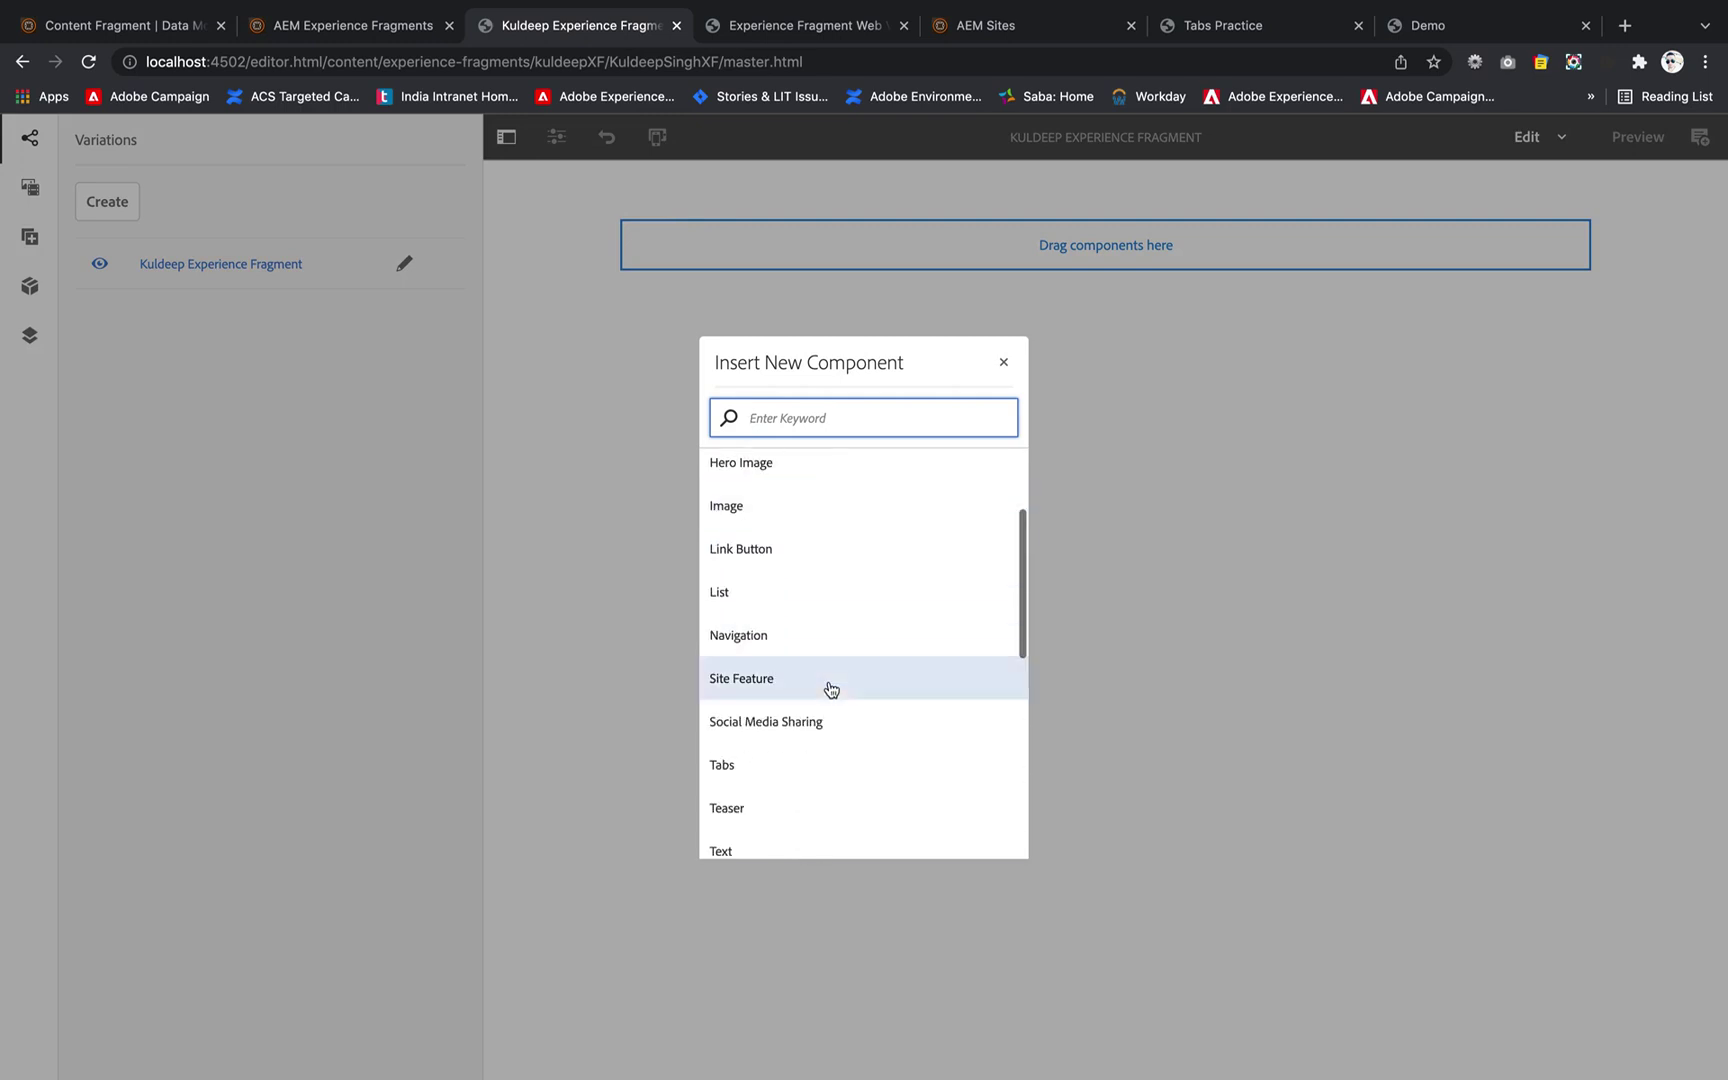
scroll(777, 843, down, 1)
click(771, 810)
Add an Image component into the next empty drop area
click(1057, 374)
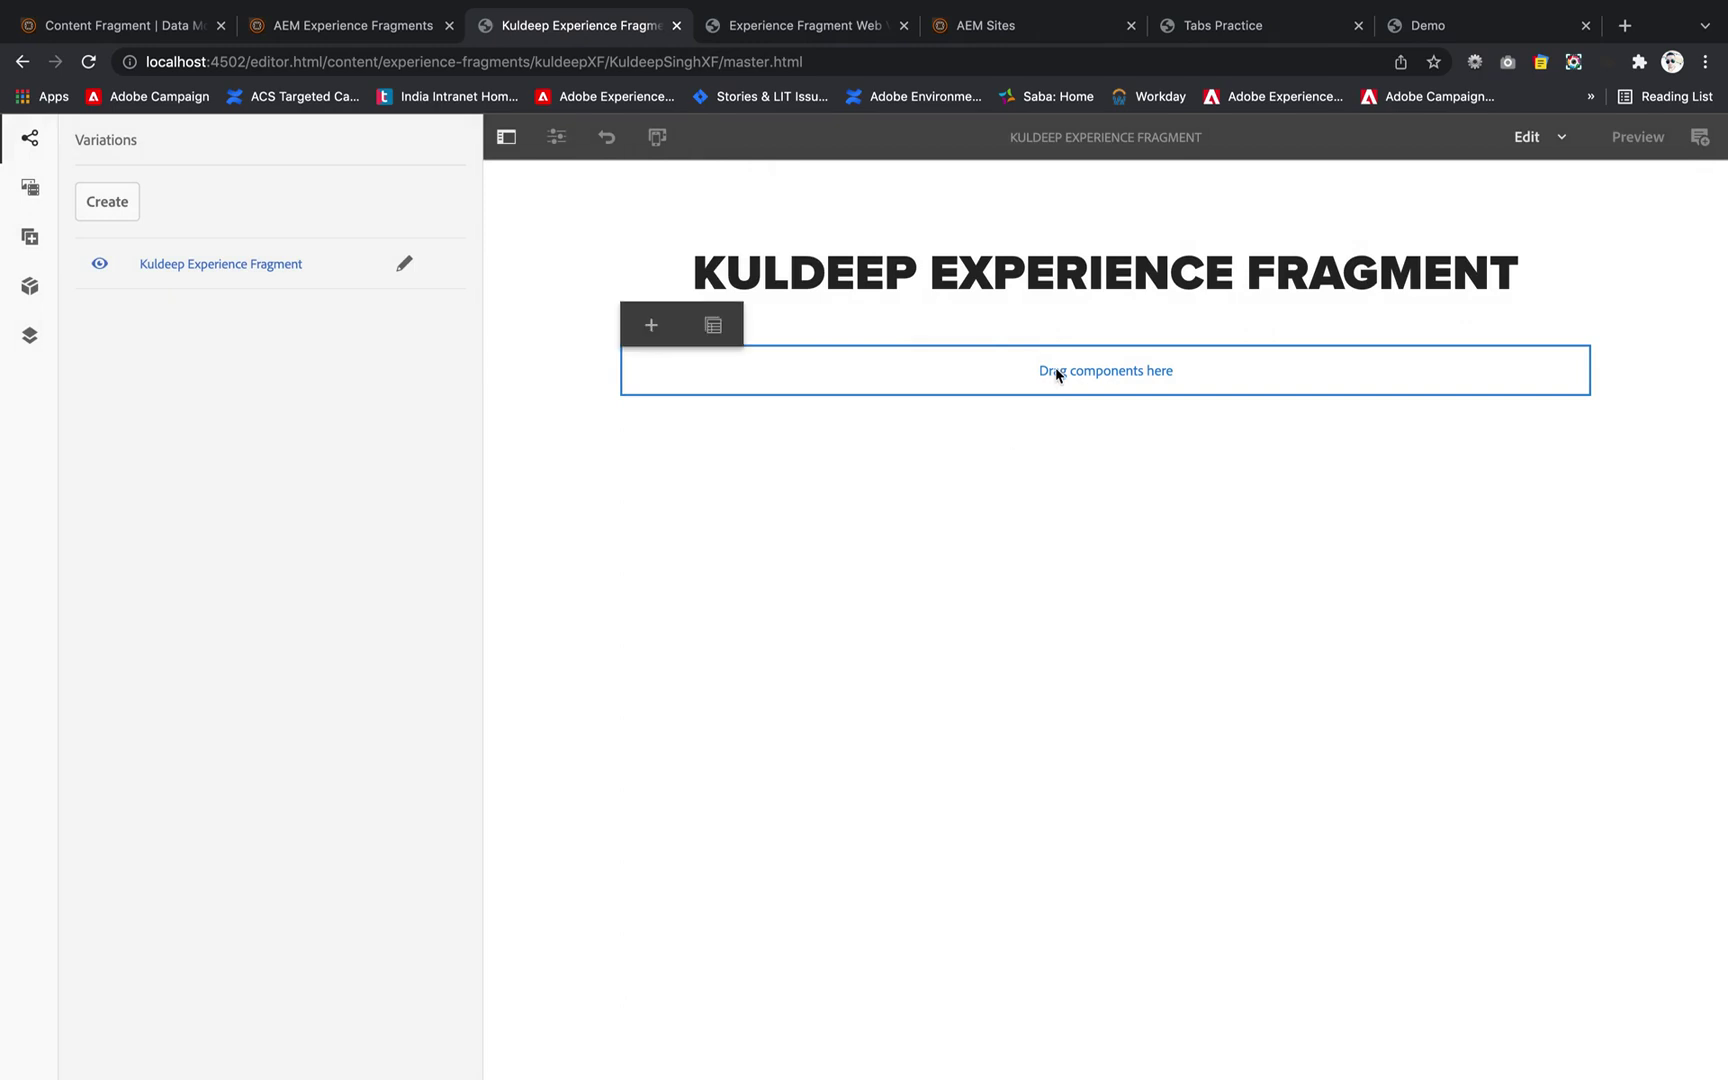
click(651, 325)
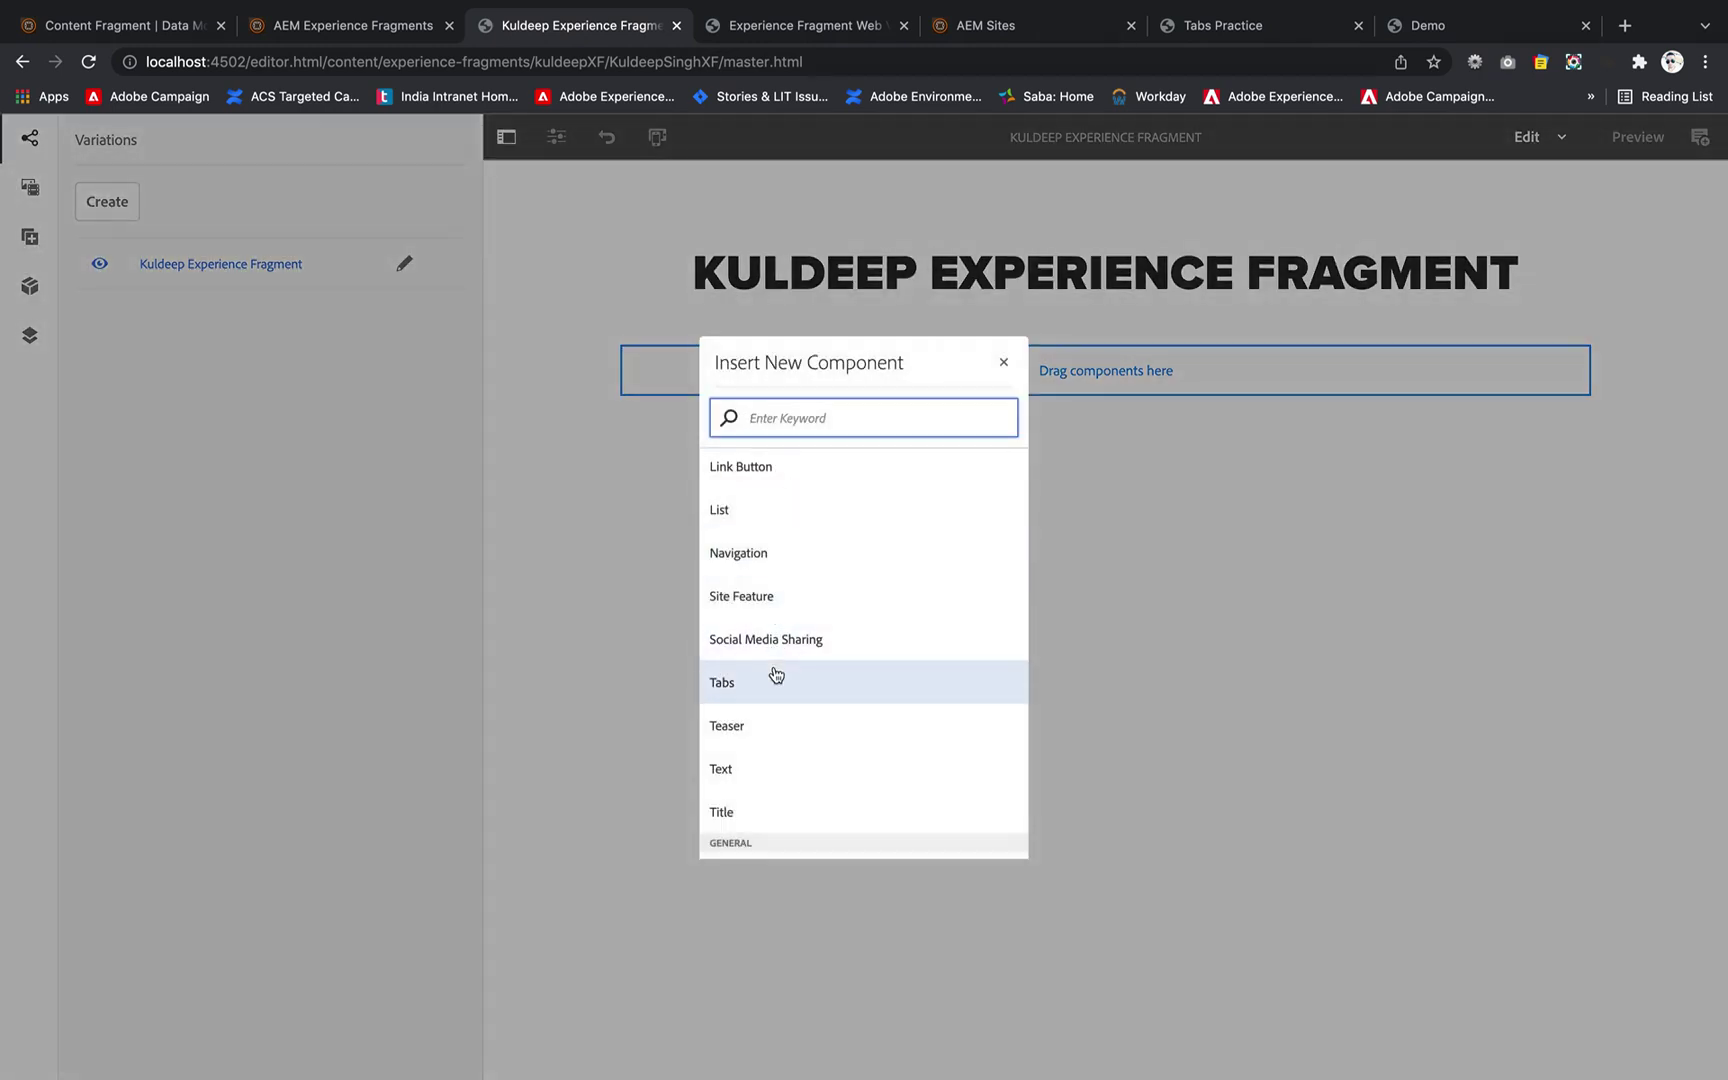
scroll(777, 673, down, 3)
scroll(775, 670, up, 5)
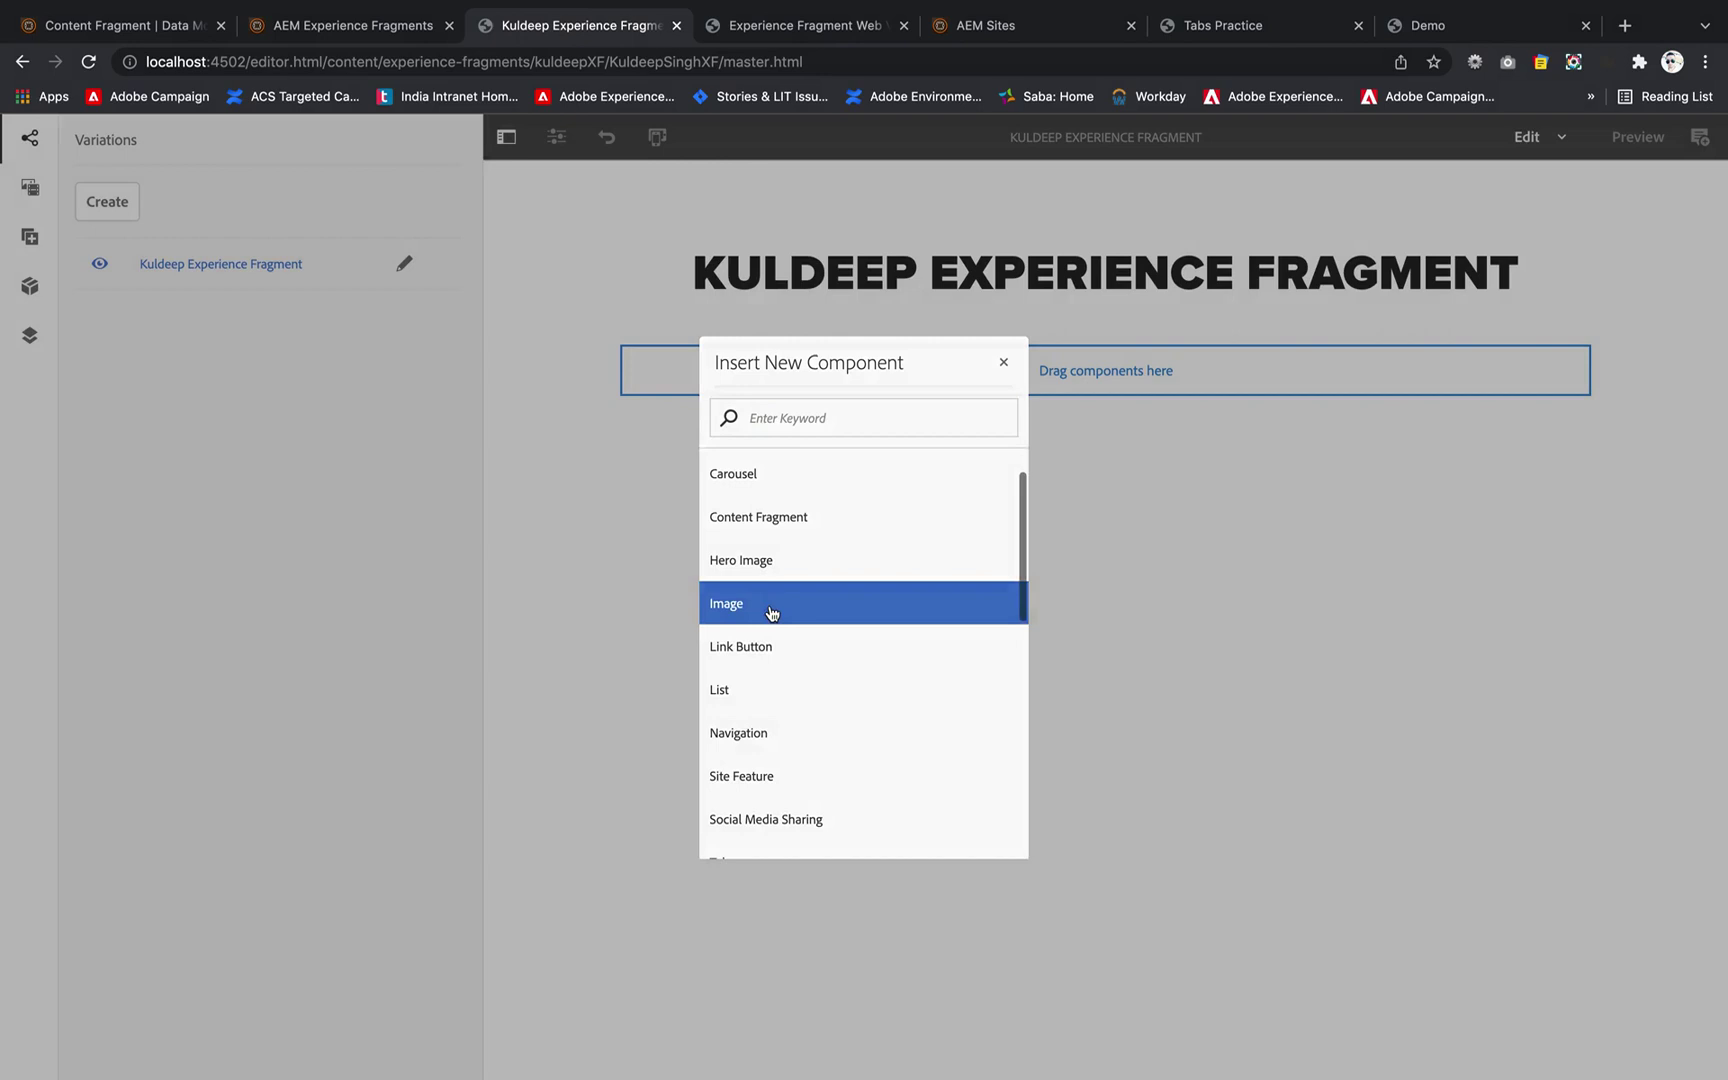
click(772, 613)
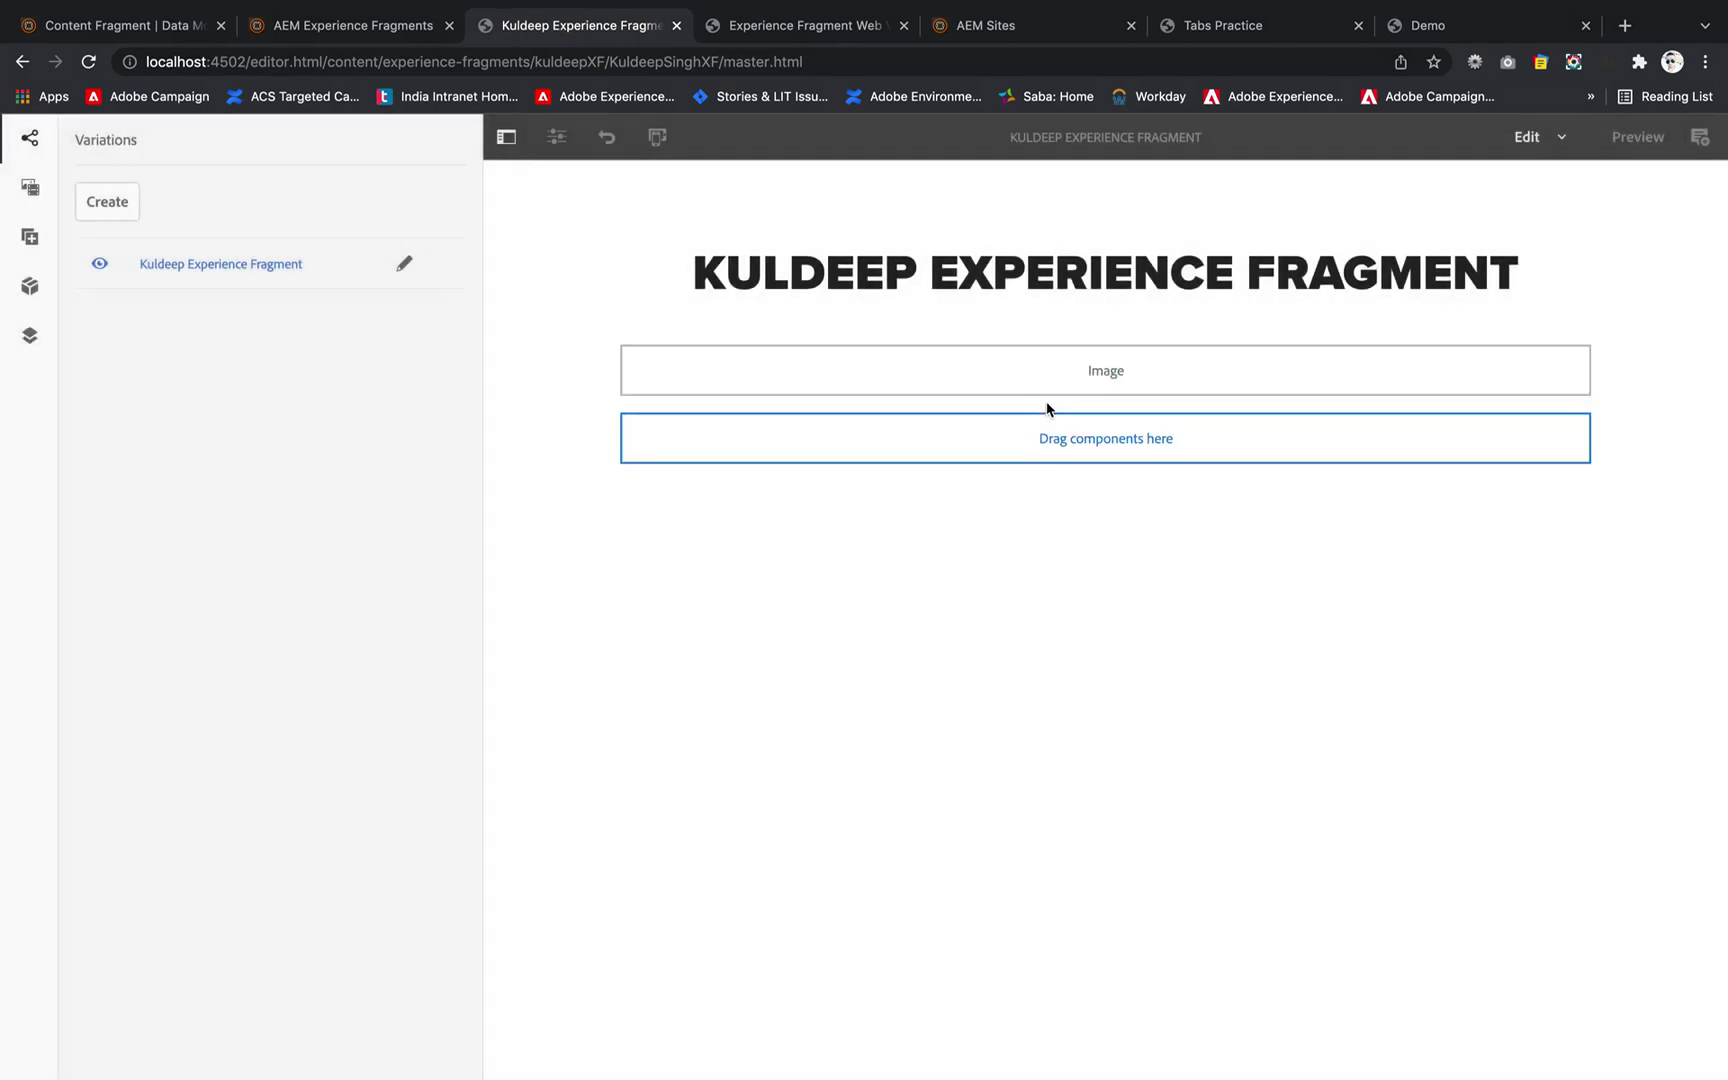
Add a Link Button component into the remaining drop area
click(1057, 455)
click(651, 392)
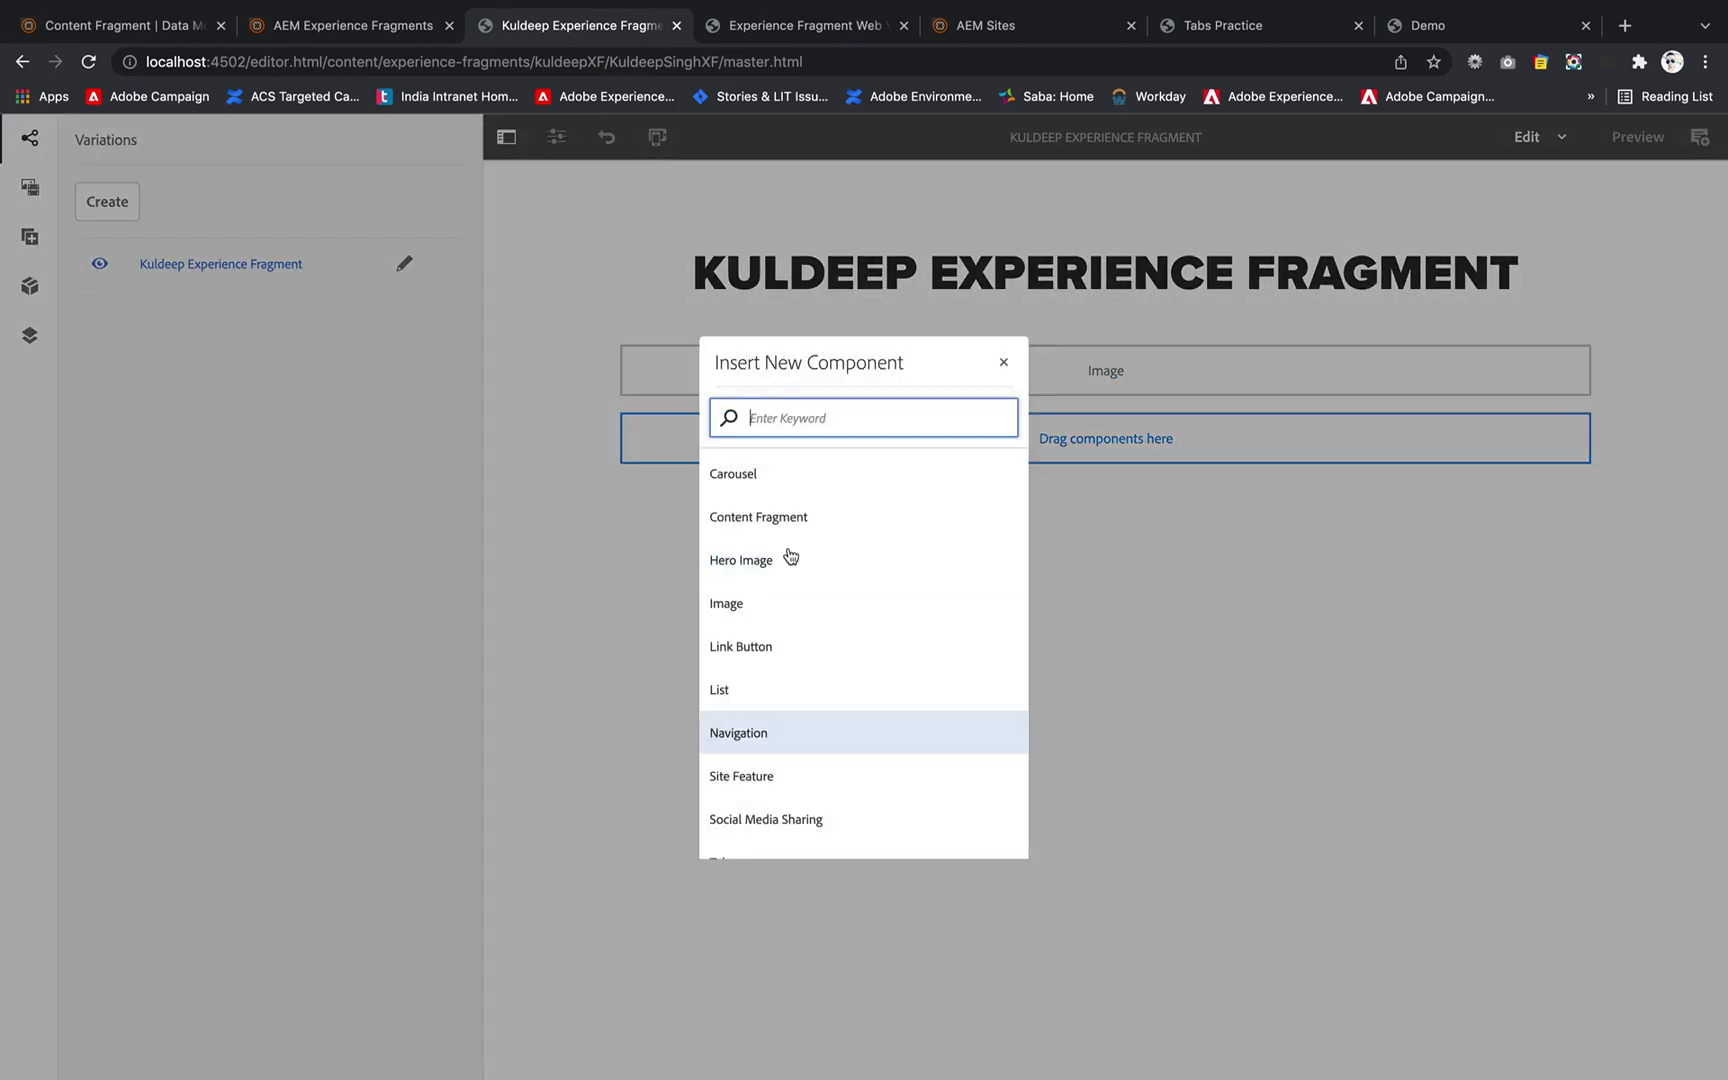
scroll(755, 690, down, 5)
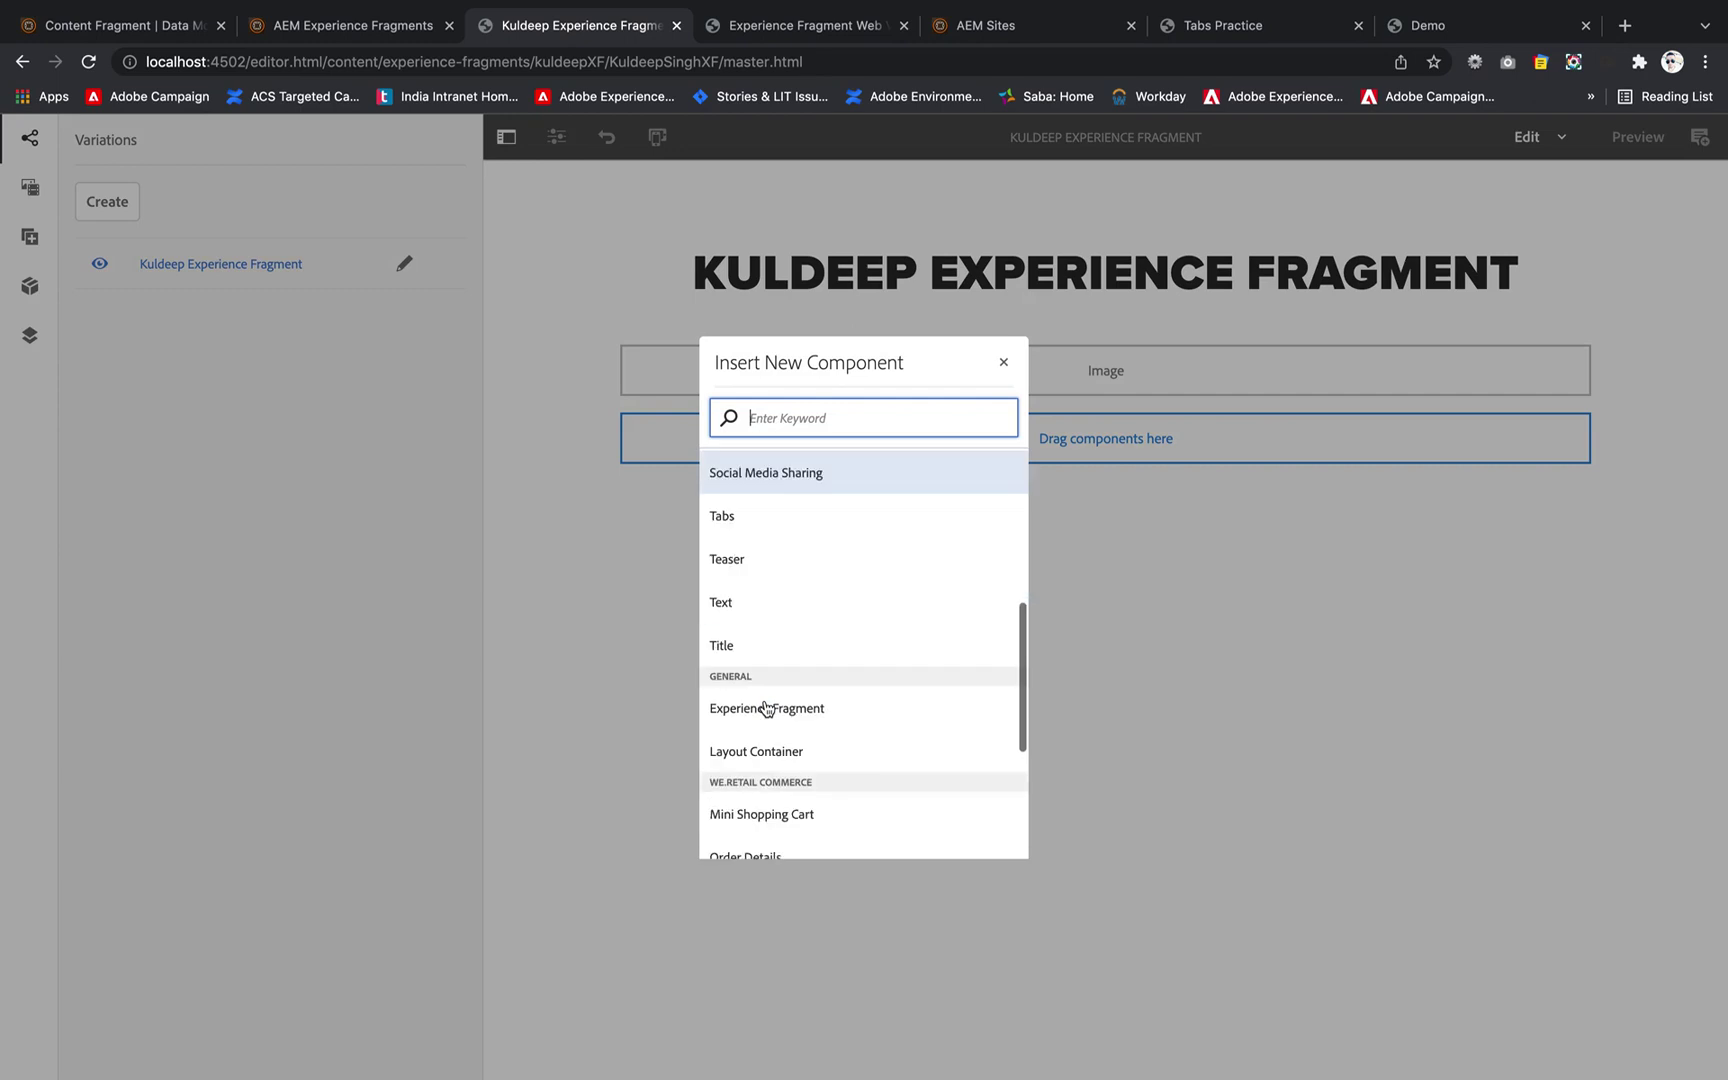
scroll(767, 706, down, 3)
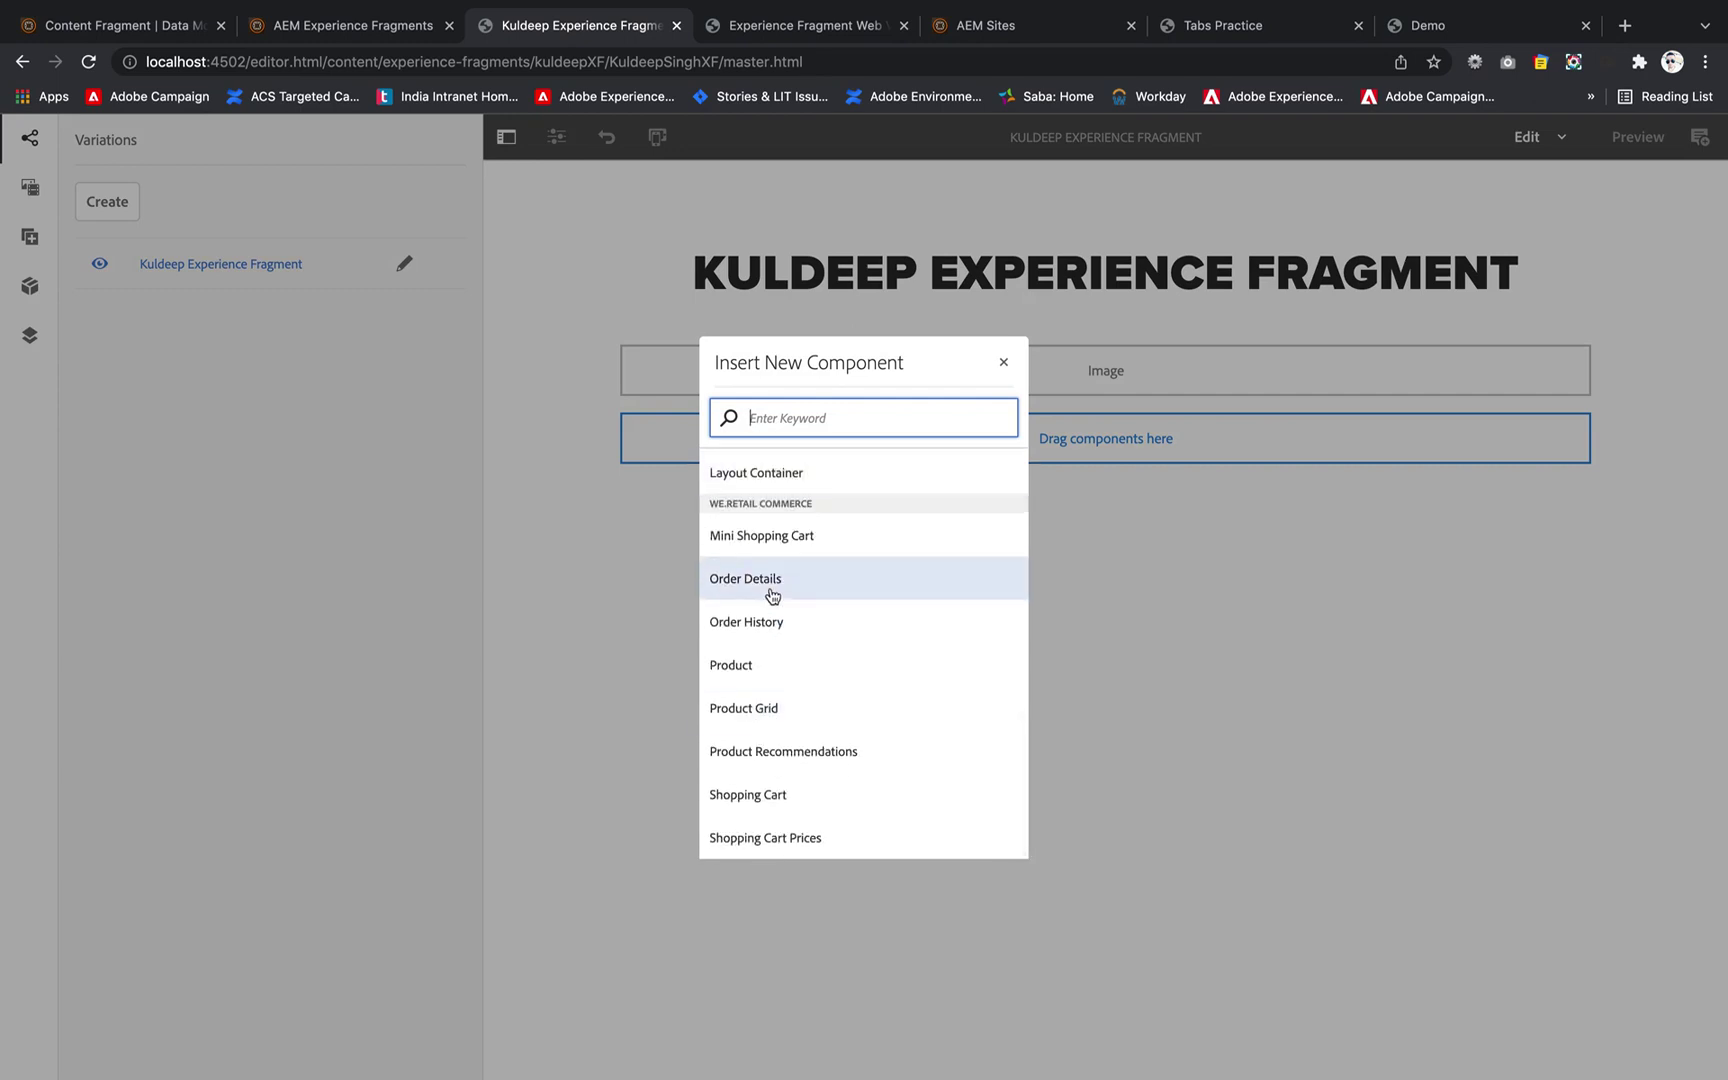
scroll(773, 594, up, 4)
scroll(773, 594, up, 4)
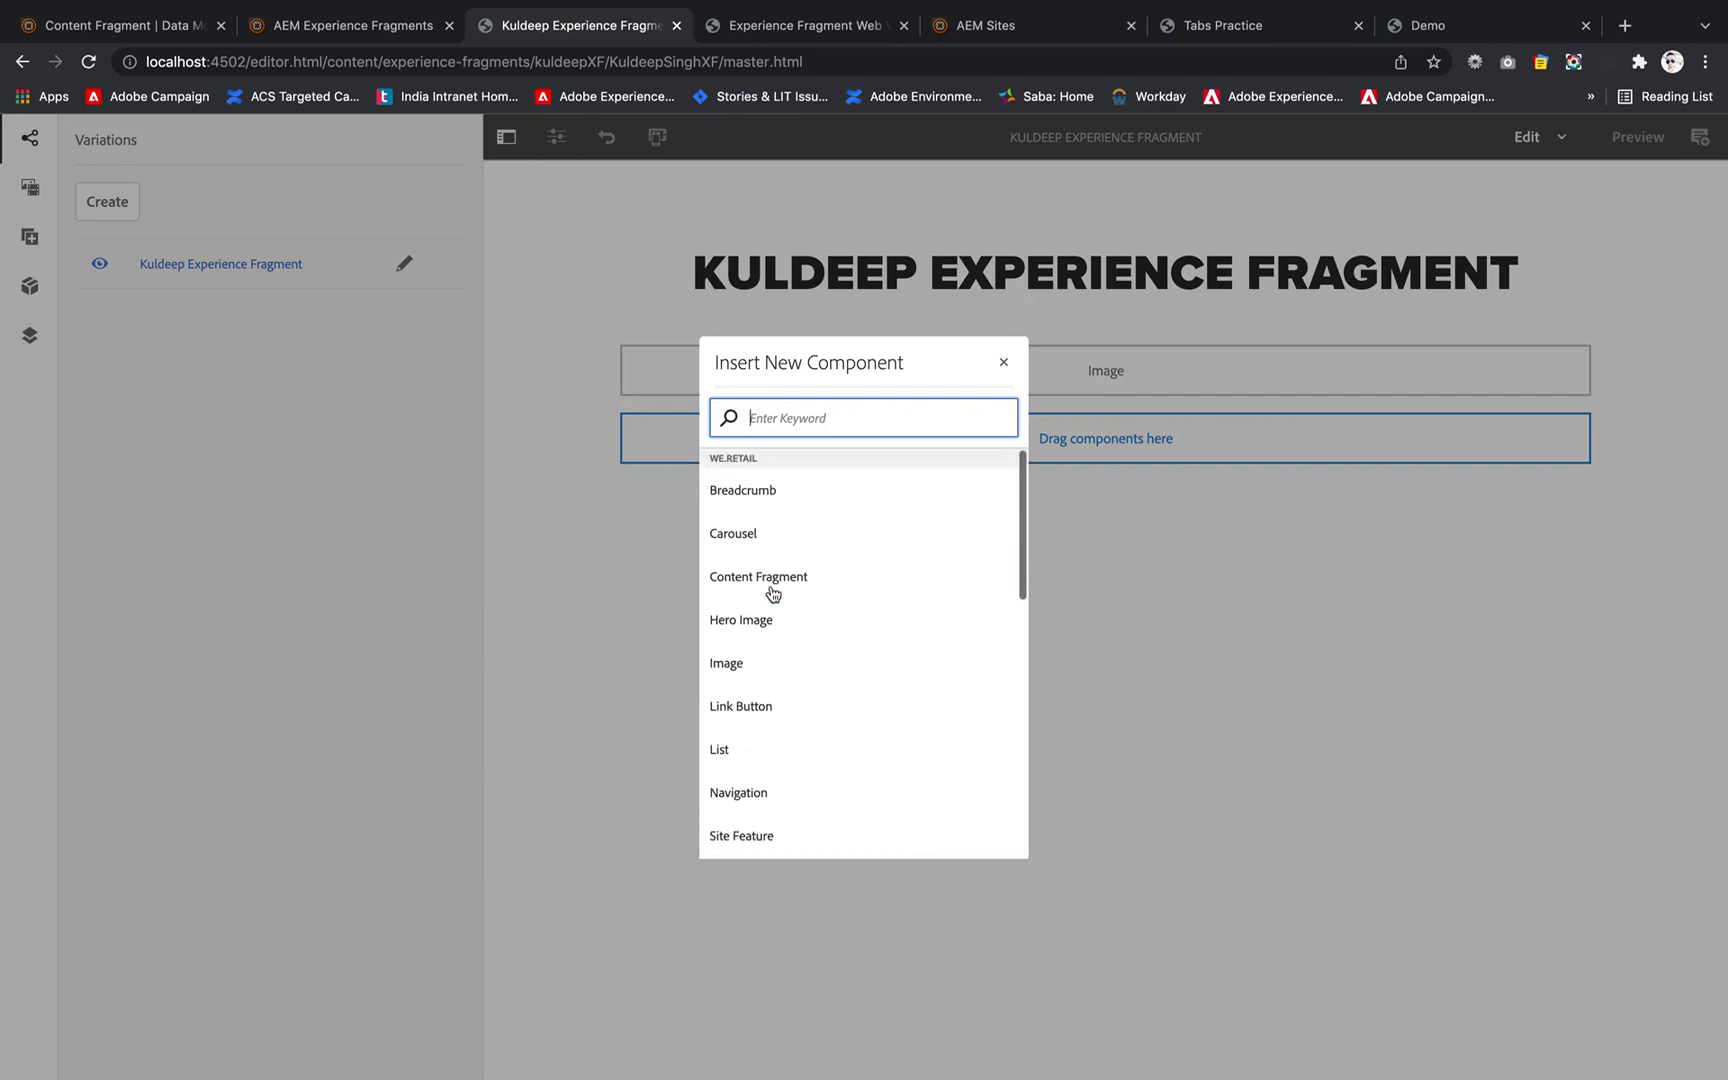
click(762, 697)
Select the fragment's title heading and bring up its settings
click(1059, 372)
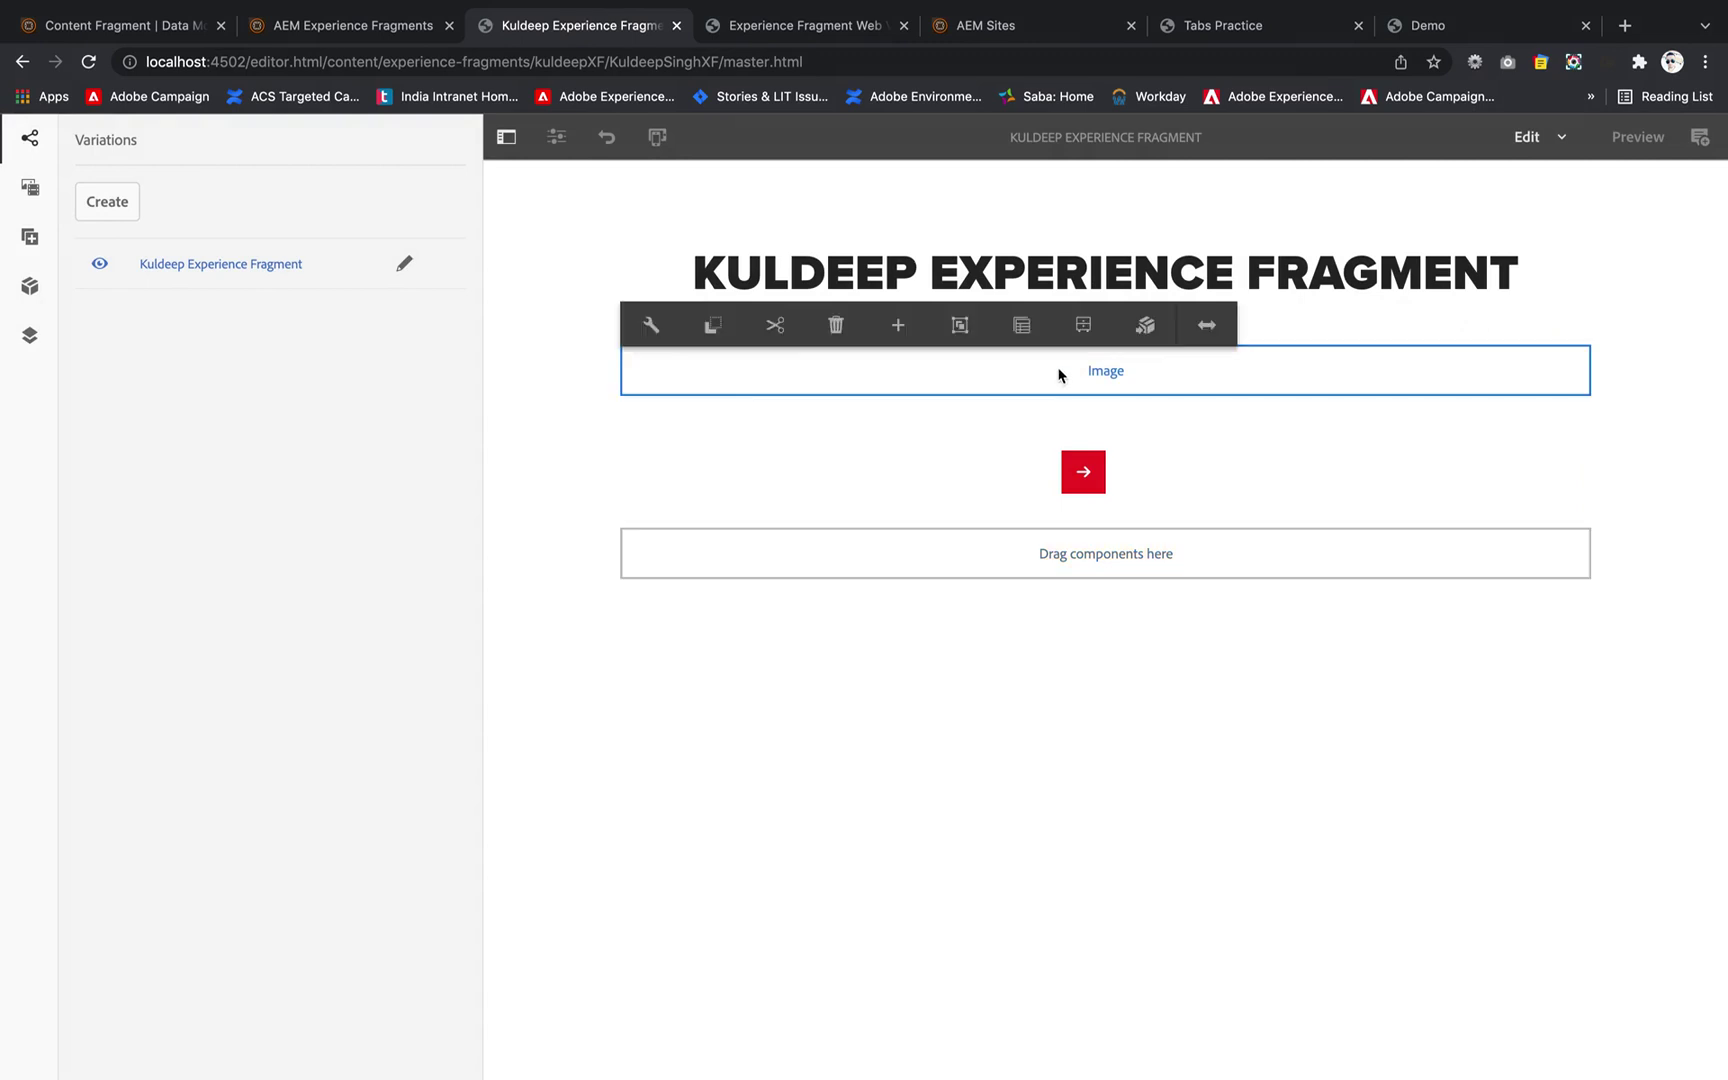
click(662, 446)
click(681, 248)
click(715, 199)
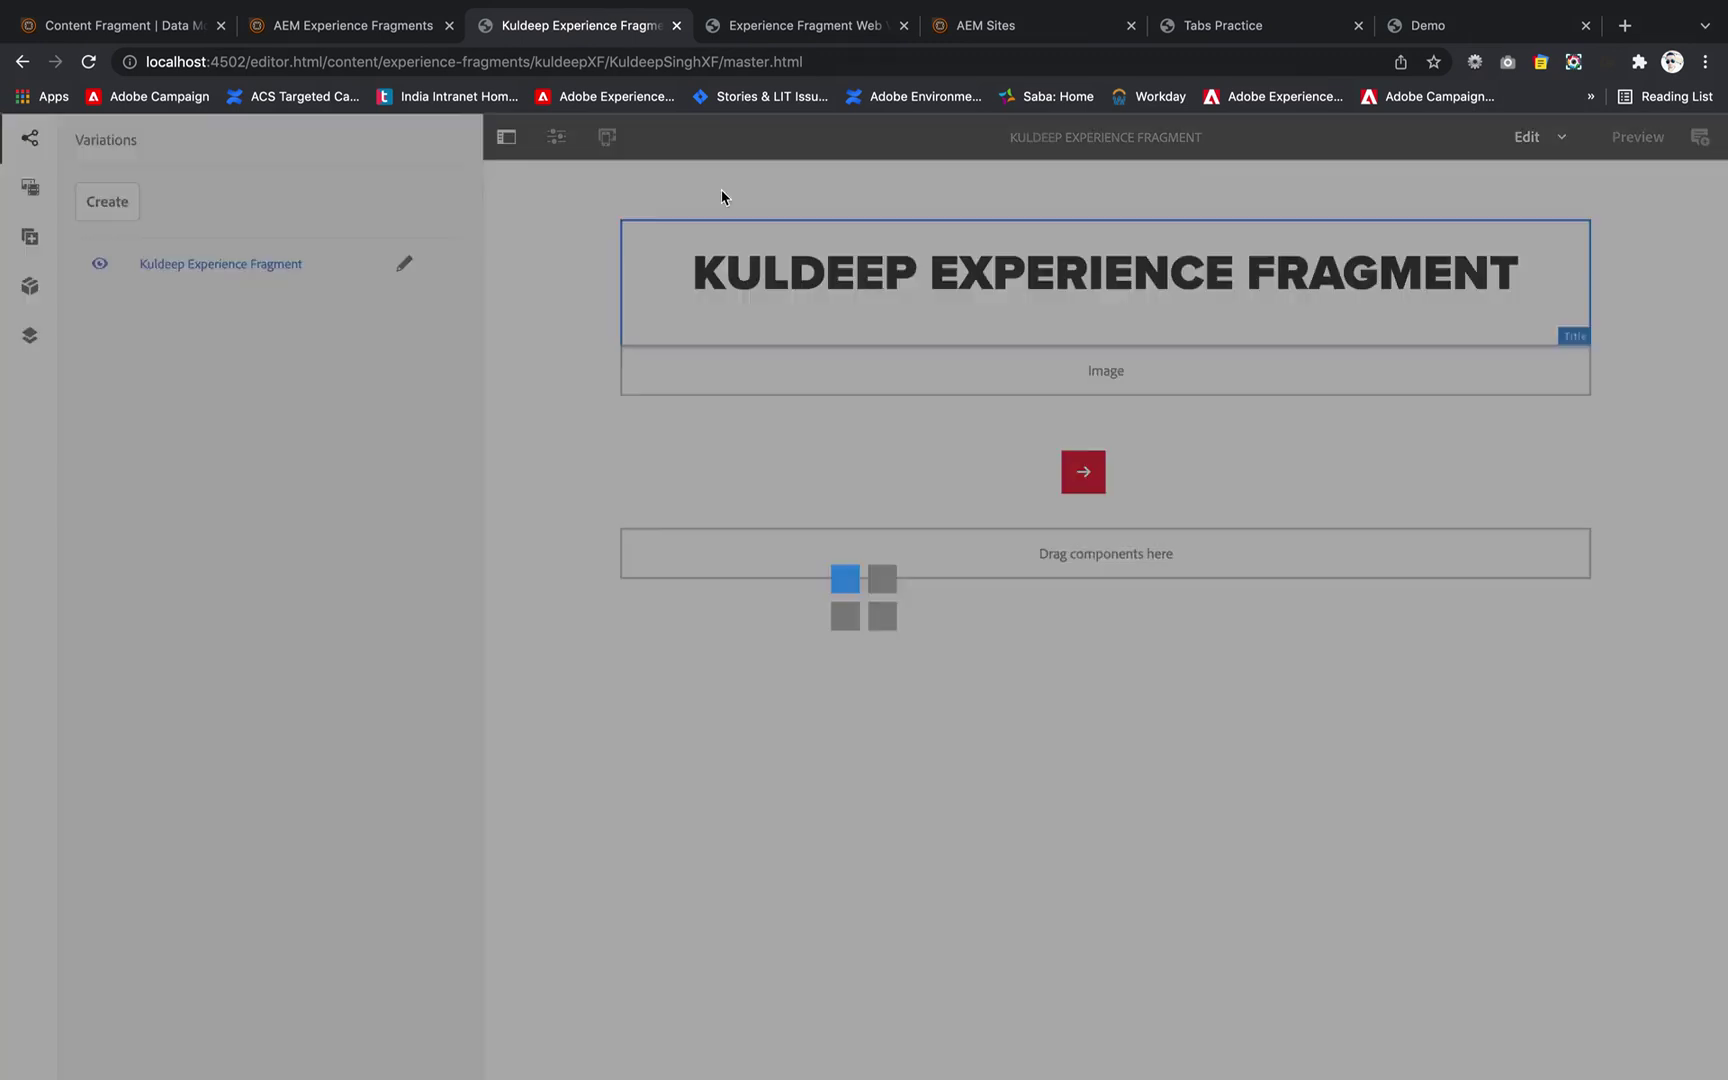
Change the Title component's heading text to 'THIS IS MY XF'
click(737, 481)
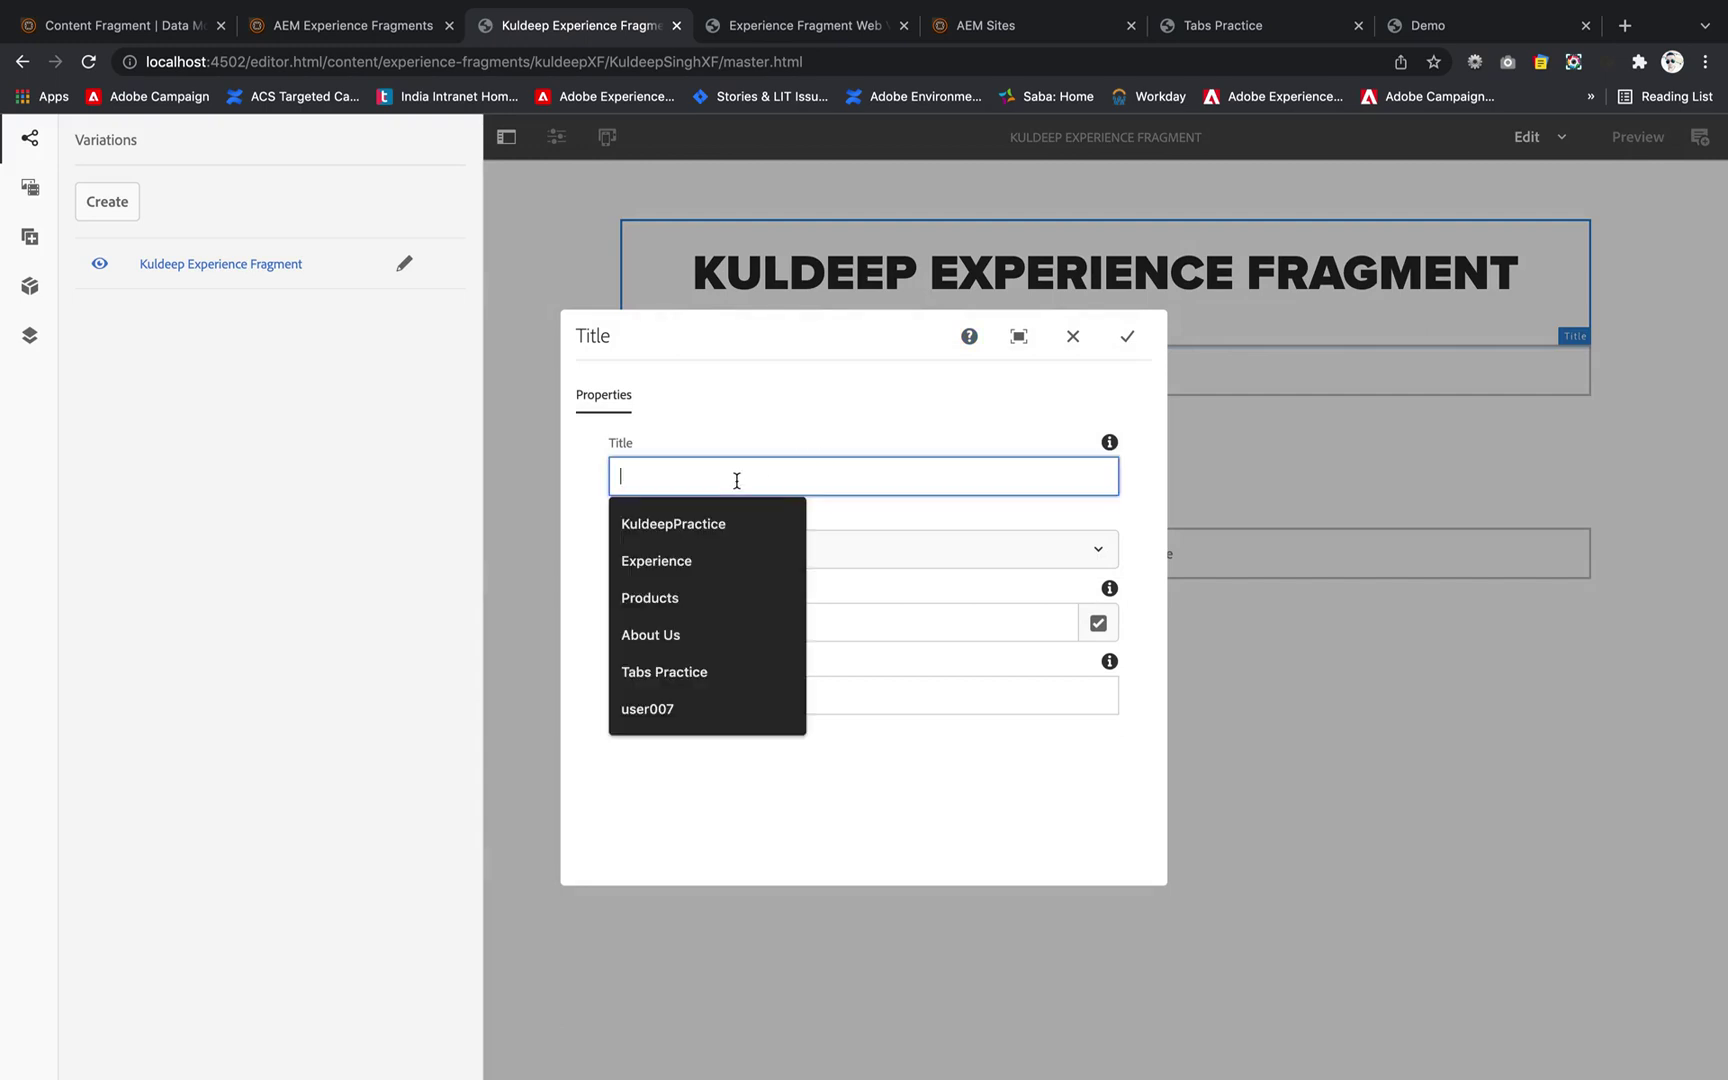
text(THIS IS MY XF)
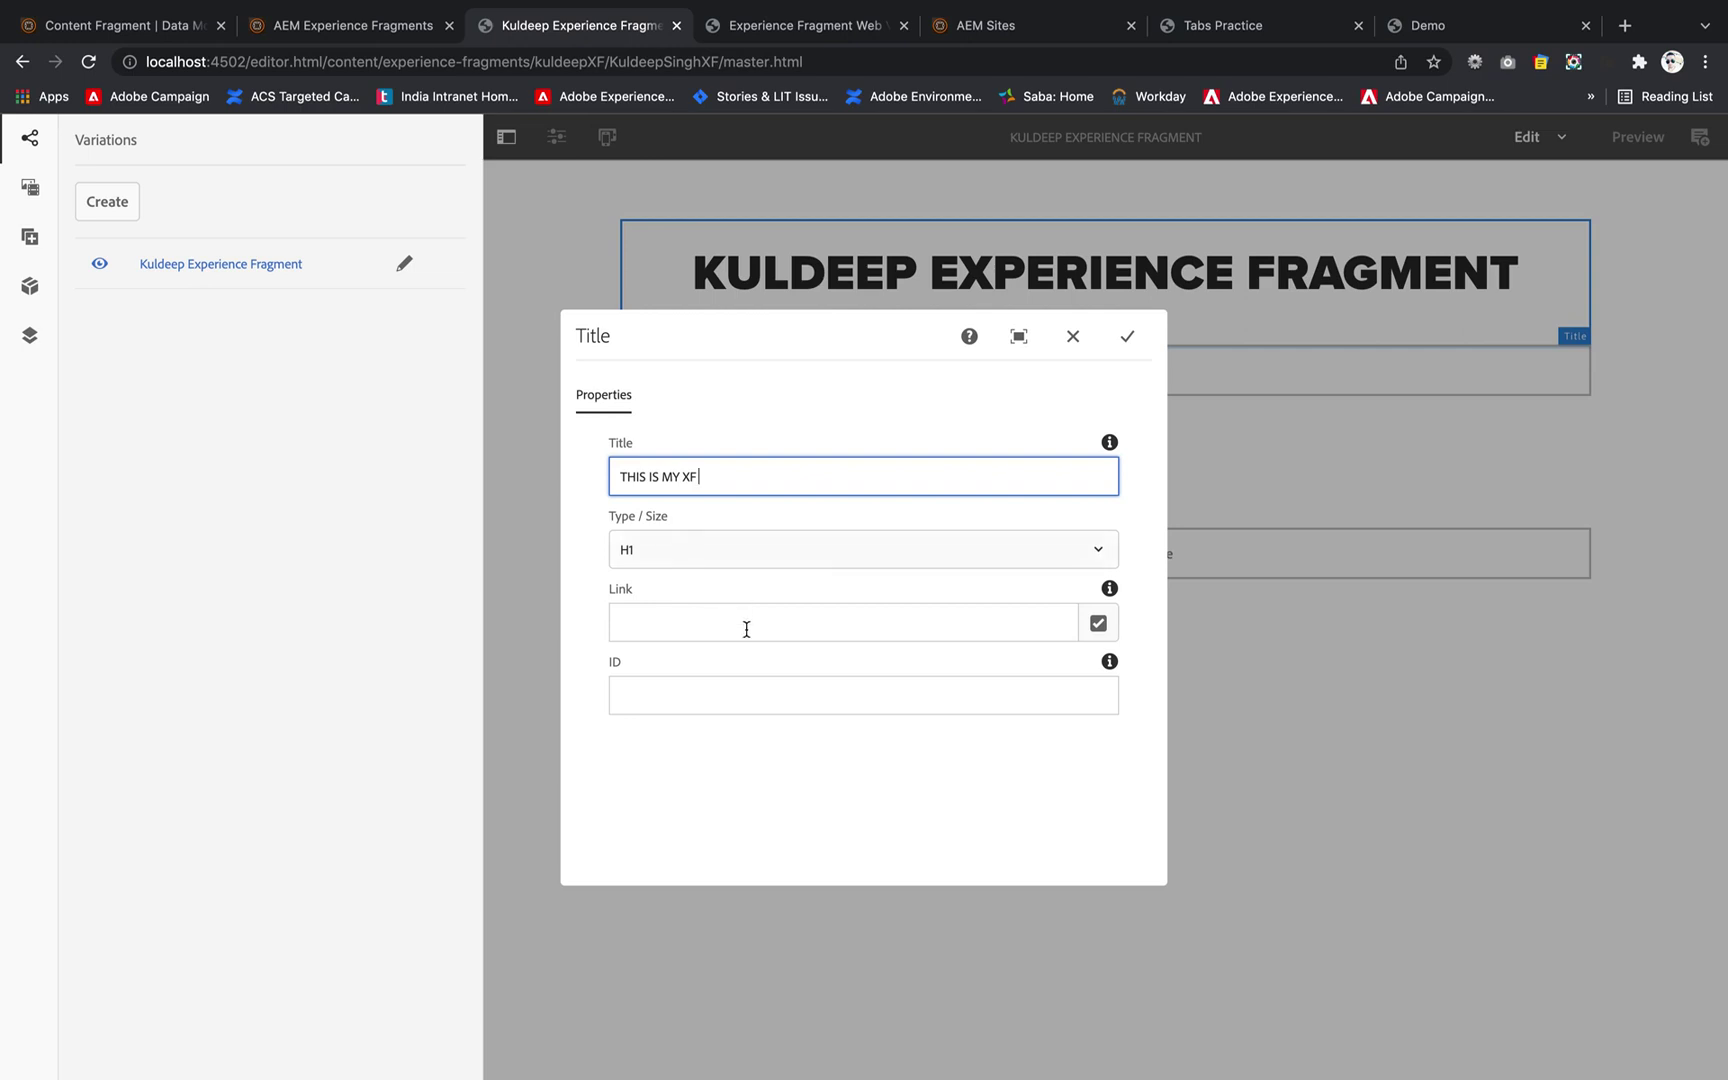
click(1127, 336)
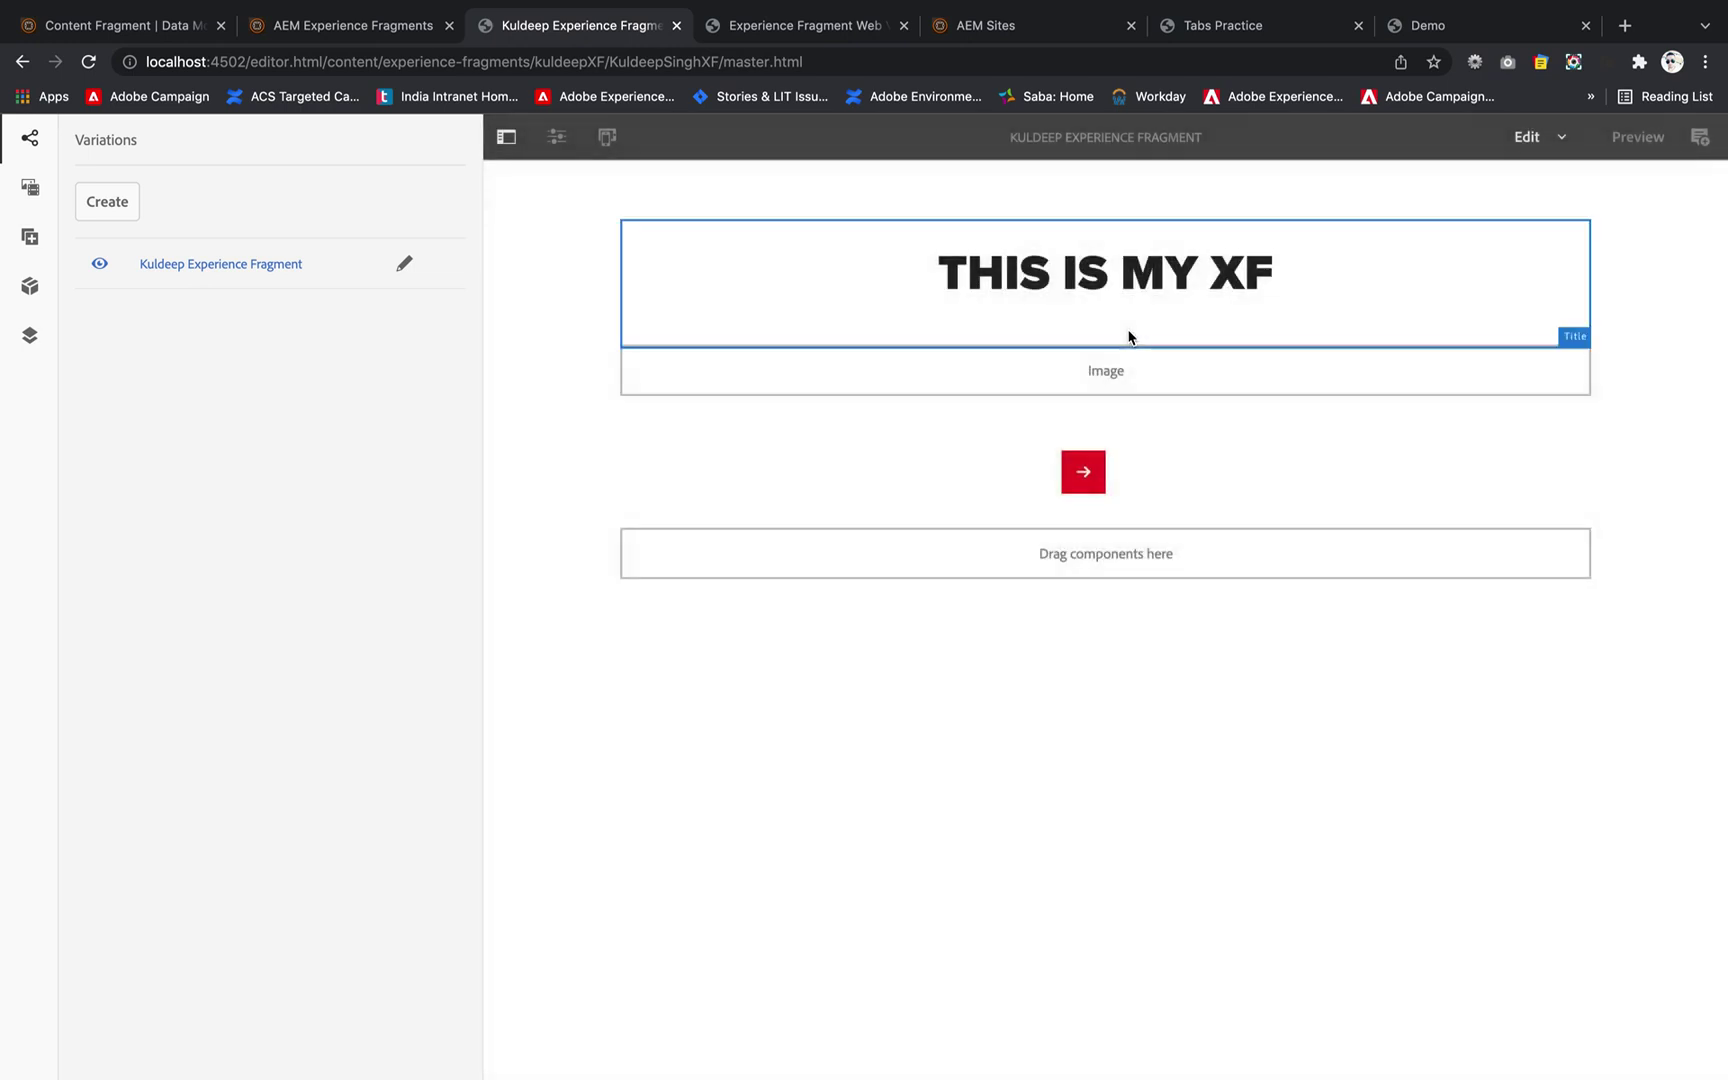
click(1123, 388)
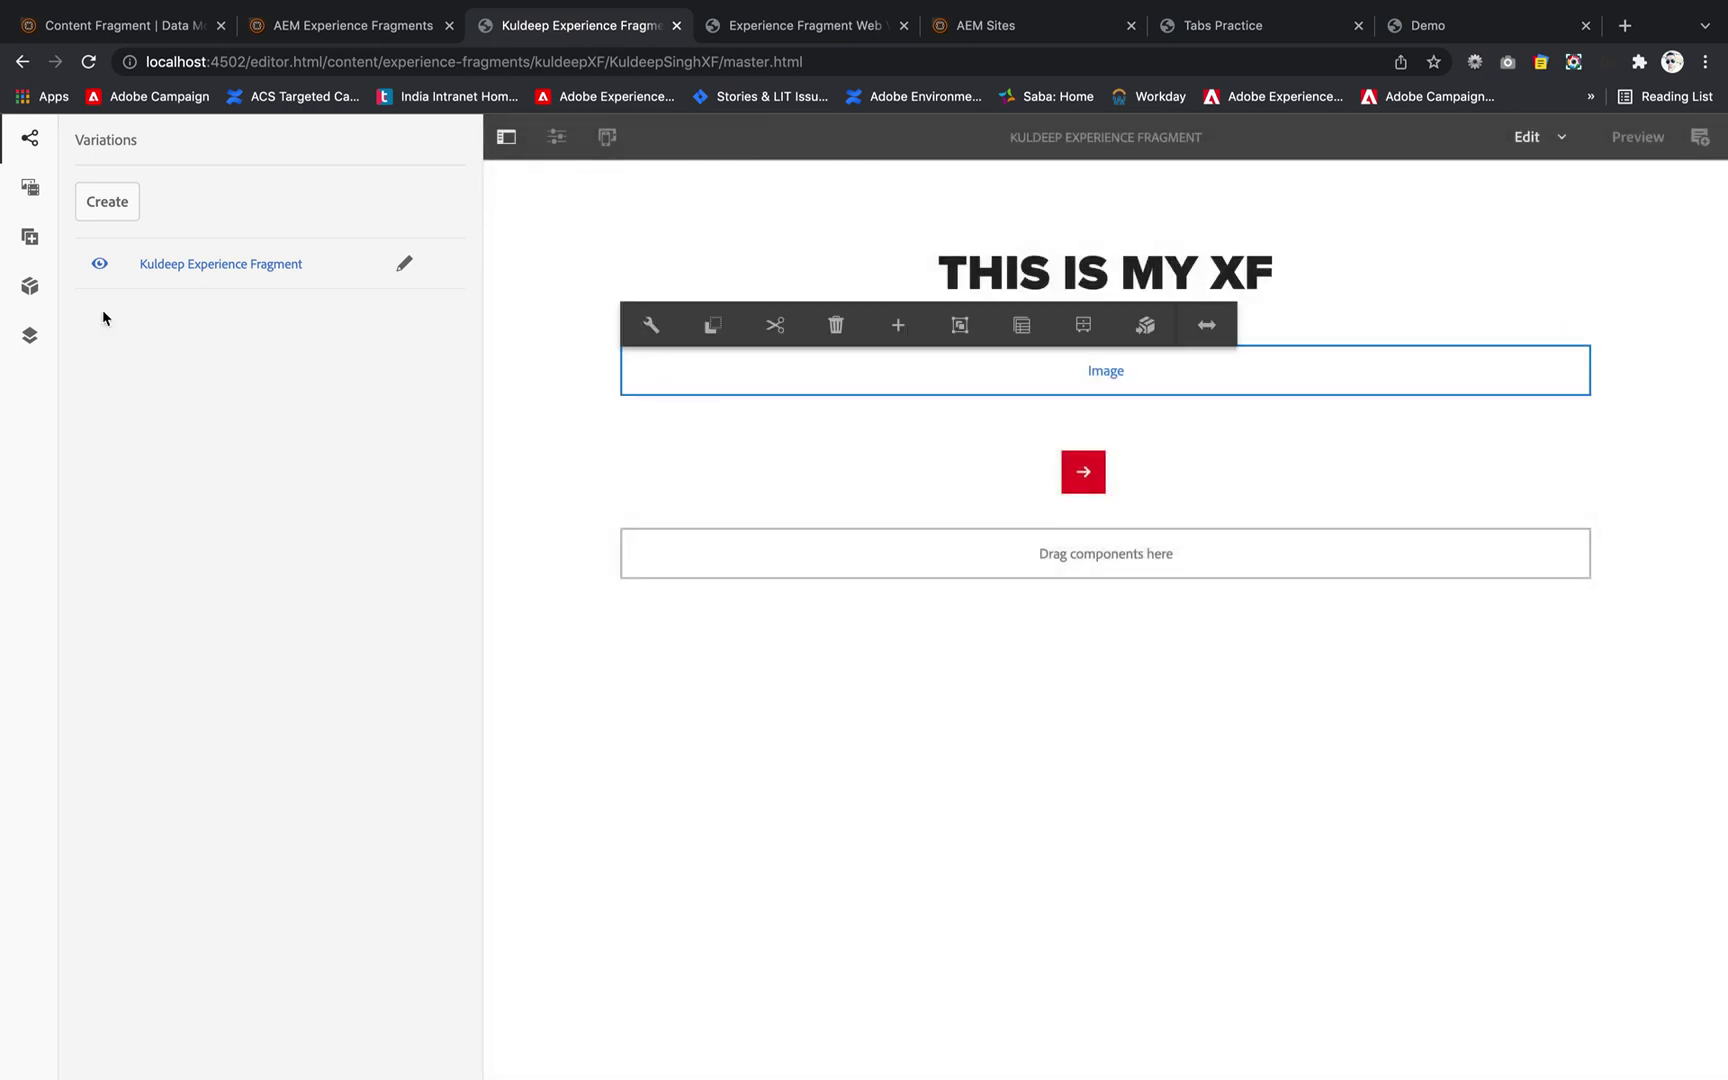
Drag the snowy mountain glacier photo from the Assets panel into the Image component
click(30, 187)
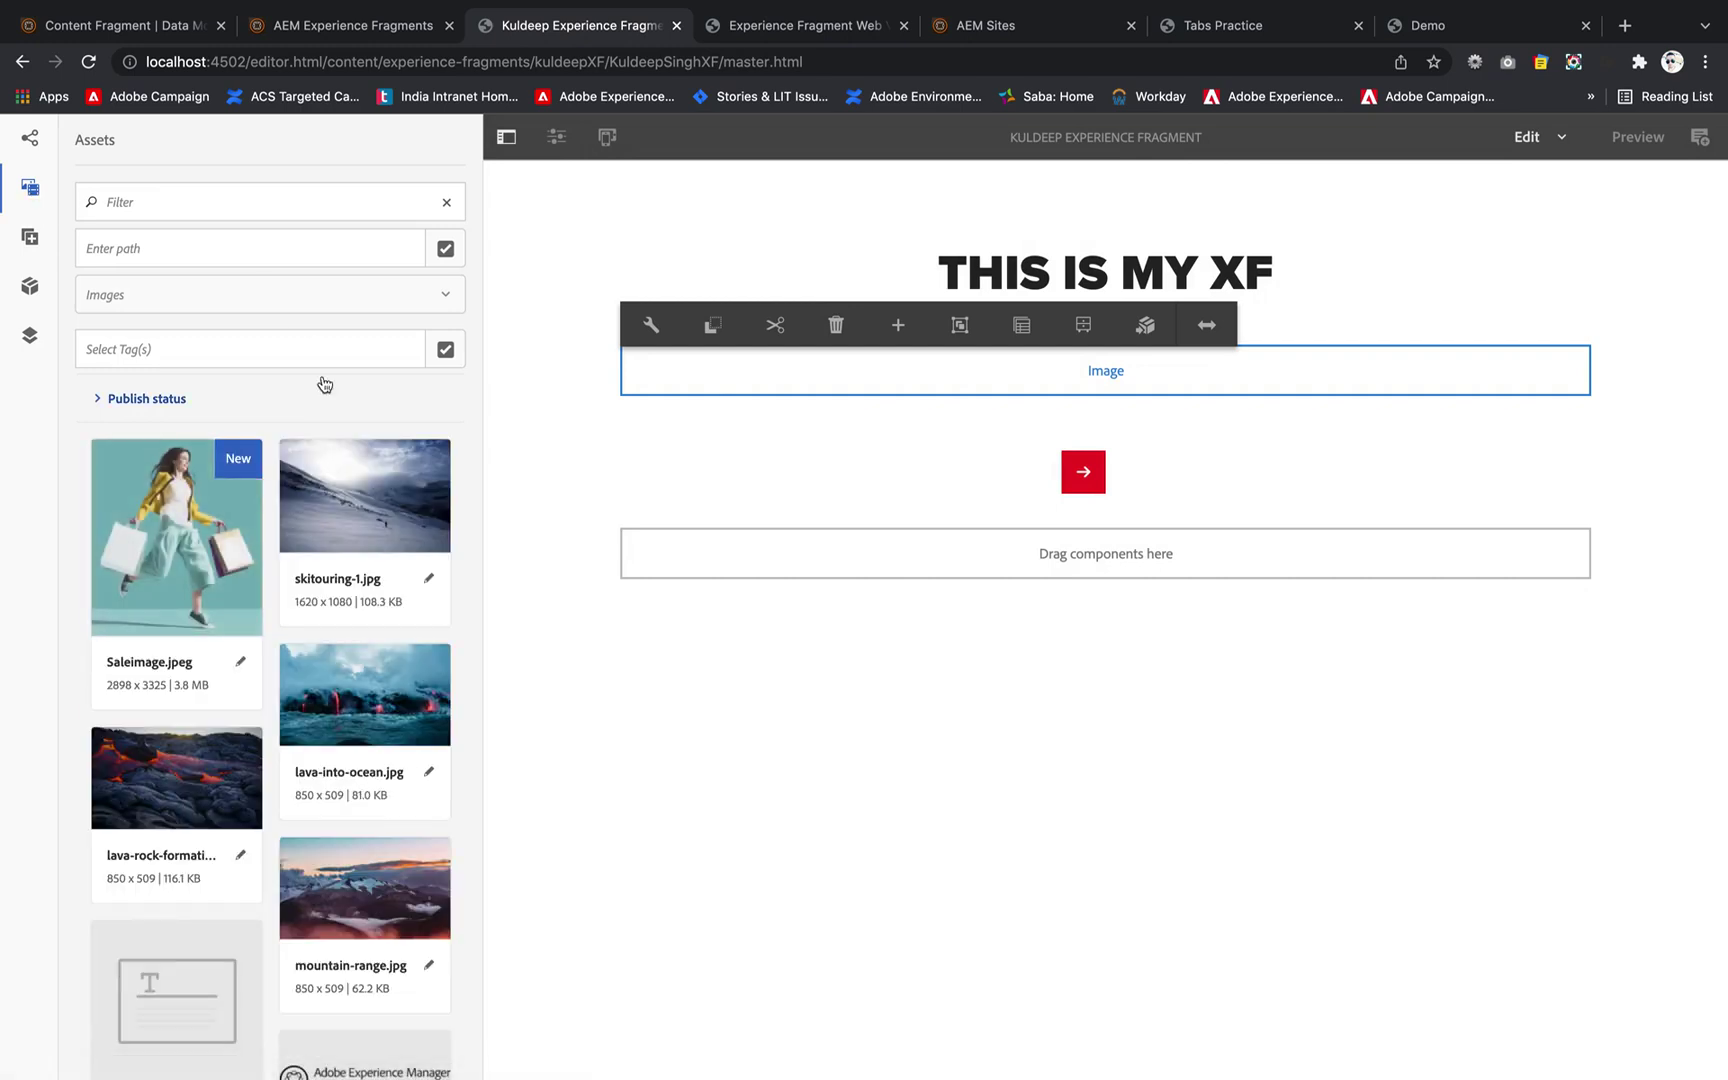
scroll(313, 740, down, 8)
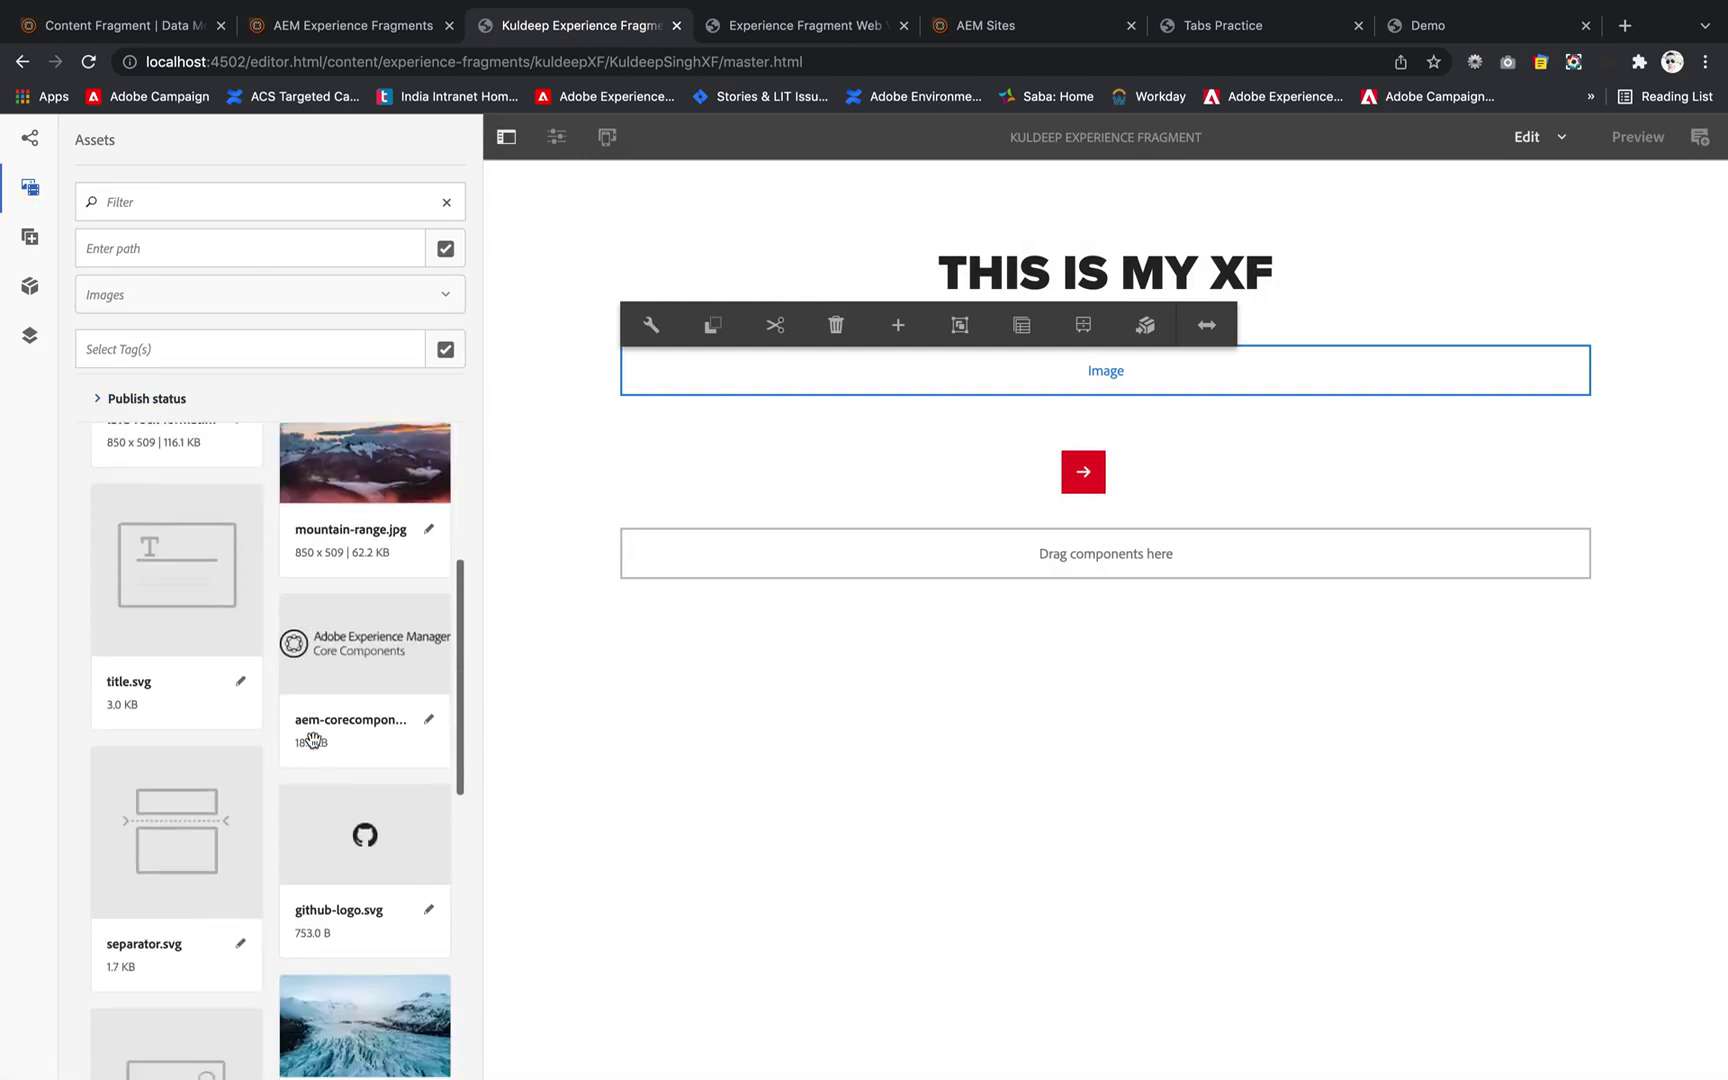
drag(445, 640, 1050, 370)
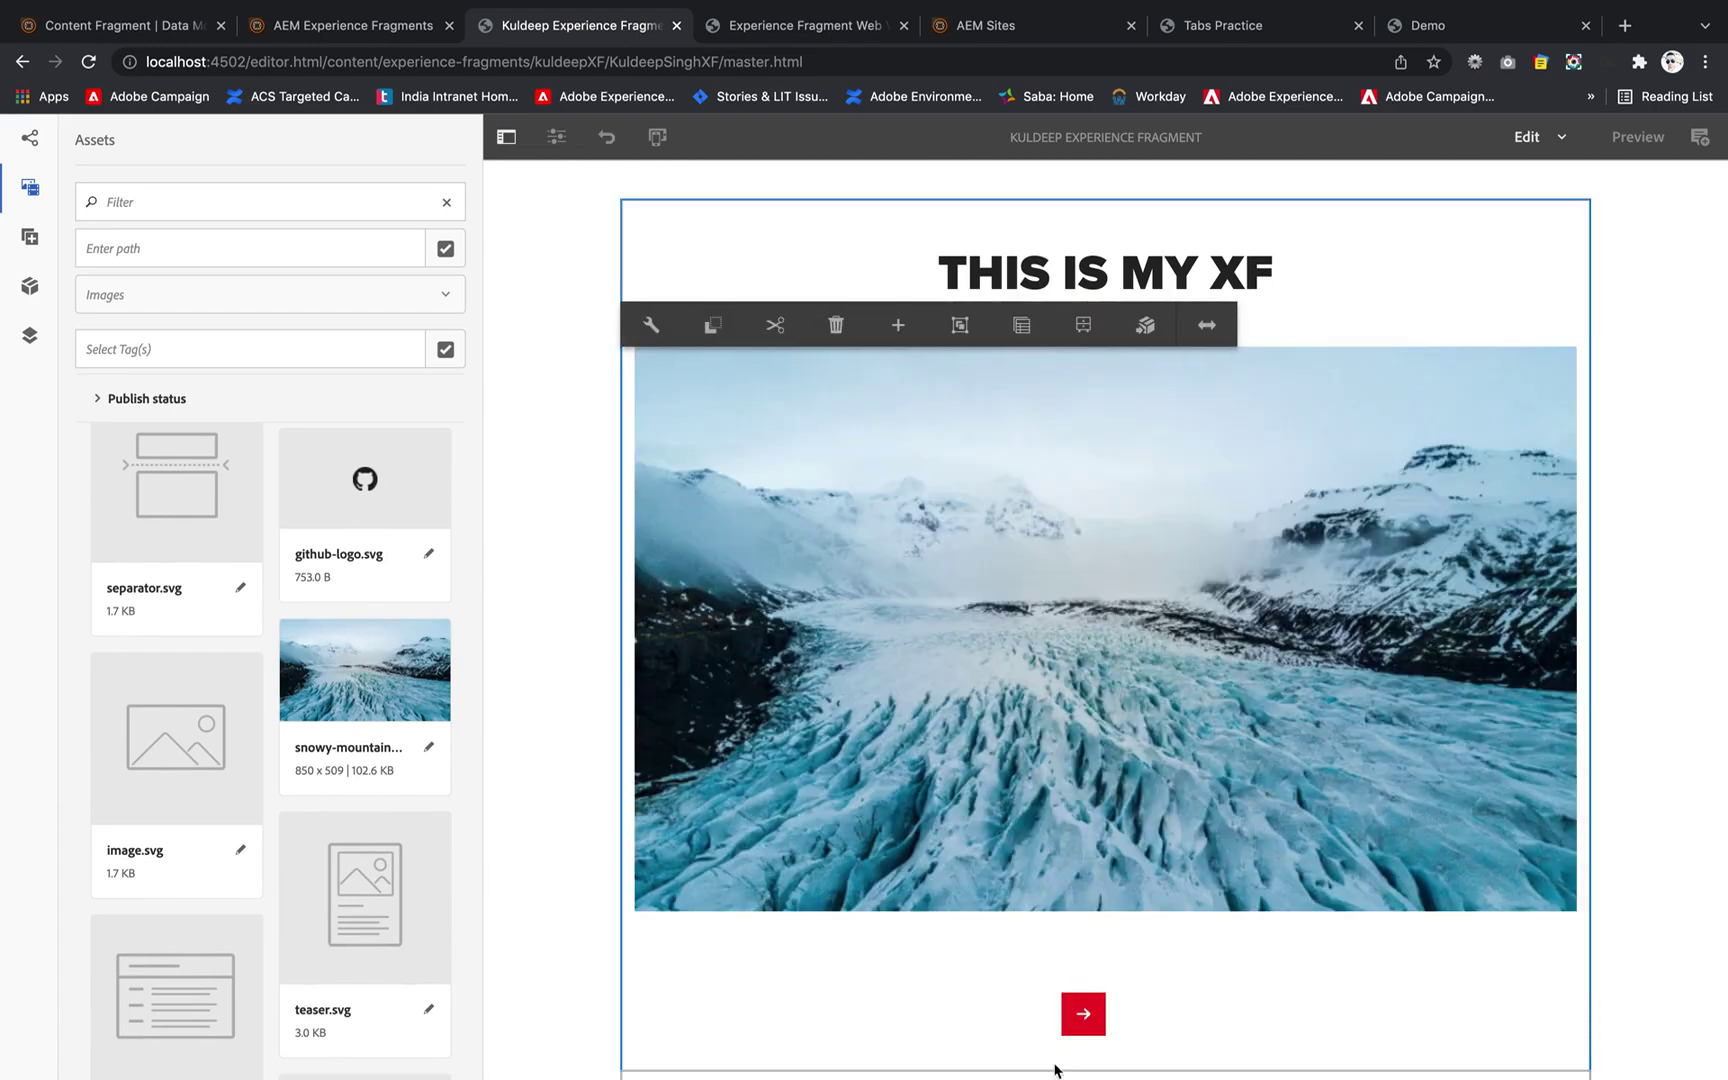
scroll(1065, 1033, down, 1)
click(1056, 941)
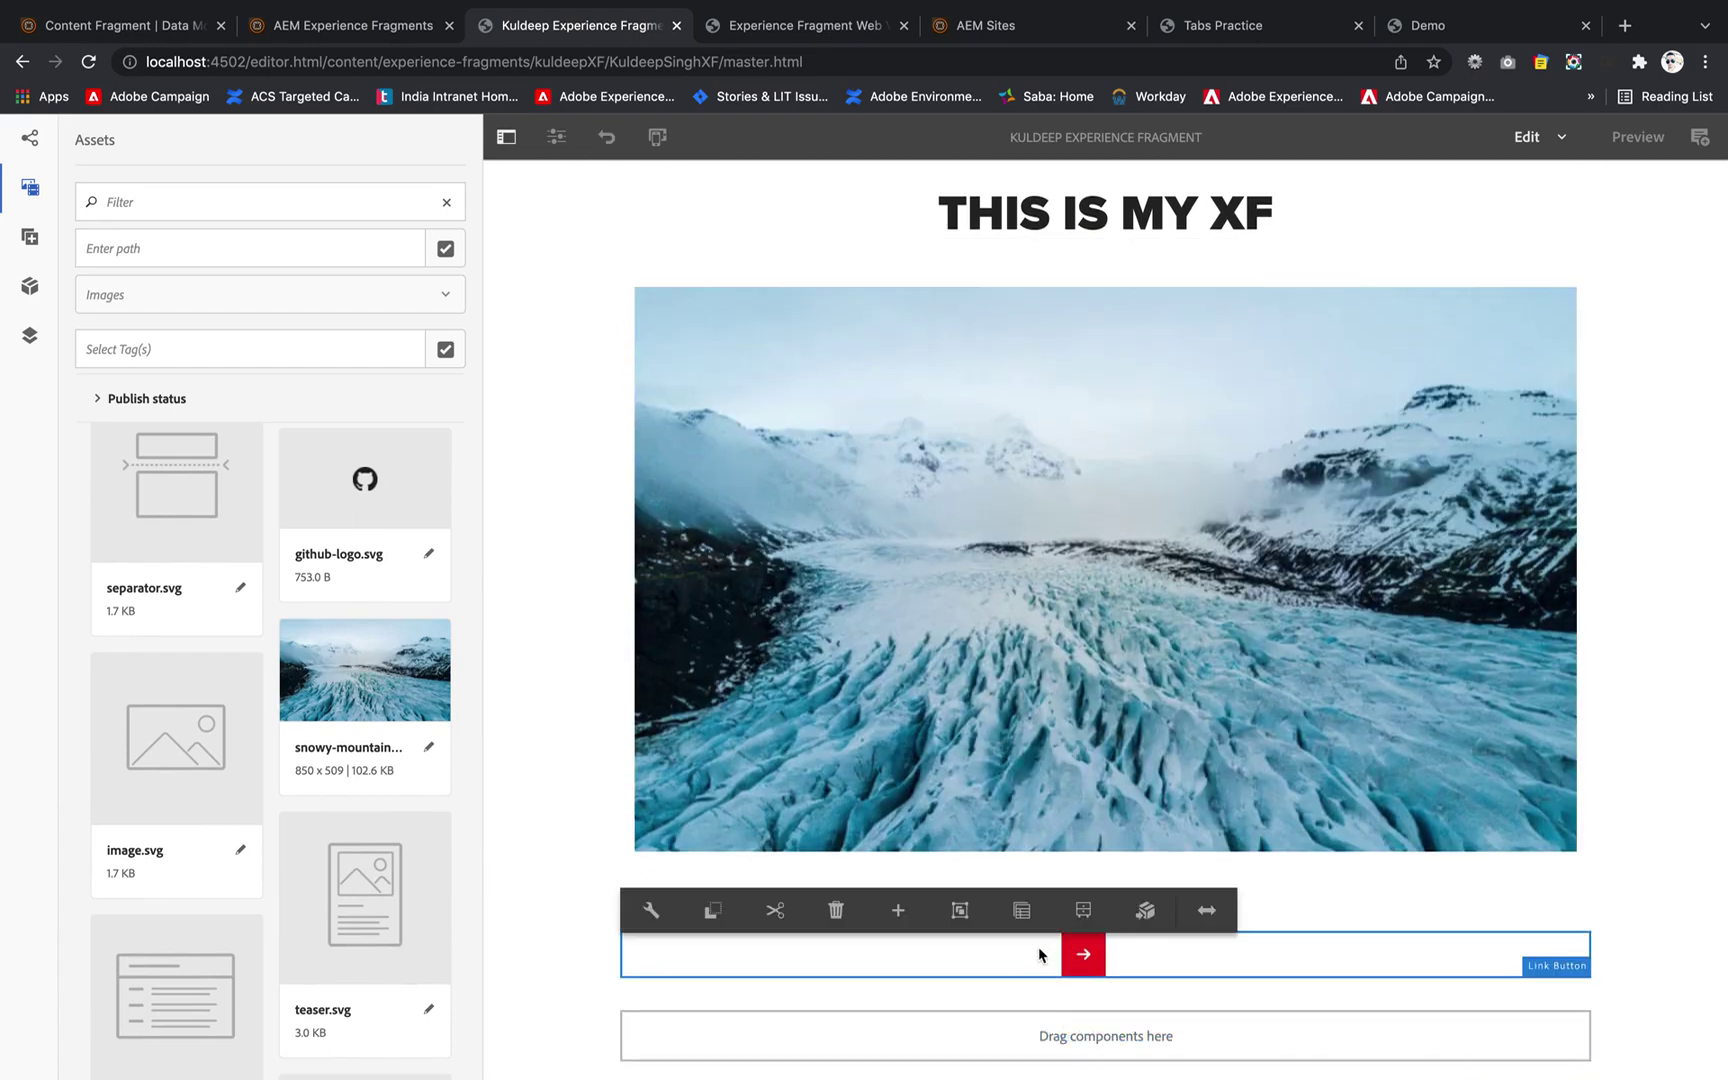
click(645, 906)
Set the button label to 'Try our Services' and link it to /content/we-retail/language-masters/en/practice
click(697, 425)
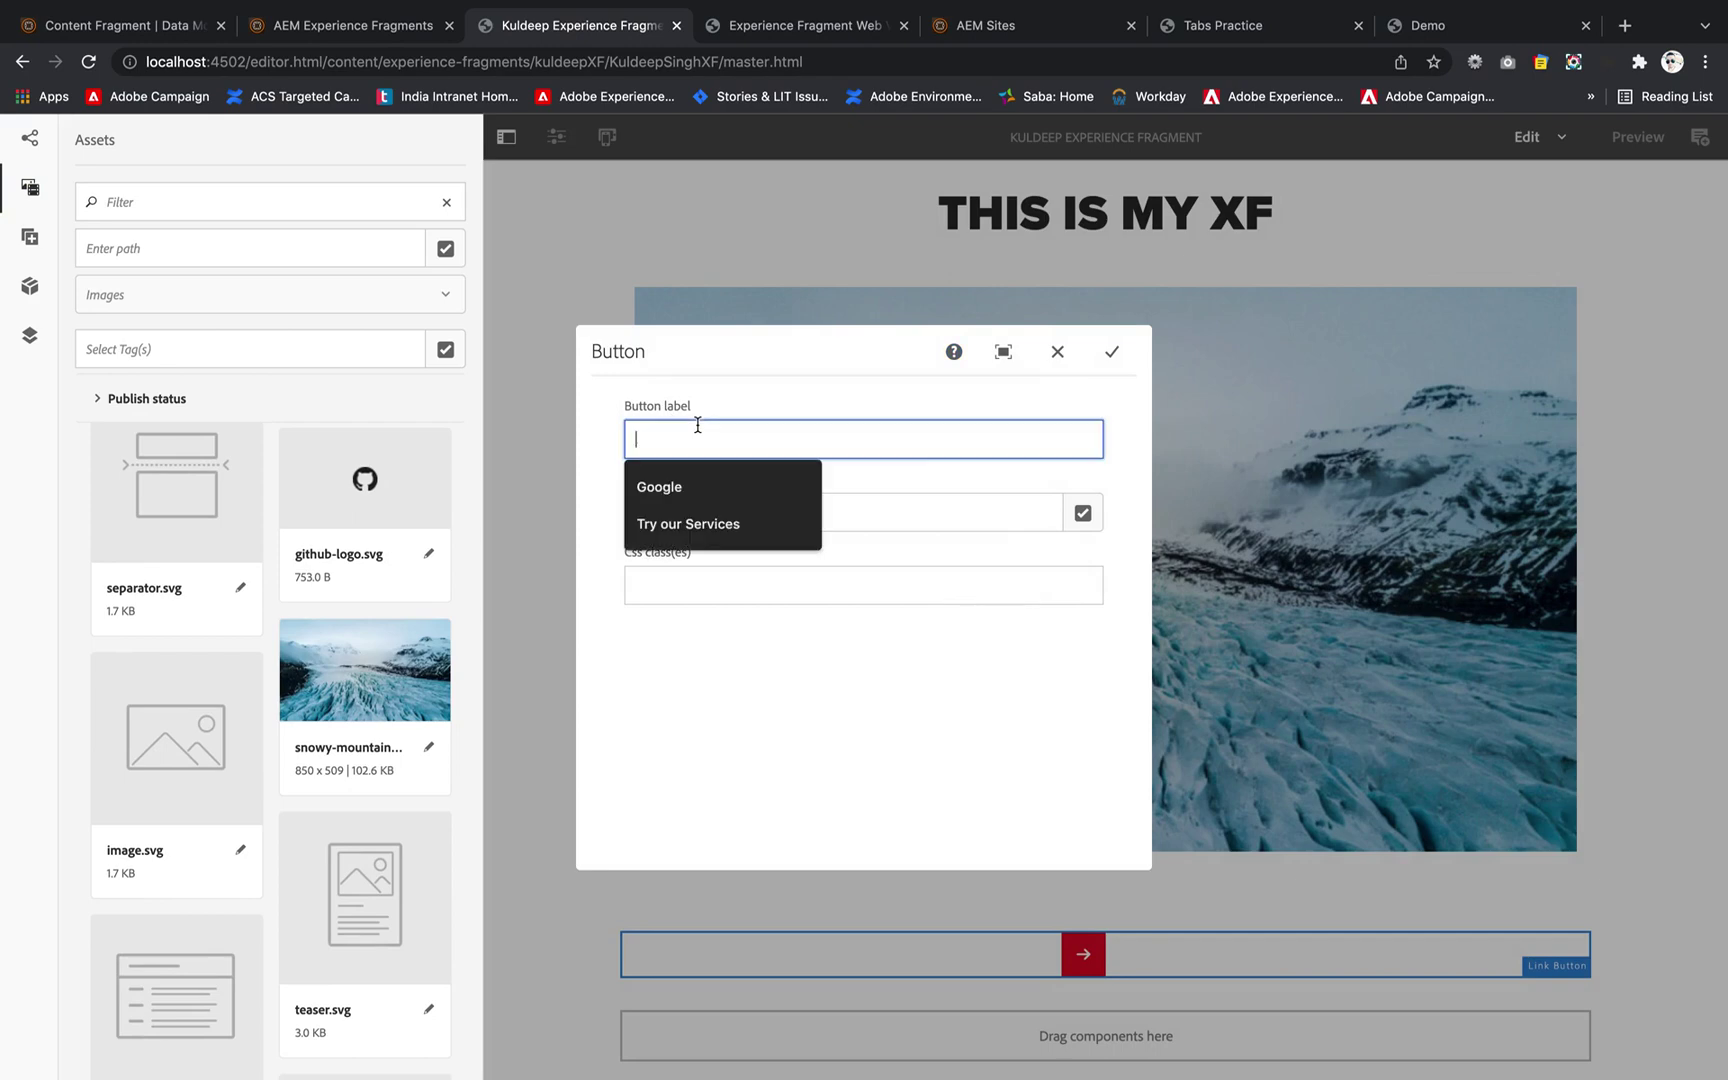
click(690, 523)
click(1082, 515)
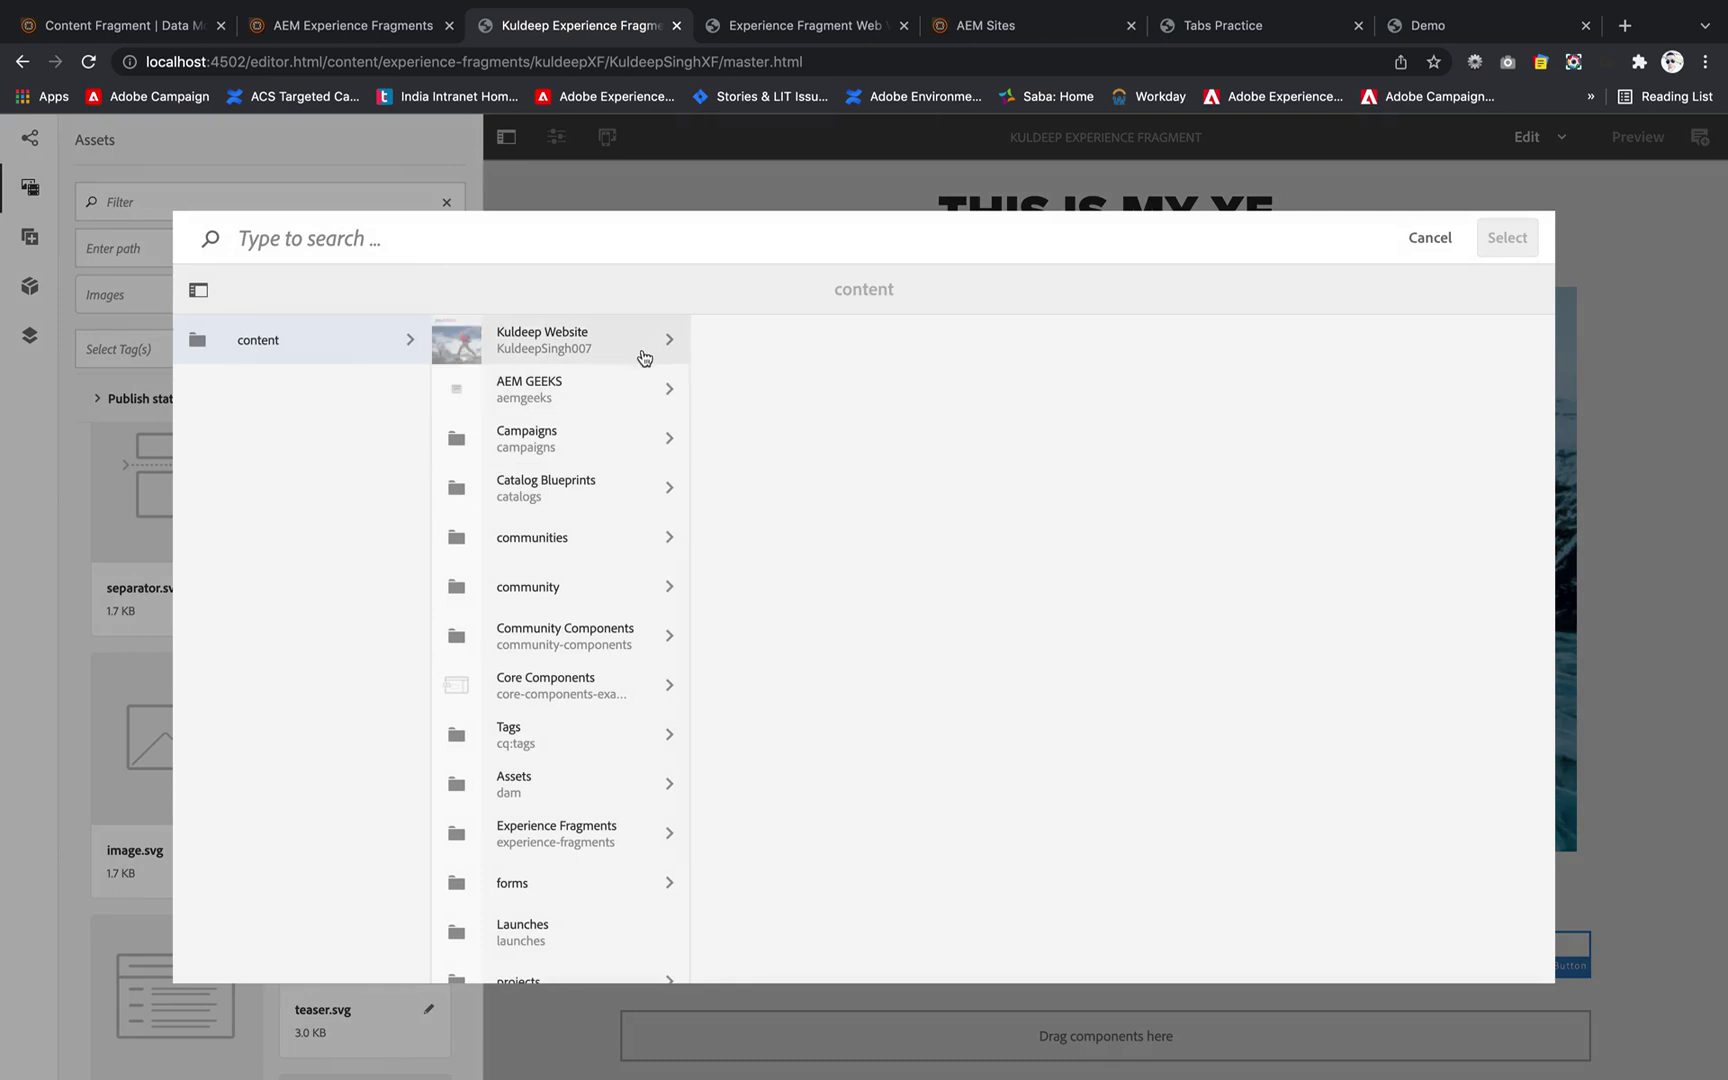
scroll(590, 710, down, 3)
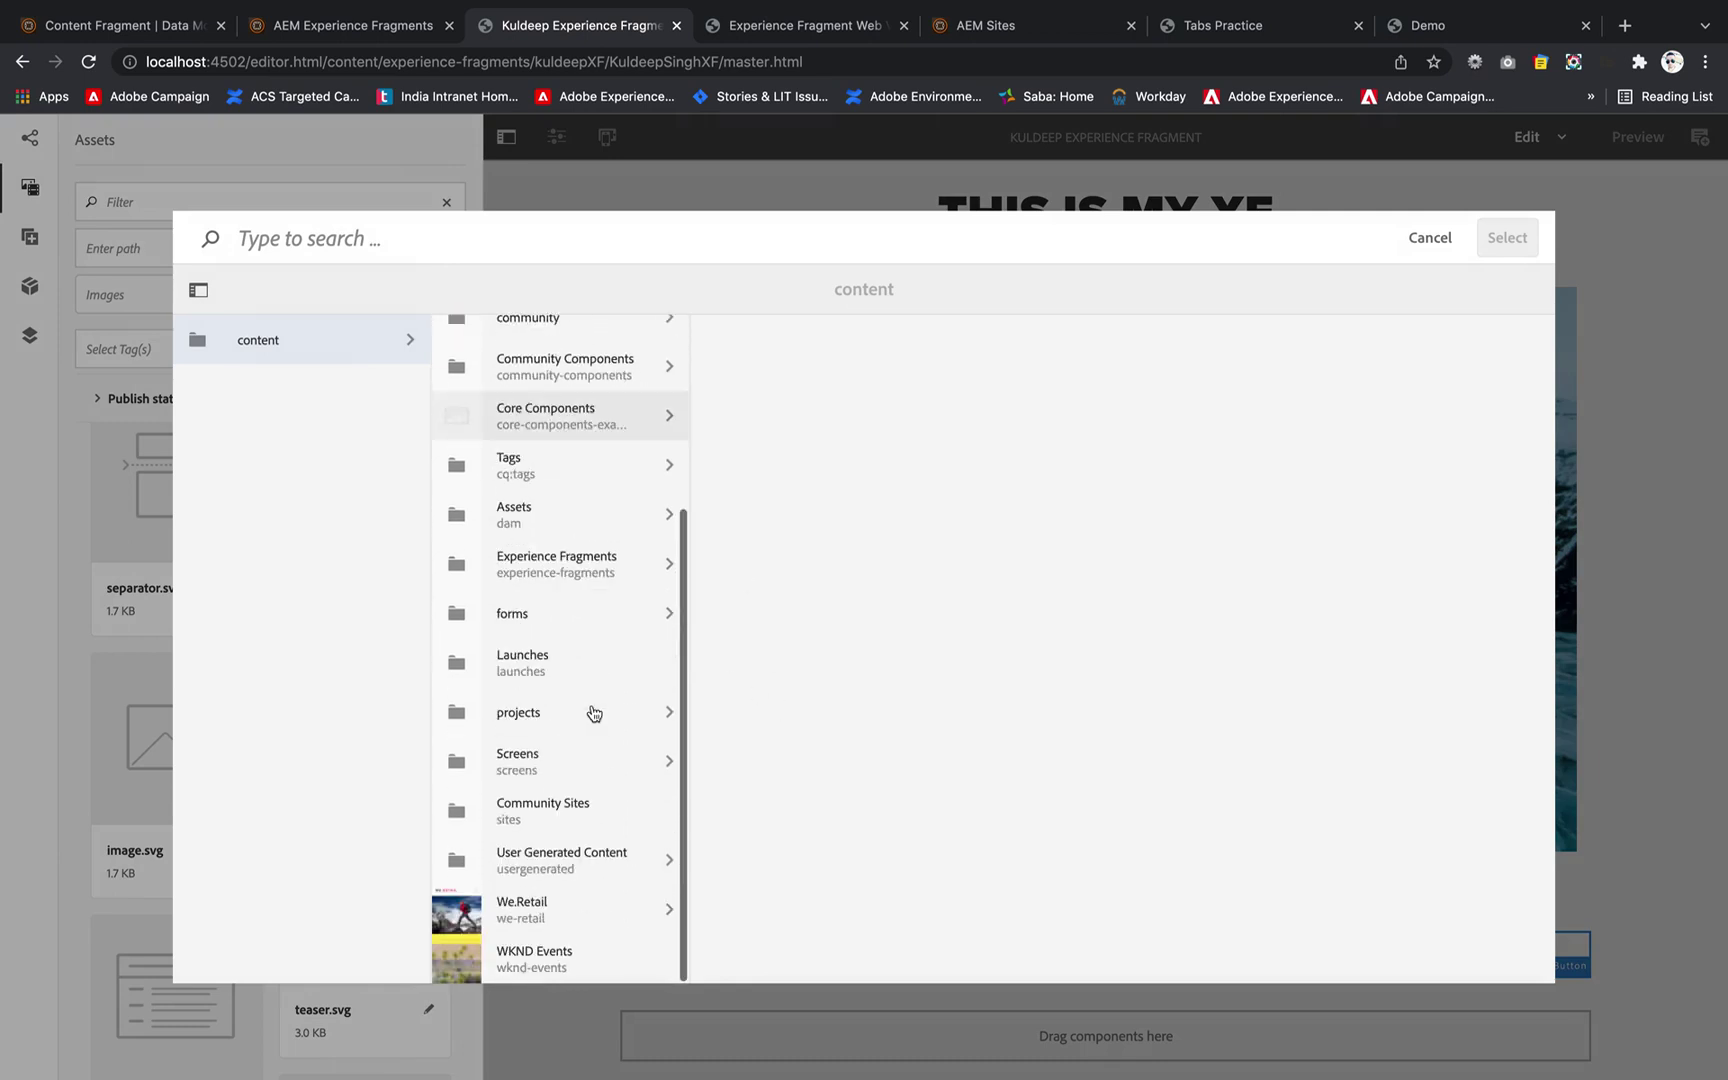
click(607, 914)
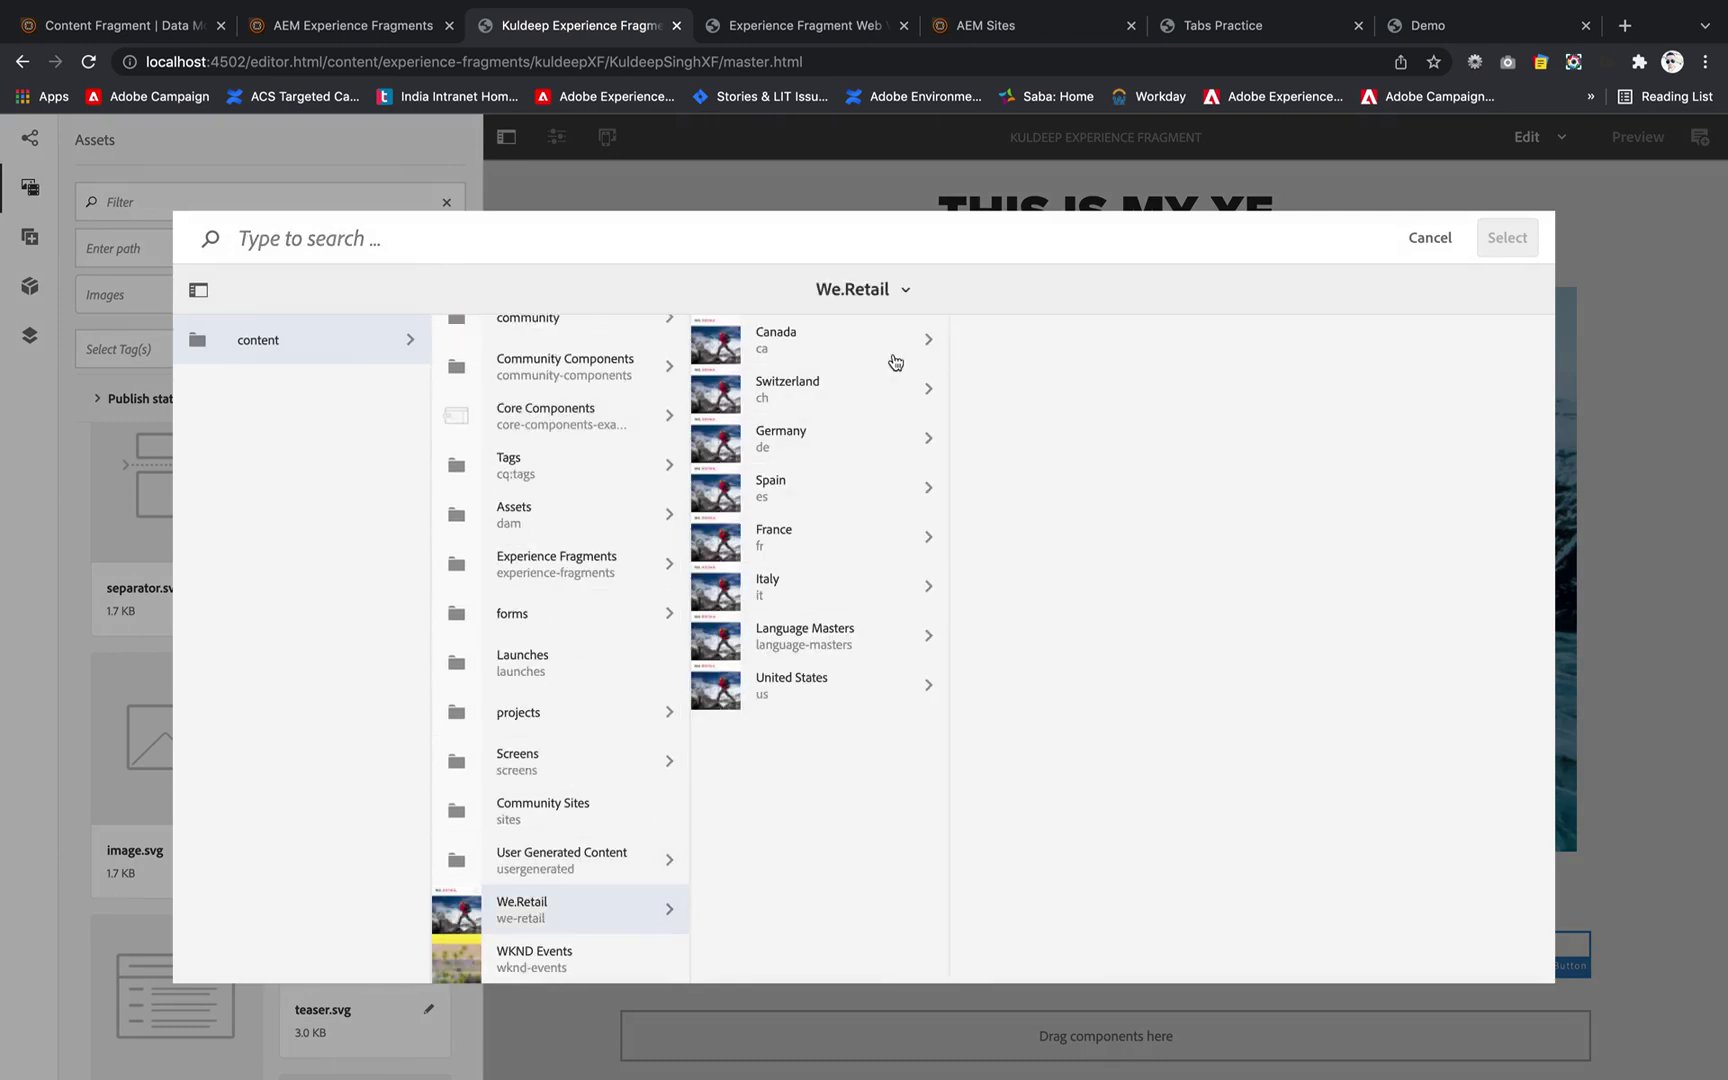
click(871, 650)
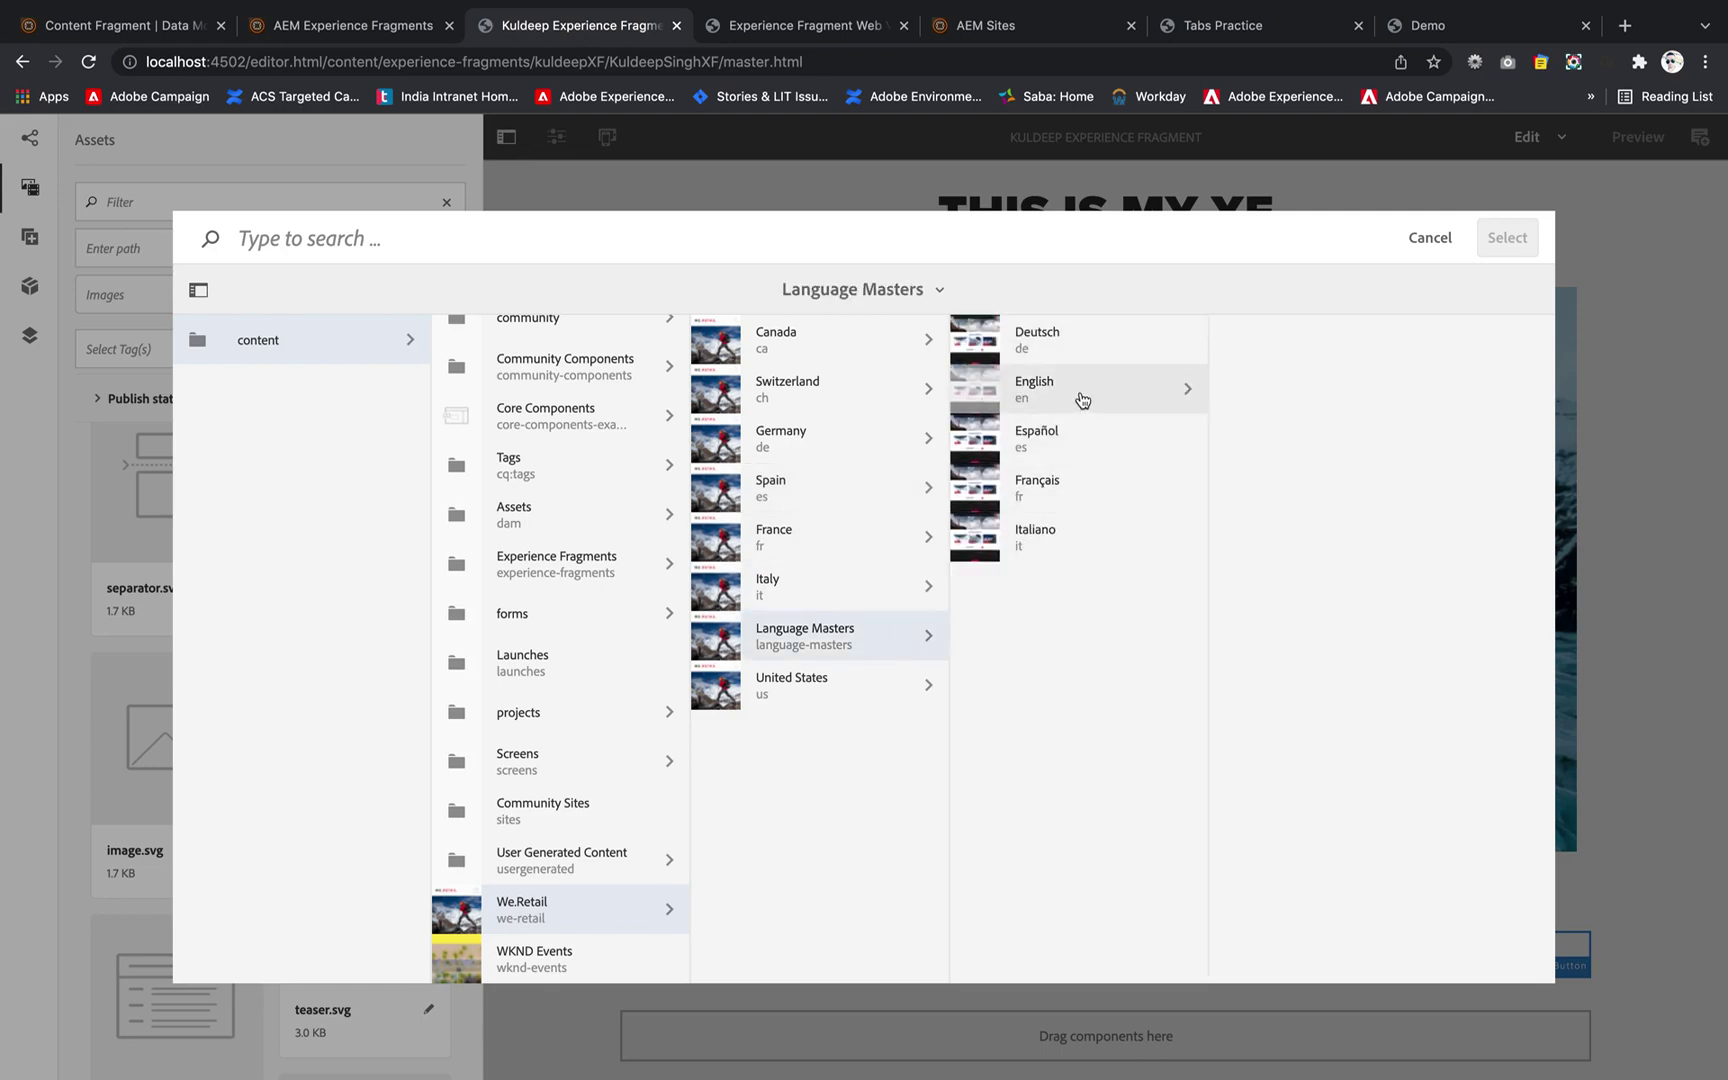
click(1150, 396)
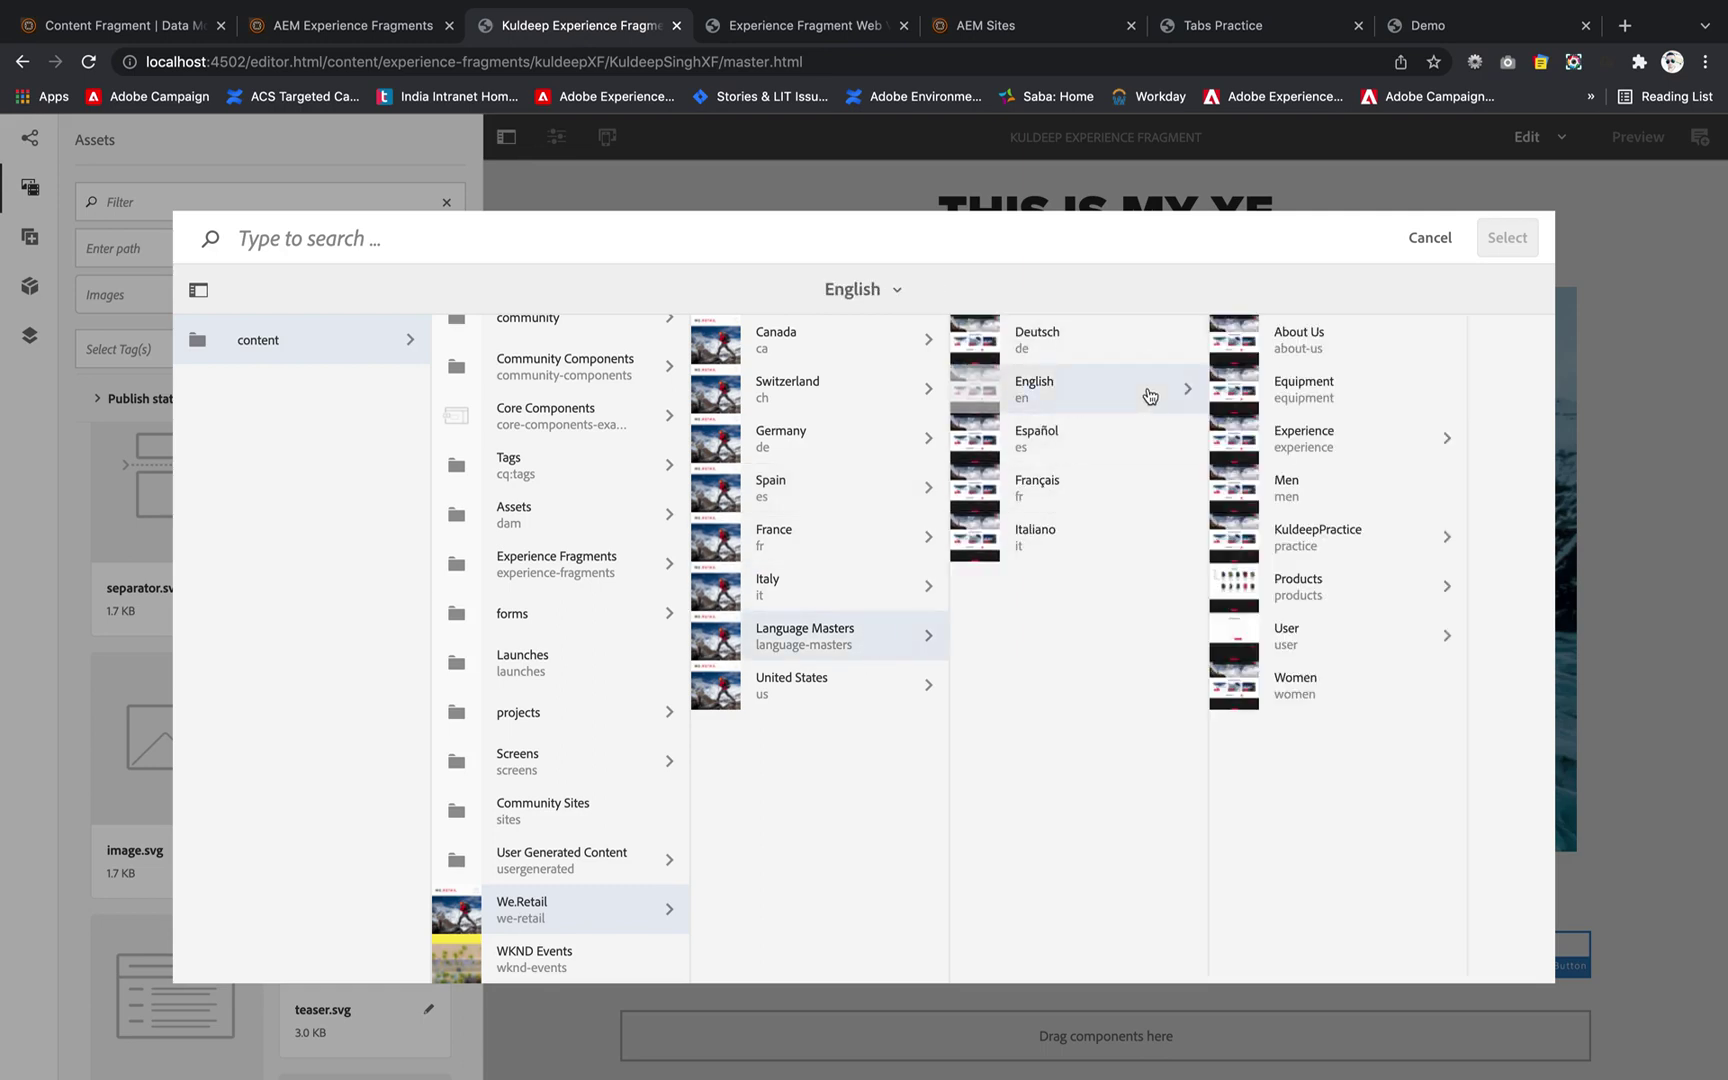
click(1247, 543)
click(1535, 240)
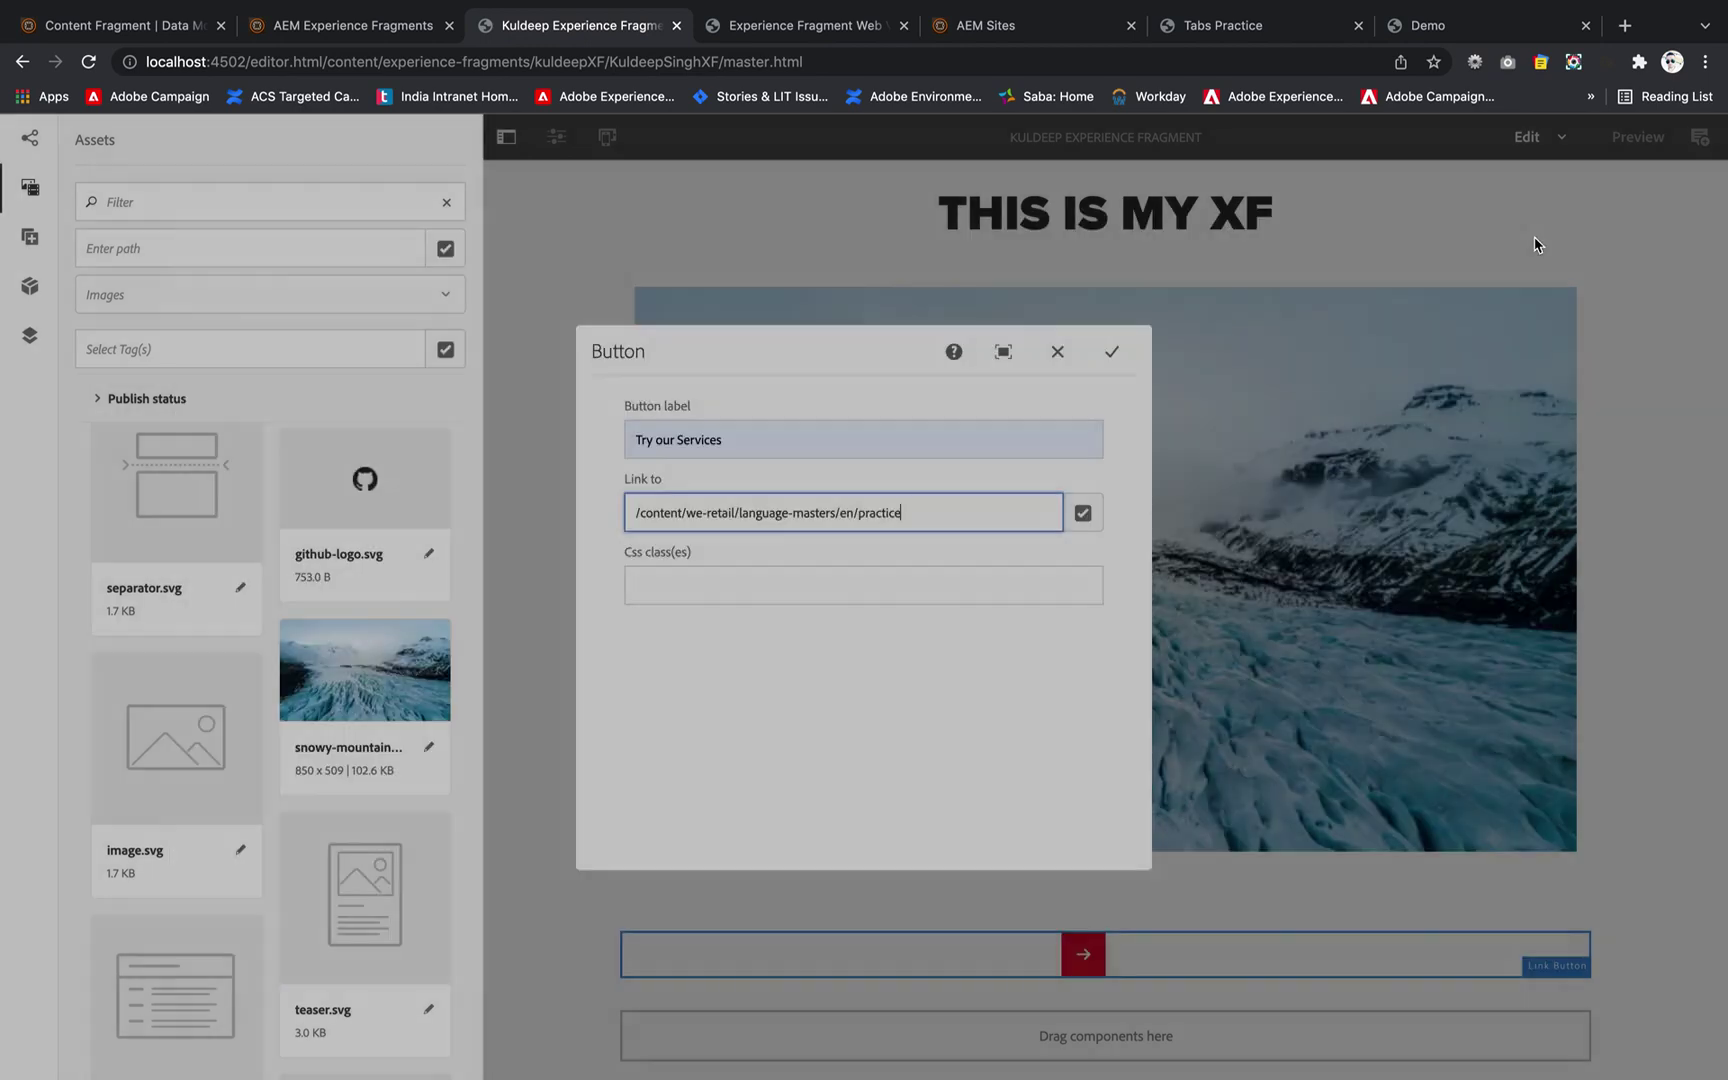
click(1112, 351)
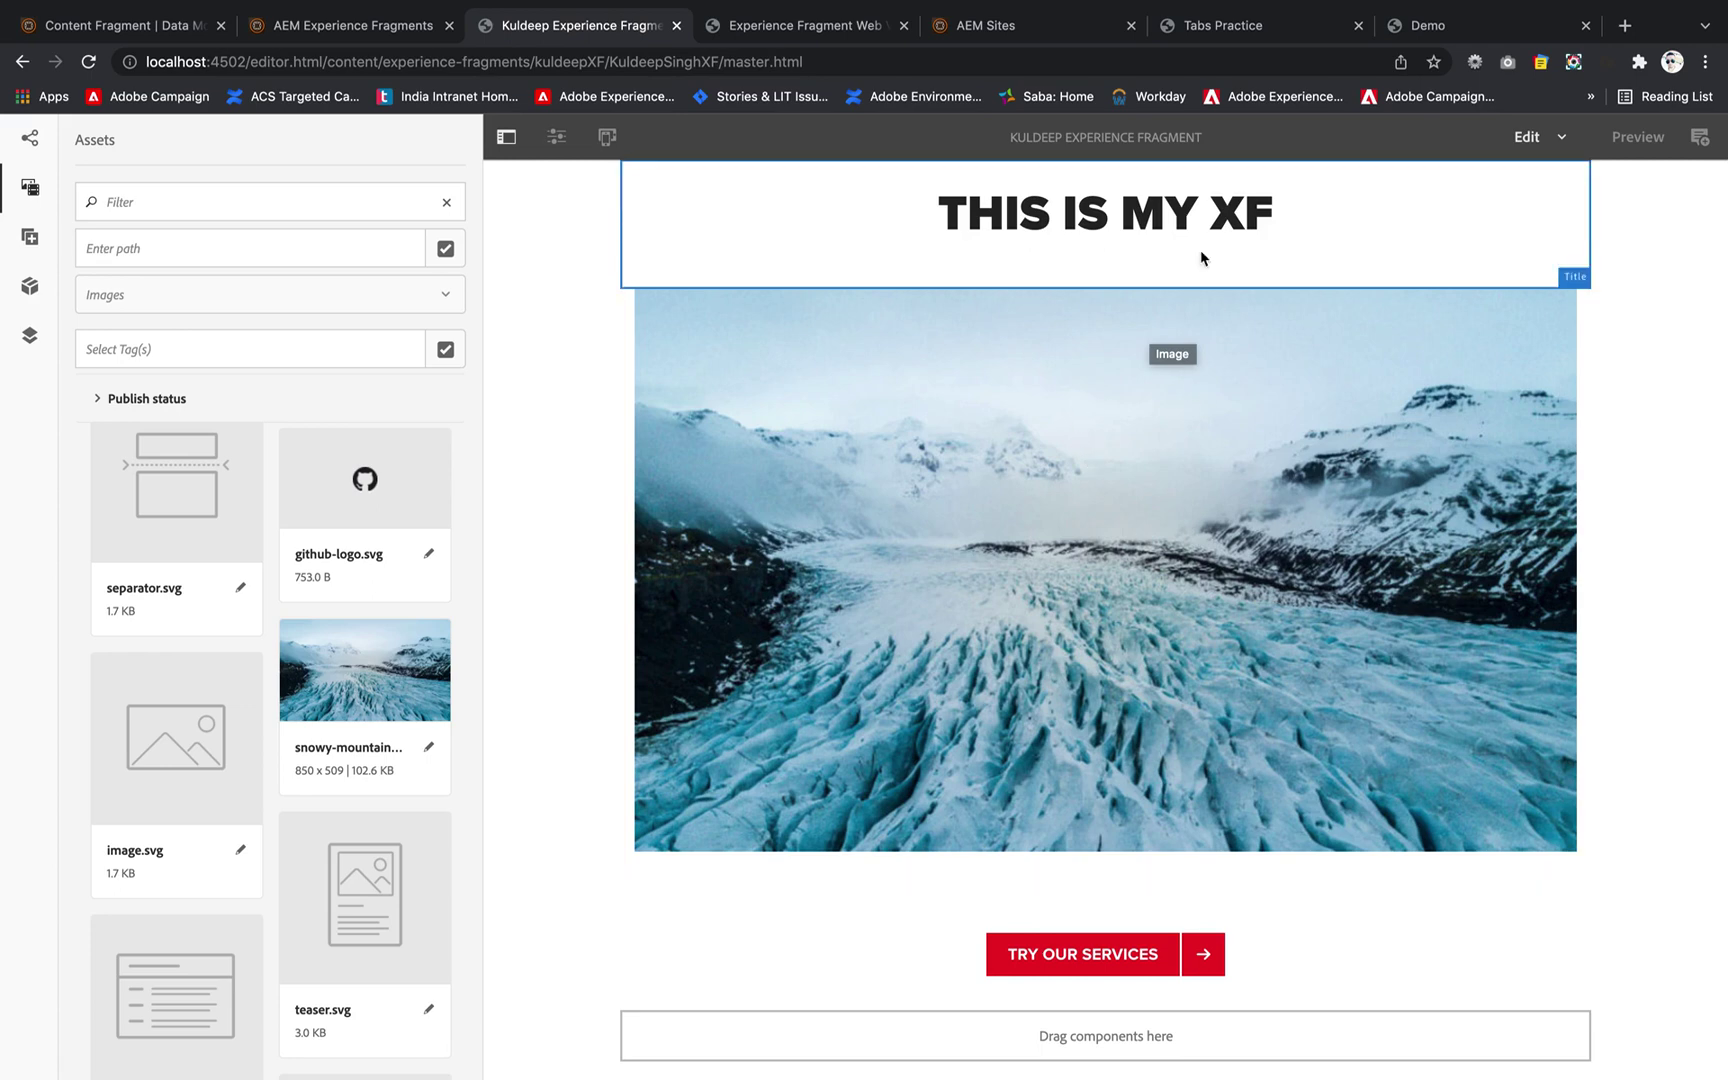
scroll(920, 533, up, 2)
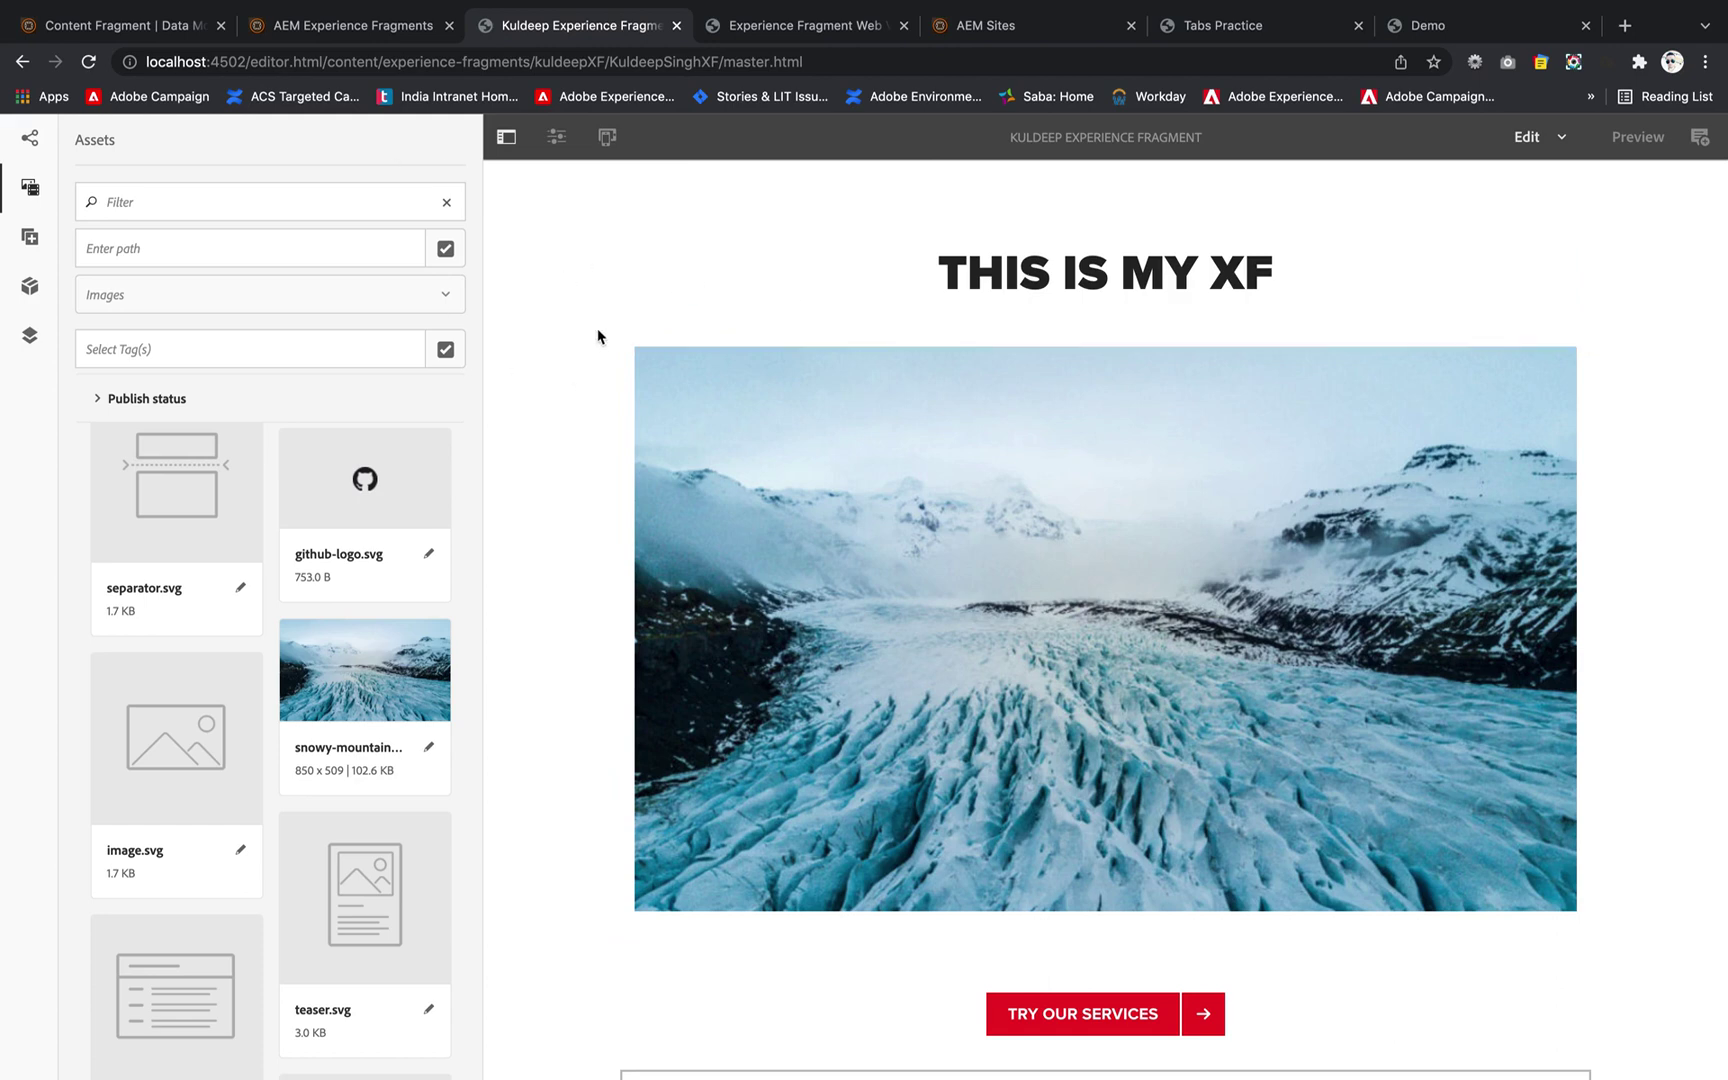
Navigate from the Experience Fragments area to the Sites console
click(357, 22)
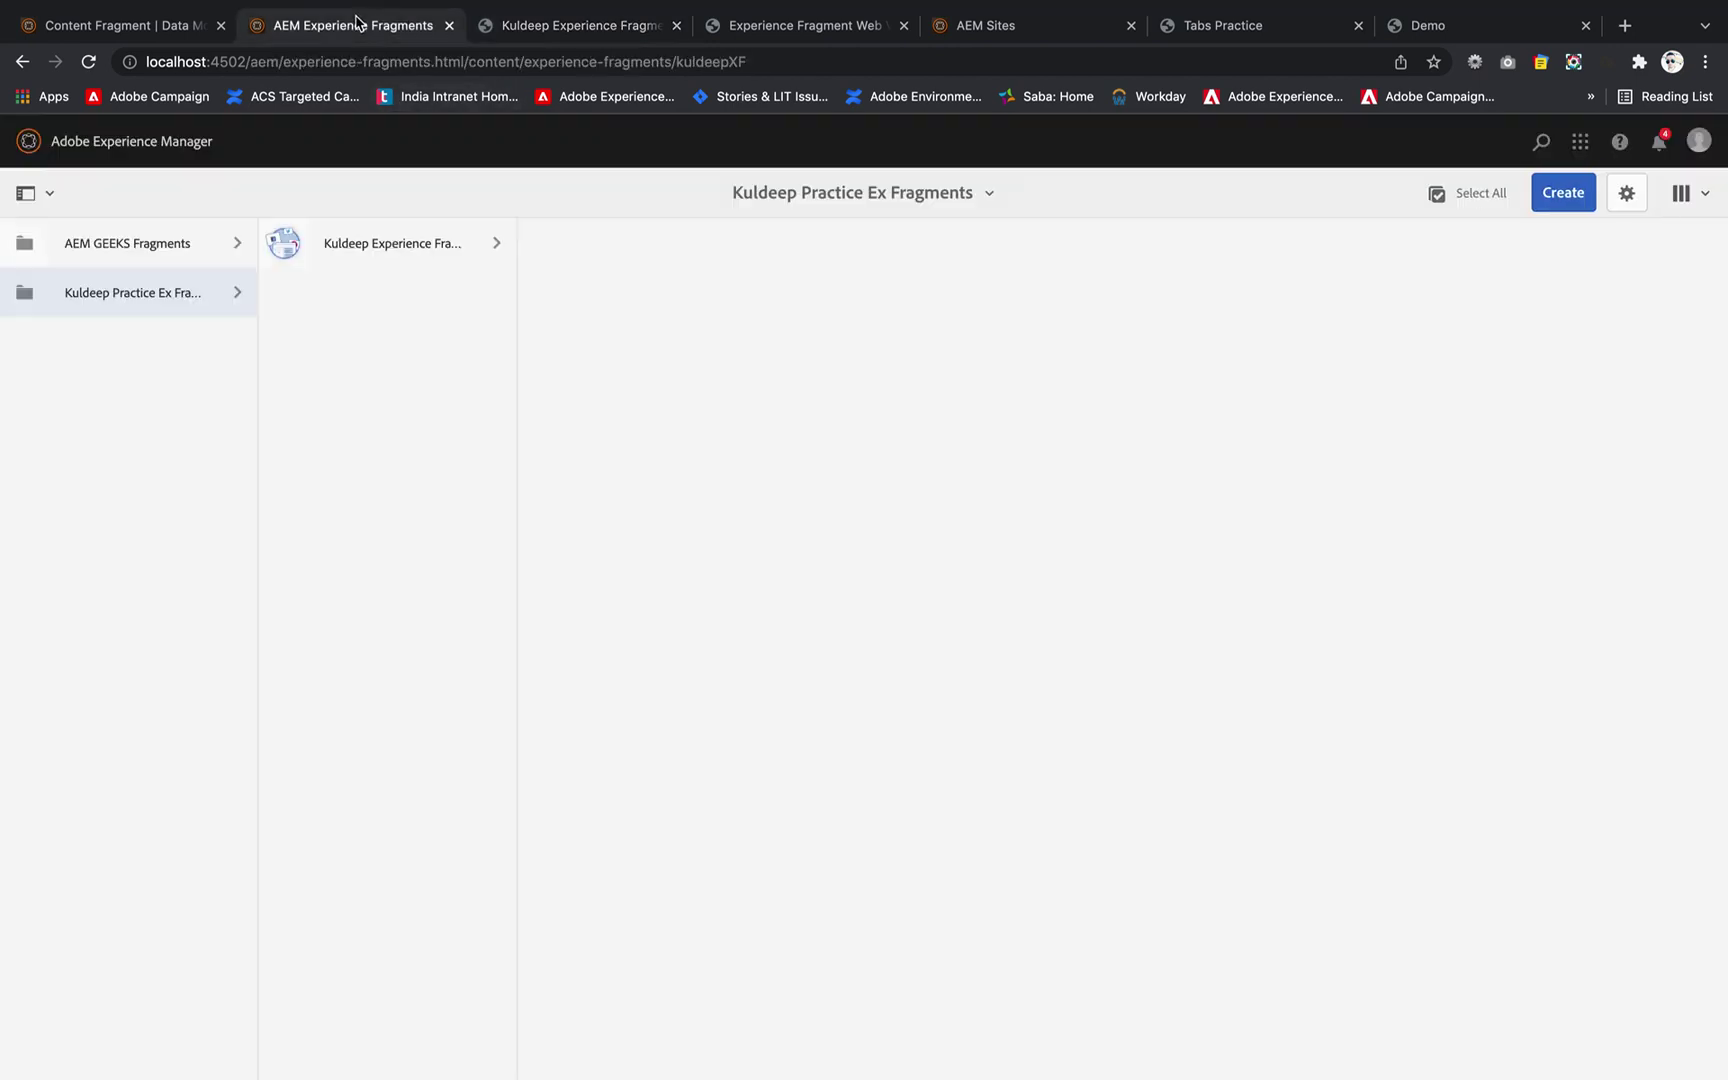
click(107, 27)
click(137, 150)
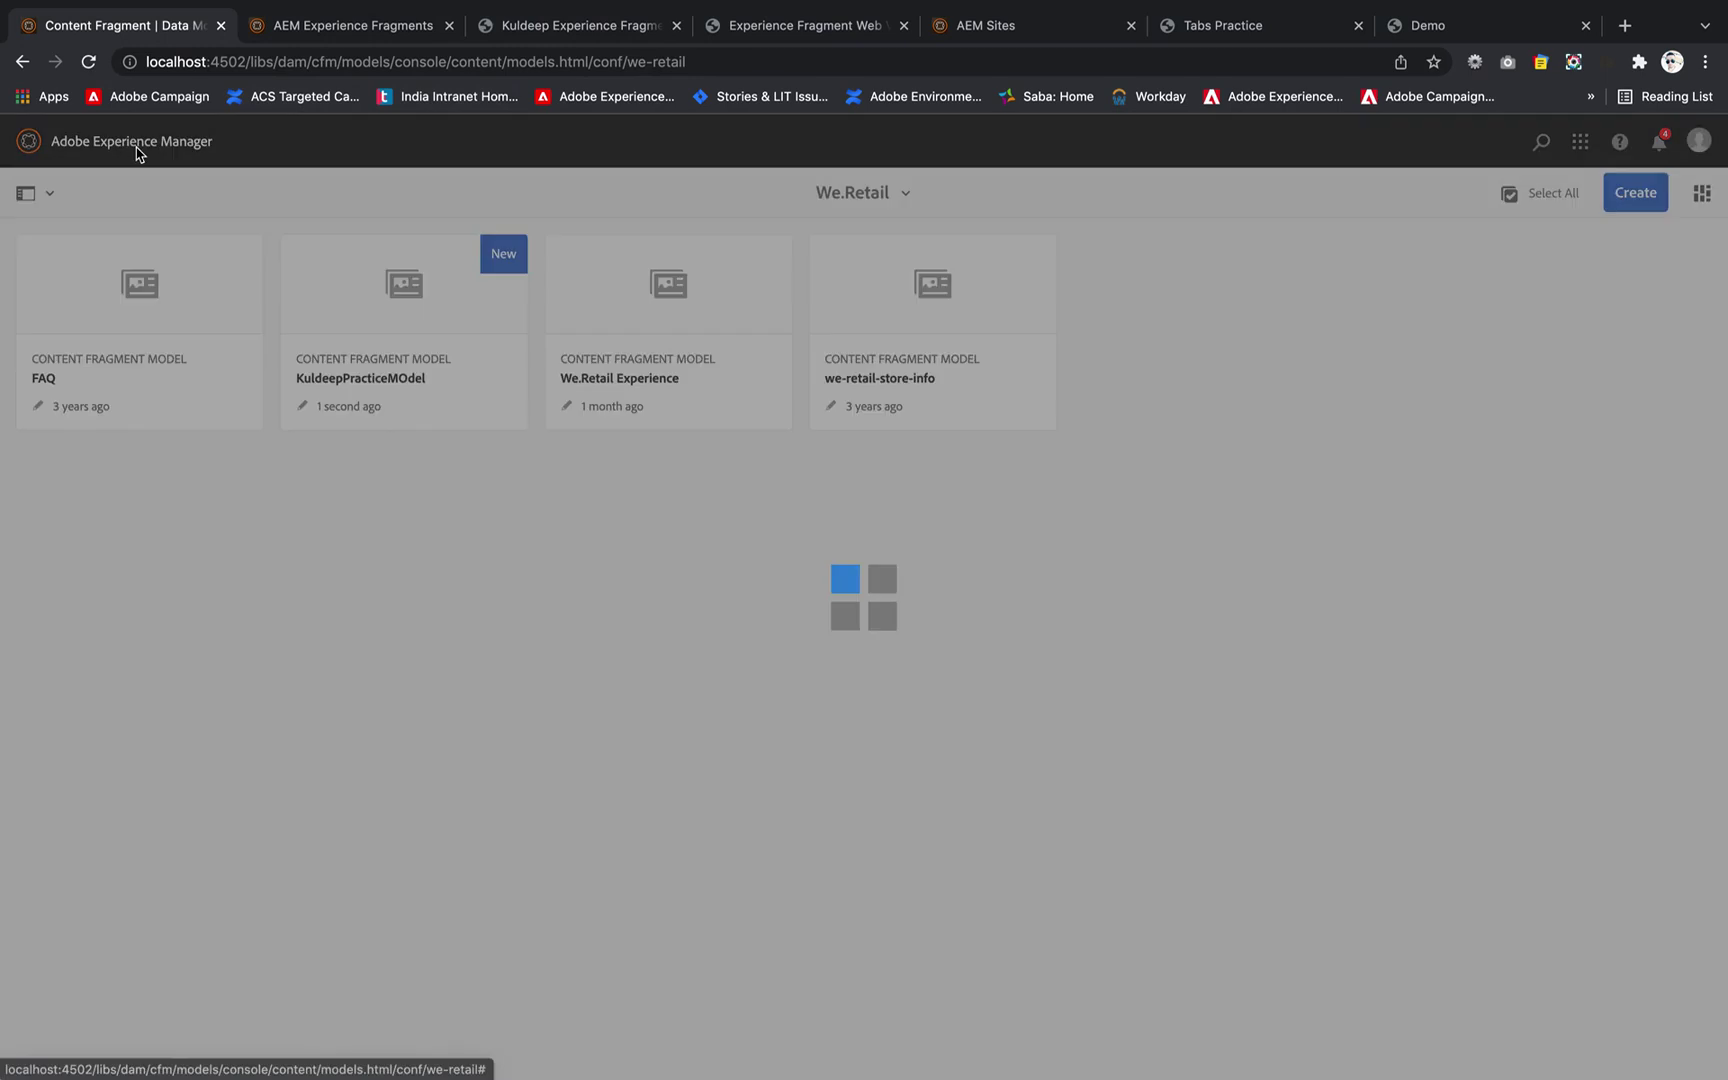
click(631, 380)
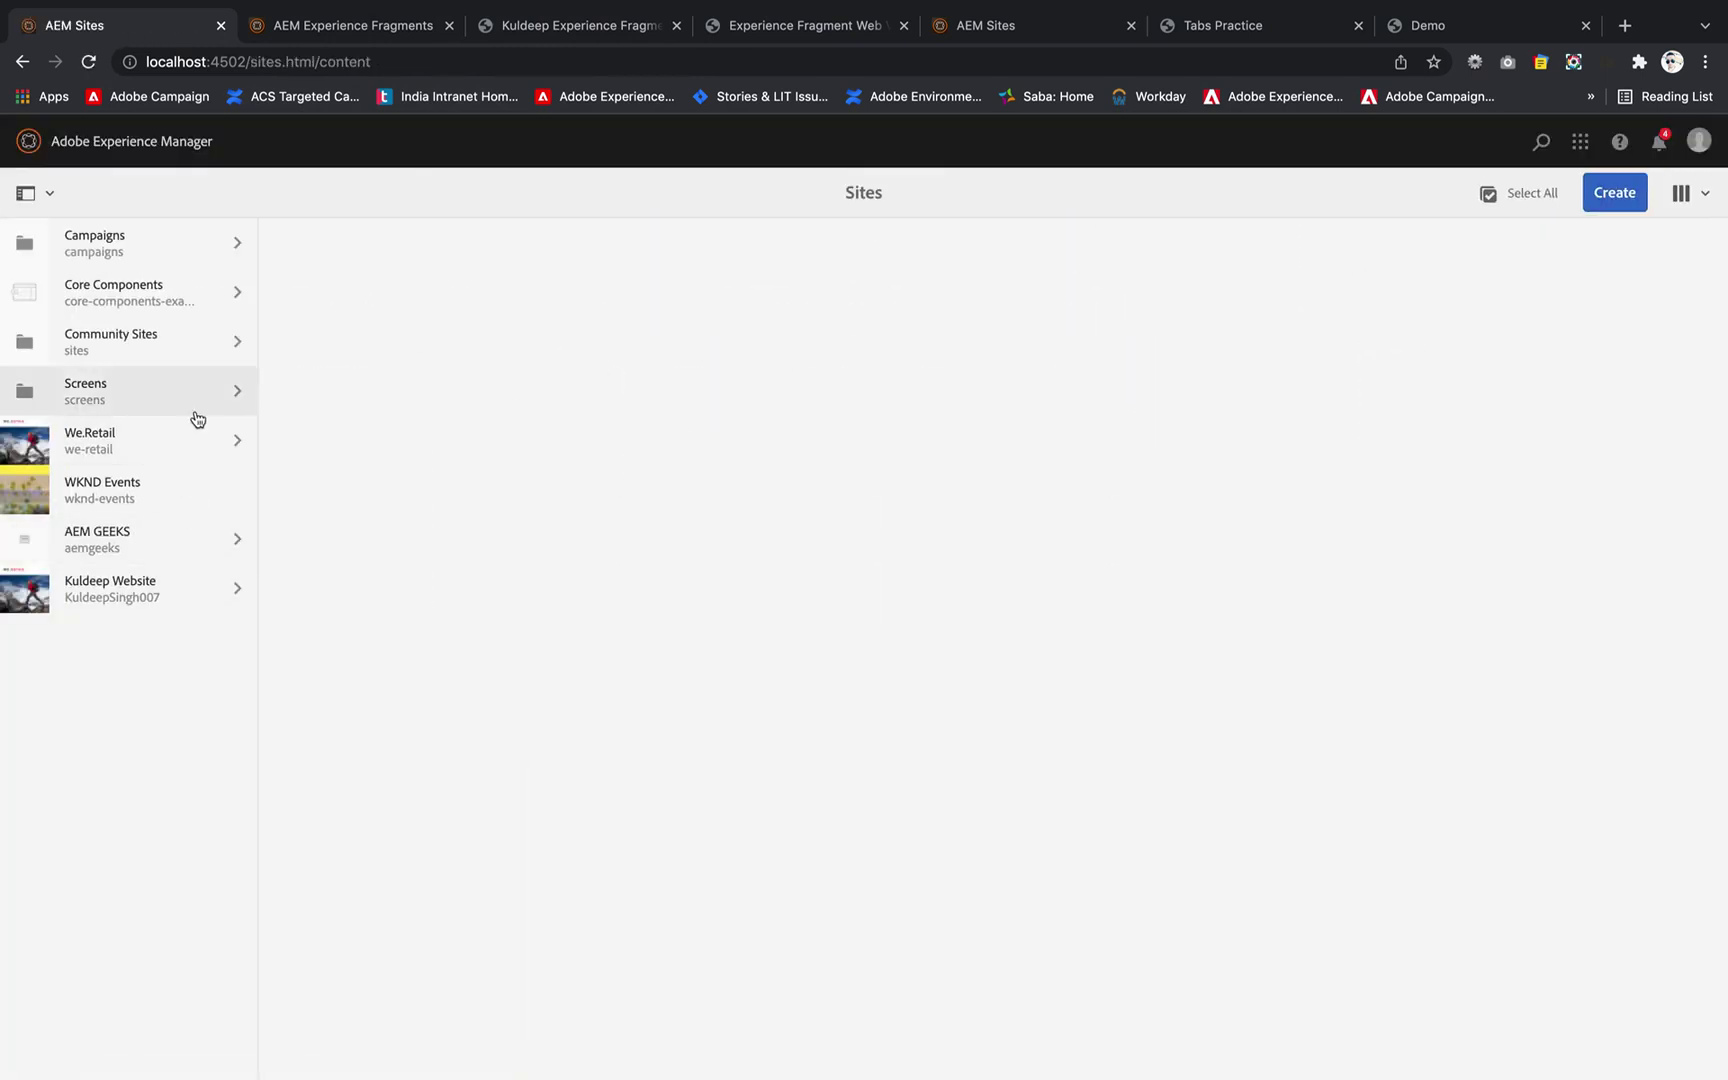
Browse to We.Retail > Language Masters > English > practice and choose Create > Page
click(203, 445)
click(413, 257)
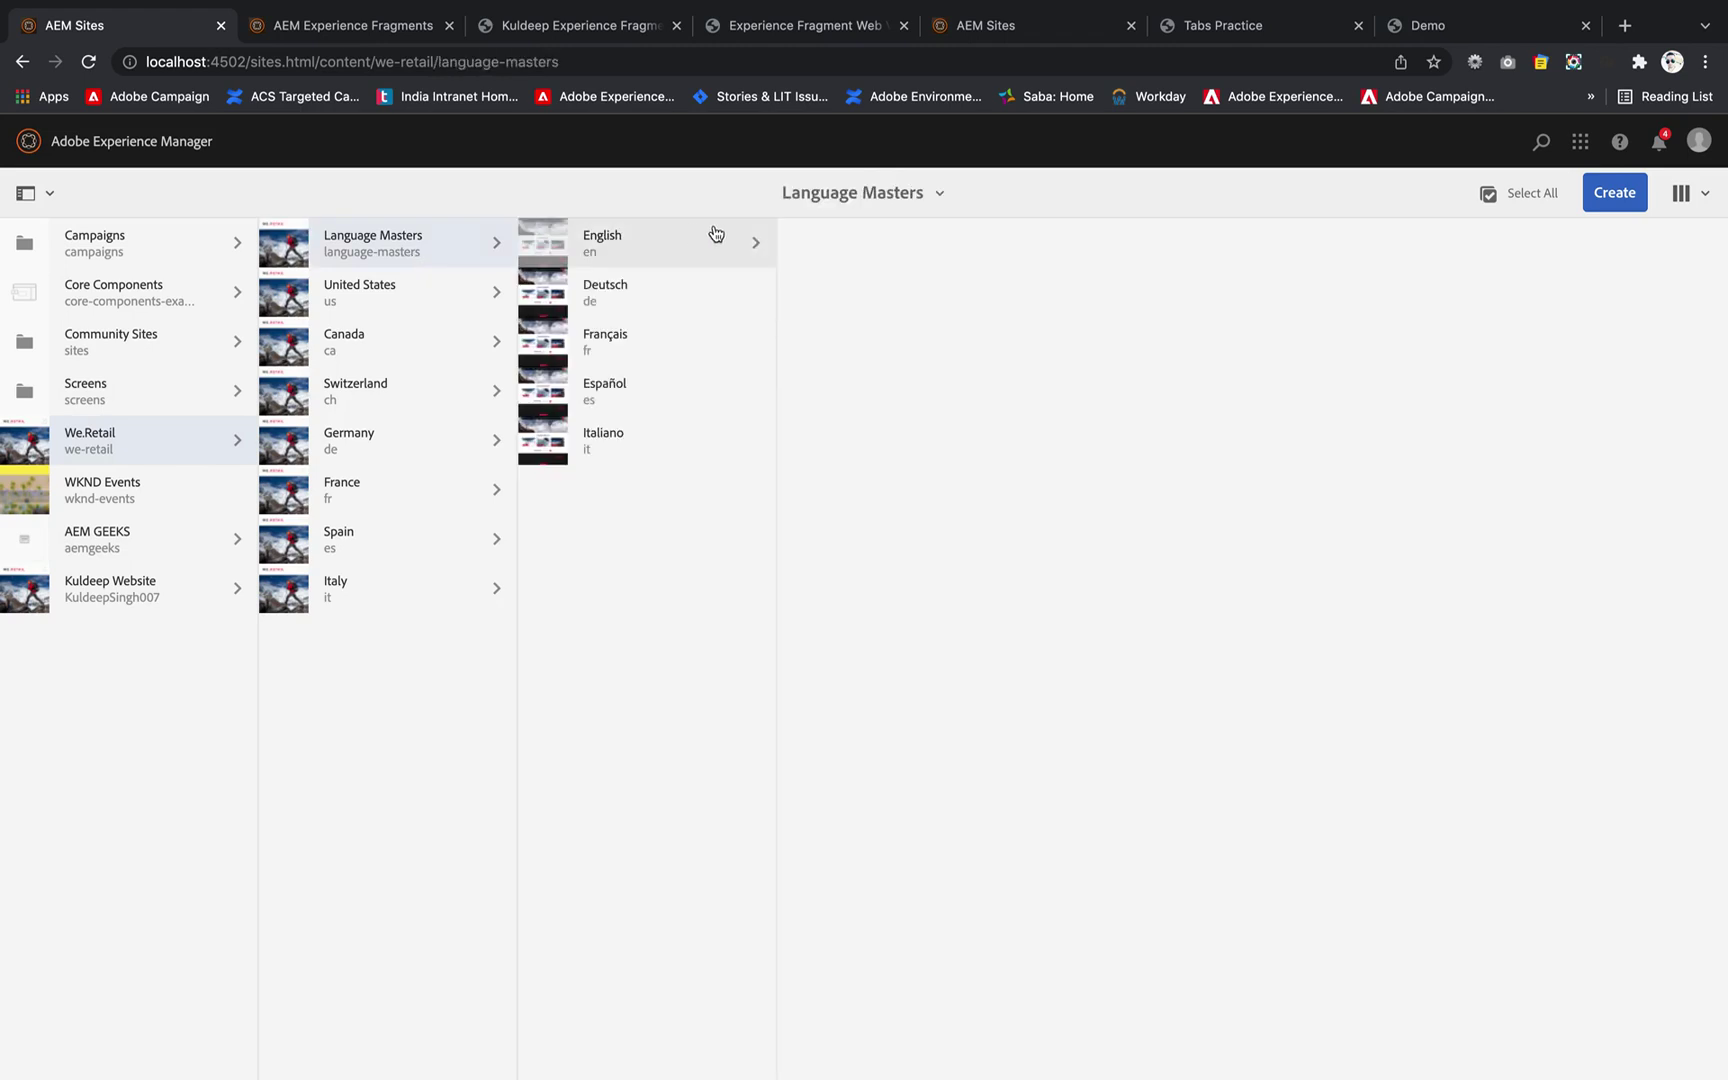
click(716, 234)
click(995, 250)
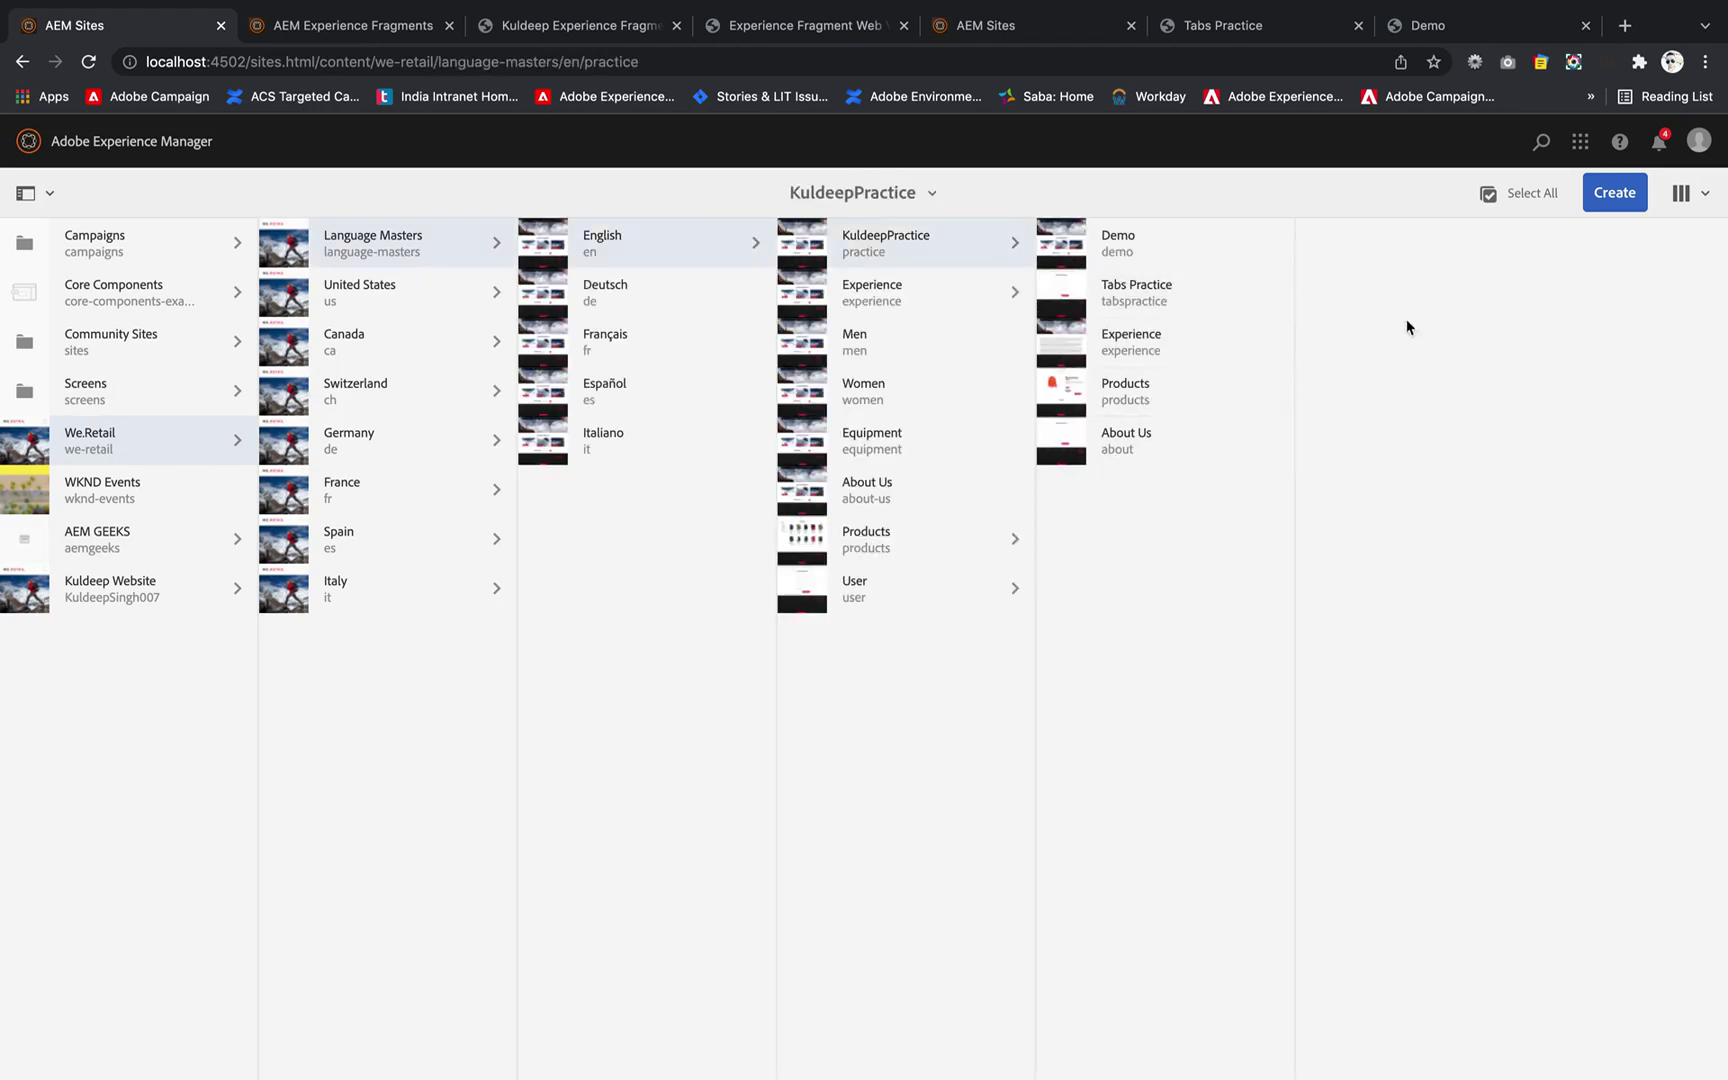
click(1613, 200)
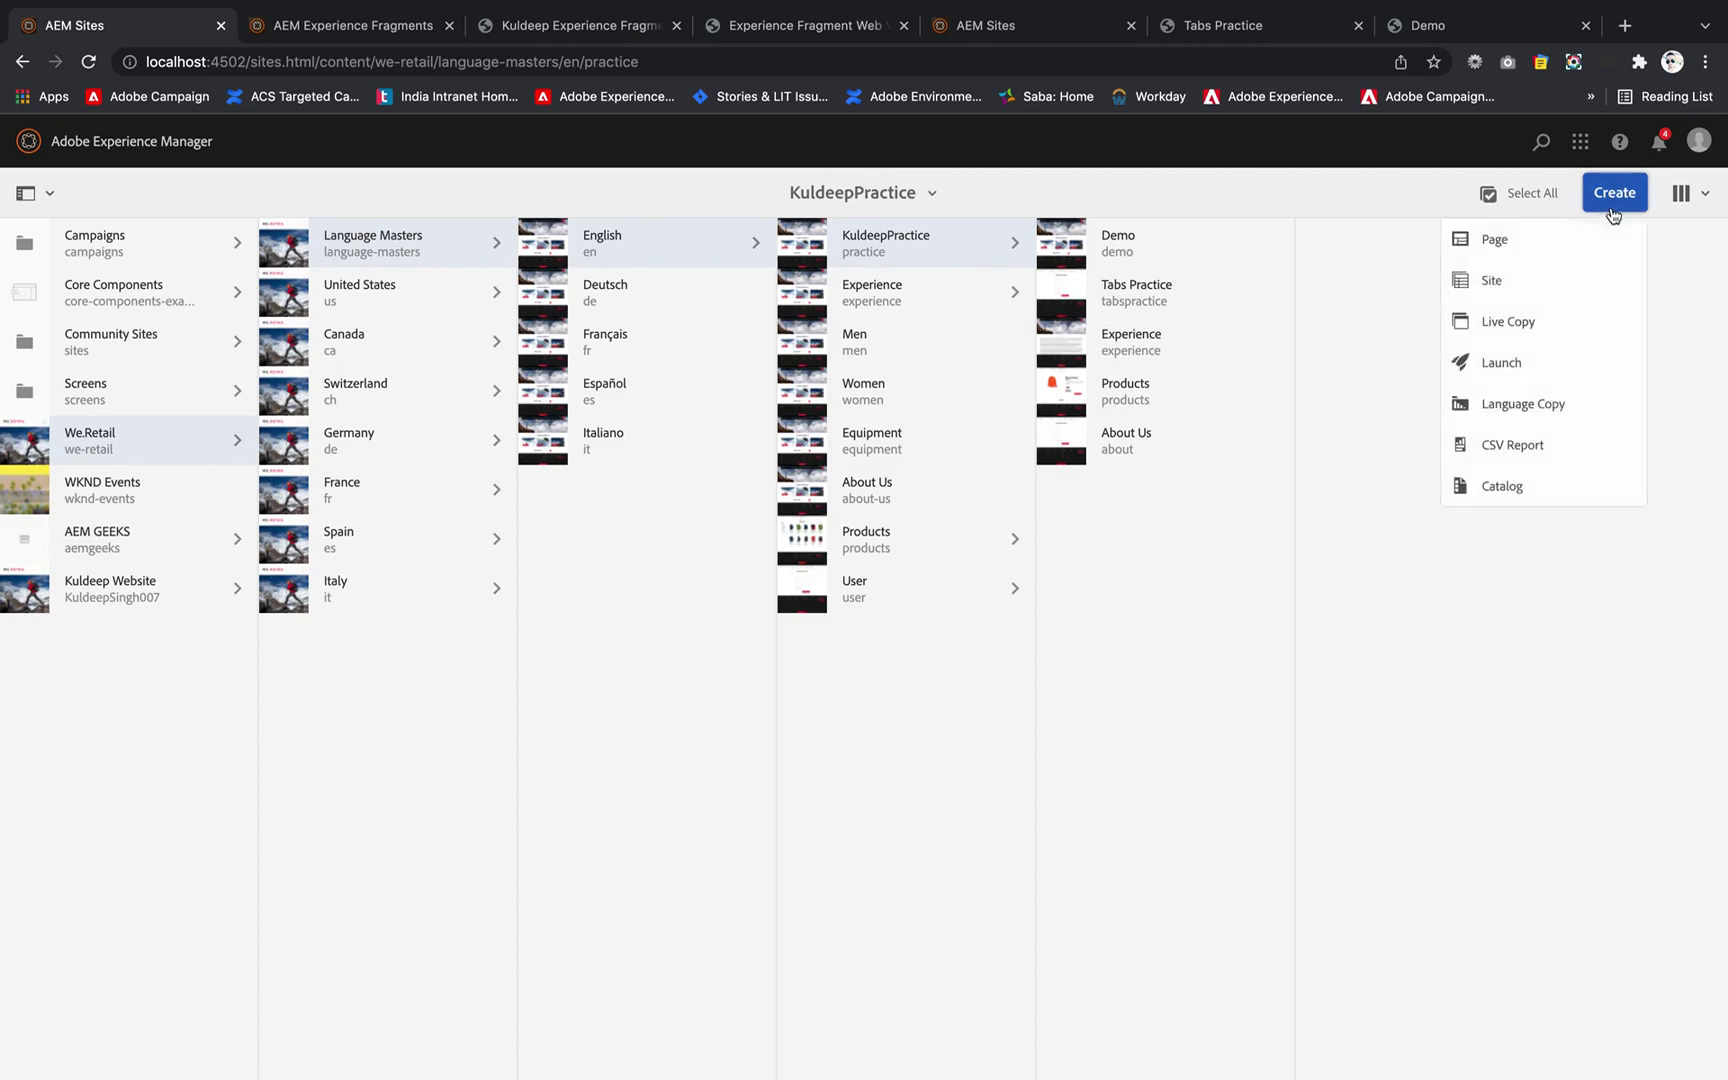
click(1554, 256)
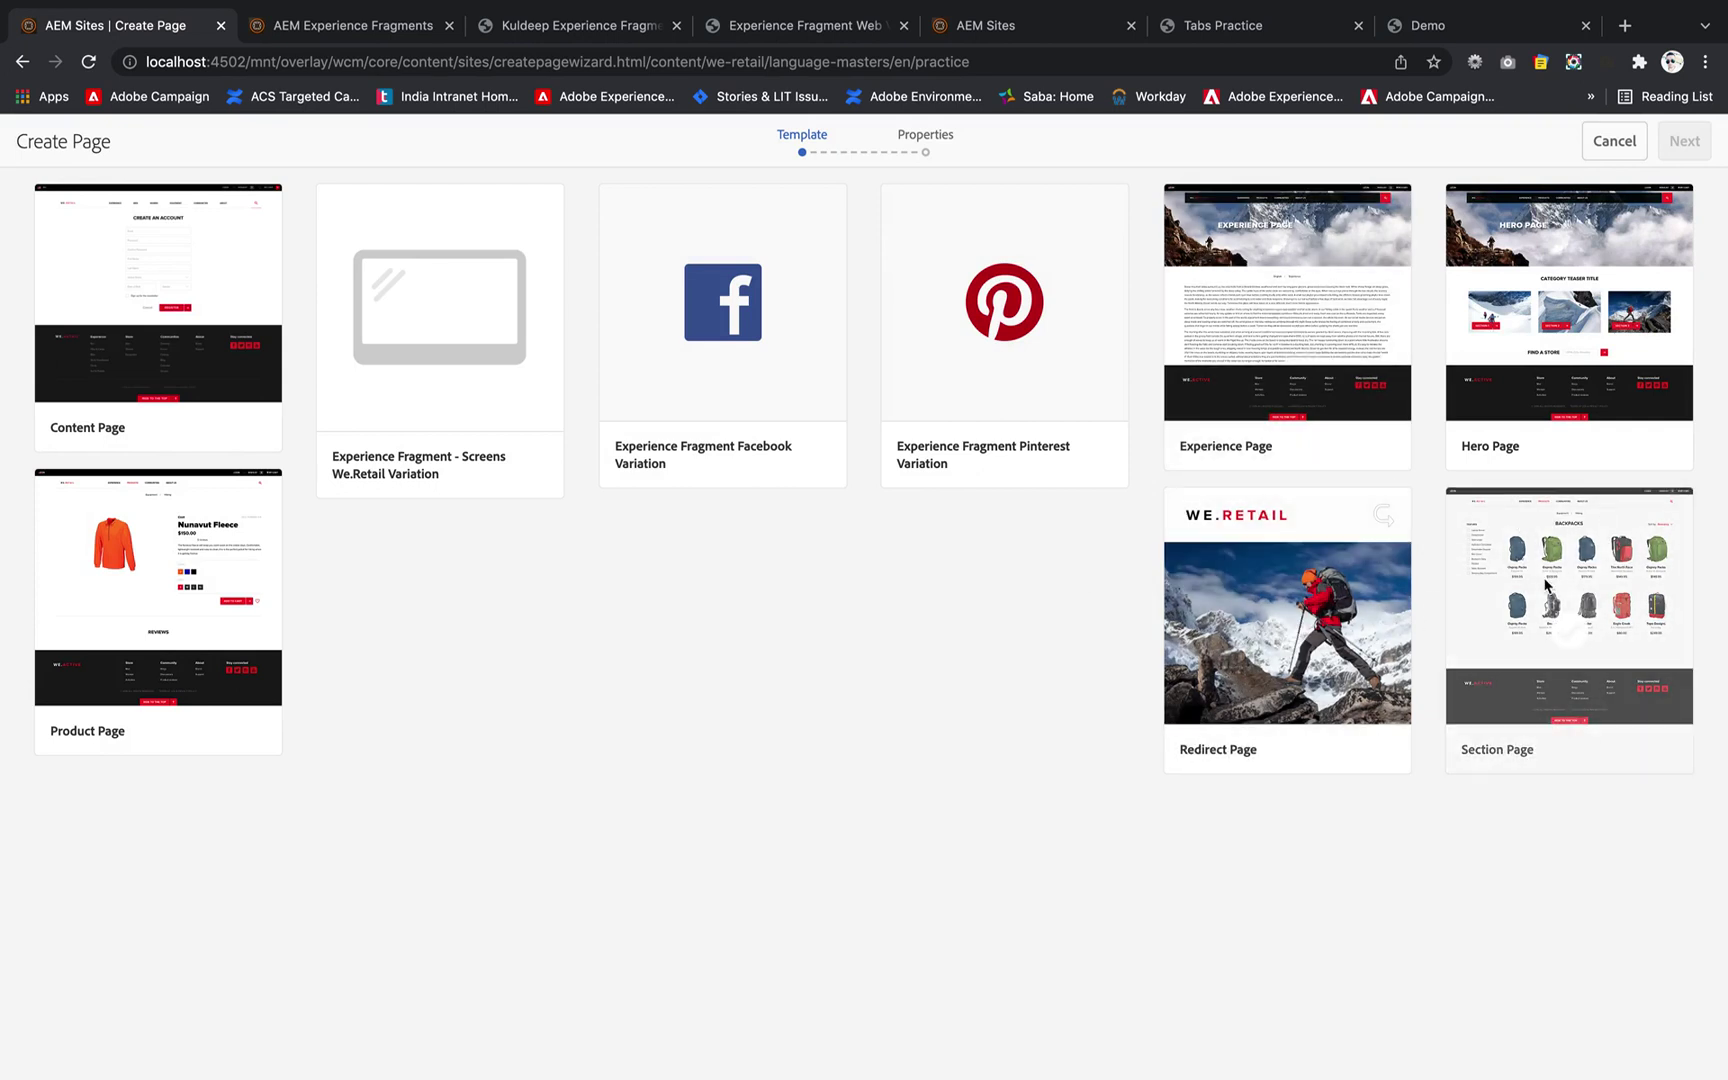
Choose the Hero Page template and enter a page title ending in 'PracticeXF'
click(1565, 318)
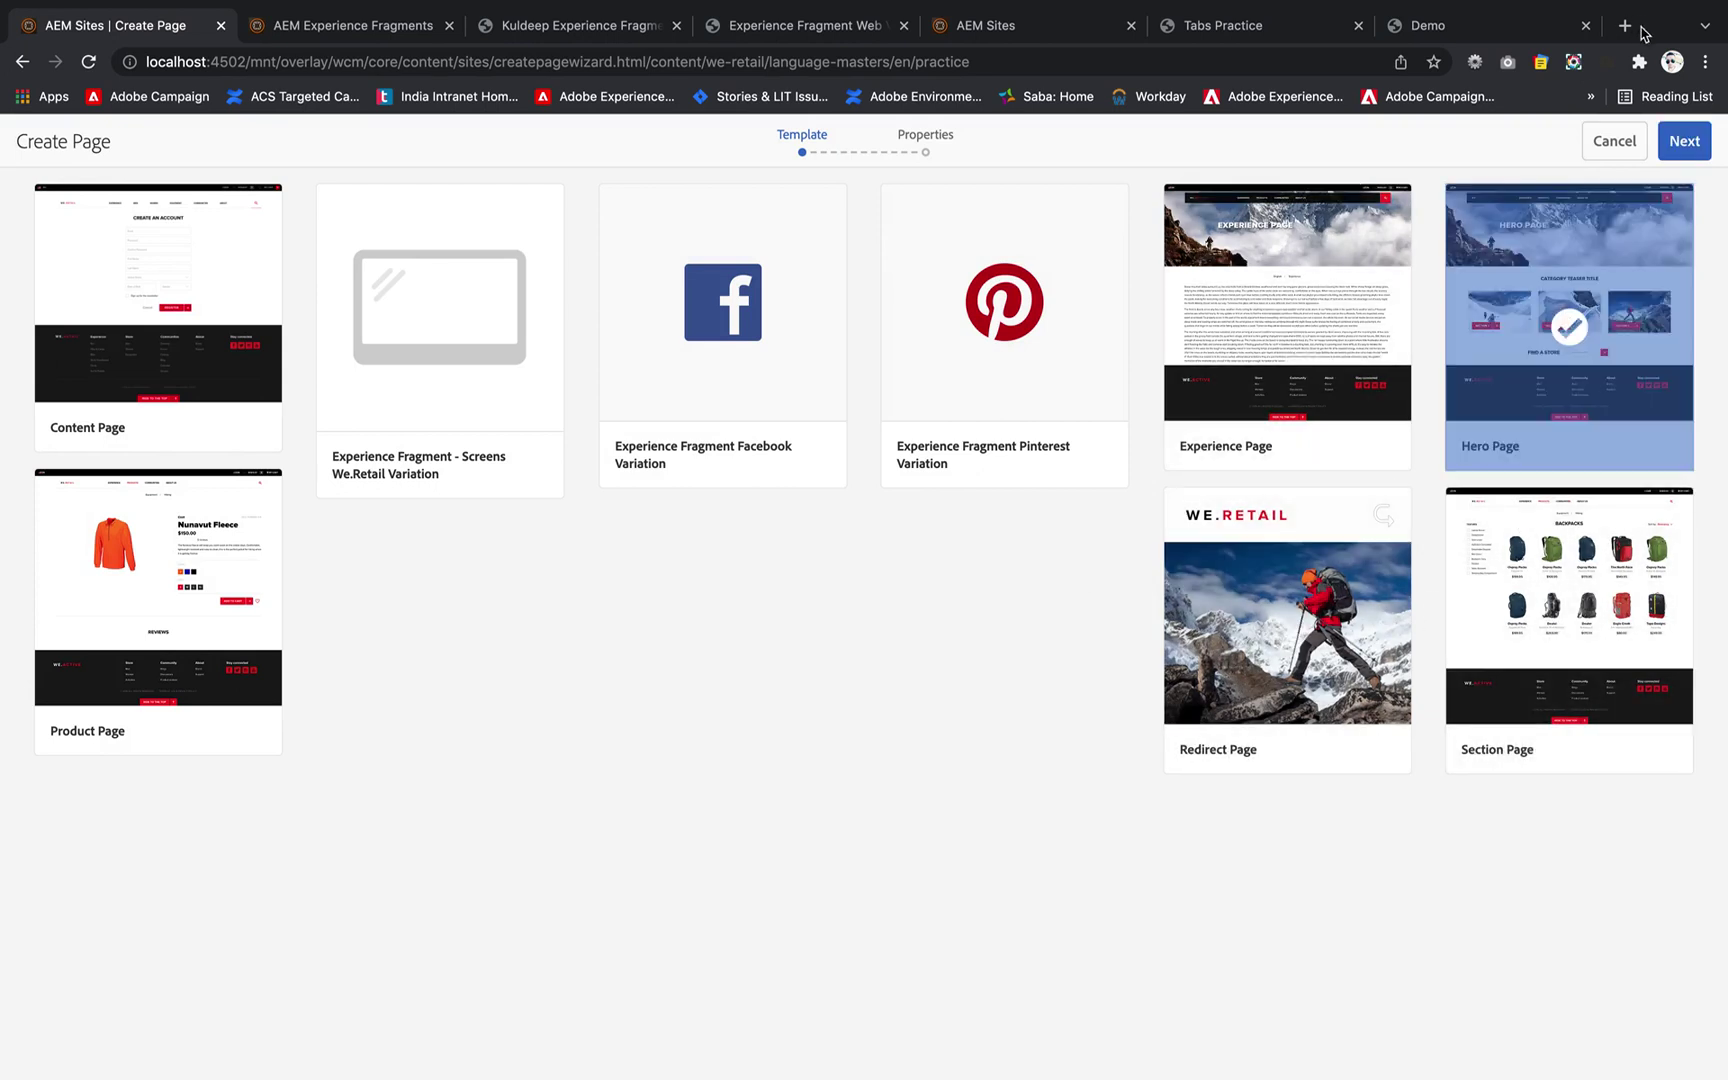
click(1677, 135)
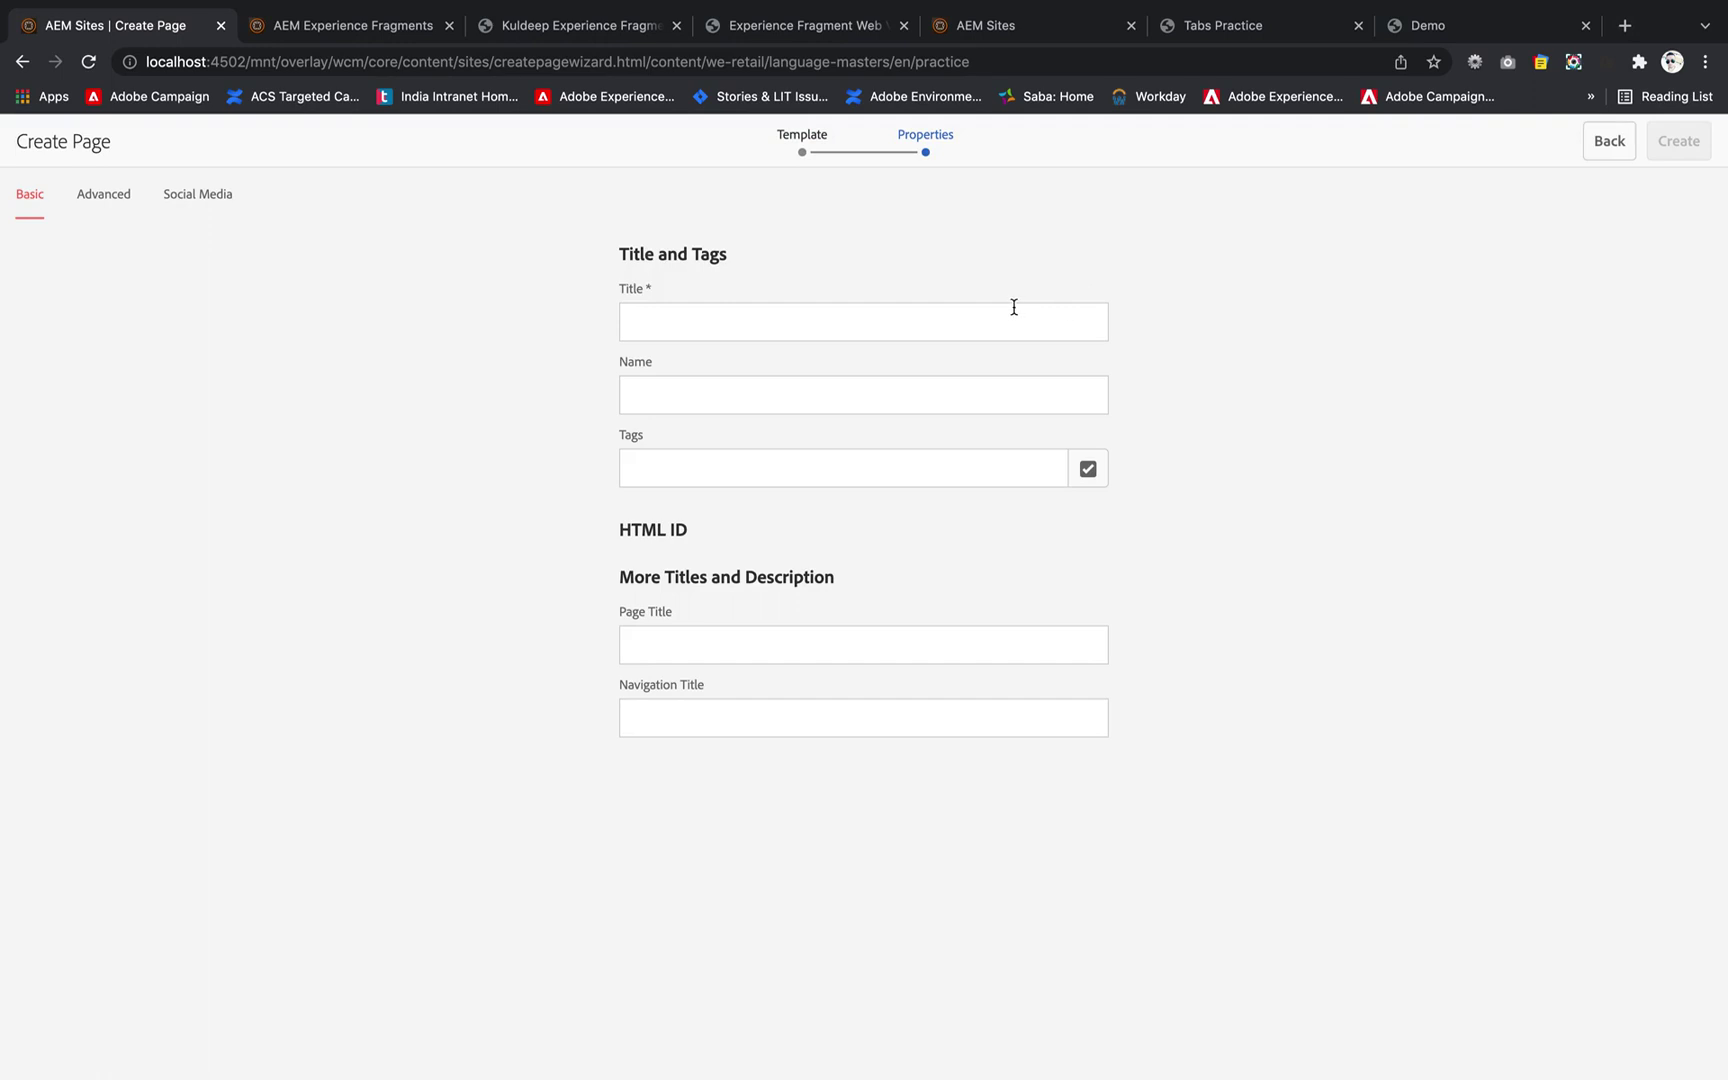
click(850, 318)
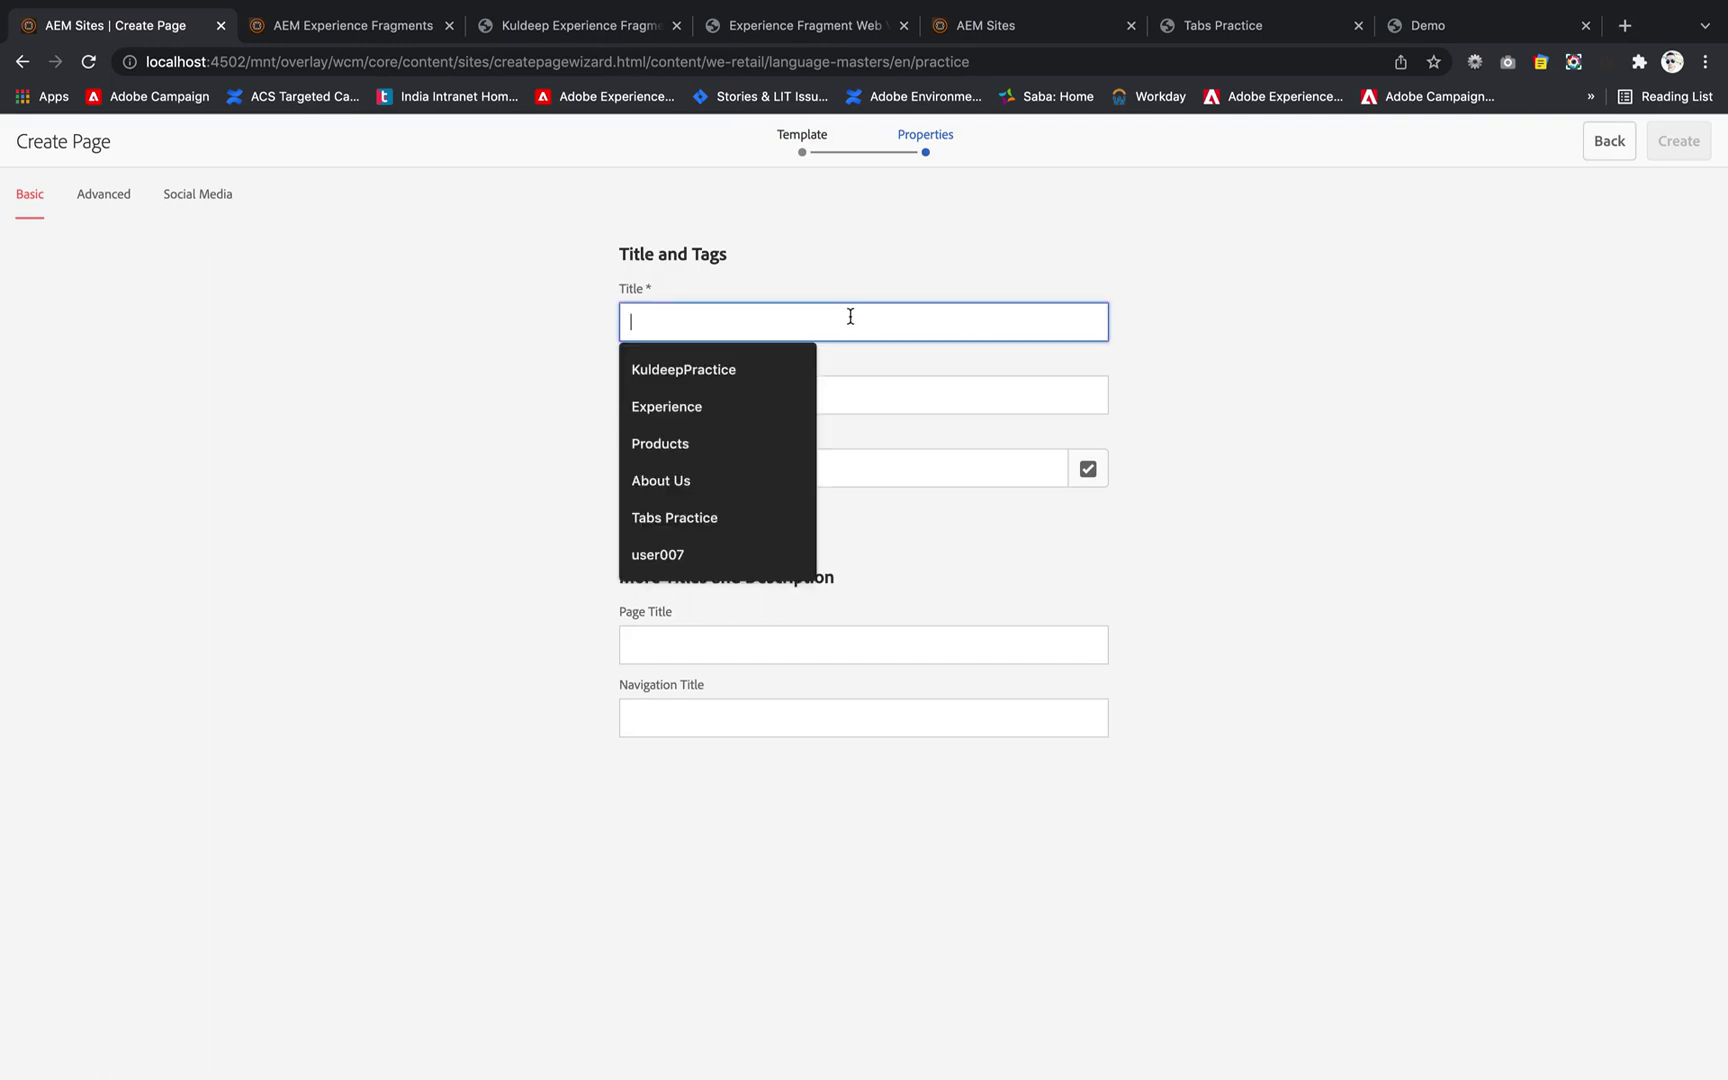
click(799, 369)
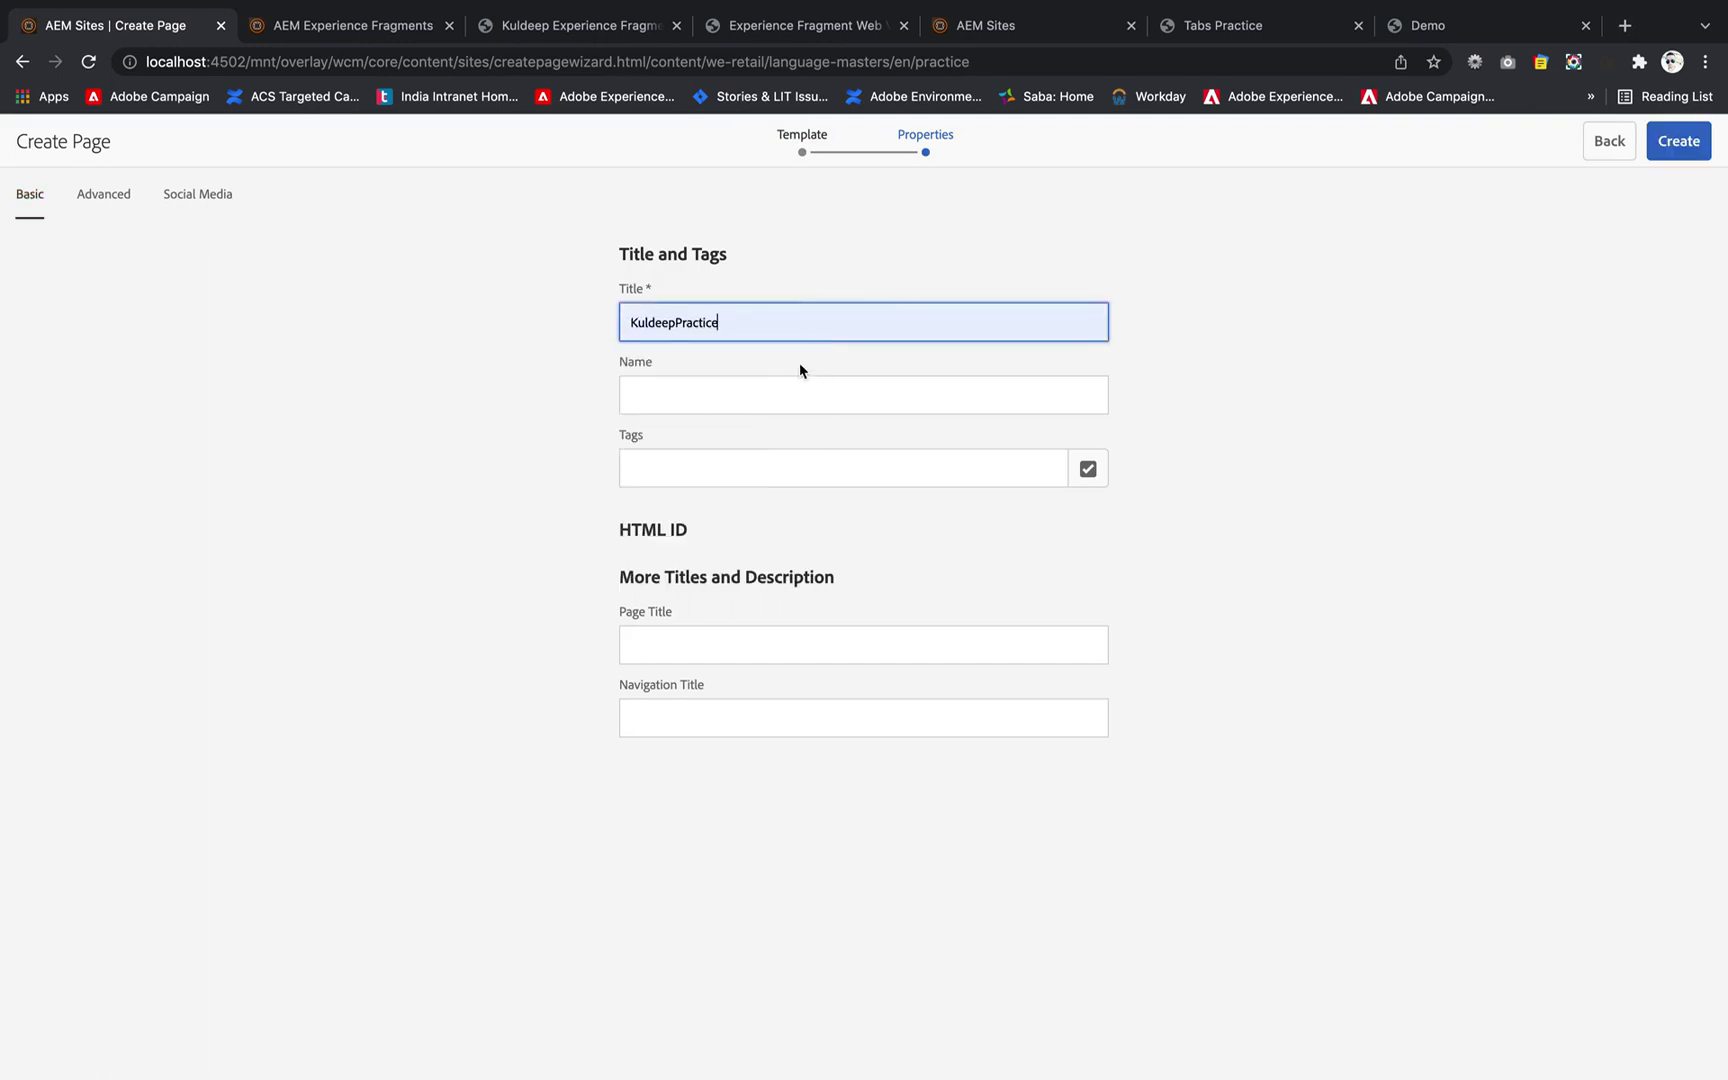
text(XF)
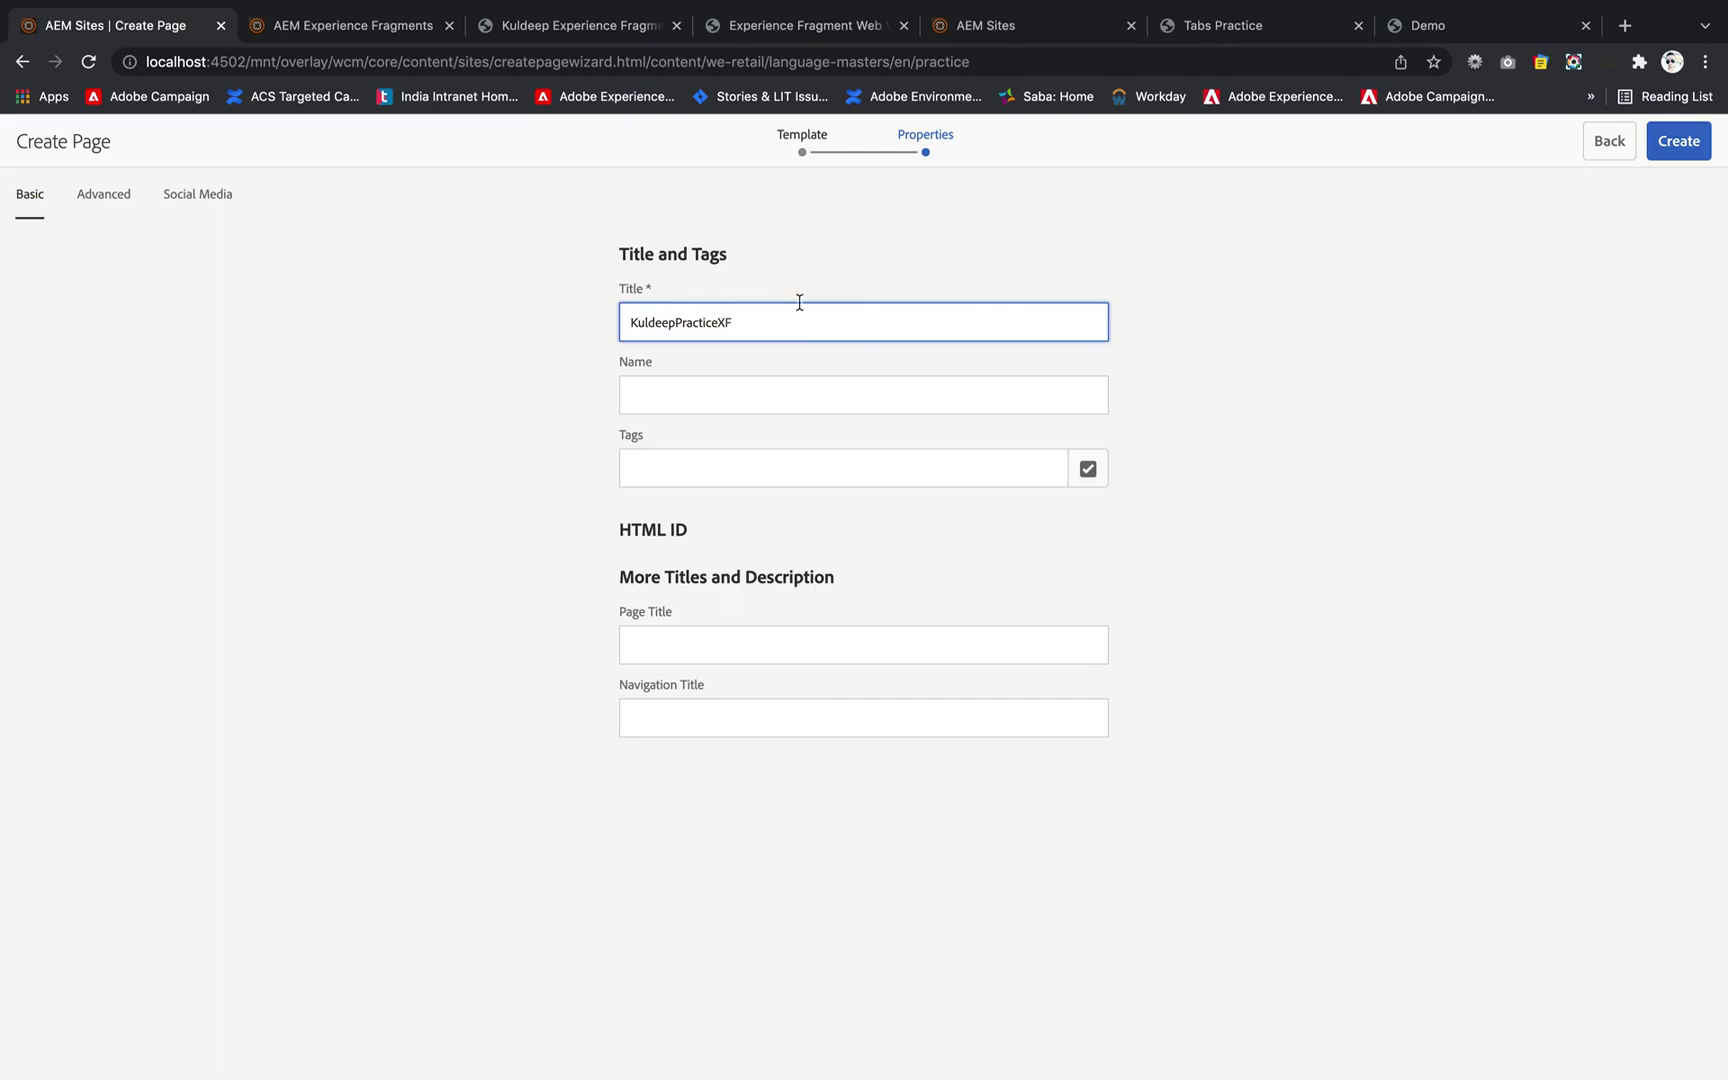
Name the page 'practicexf', create it, and open it in the editor
click(787, 383)
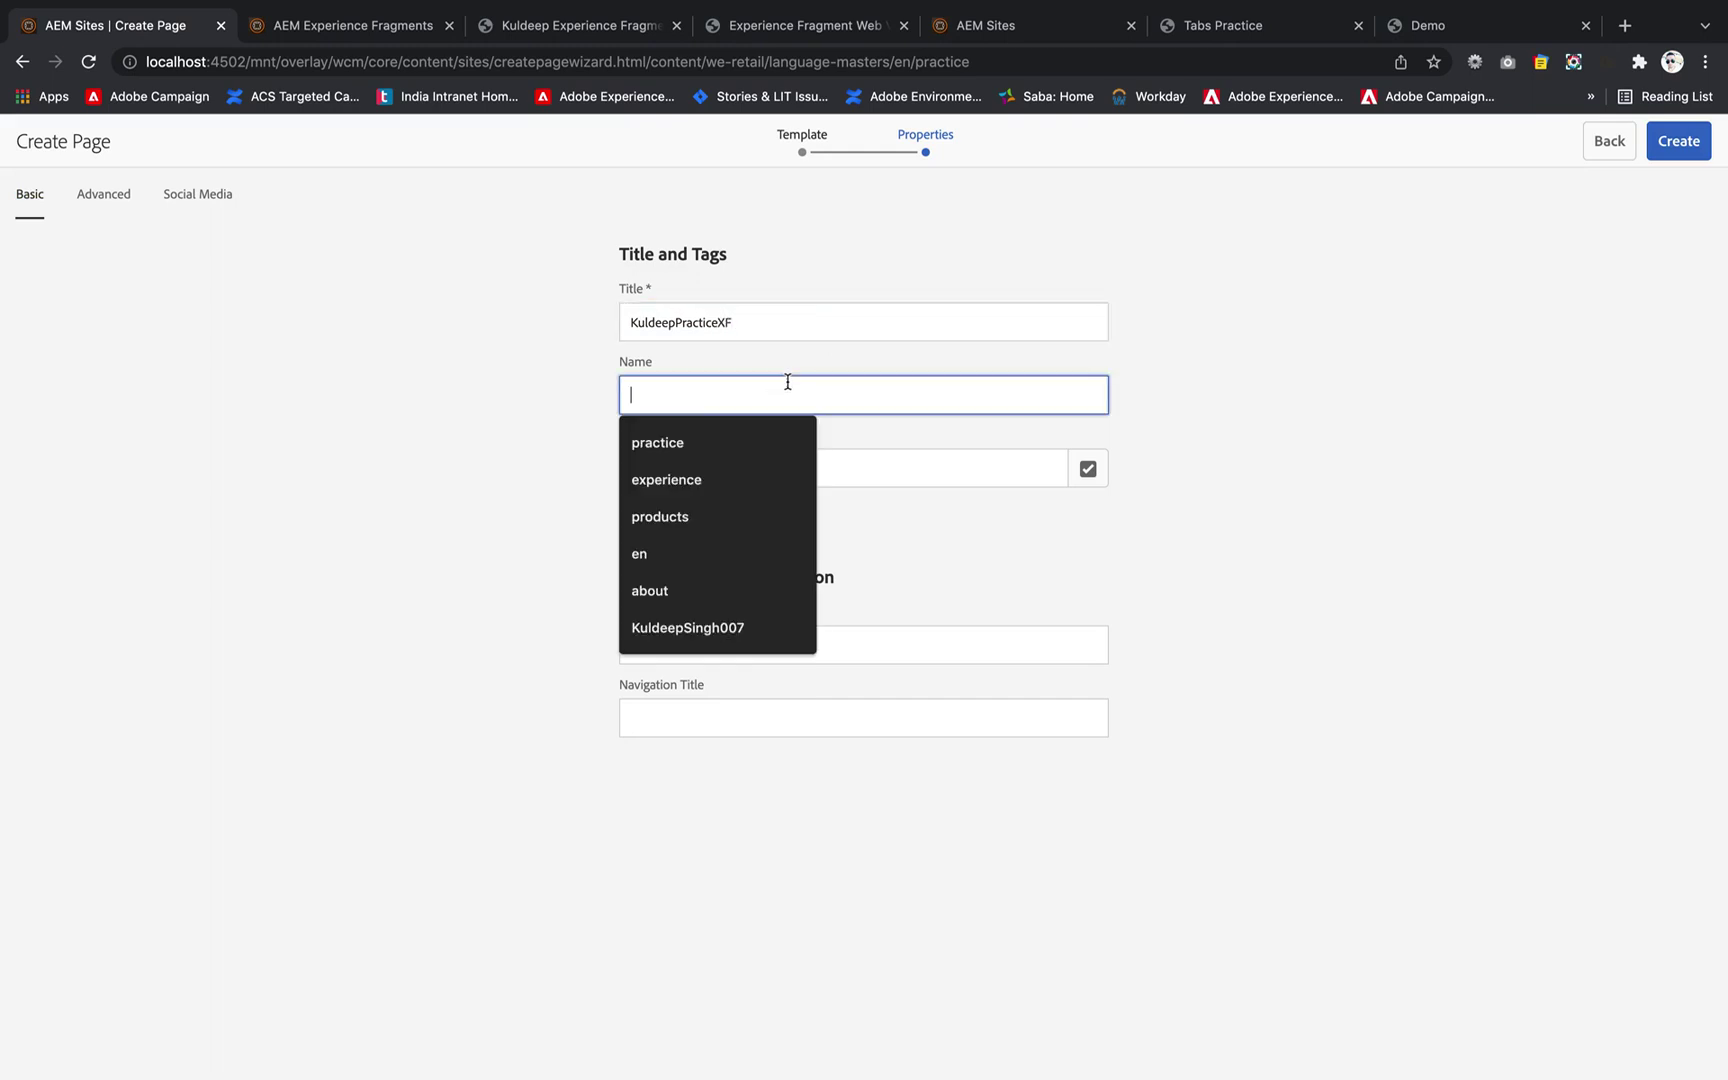
click(713, 444)
text(c)
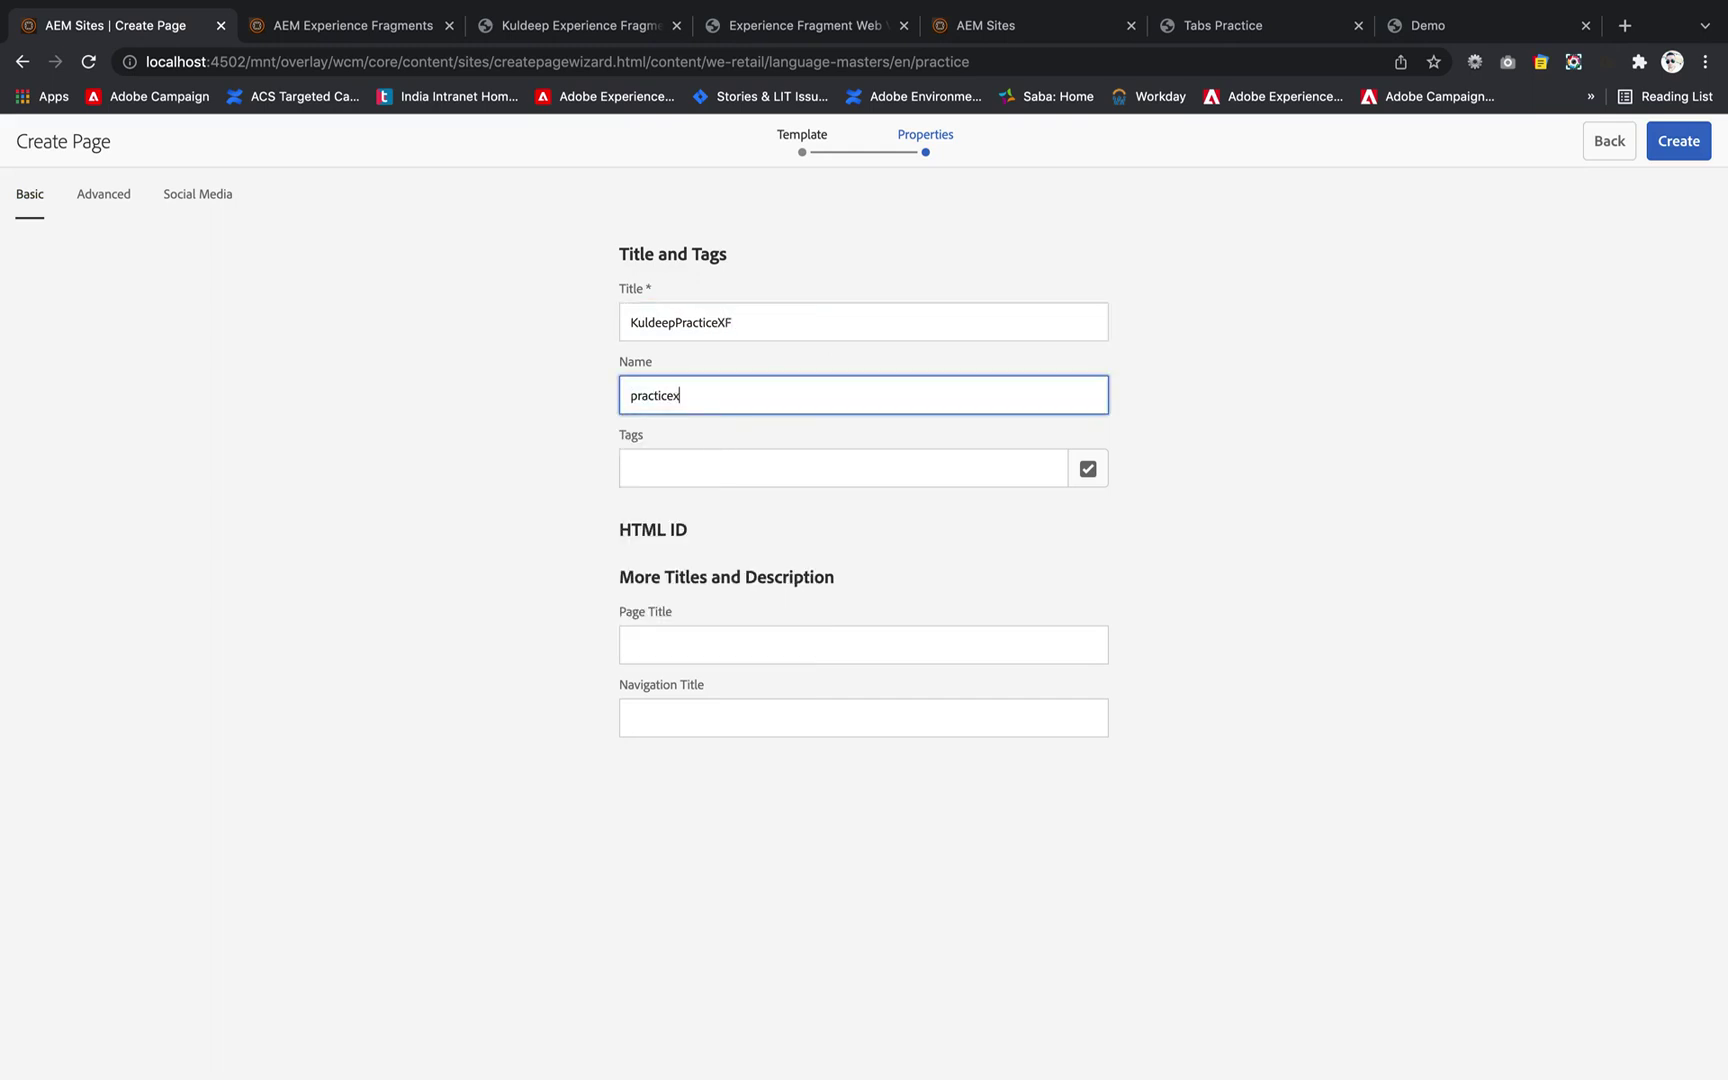
click(1690, 152)
click(979, 664)
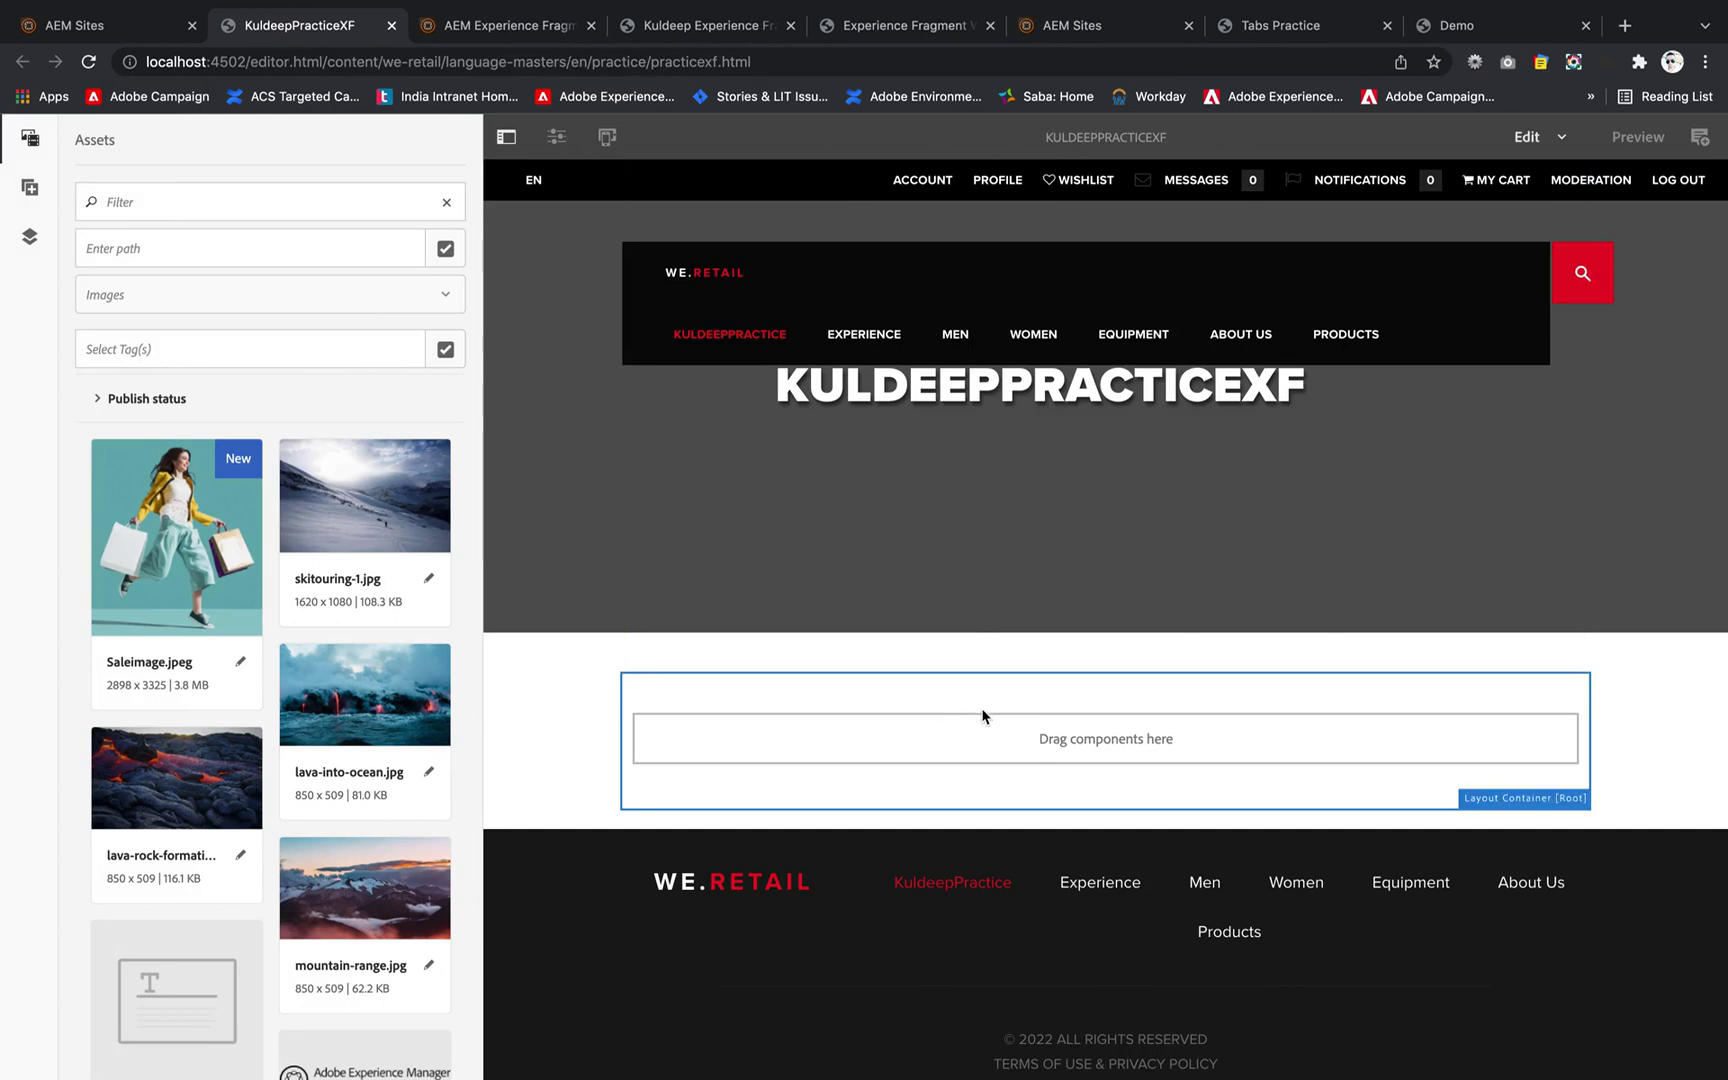
Insert an Experience Fragment component into the page's empty layout container
double_click(980, 724)
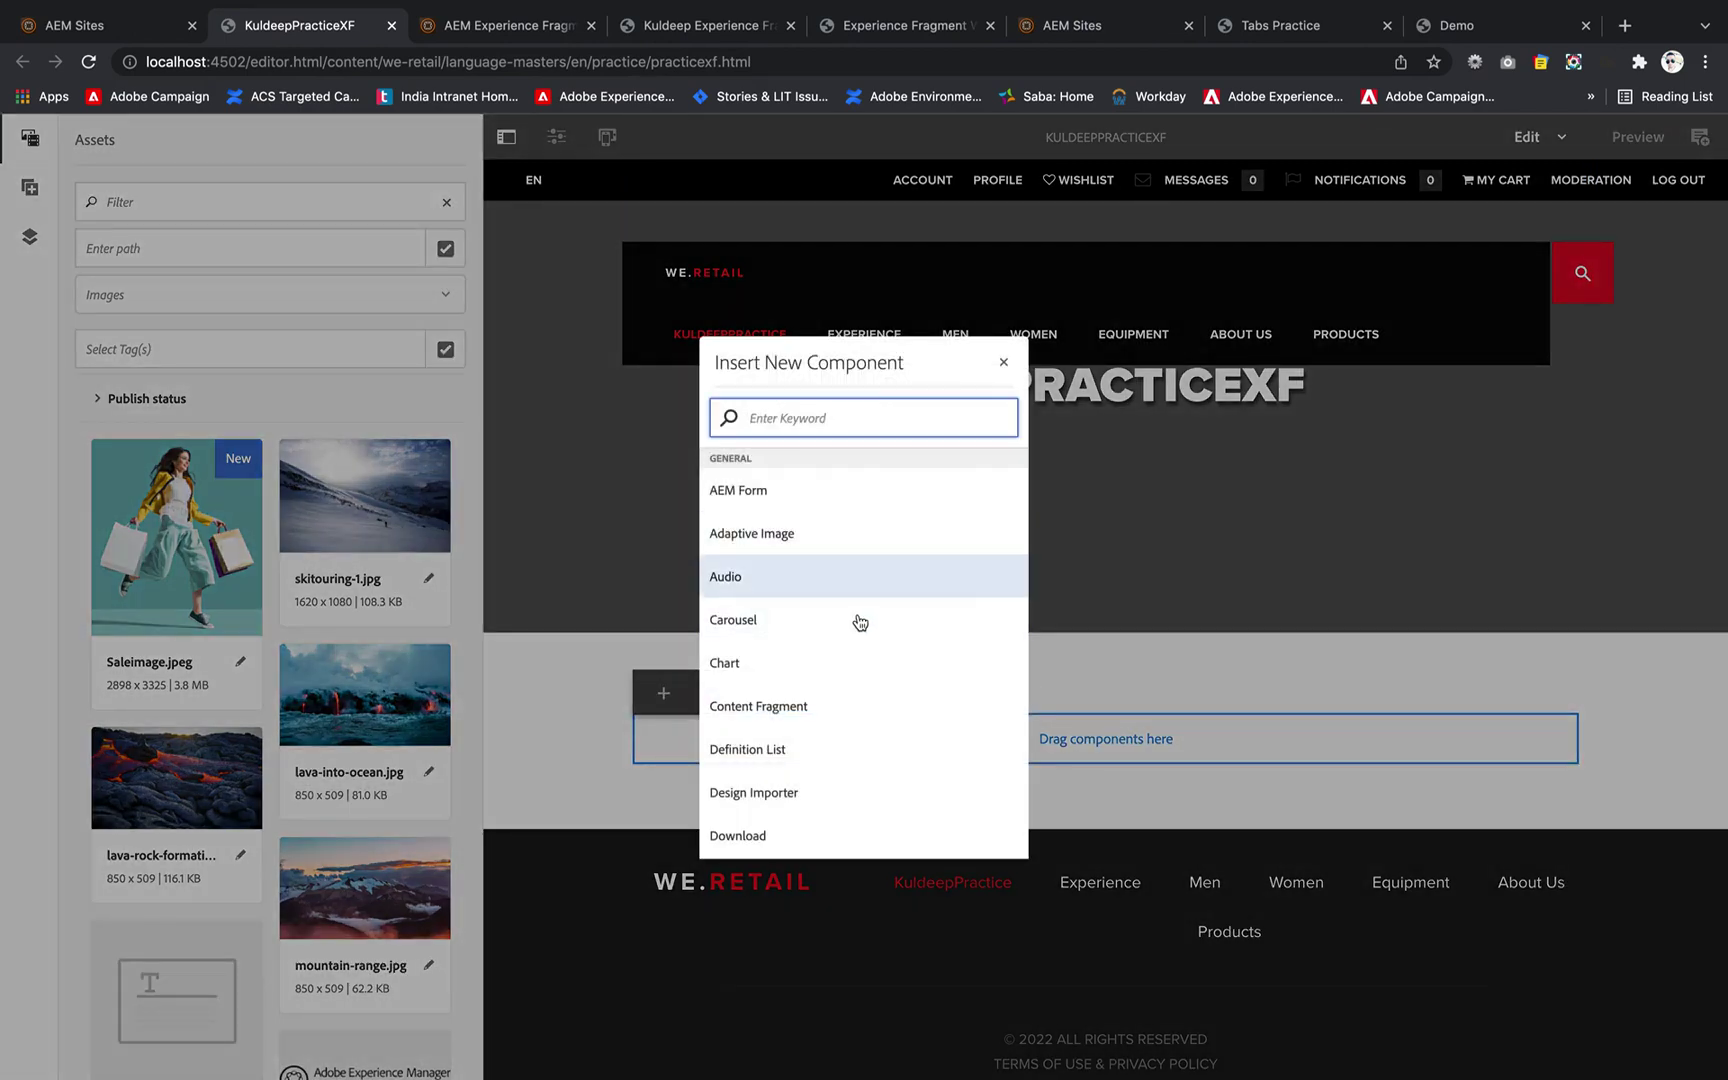
scroll(845, 760, down, 5)
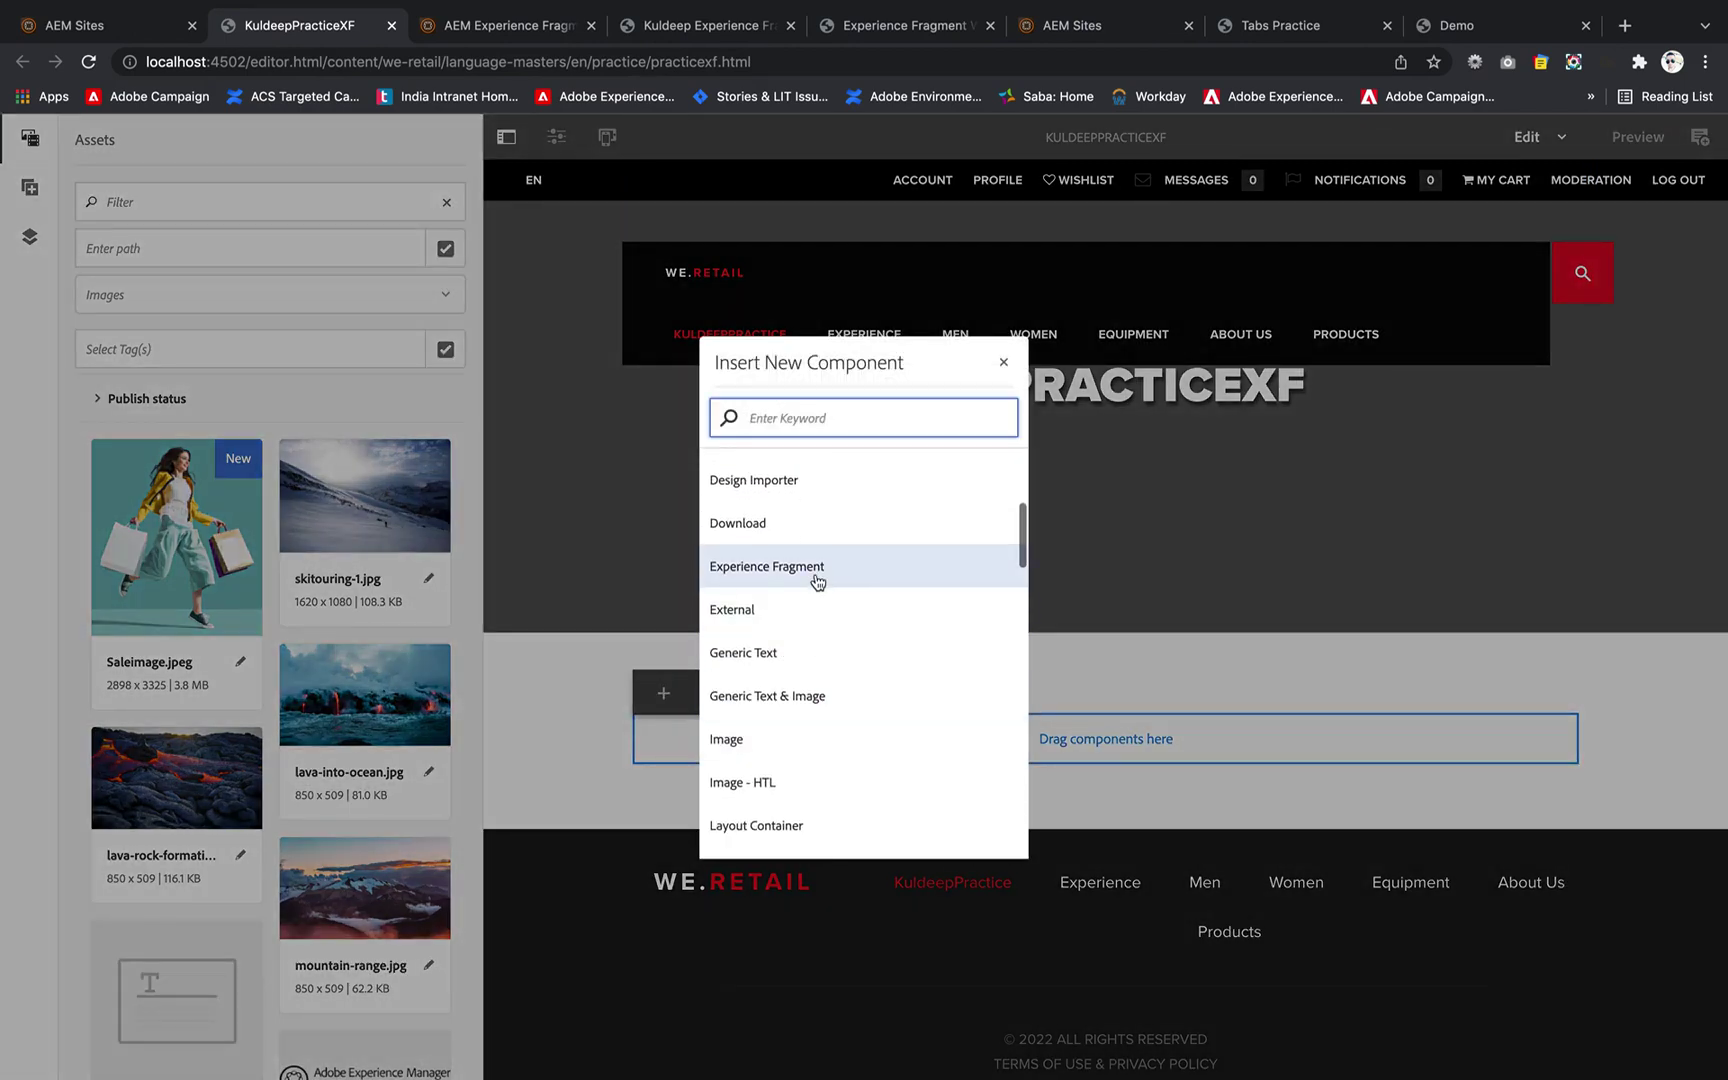
click(818, 585)
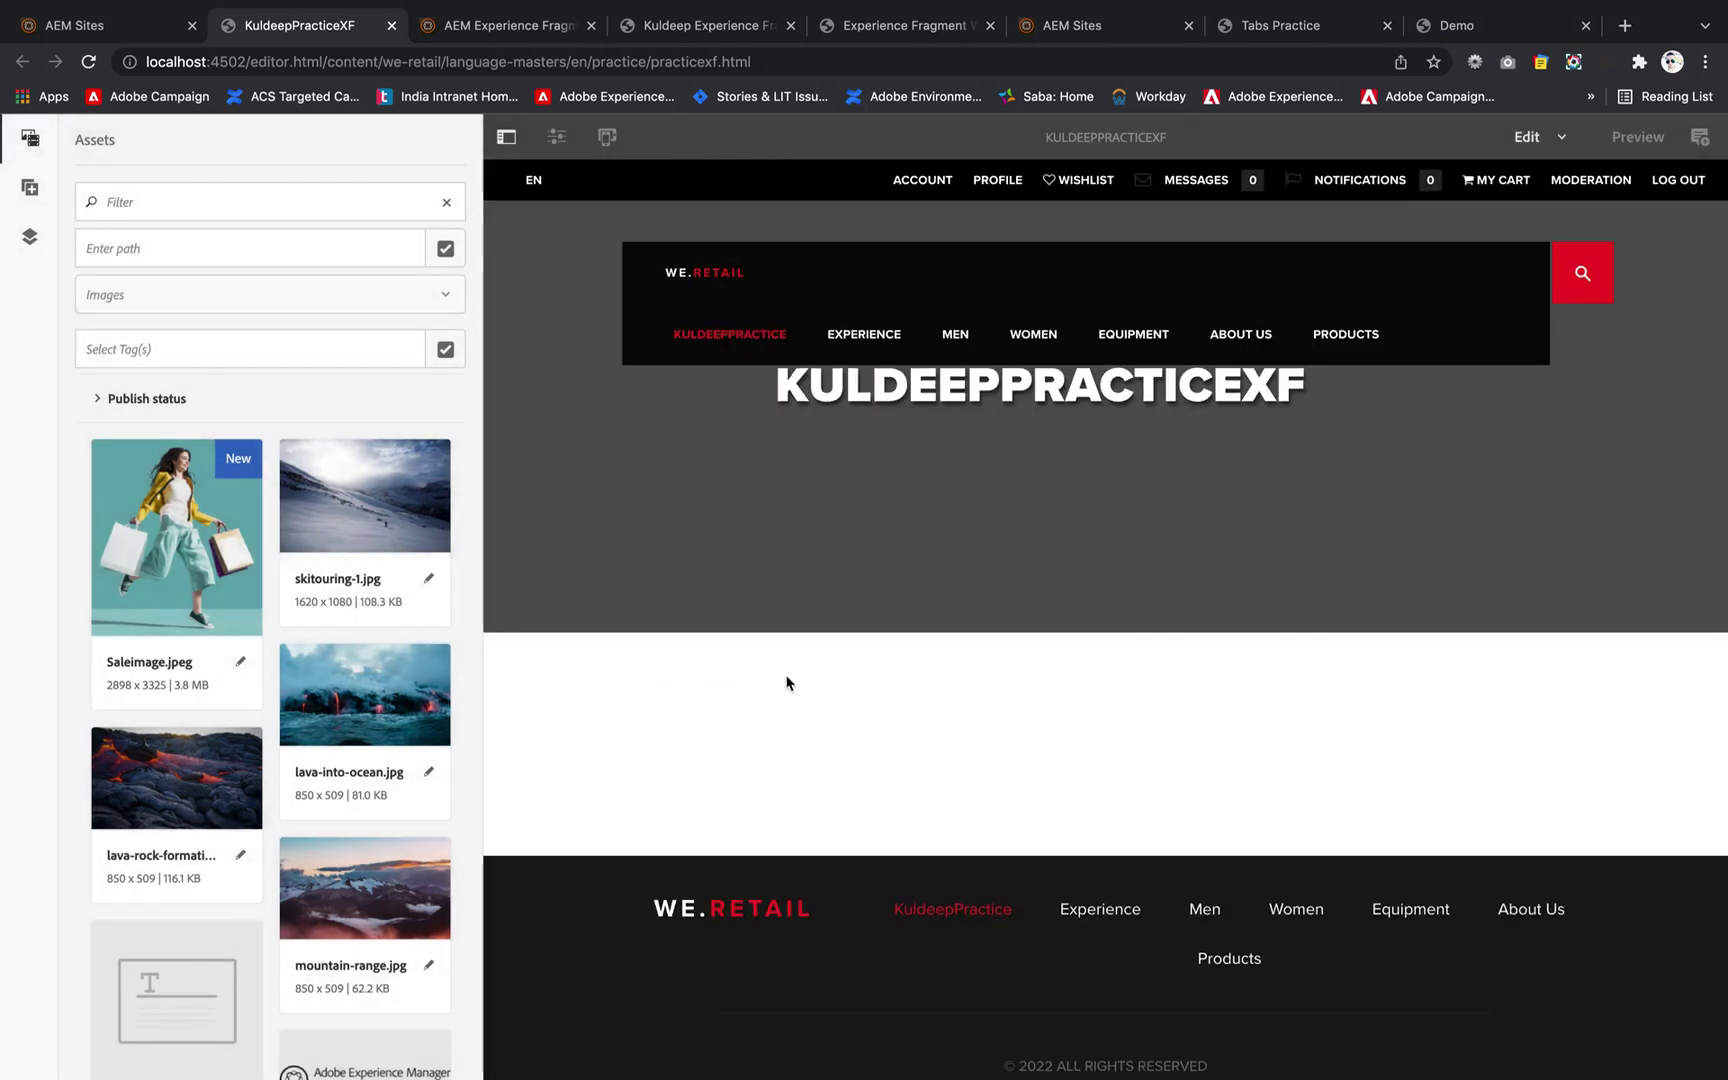
click(868, 720)
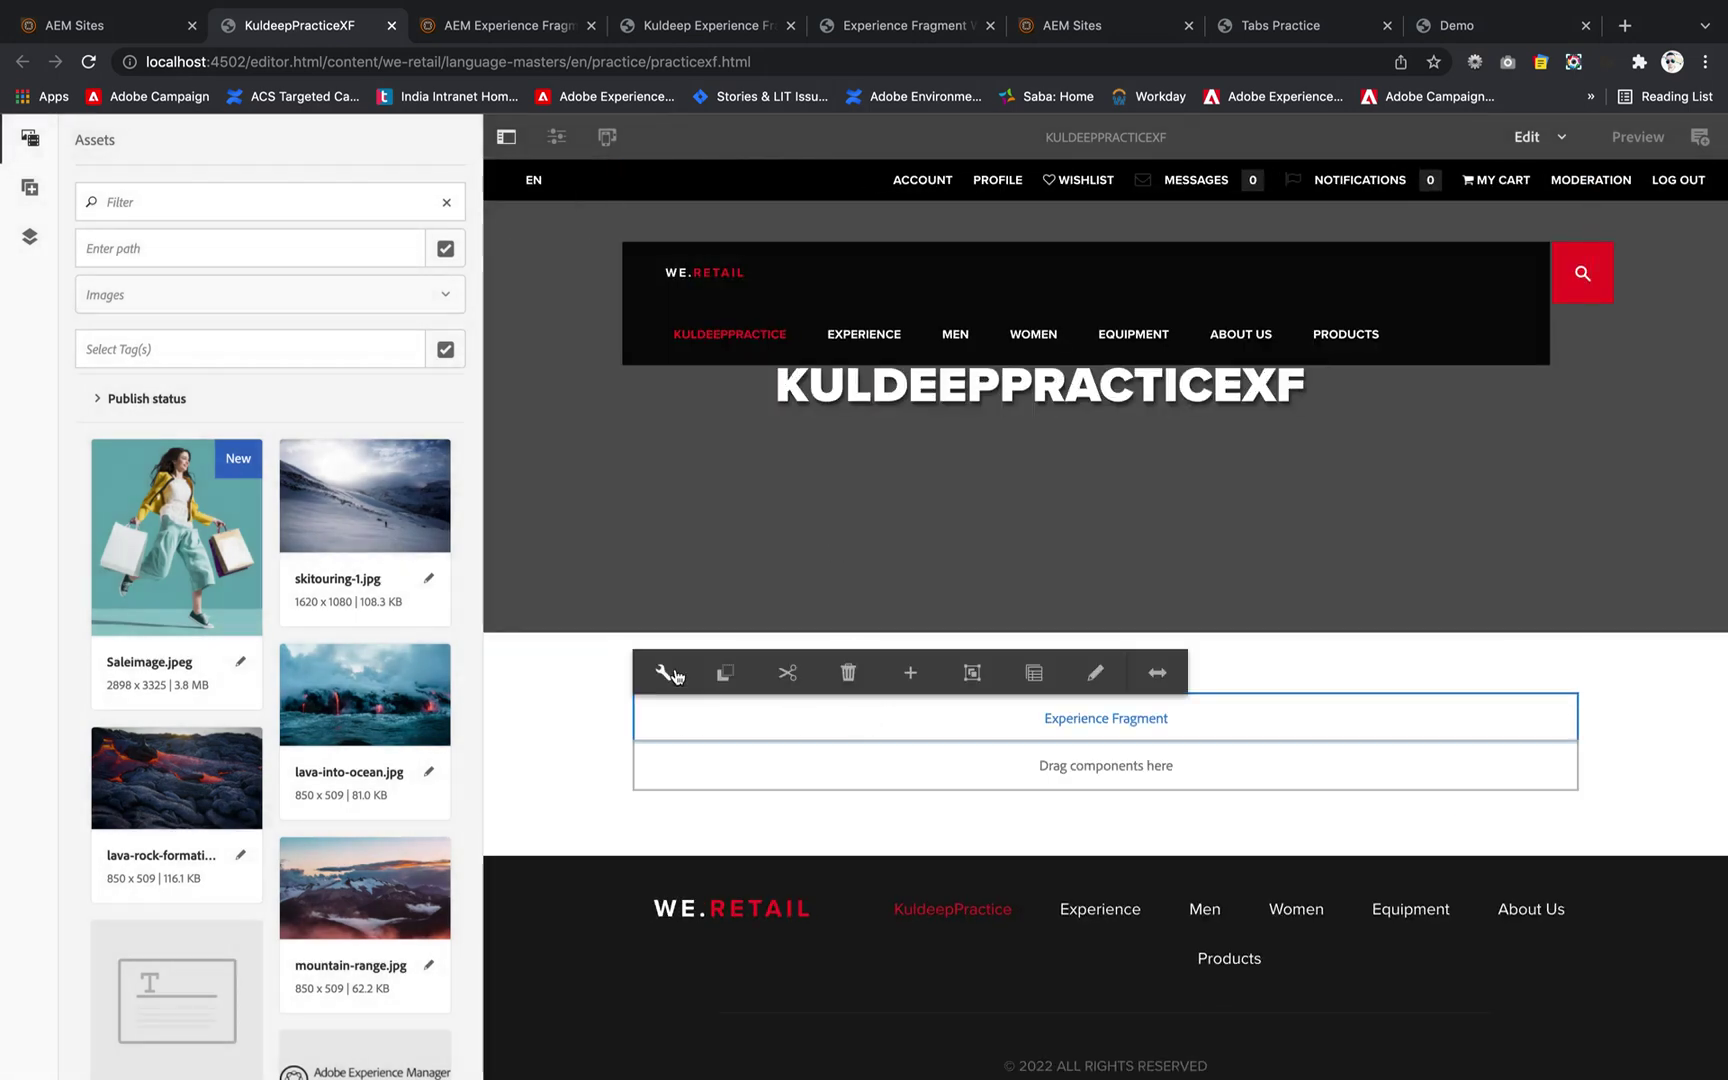
Filter the Assets panel to show Experience Fragments
click(30, 192)
click(31, 145)
click(421, 305)
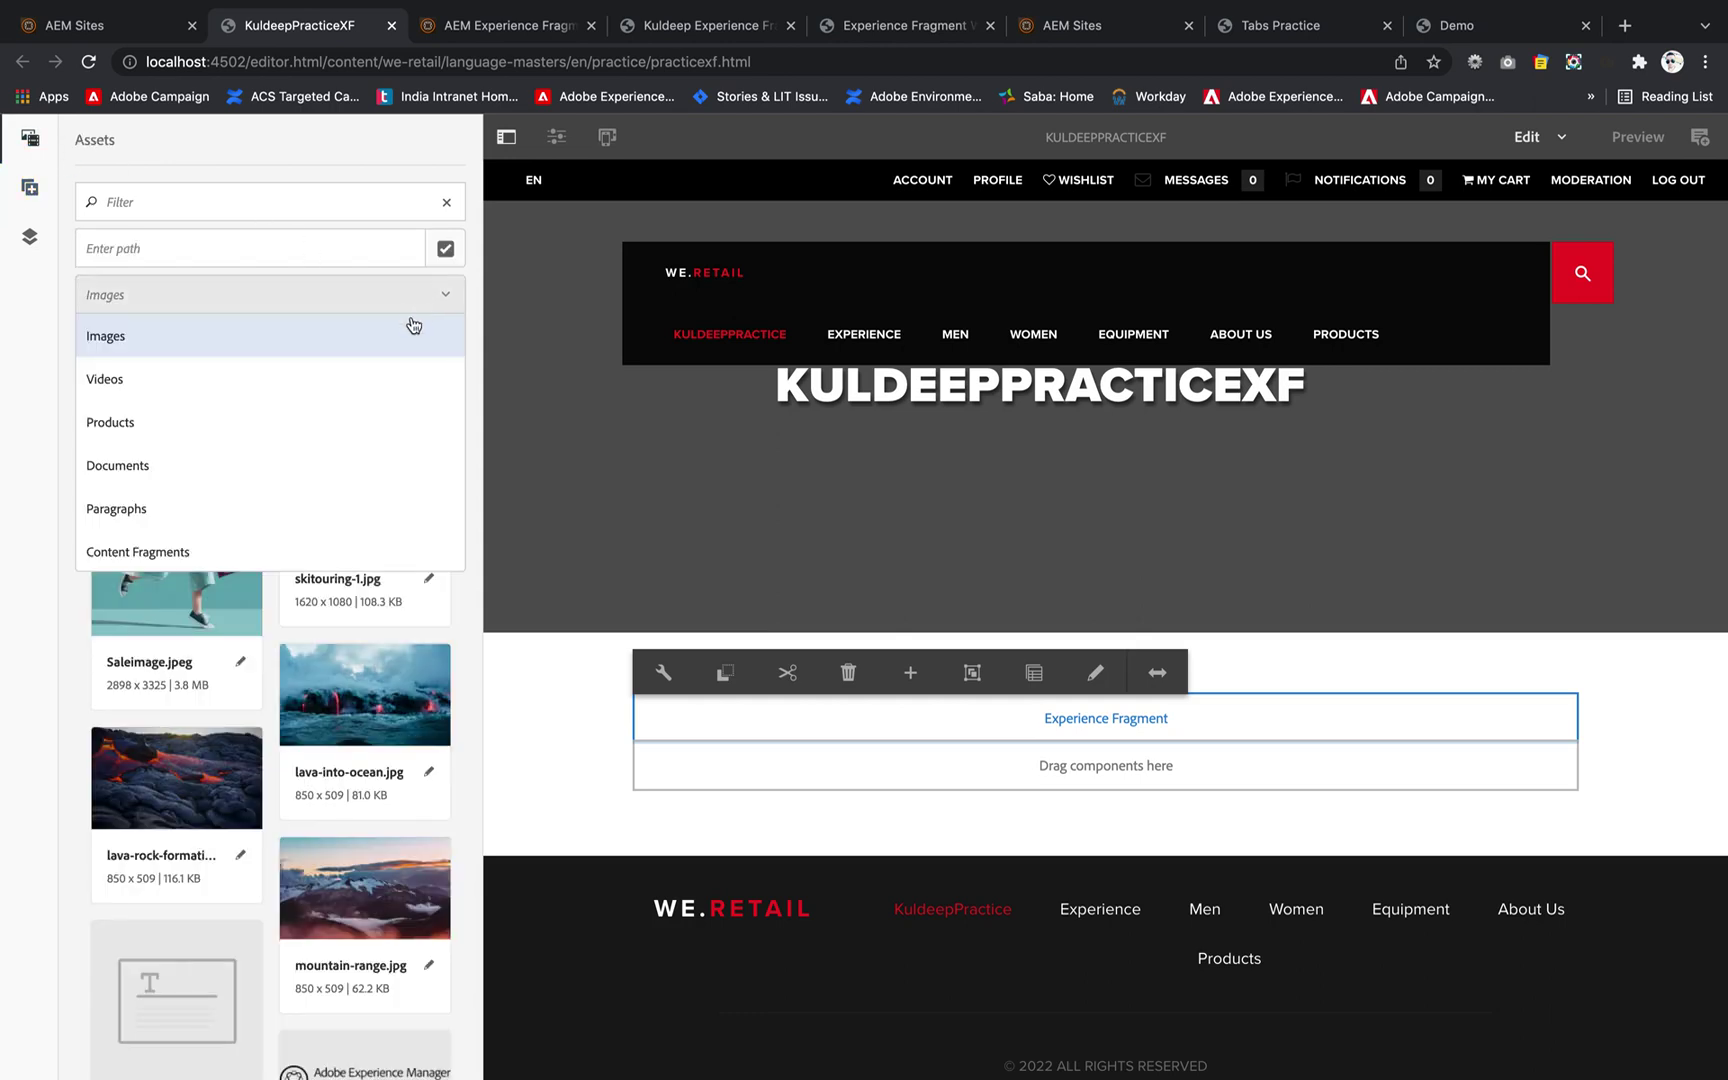
scroll(366, 428, down, 3)
click(275, 429)
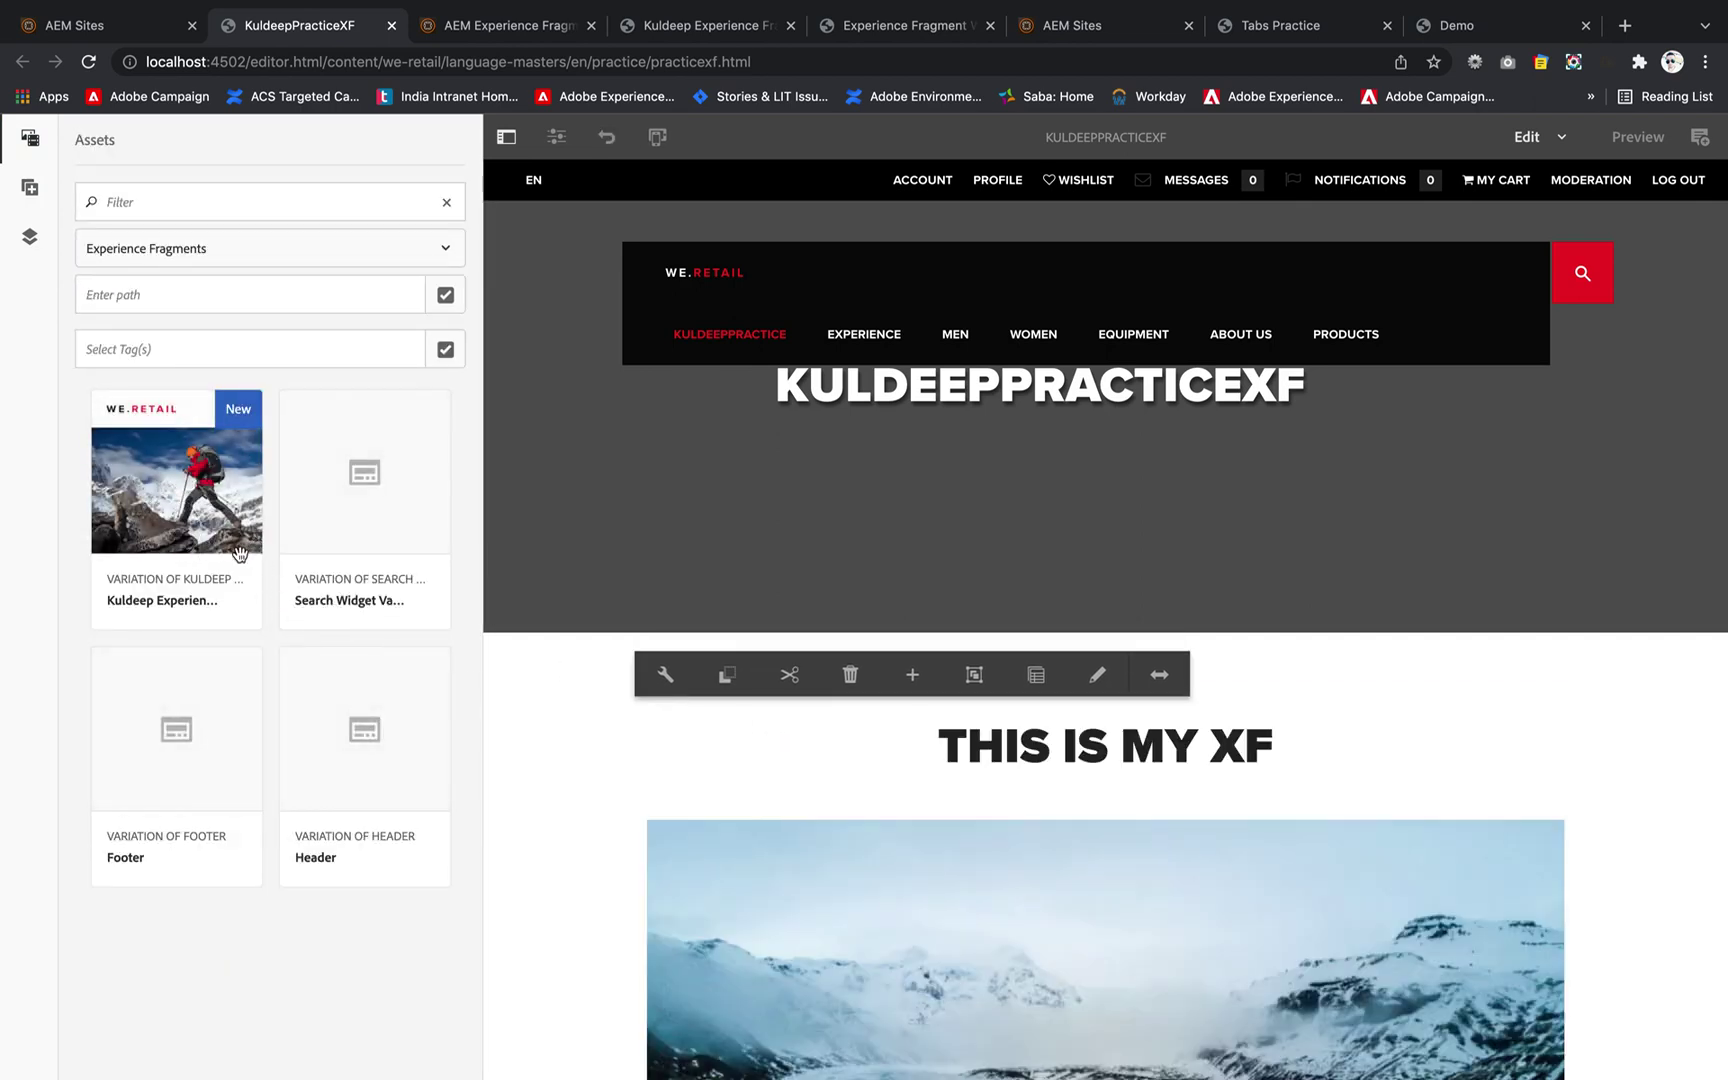
scroll(949, 957, down, 10)
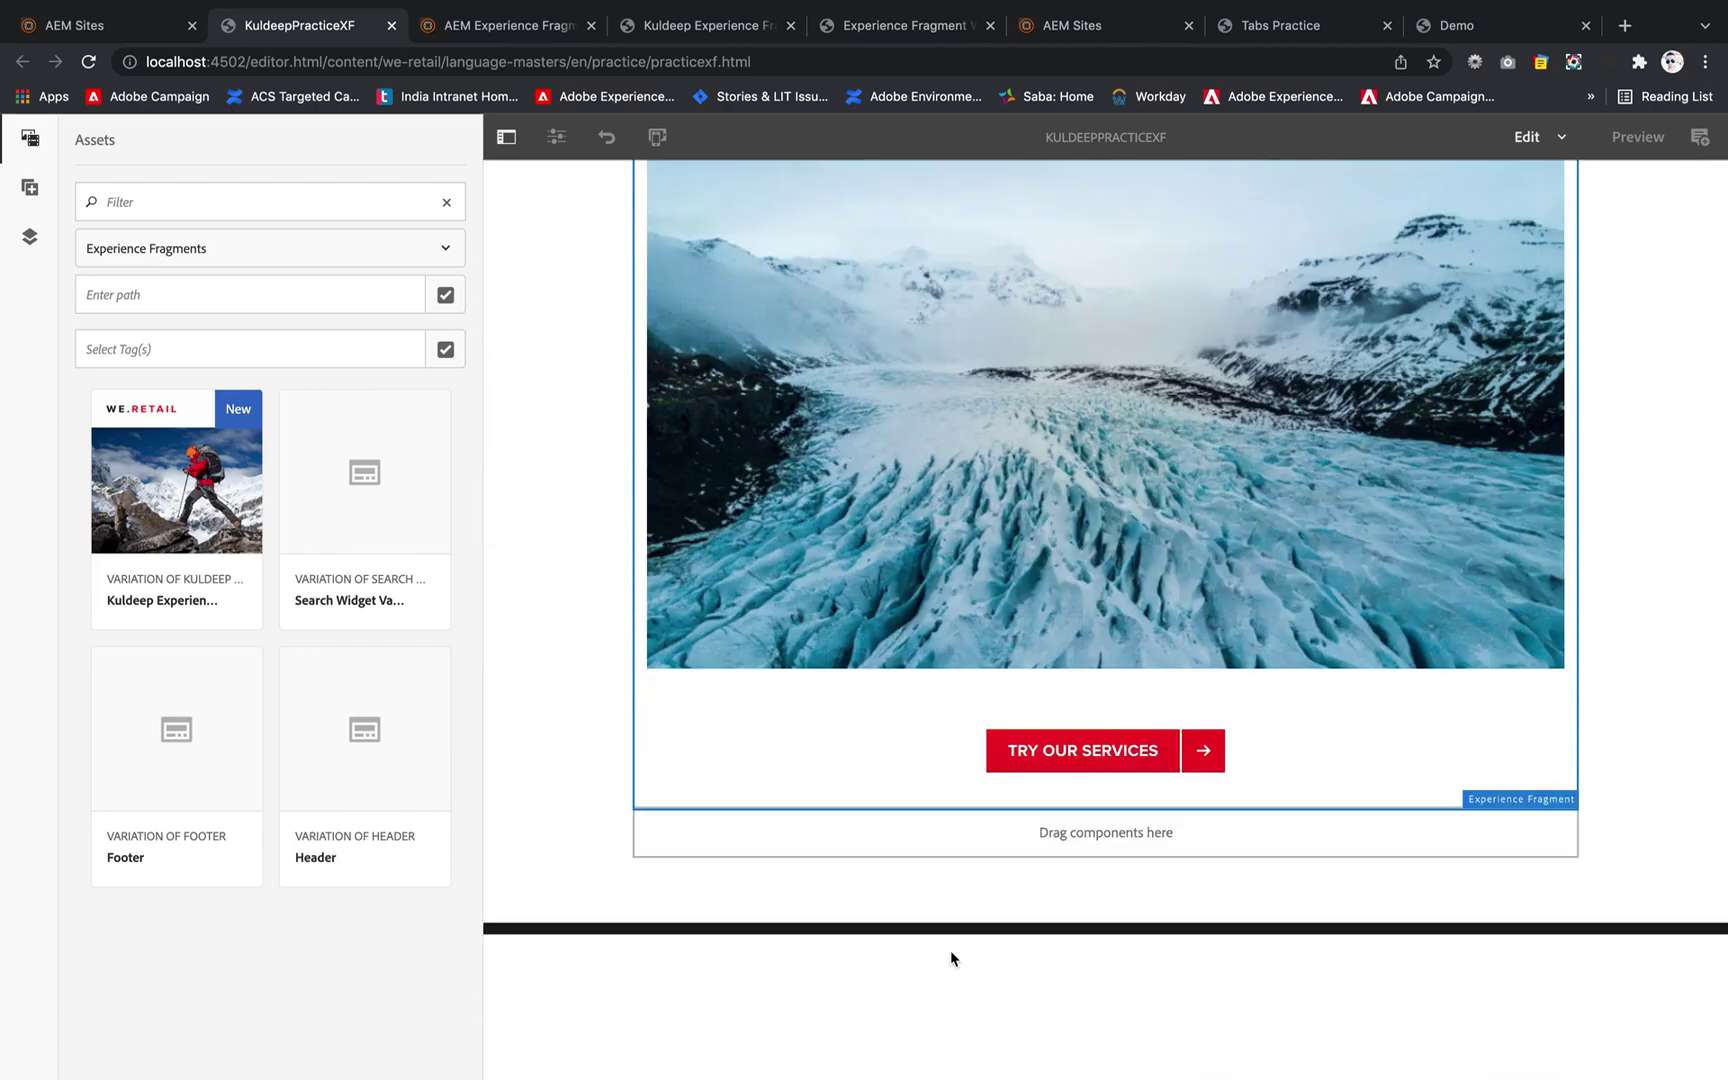
scroll(953, 957, up, 3)
scroll(995, 627, up, 5)
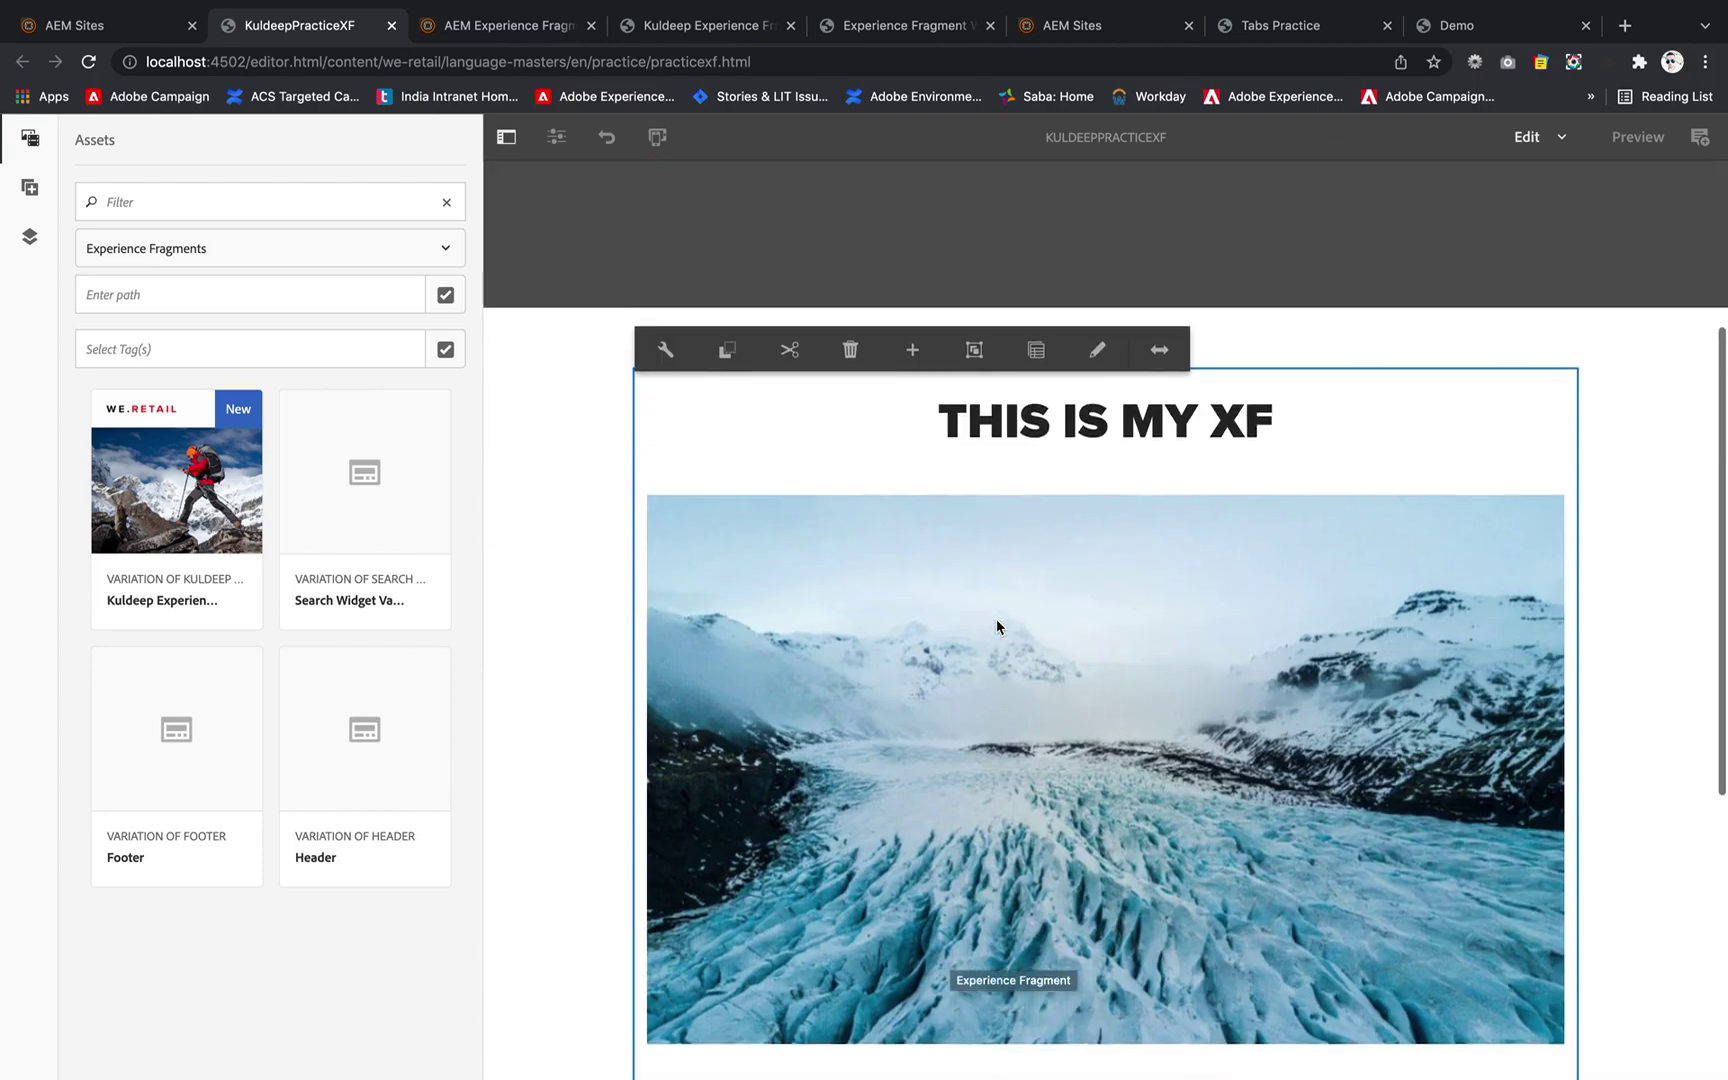
scroll(948, 851, down, 5)
scroll(948, 851, down, 3)
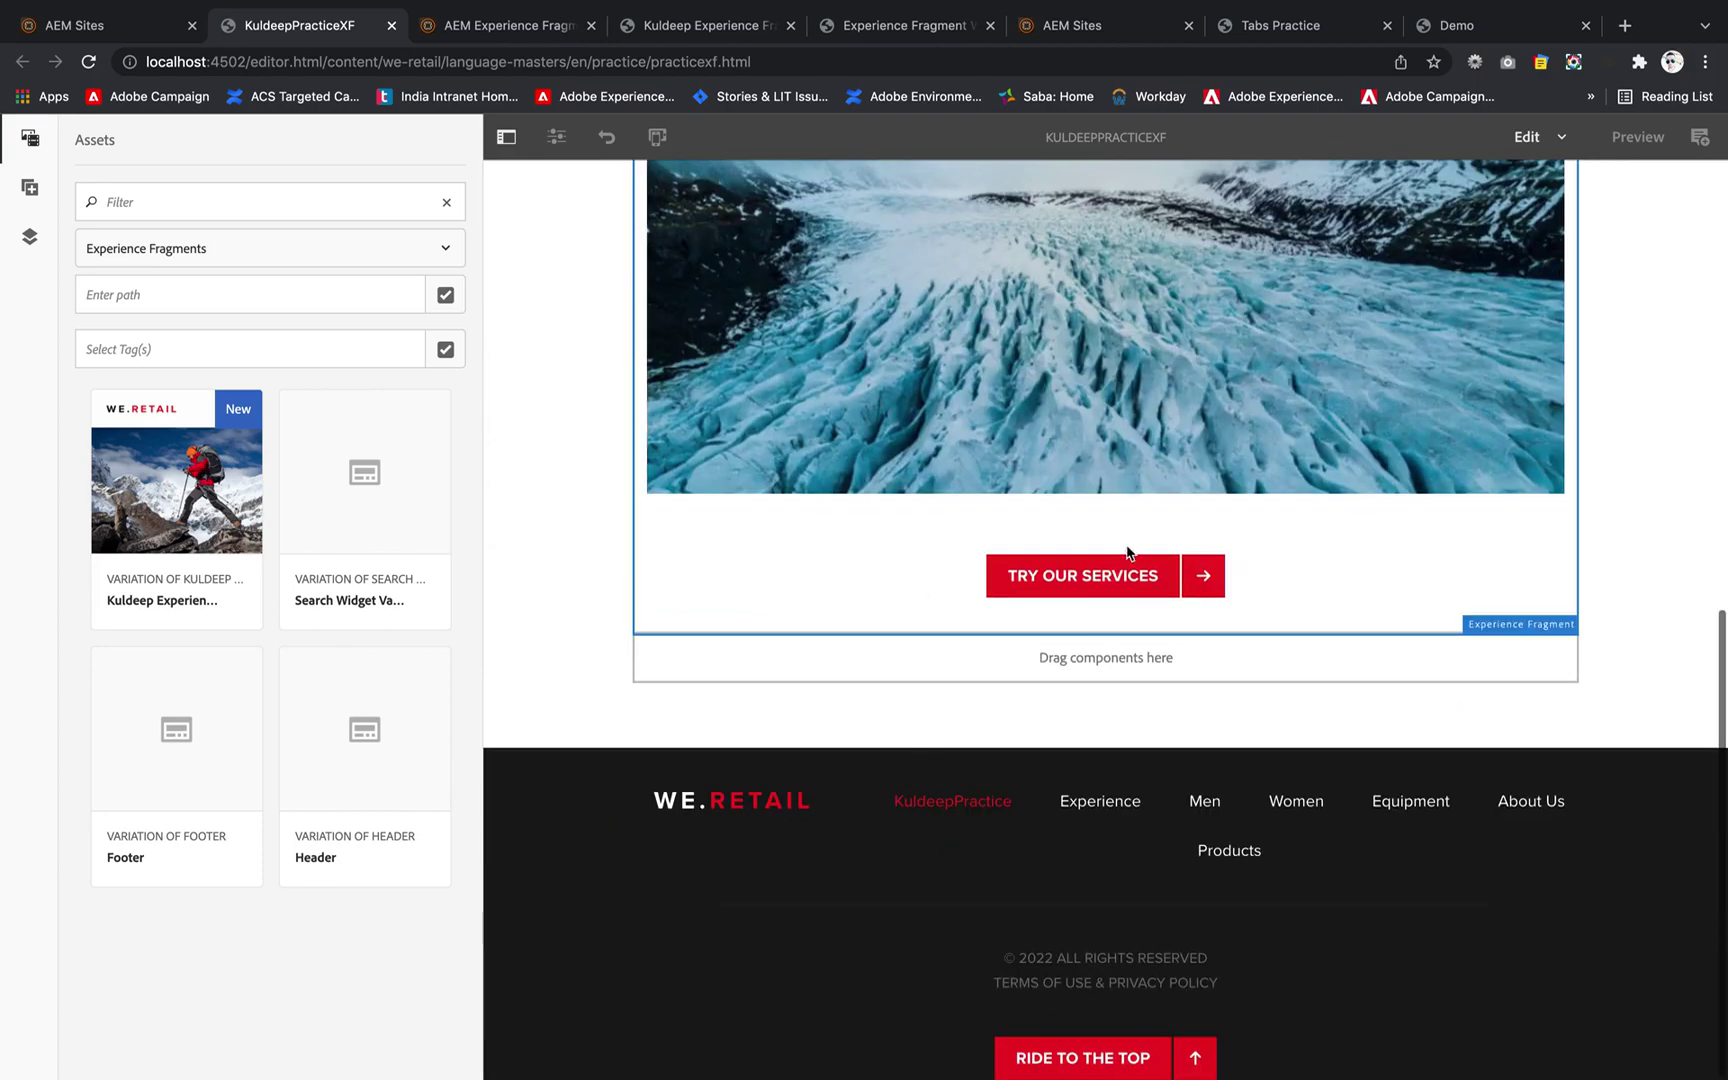
scroll(1166, 505, up, 8)
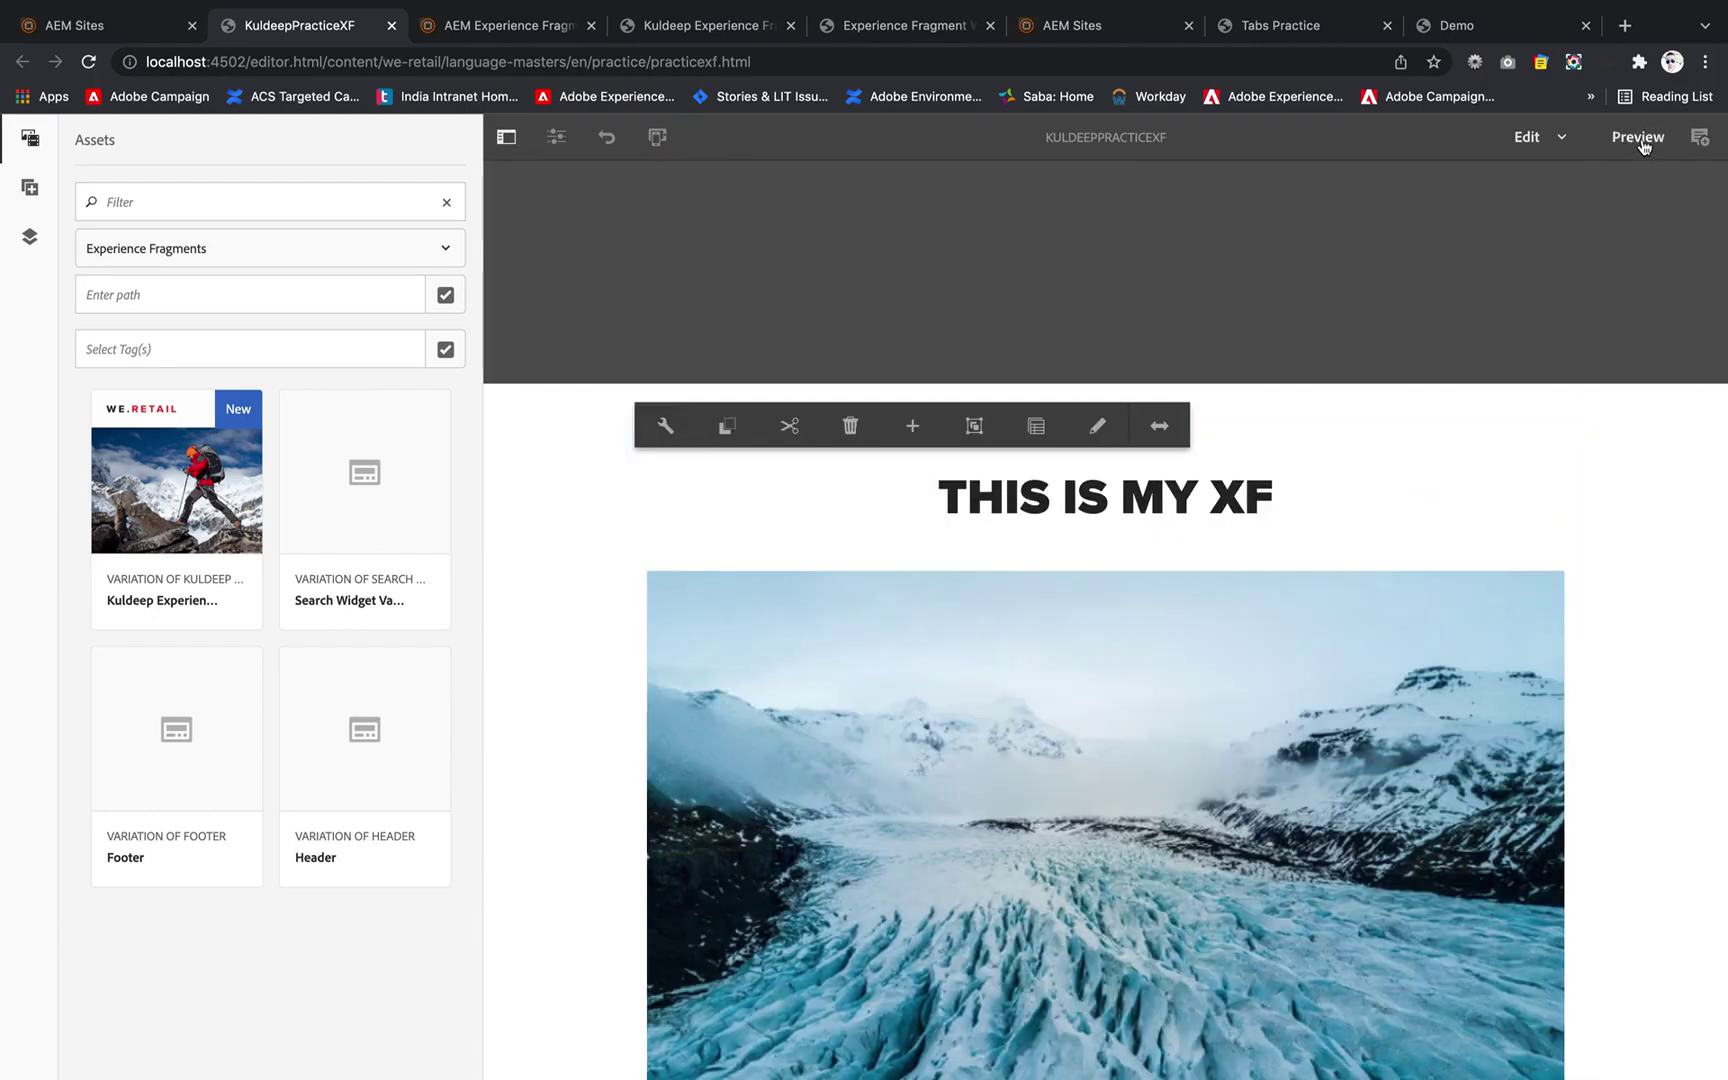
Preview the practicexf page and follow its TRY OUR SERVICES button to the practice page
click(1632, 139)
scroll(737, 844, down, 6)
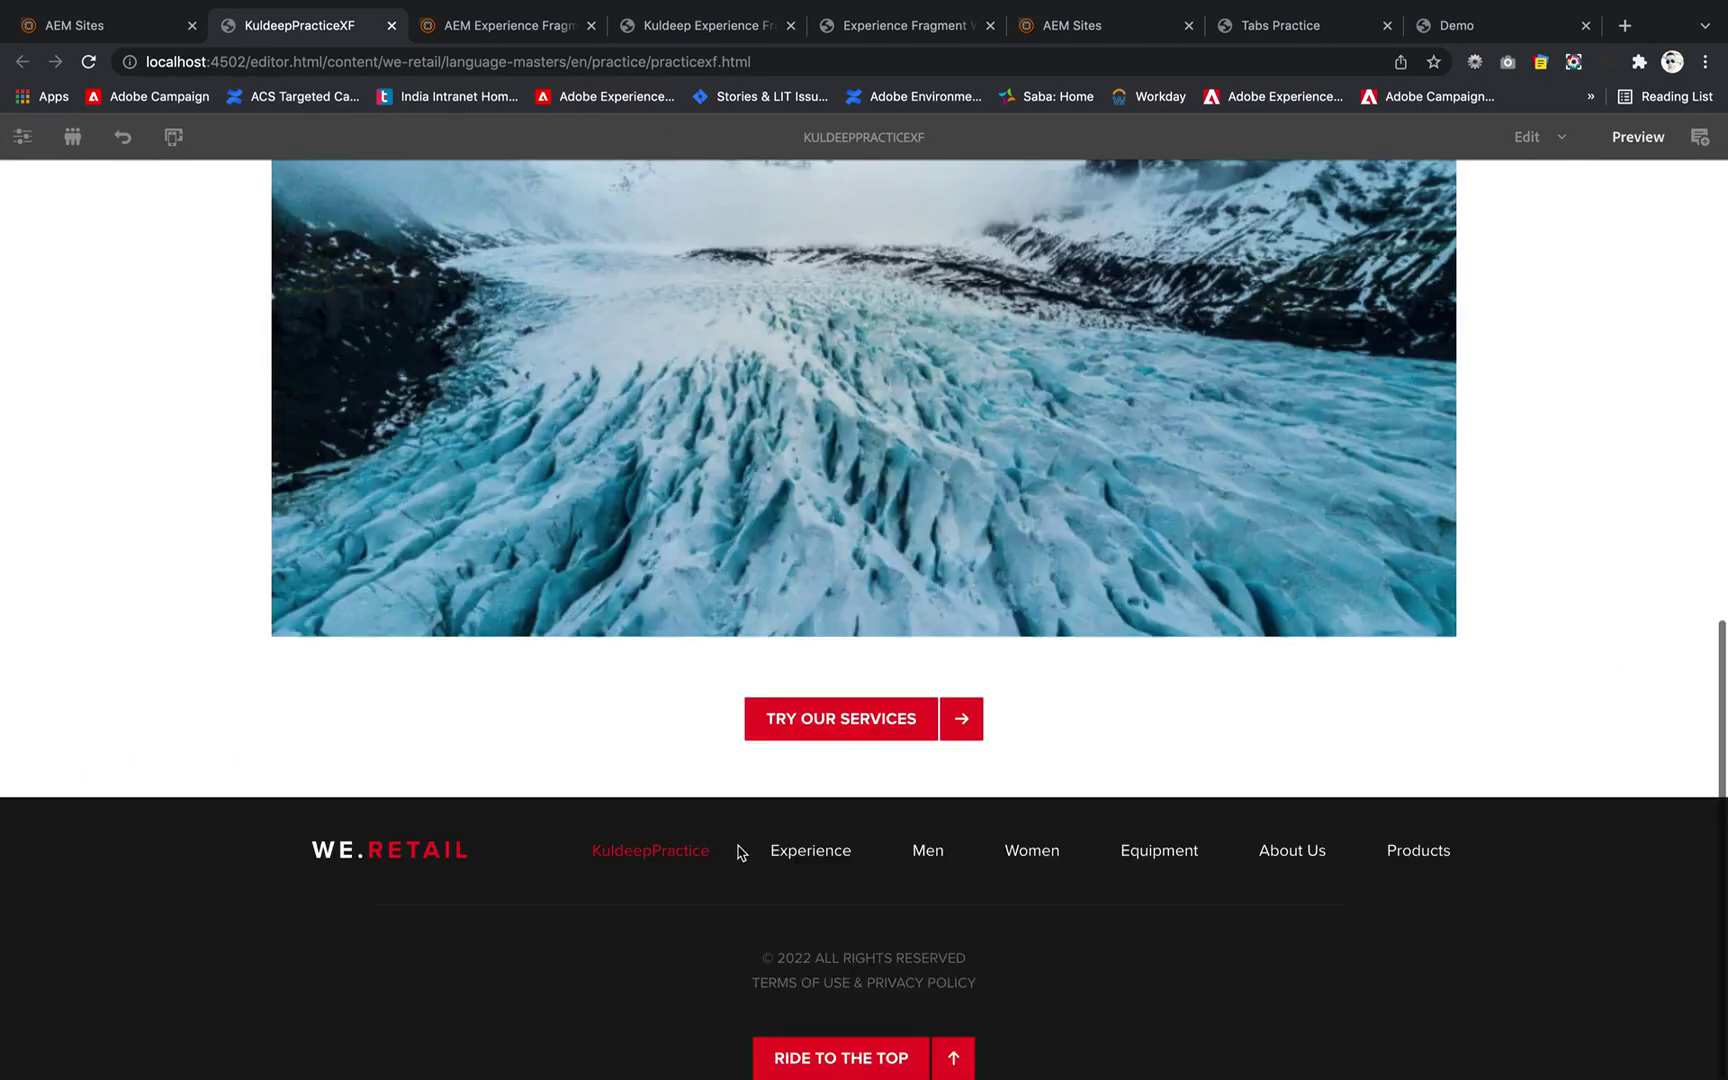
scroll(761, 542, up, 10)
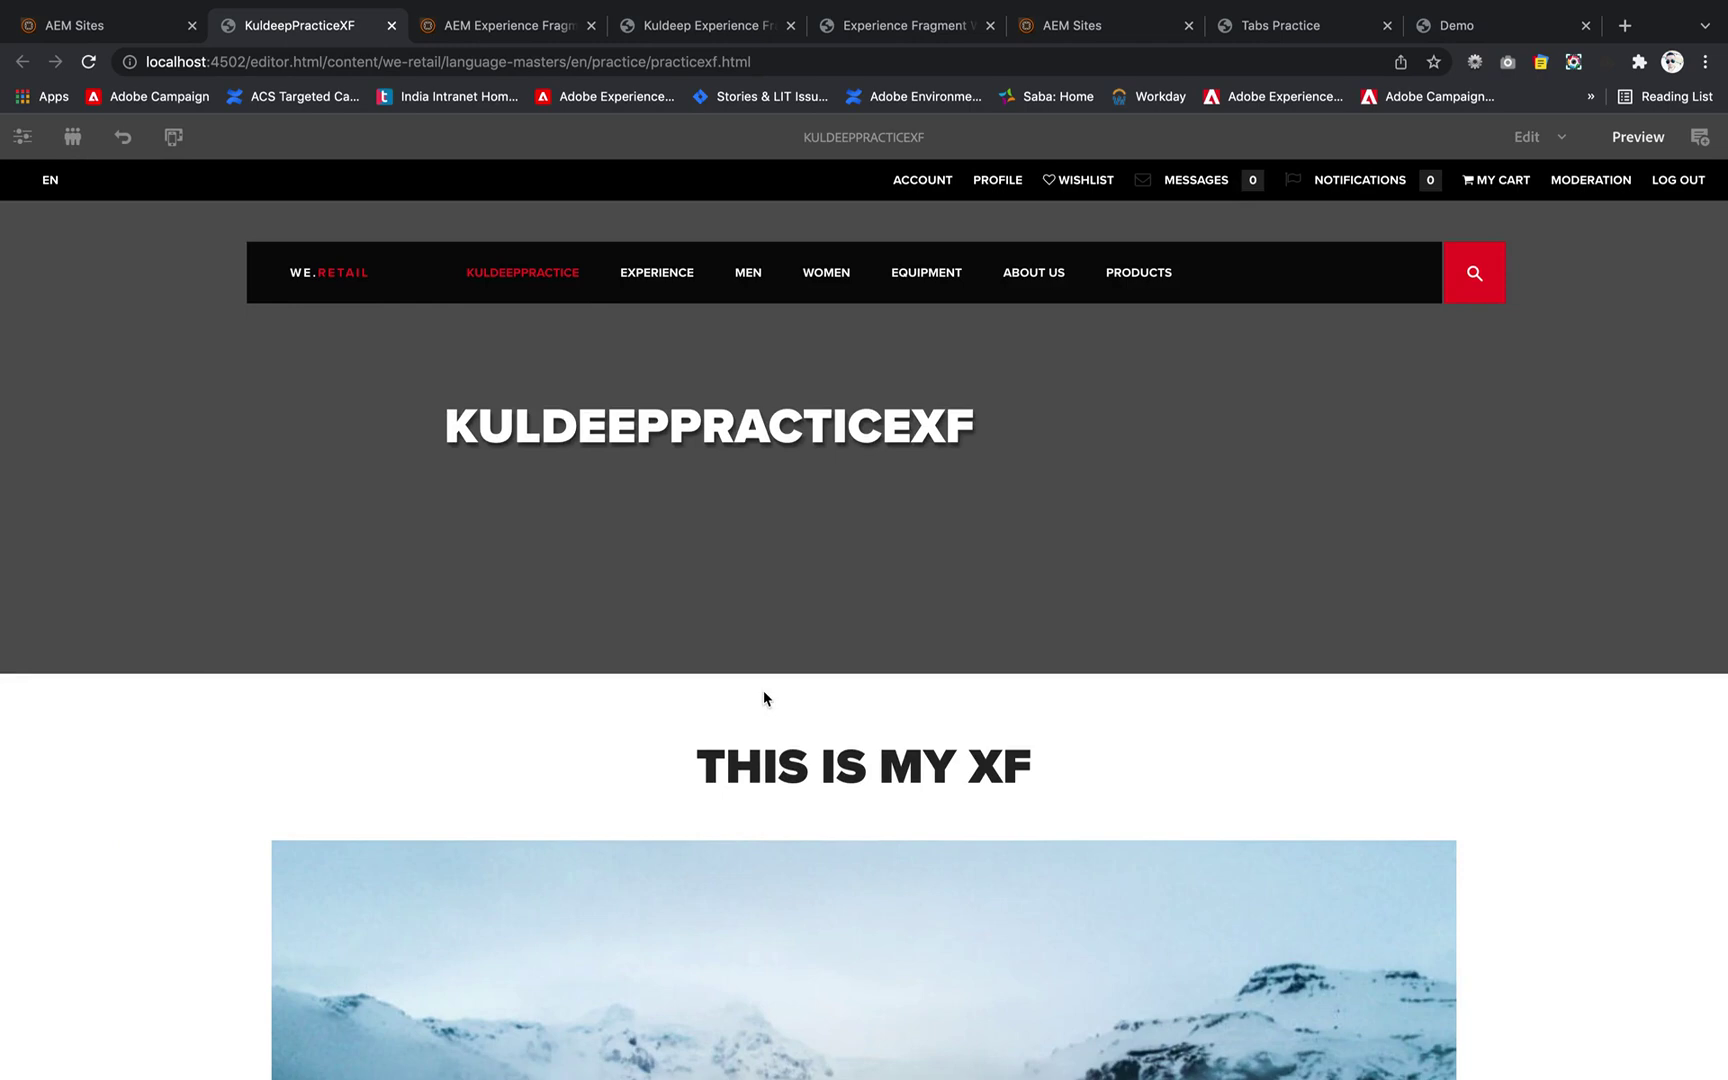
scroll(763, 690, down, 10)
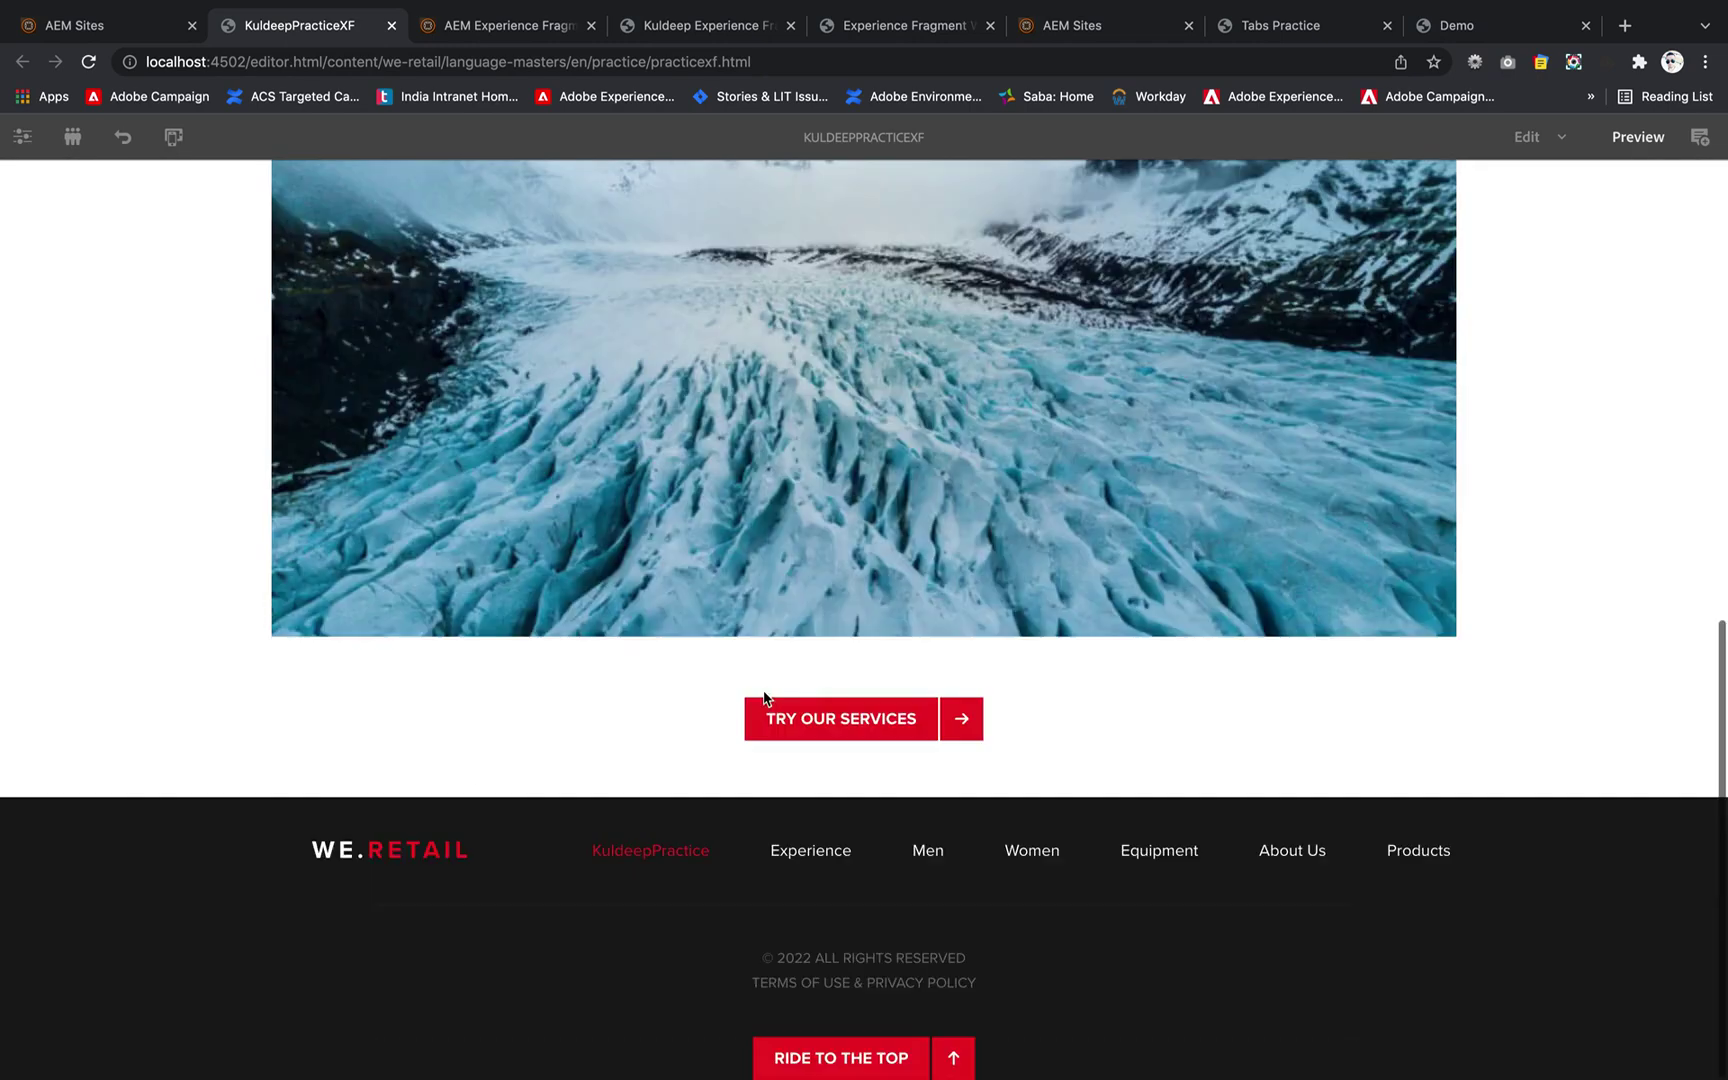
click(818, 728)
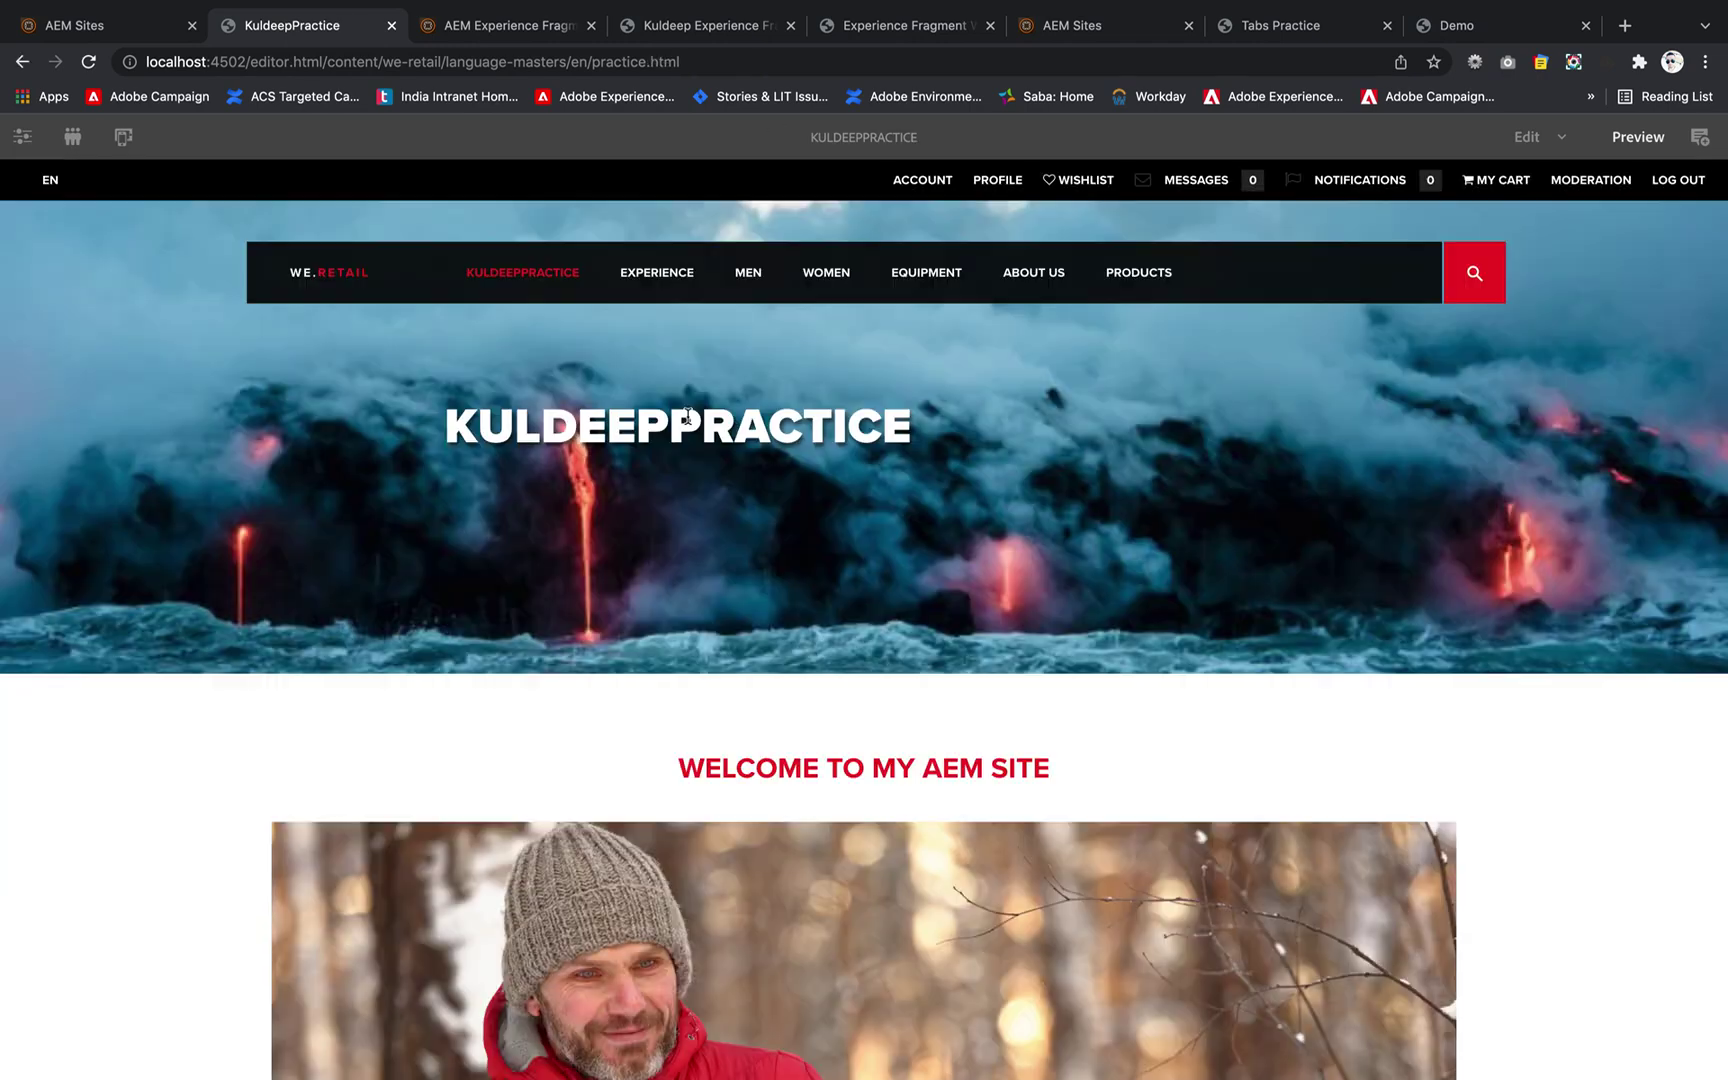